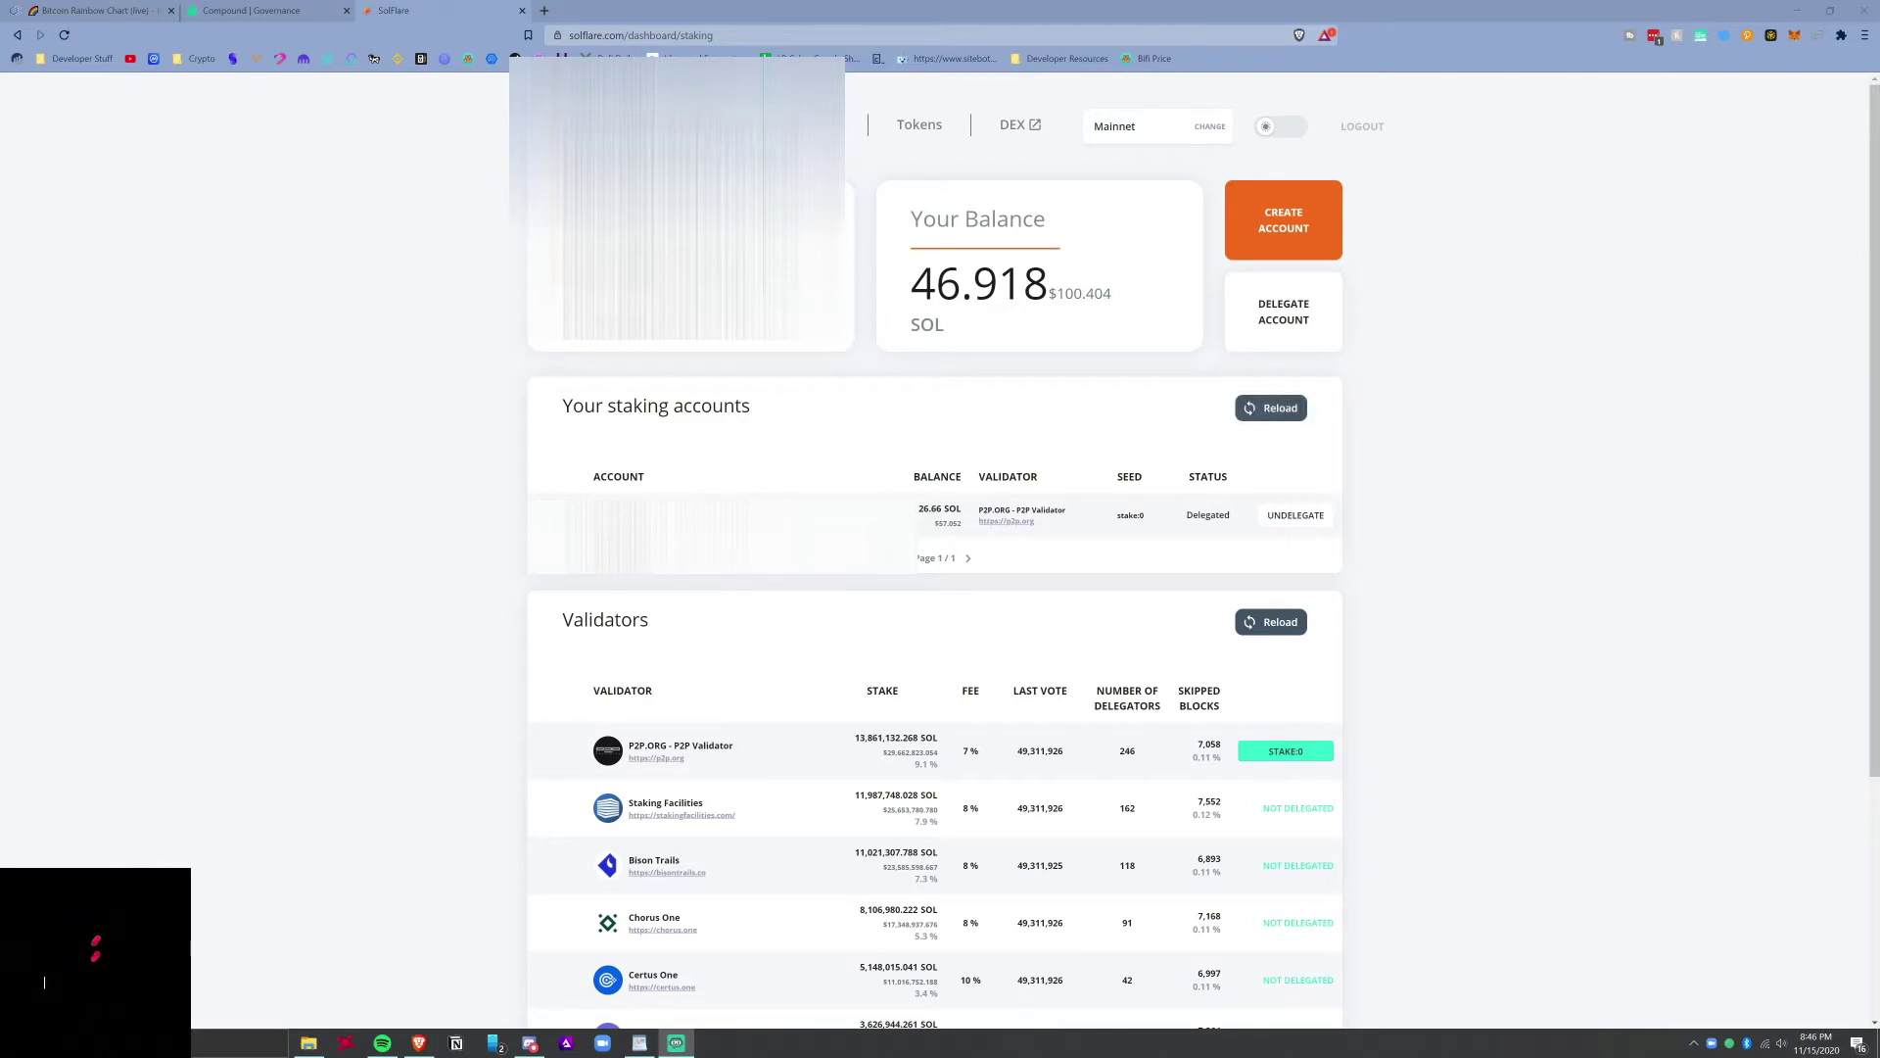
Look over the existing P2P.ORG stake account's details, then close them.
left_click_drag(979, 511, 1074, 512)
left_click(1074, 512)
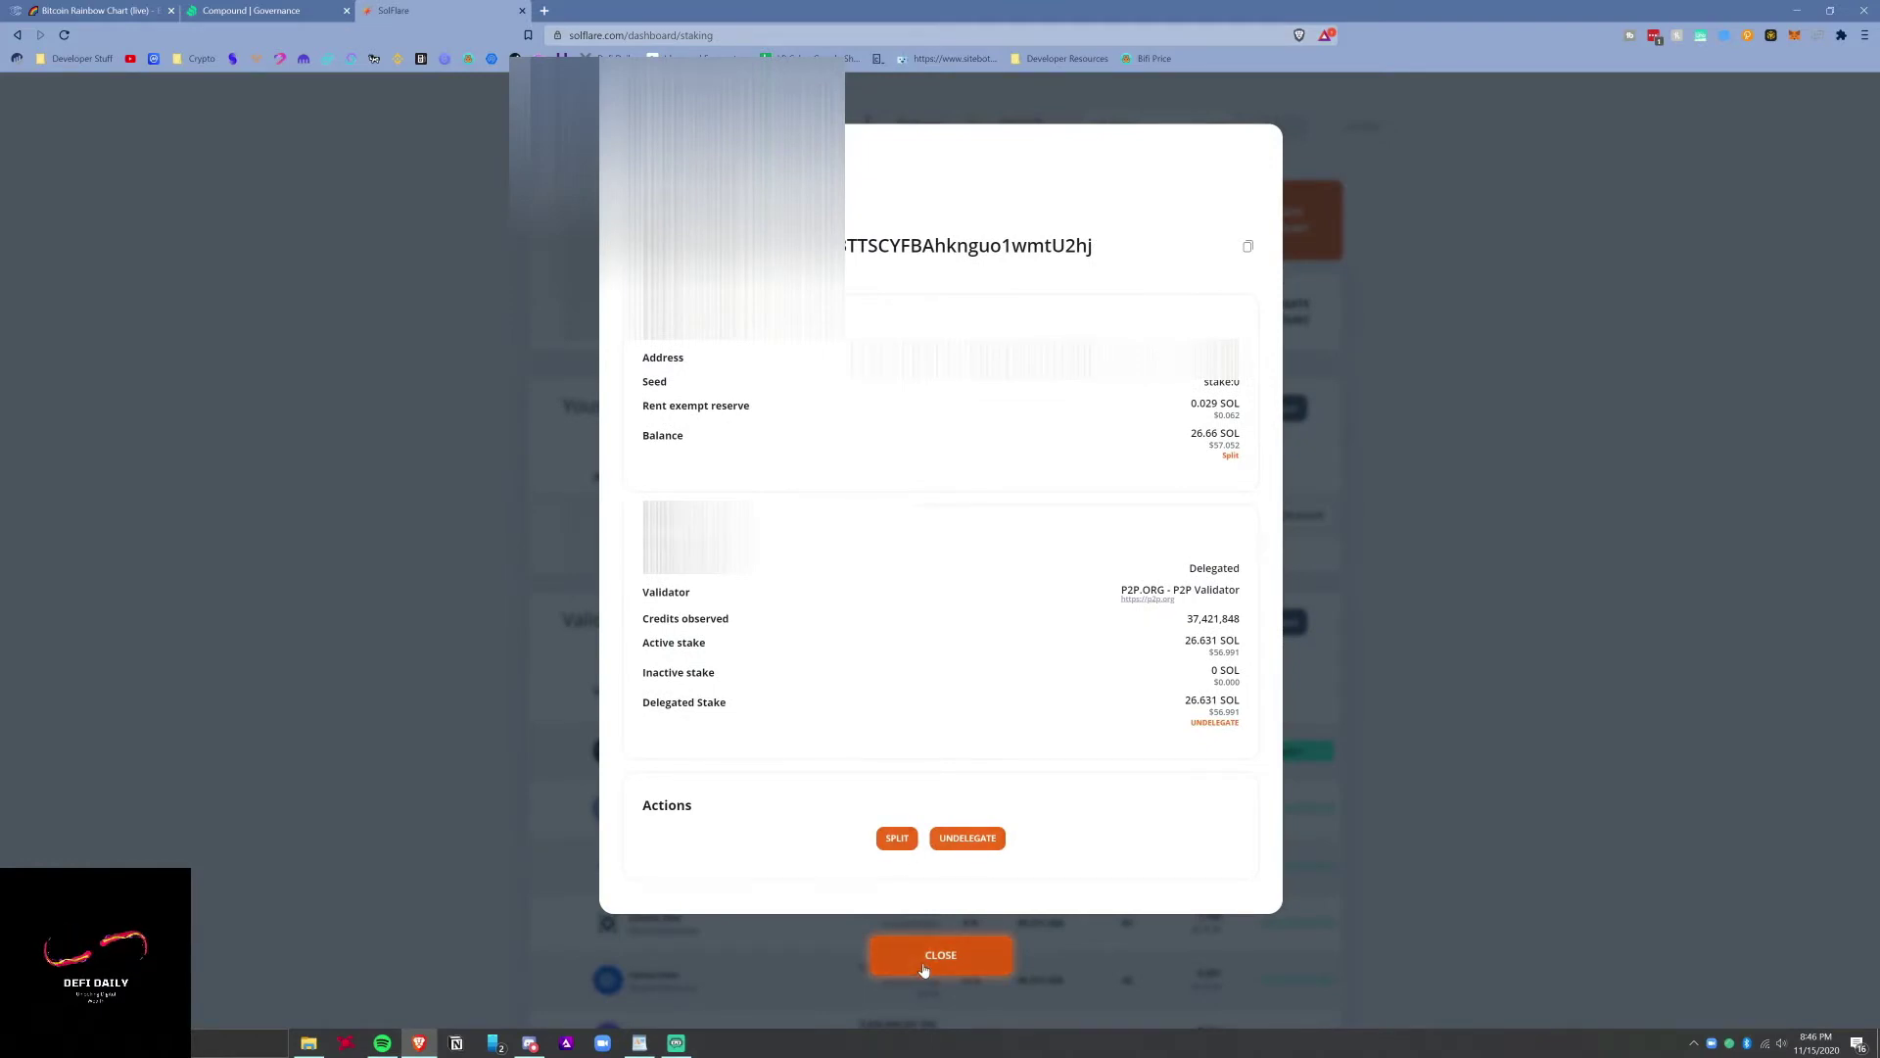
left_click(924, 969)
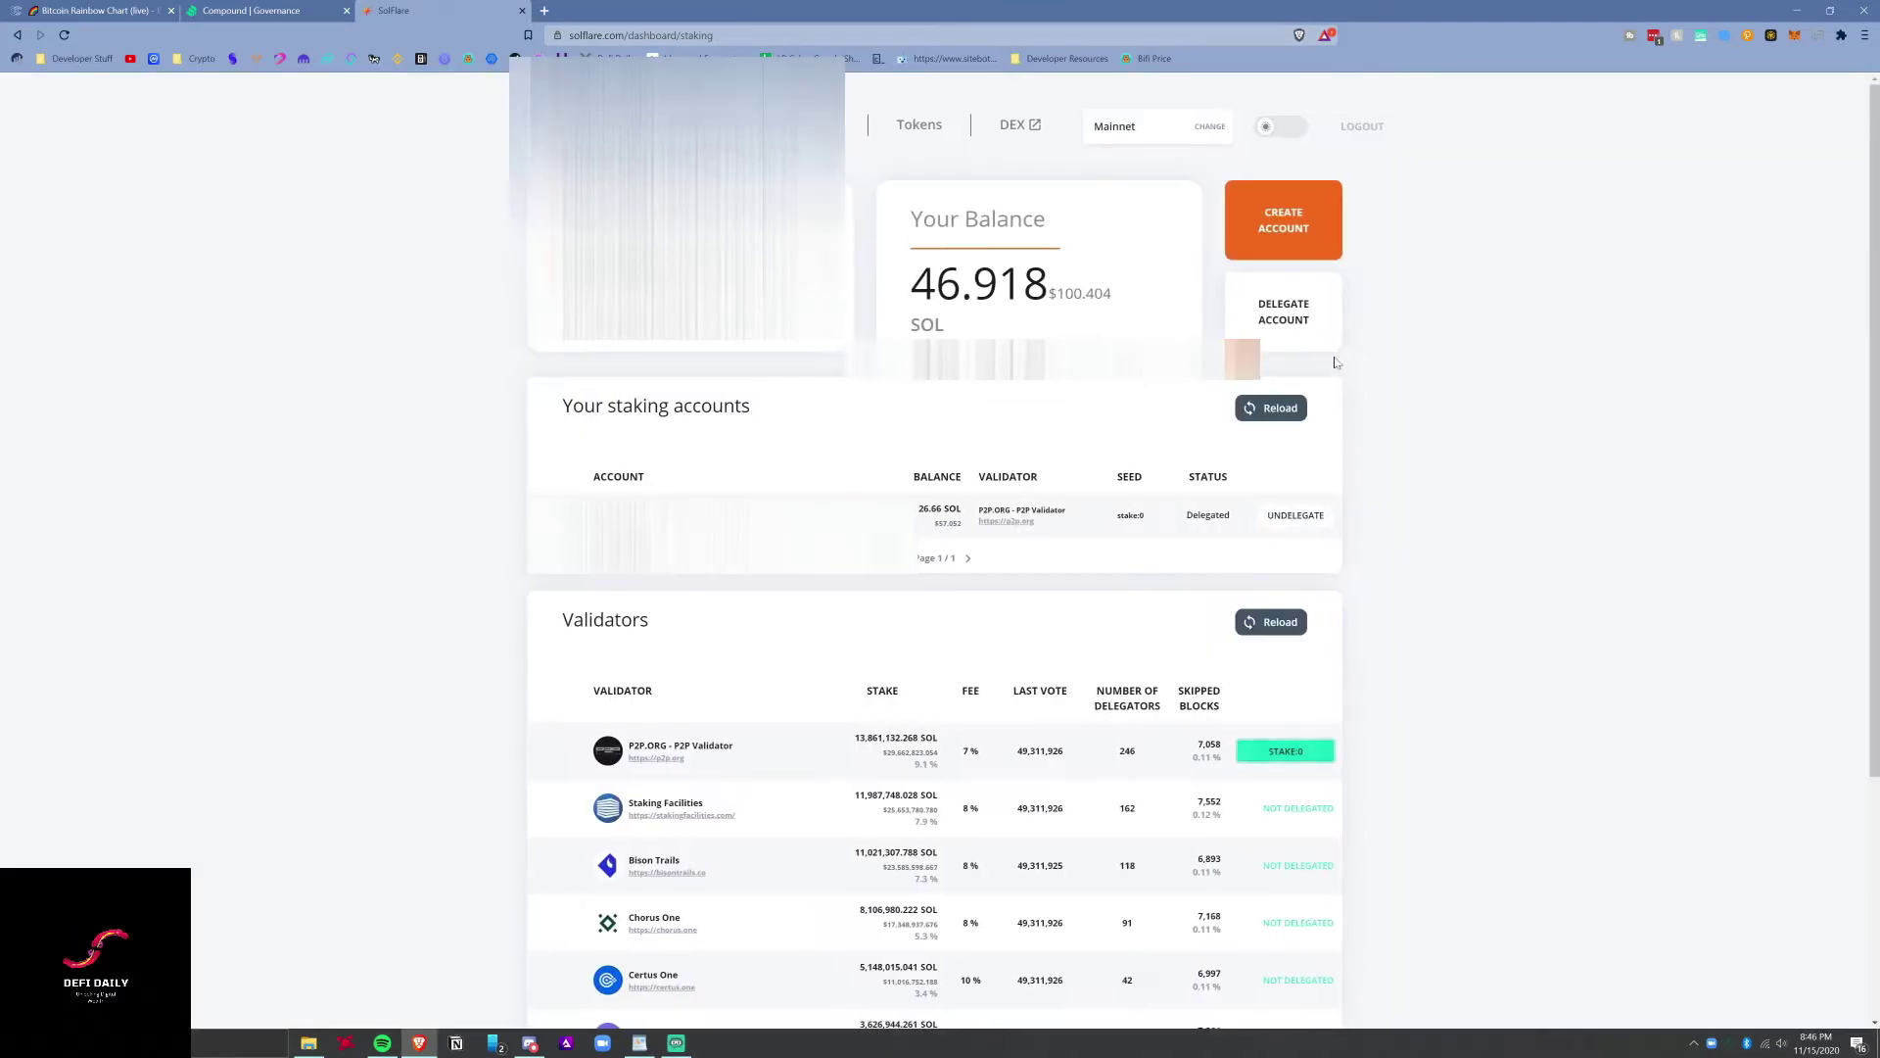
Create a new stake account with a 46.9 SOL deposit, confirmed with the wallet password.
left_click(1296, 218)
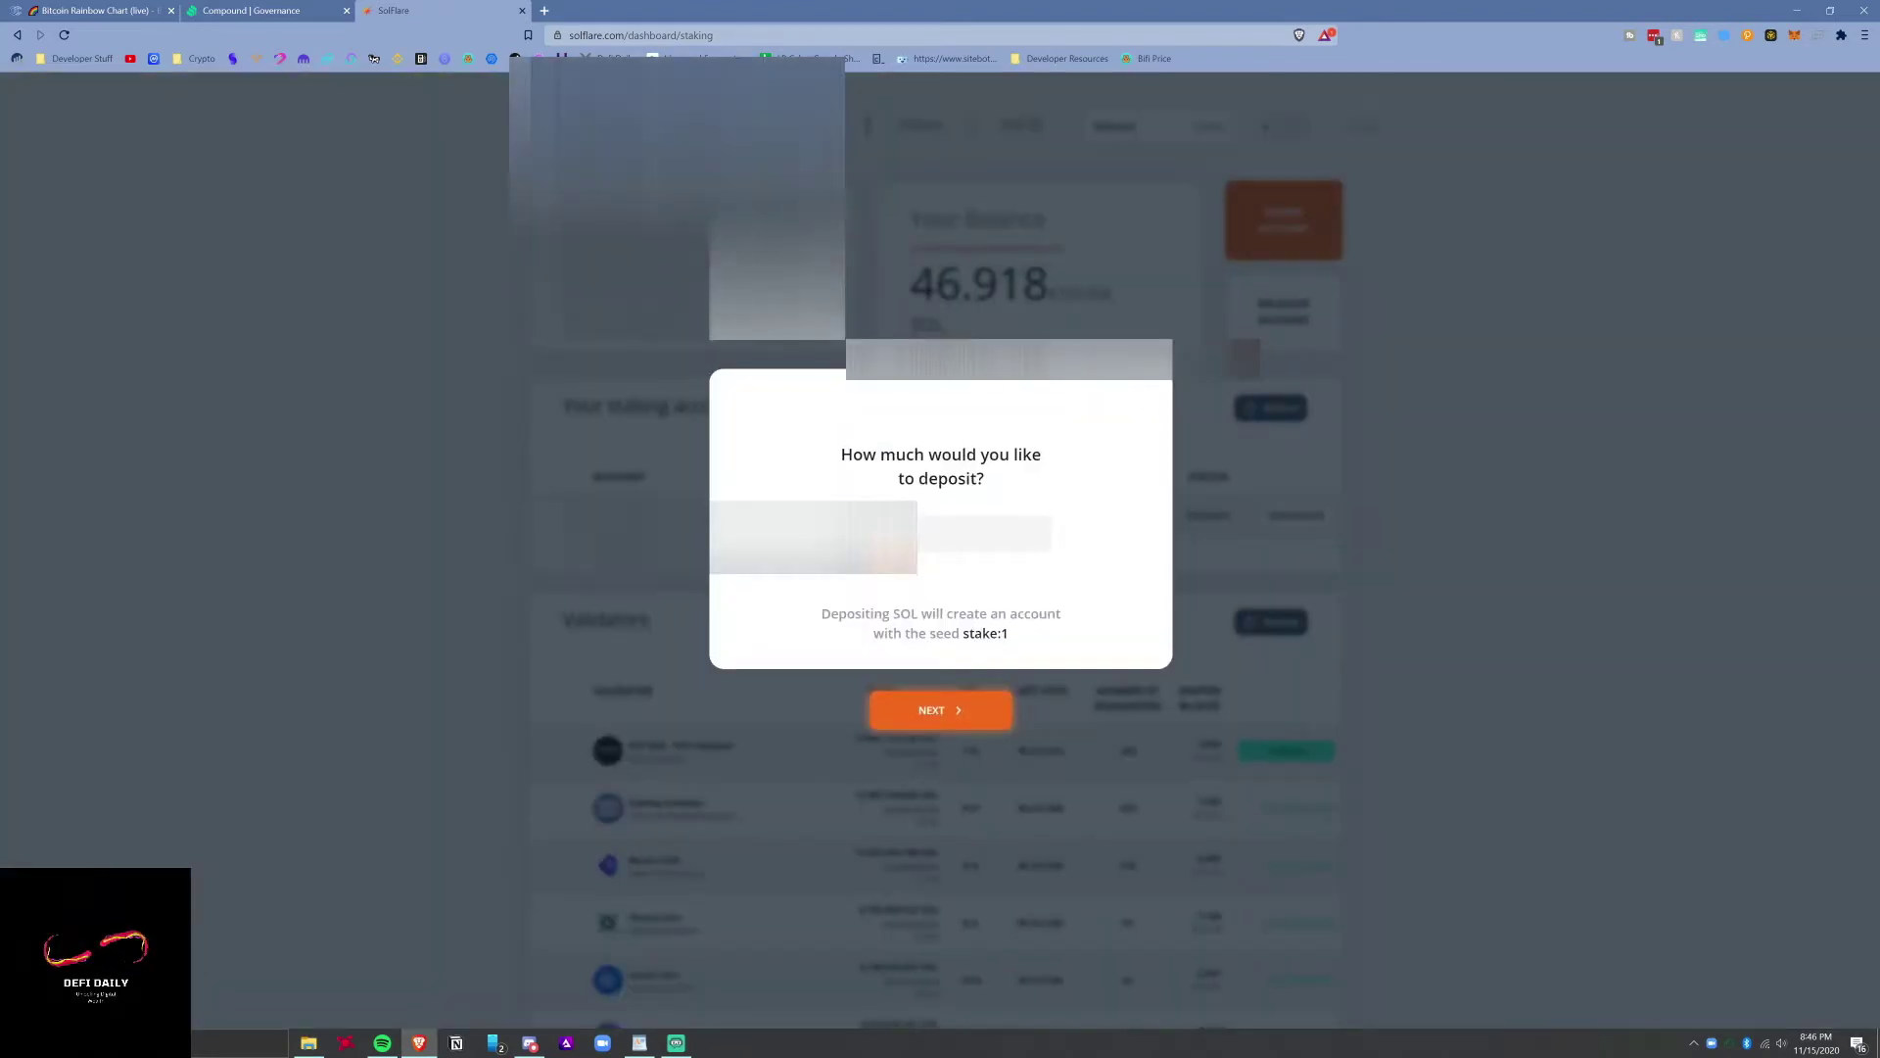
left_click(979, 532)
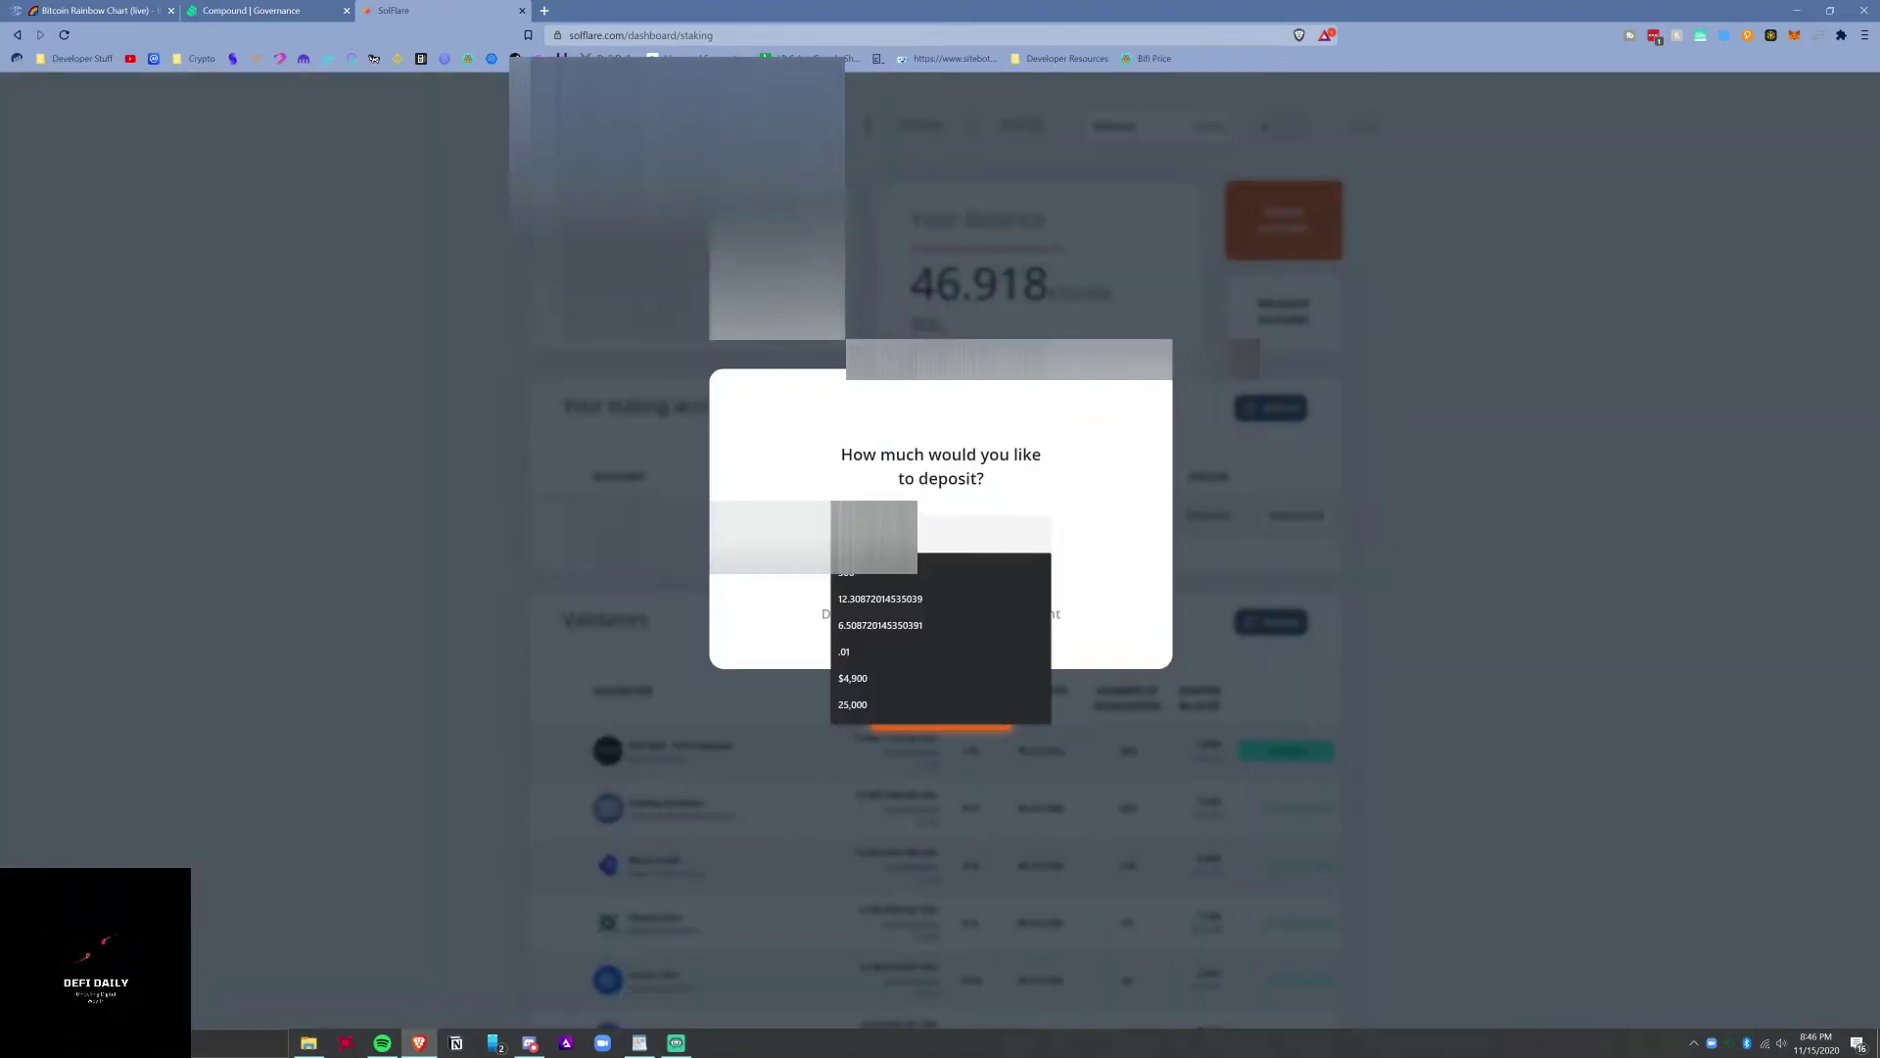
key("Escape")
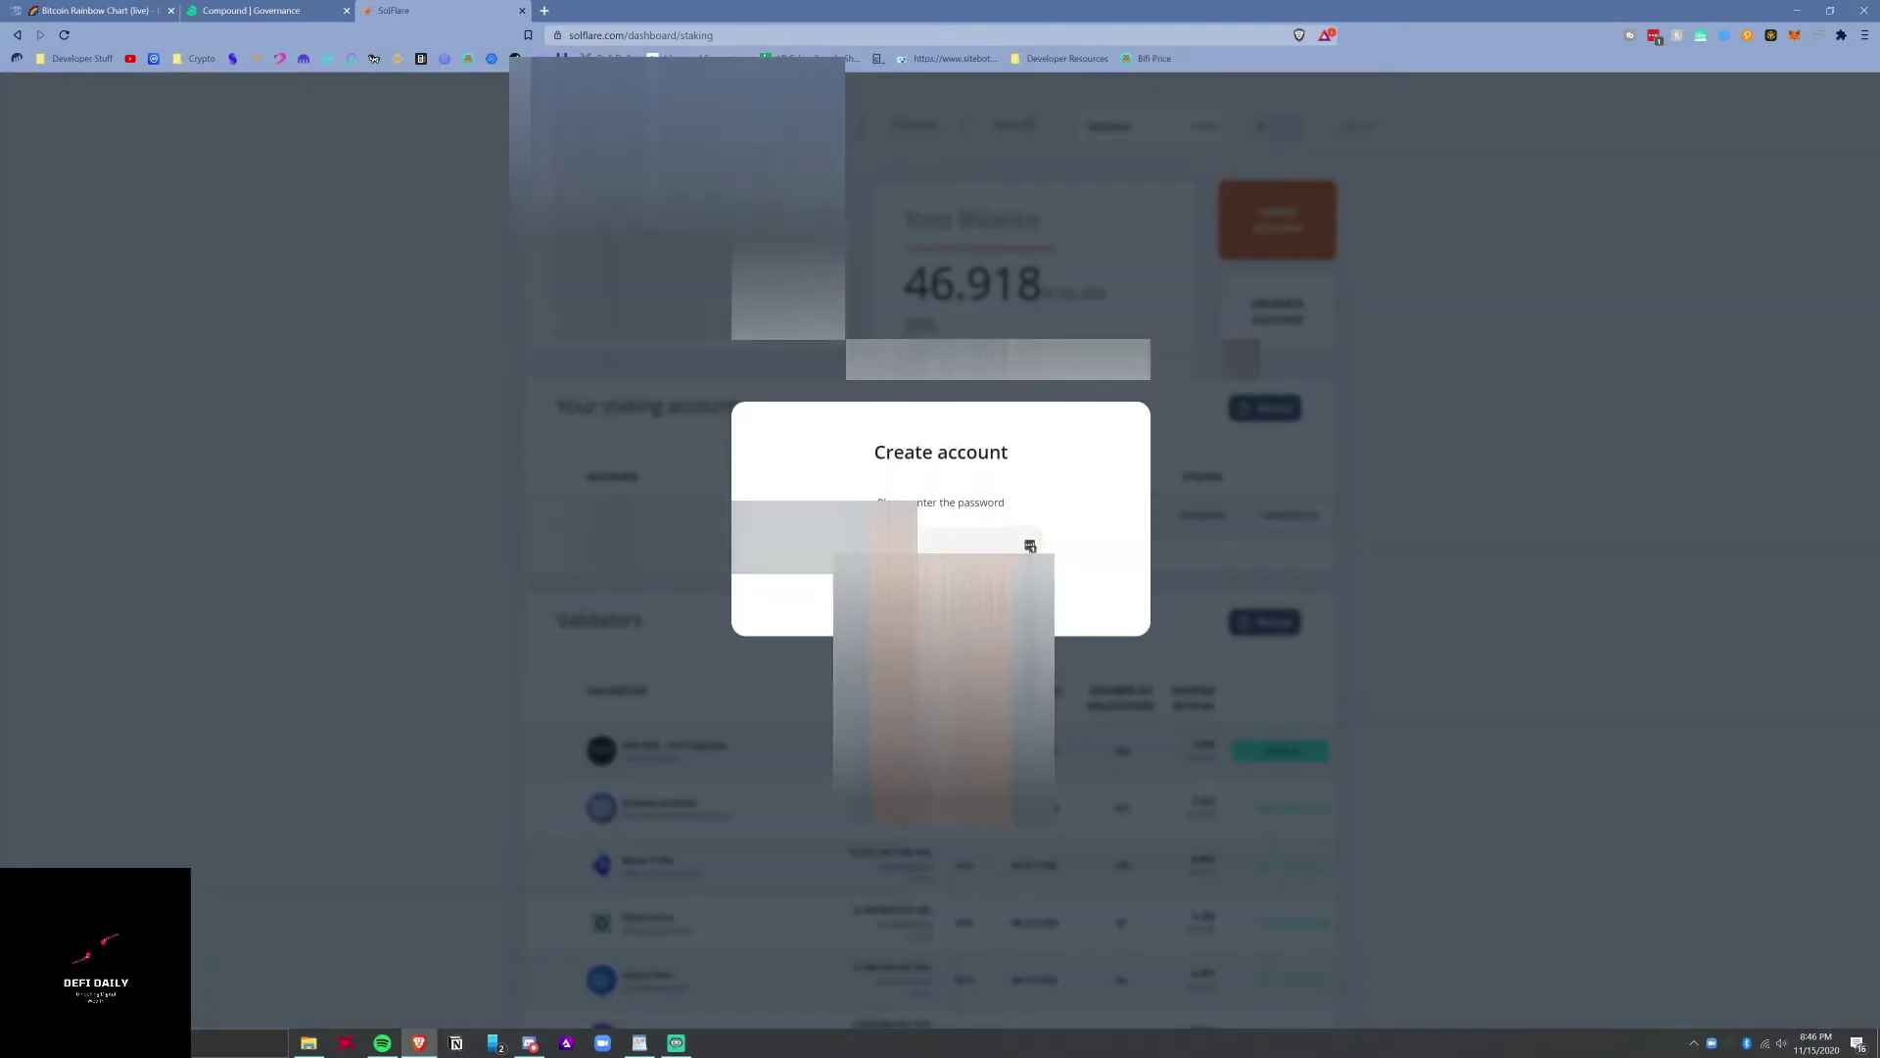
left_click(1025, 545)
key("Return")
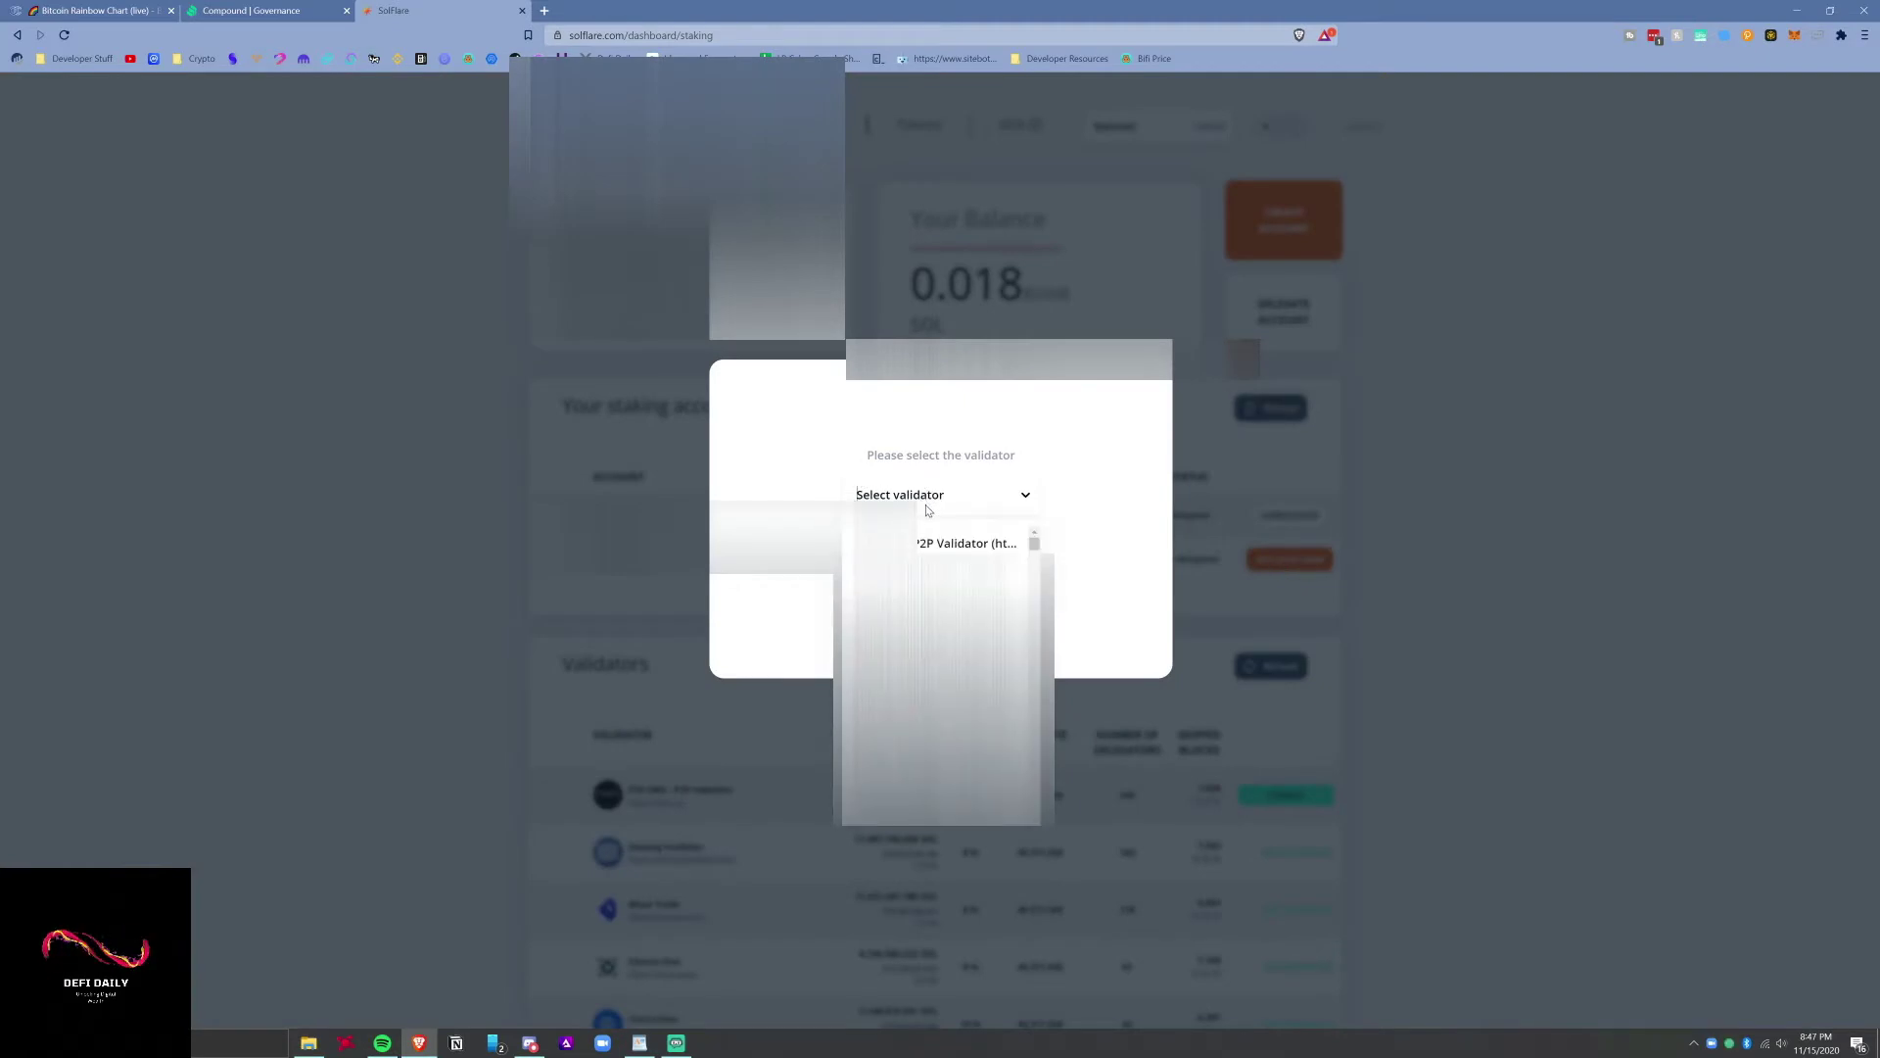
key("Escape")
scroll(1311, 658, "down", 3)
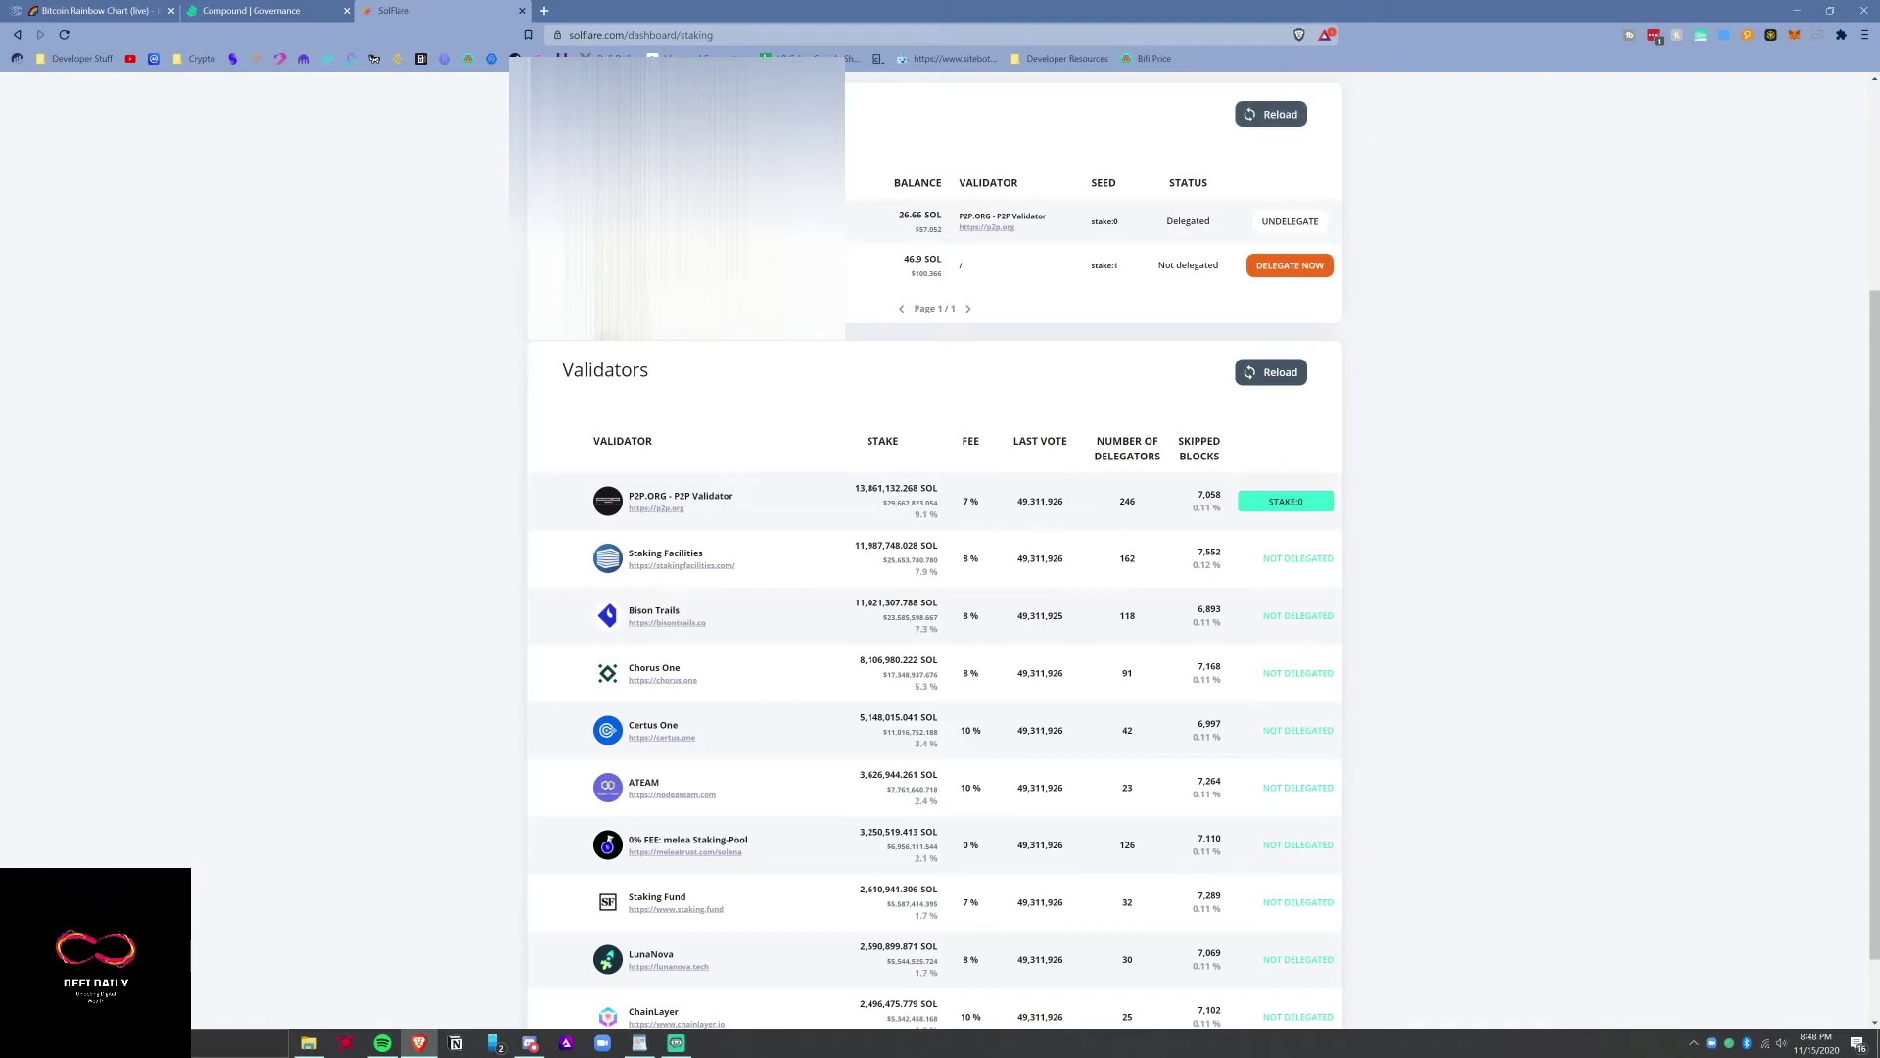
Open P2P.ORG's website in a new tab and go to its Solana Stake Now page.
scroll(28, 746, "up", 2)
scroll(27, 746, "up", 1)
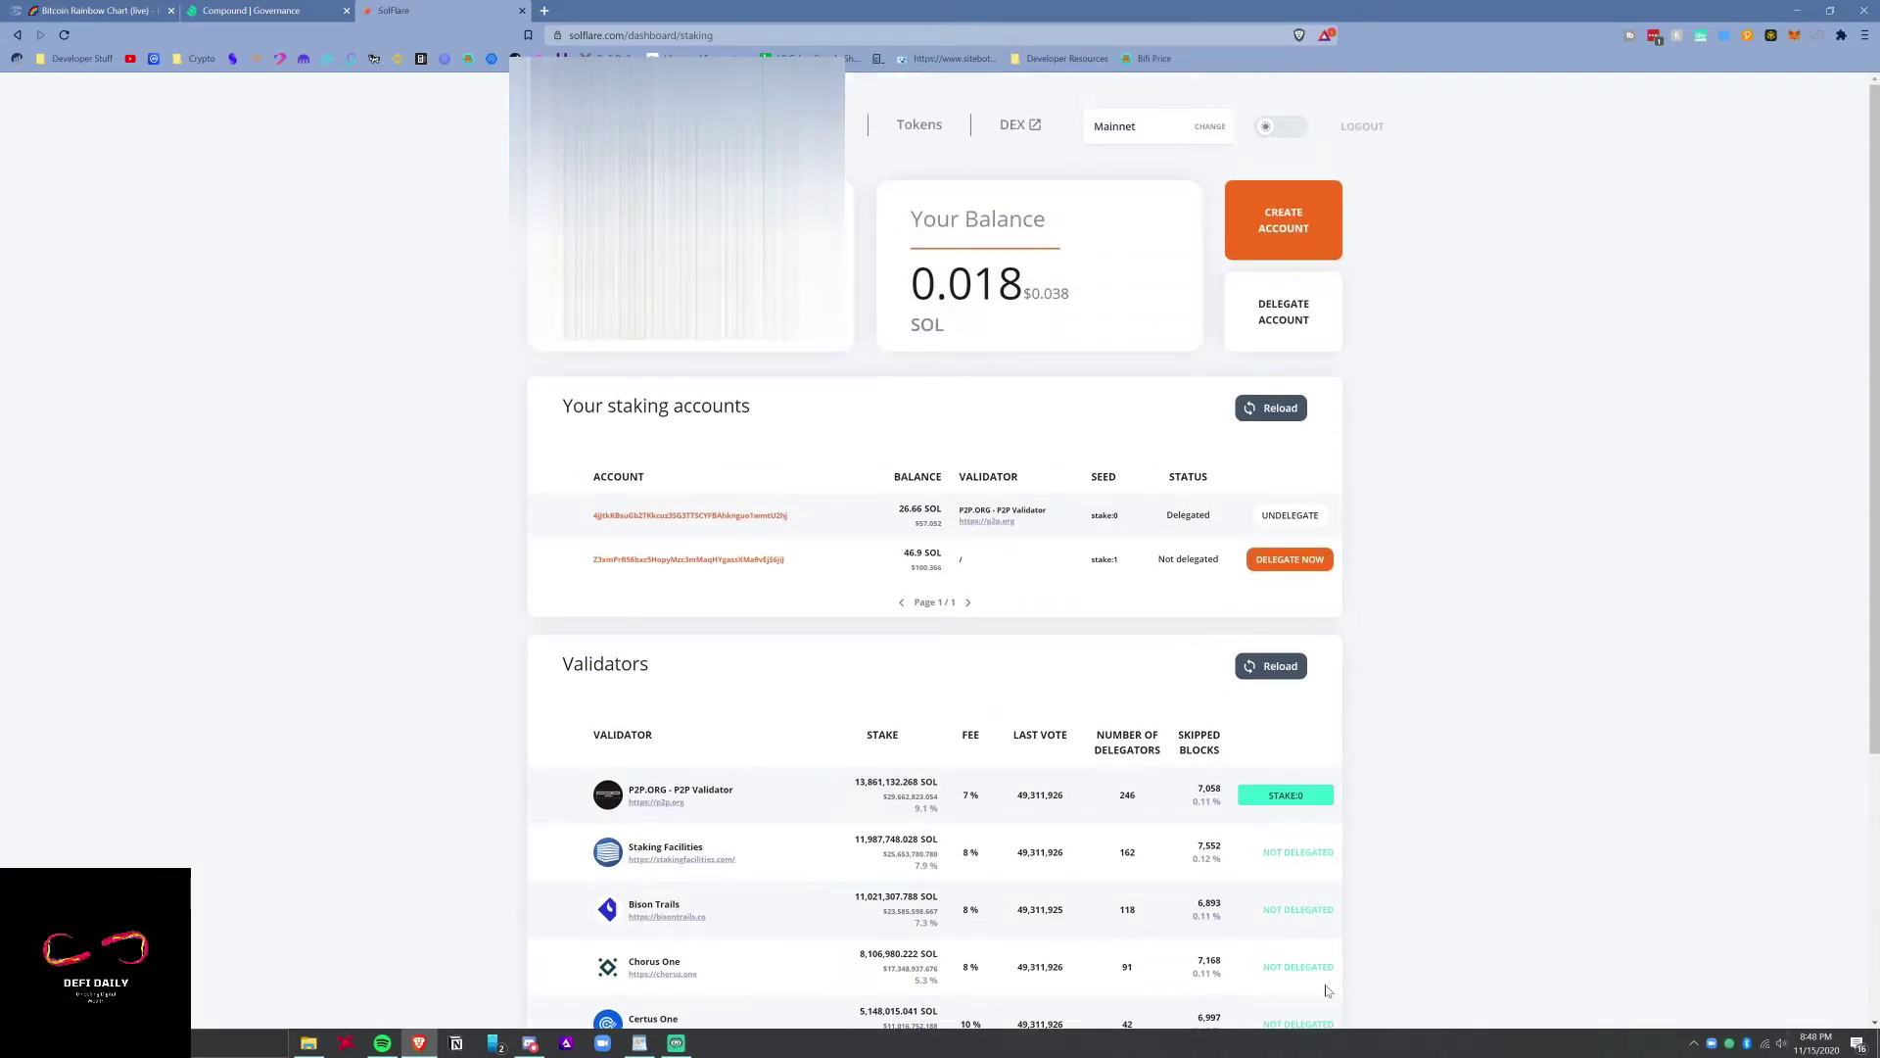
right_click(679, 806)
left_click(745, 817)
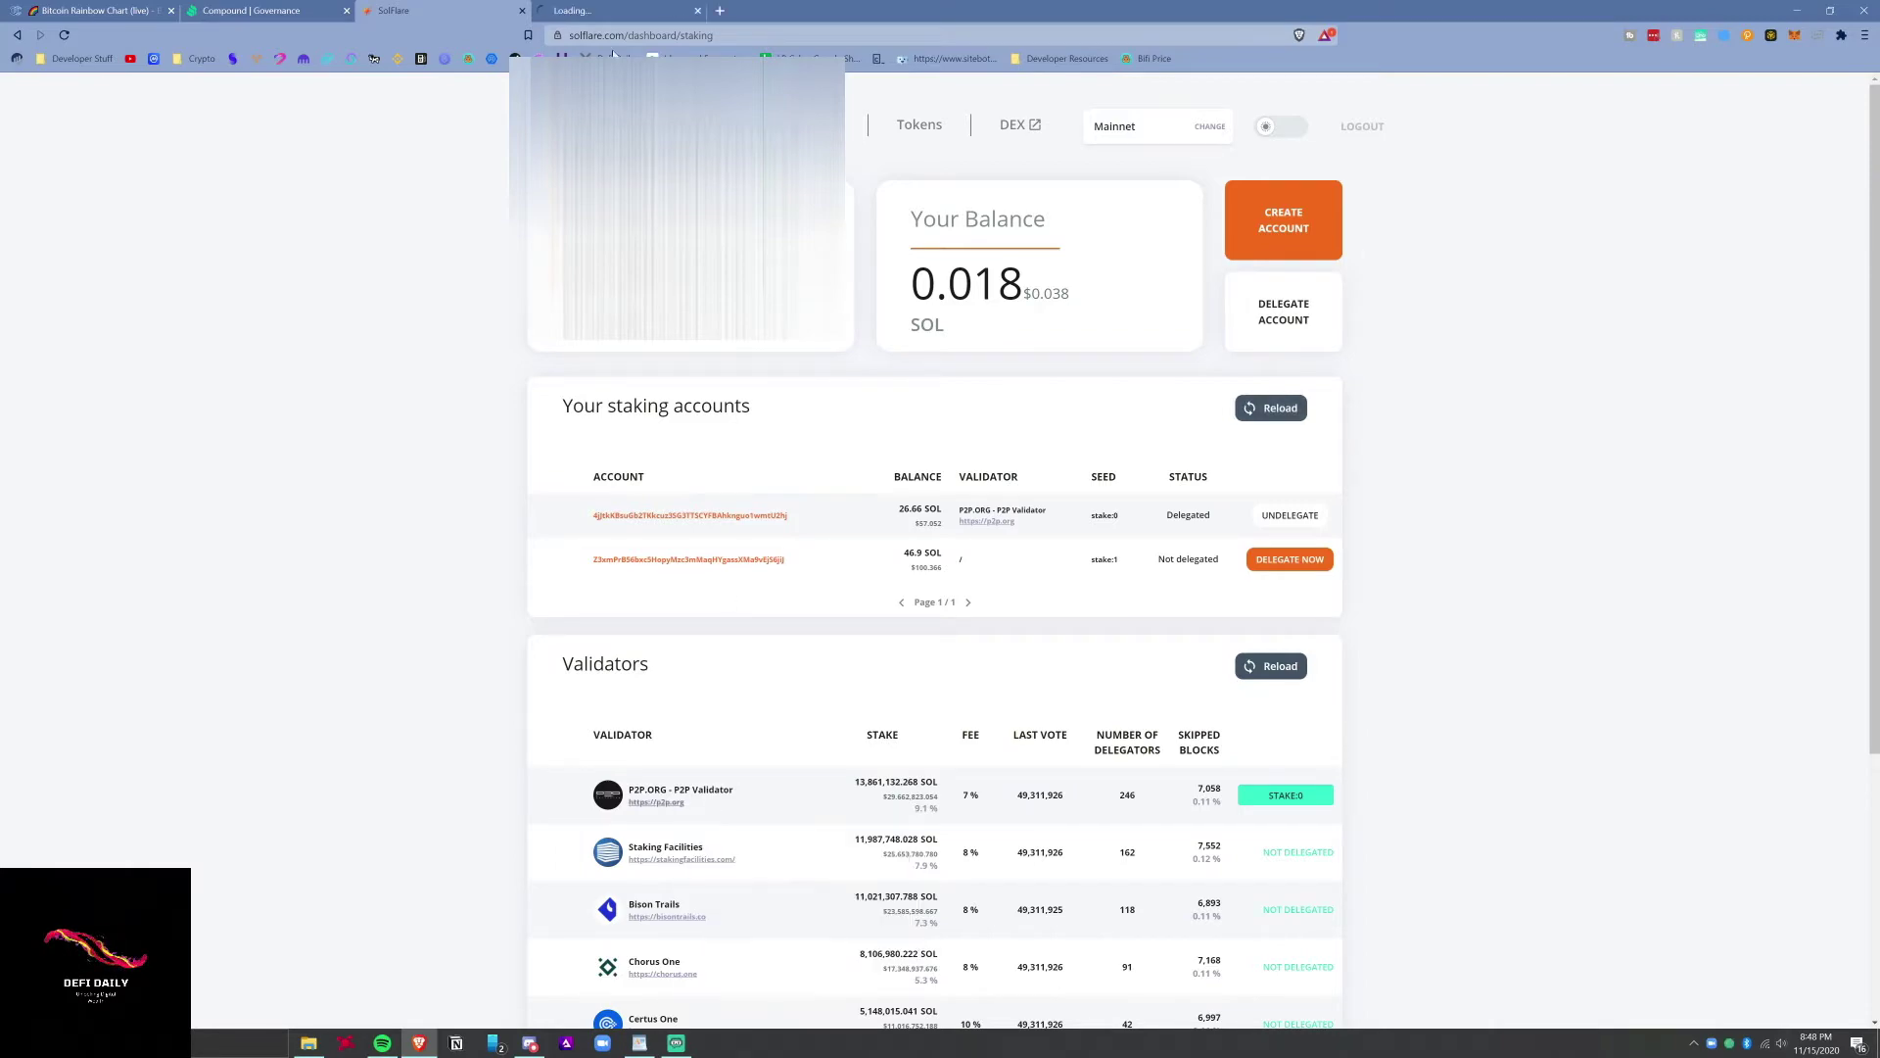
left_click(583, 10)
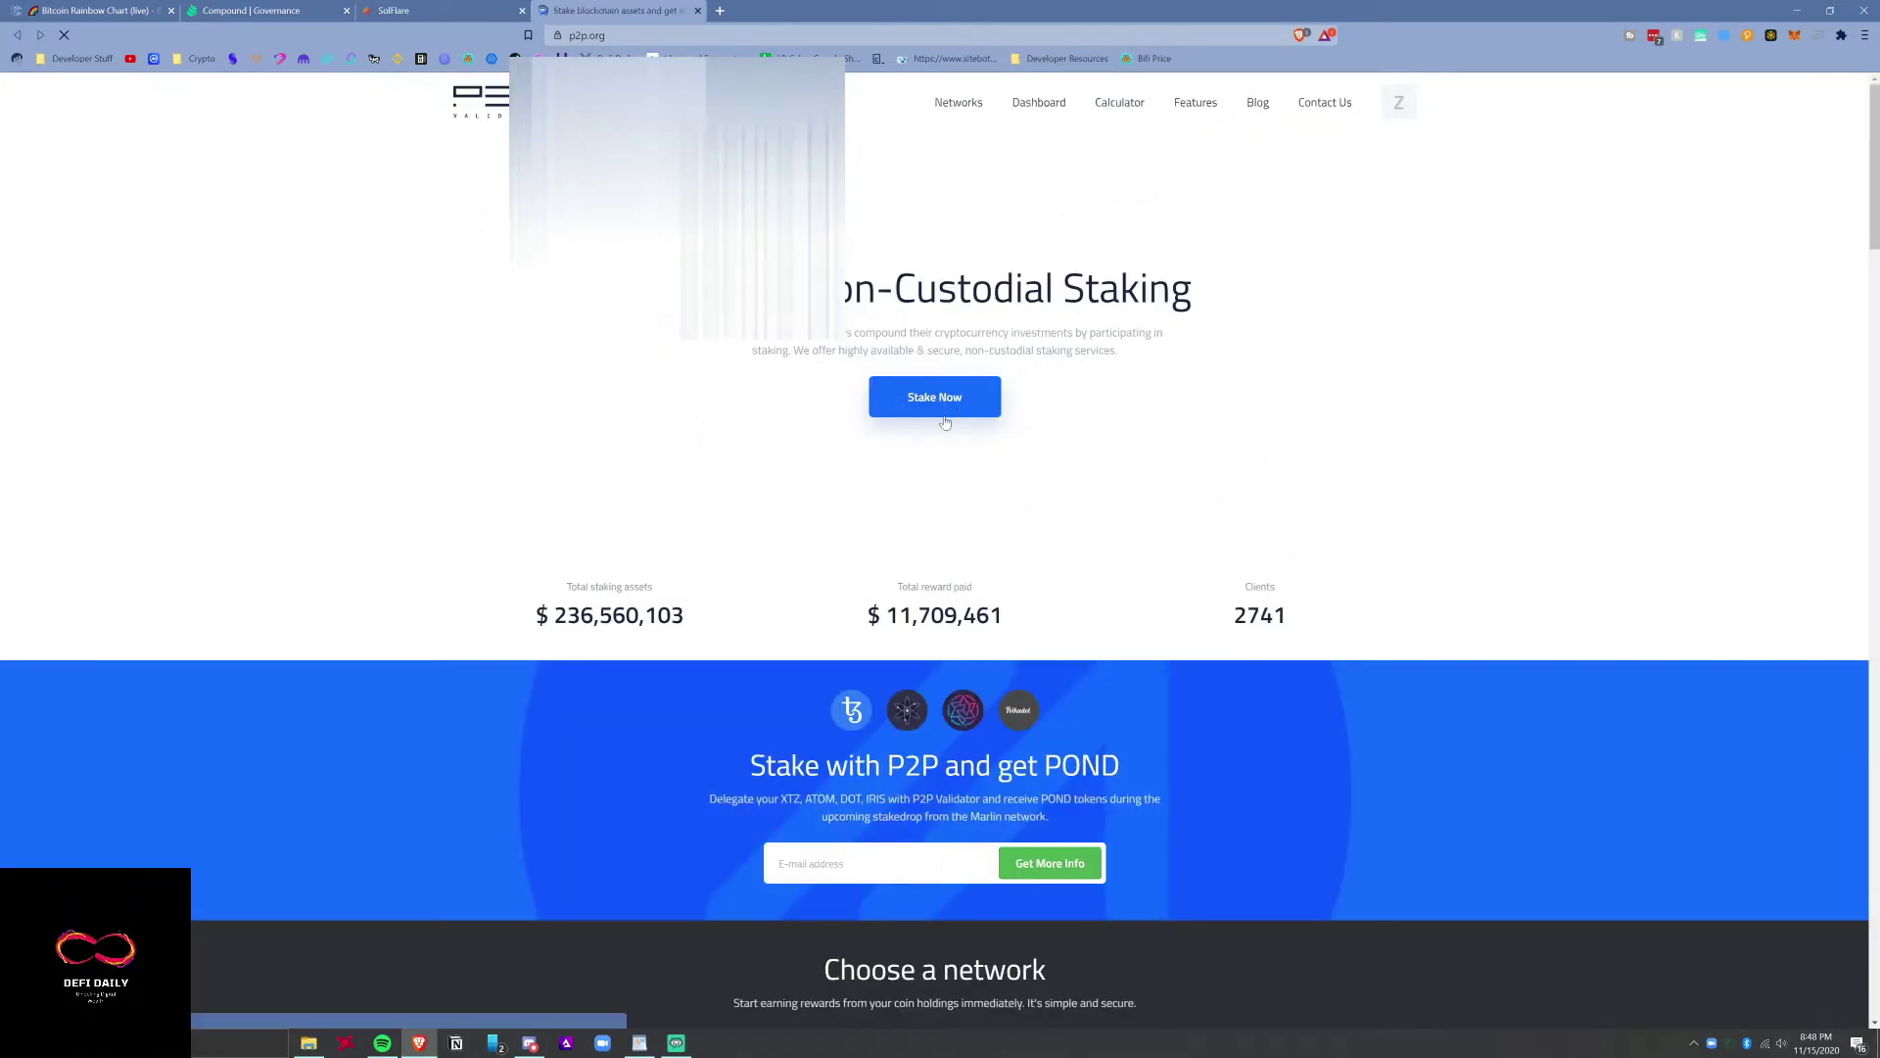
scroll(944, 496, "down", 9)
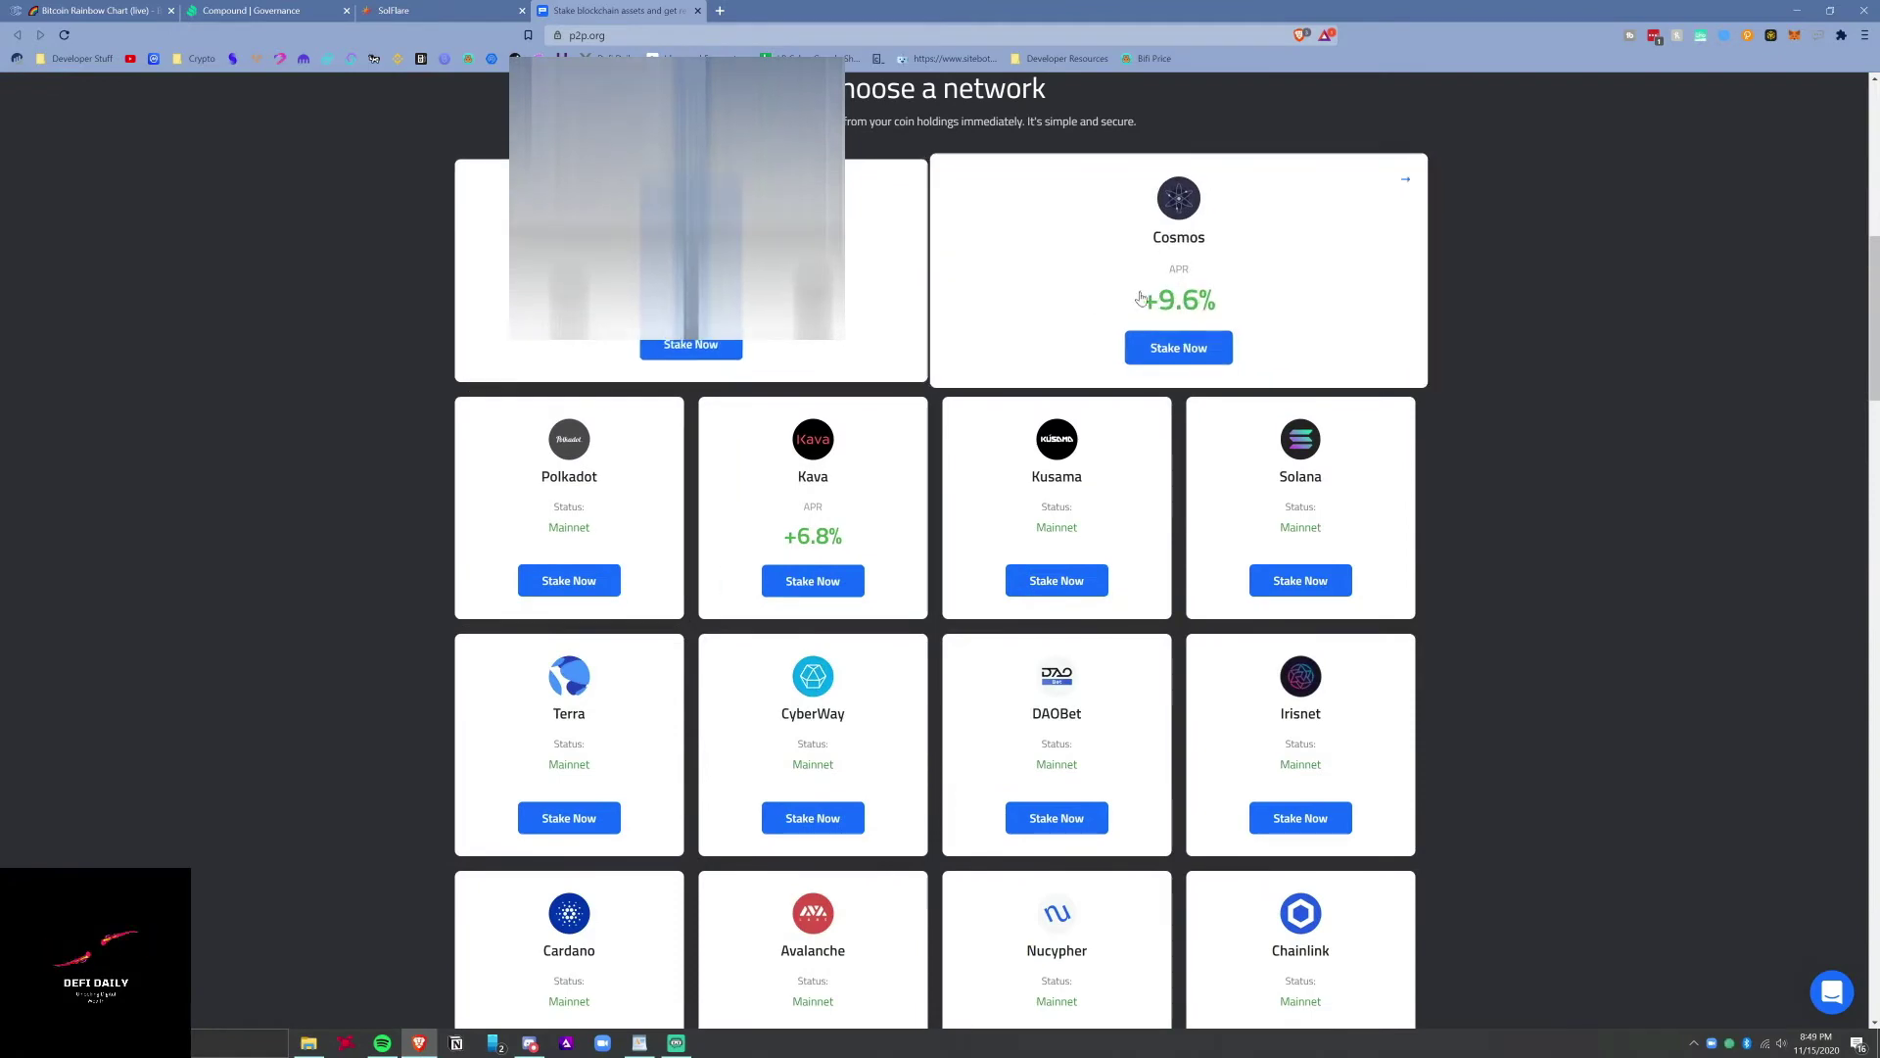
left_click(1291, 585)
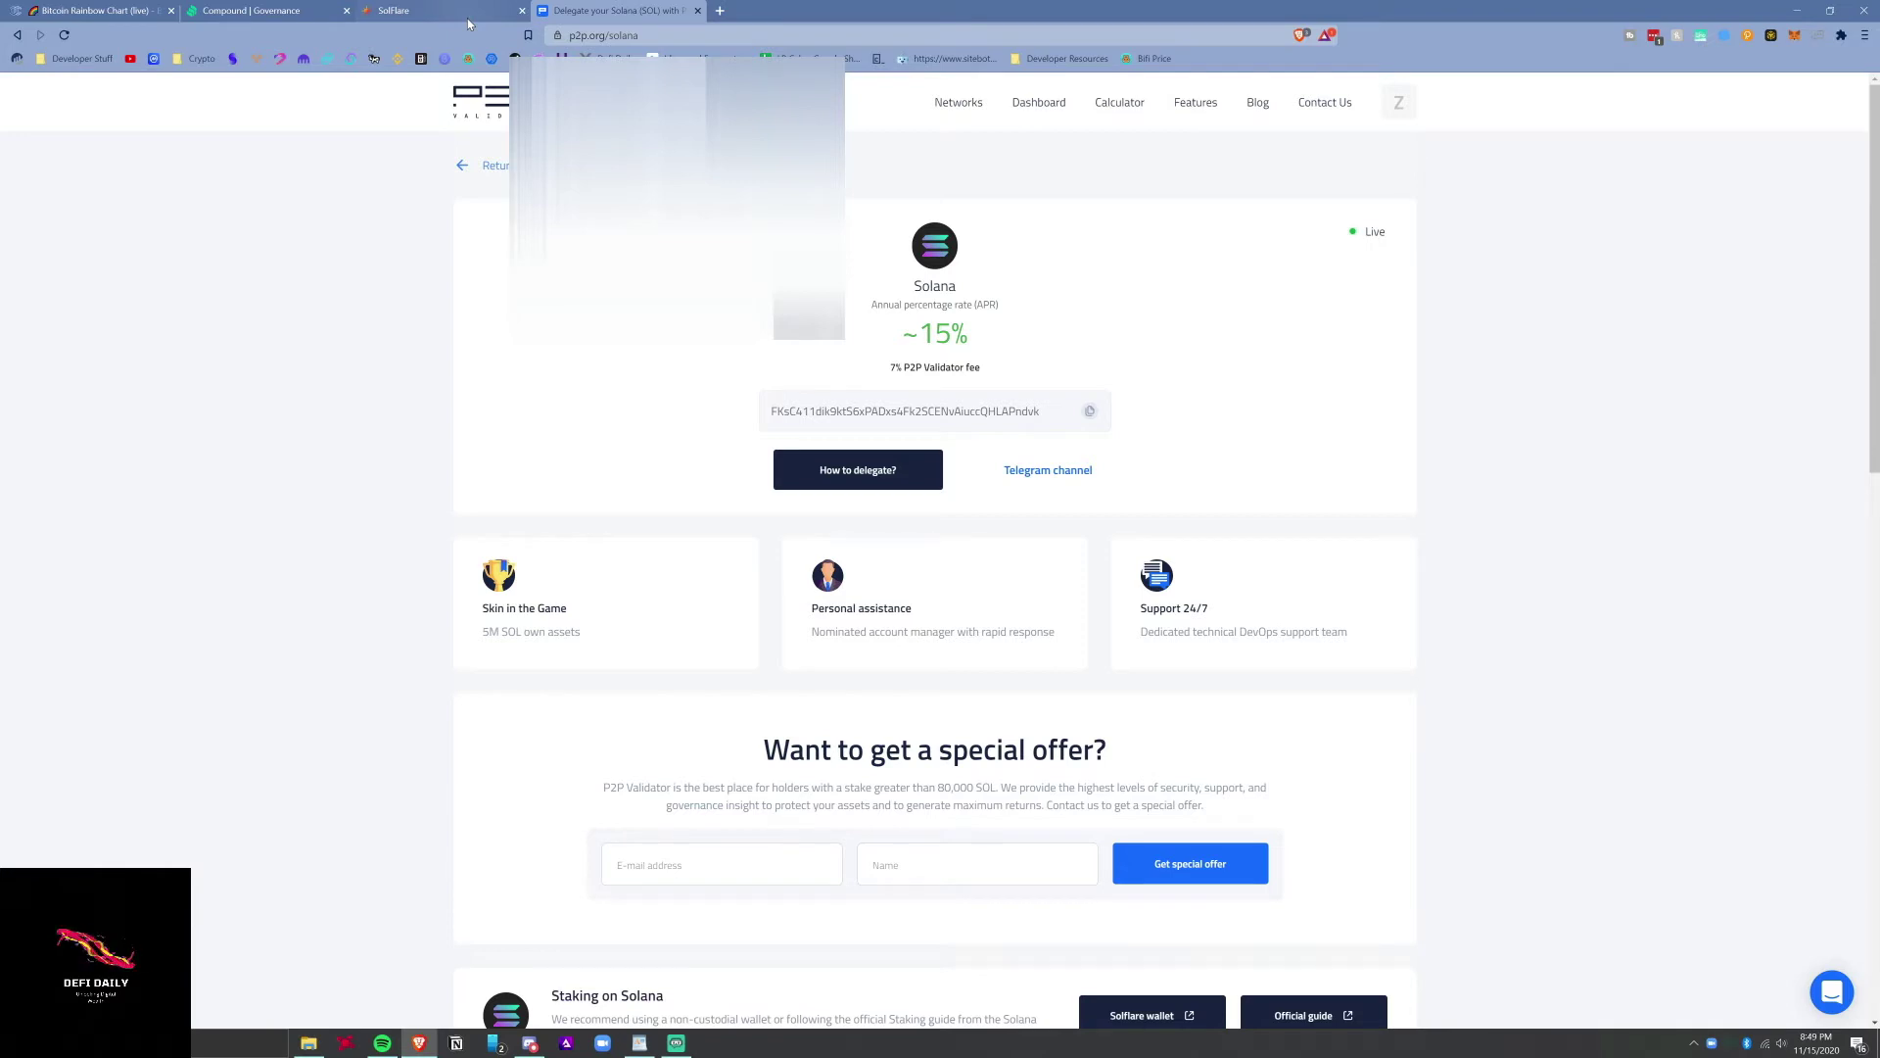
Return to the Solflare staking dashboard and scroll down to the Validators table.
left_click(468, 22)
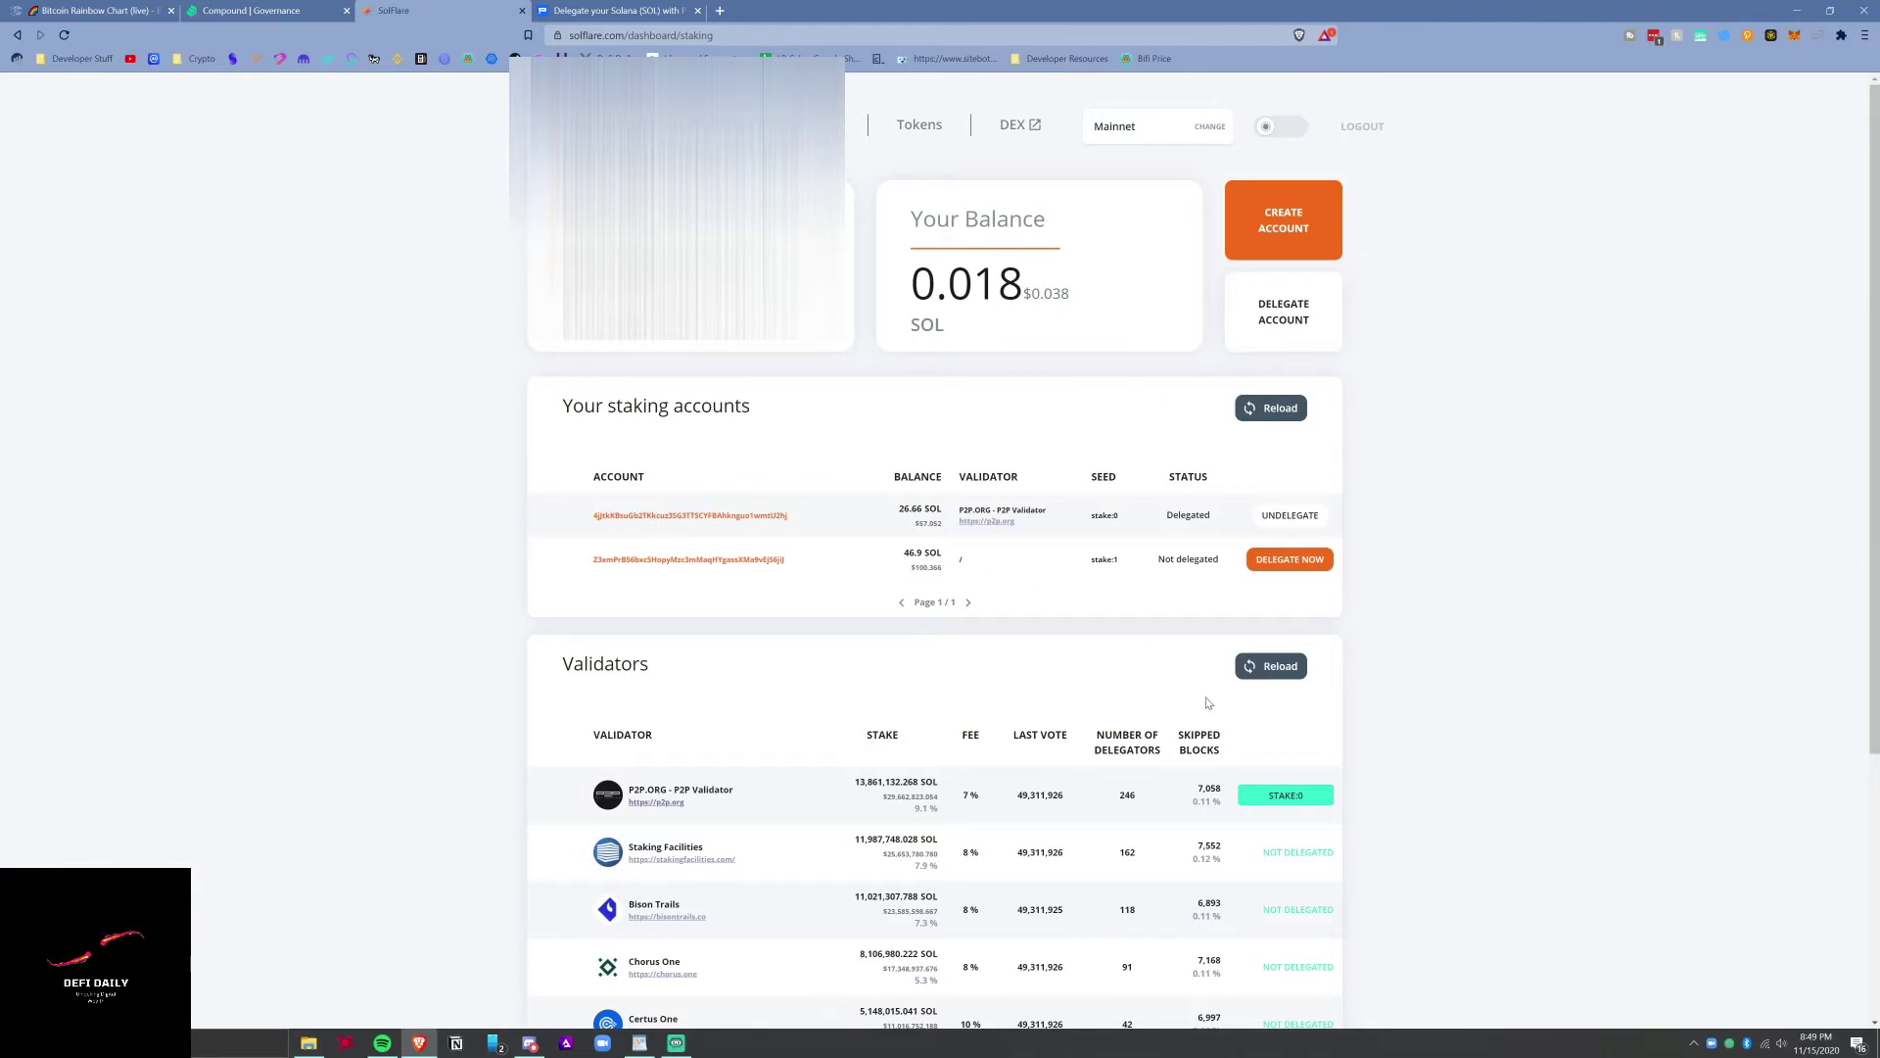
scroll(1210, 703, "down", 2)
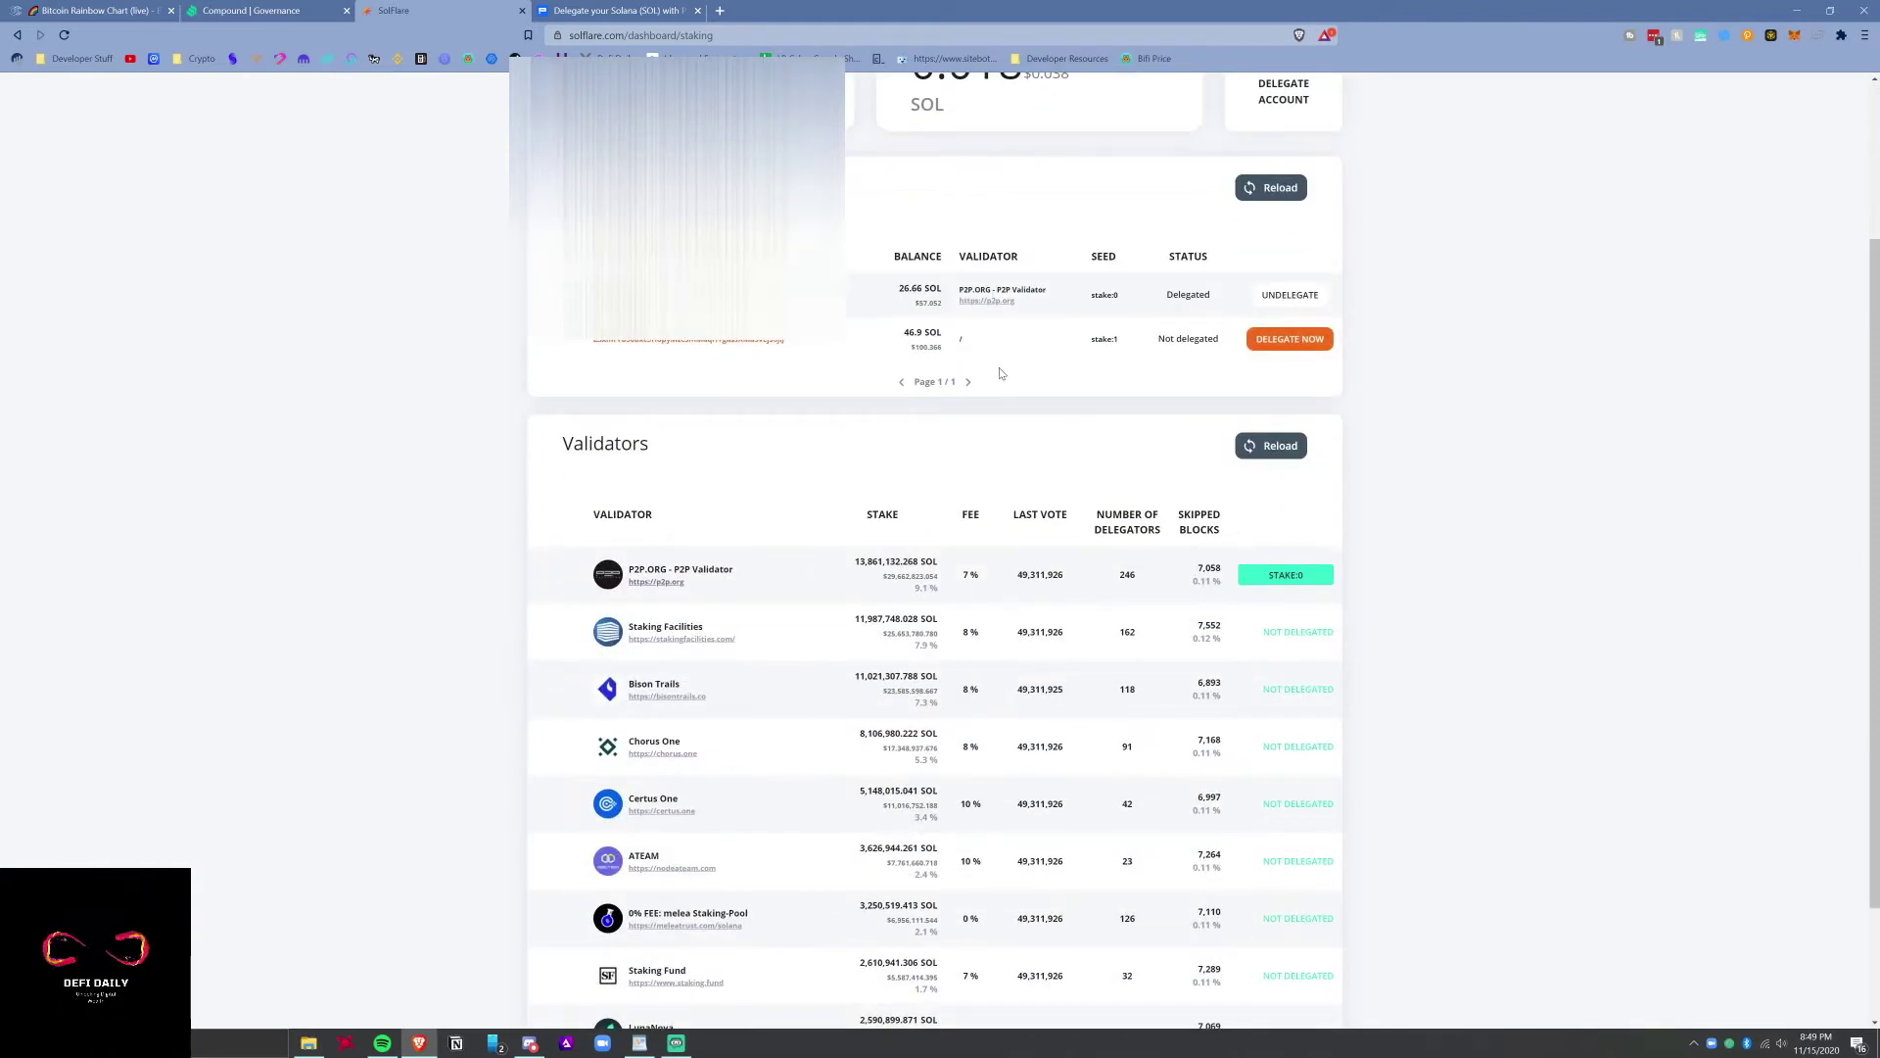
scroll(1001, 374, "up", 2)
key("ctrl+Tab")
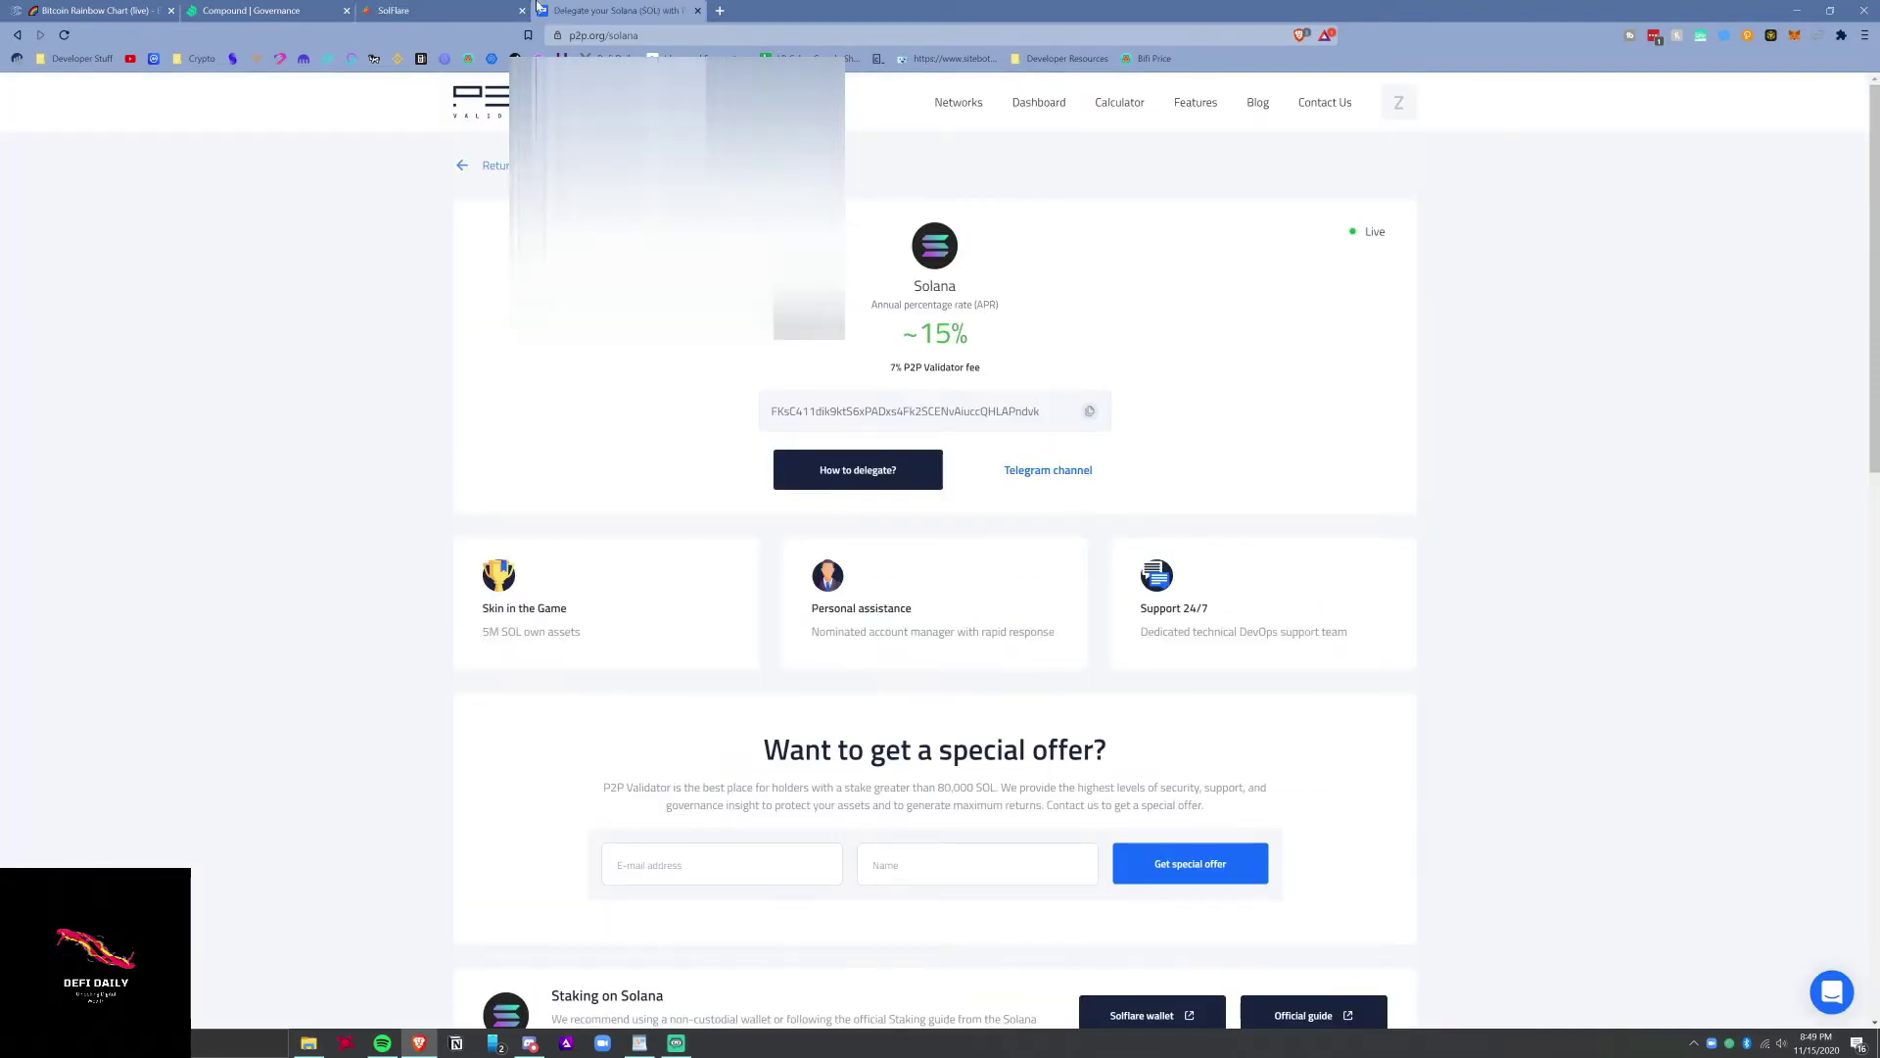
left_click(525, 8)
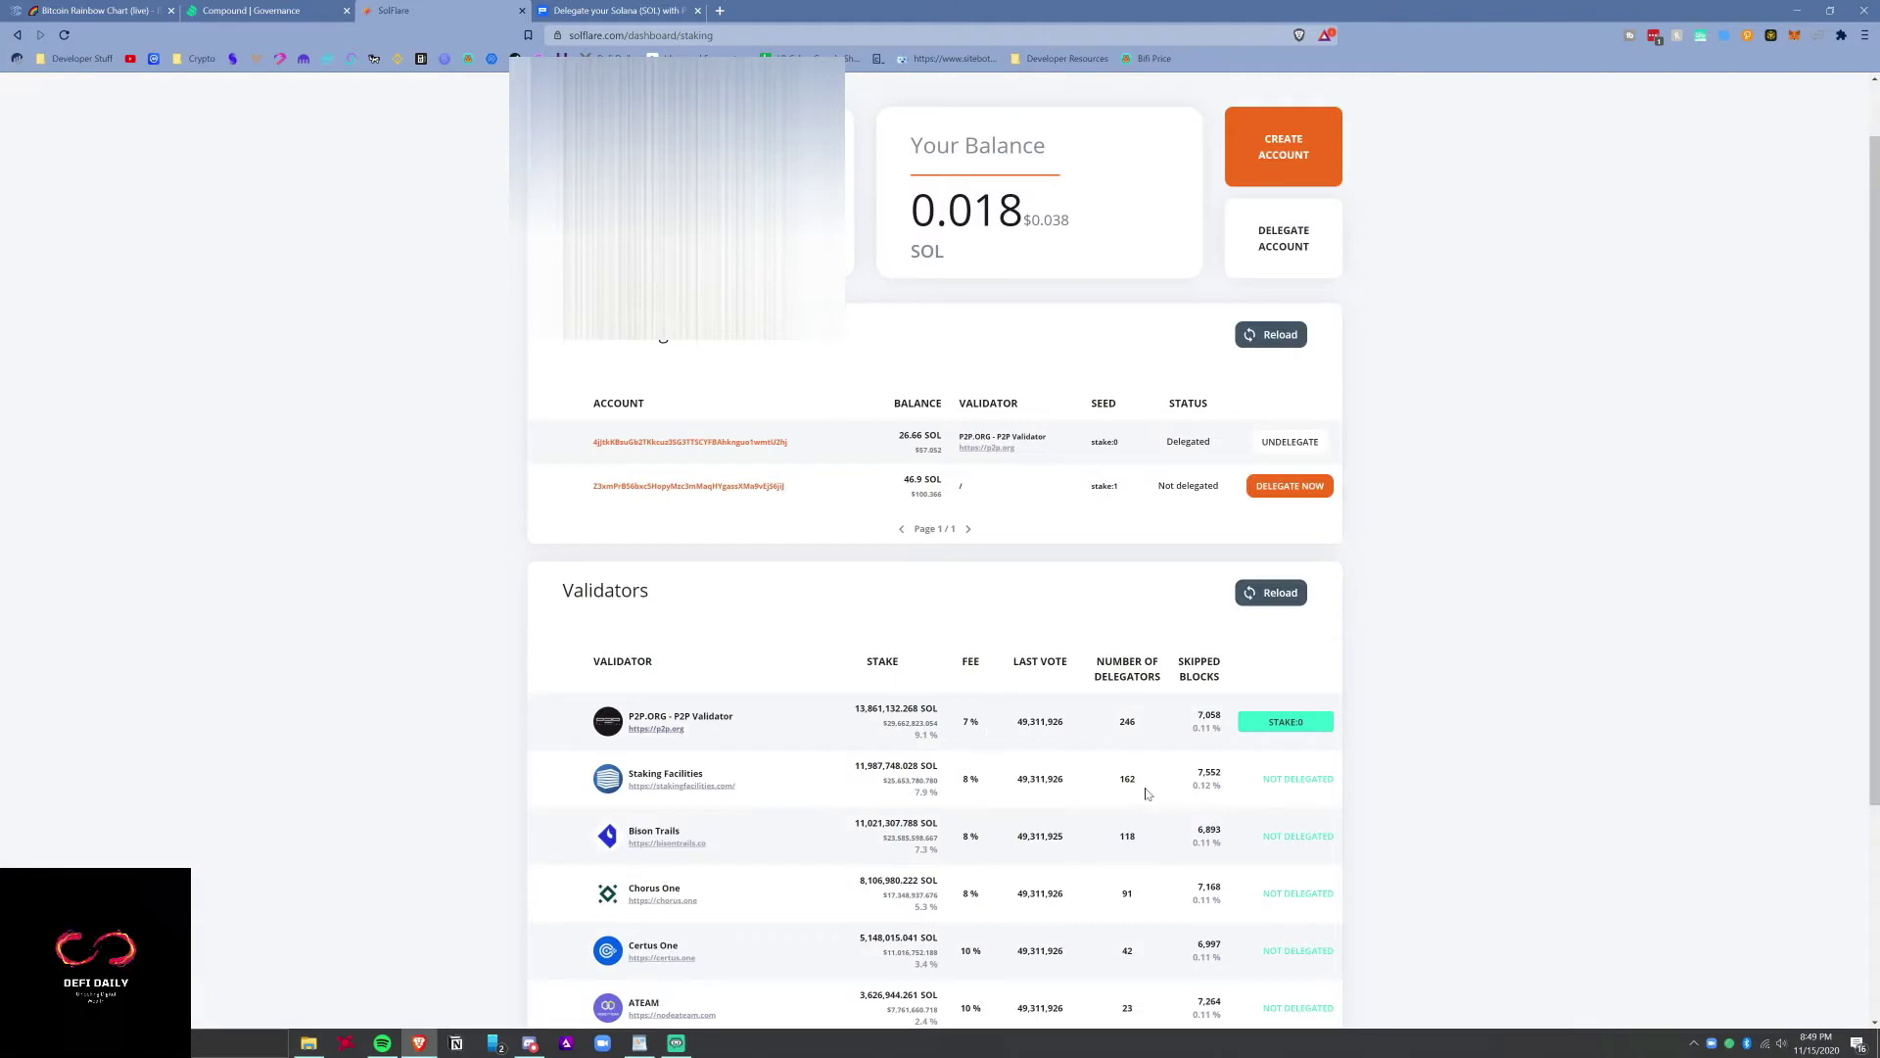
scroll(1144, 795, "down", 1)
scroll(1154, 779, "down", 1)
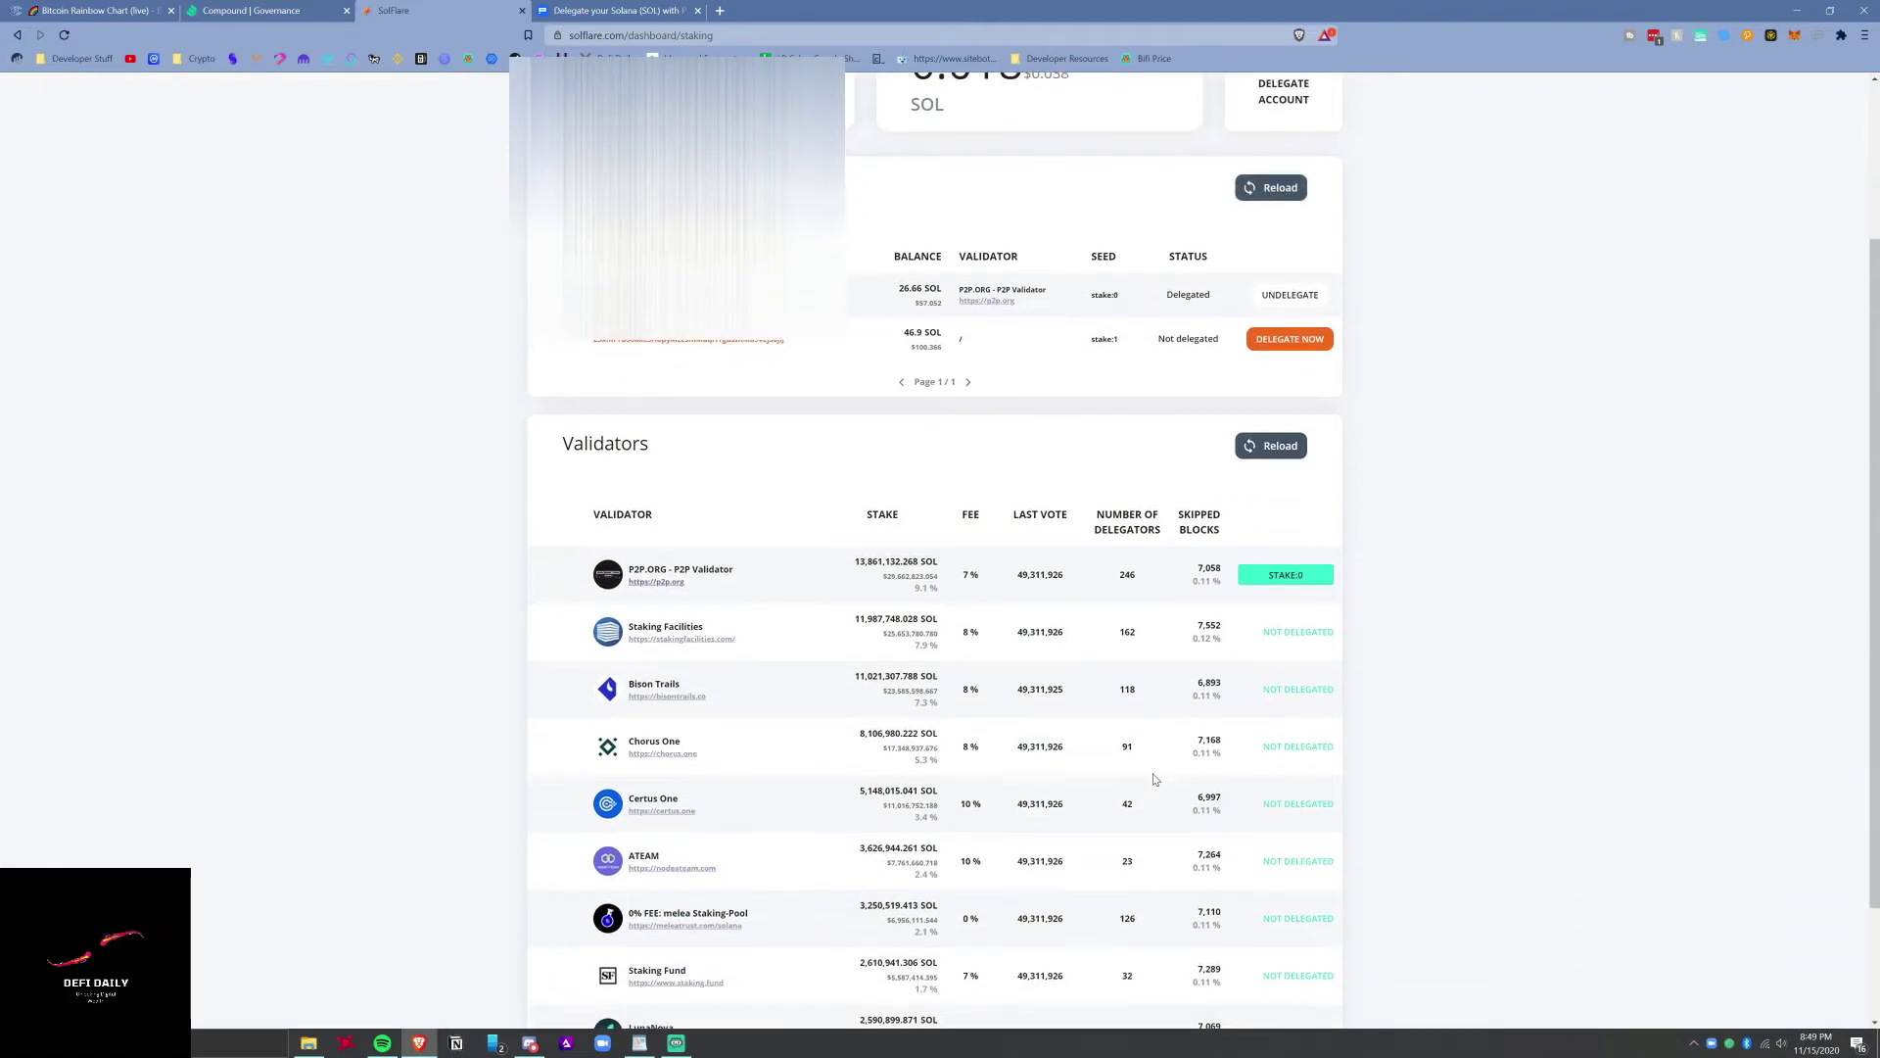
scroll(1155, 778, "down", 1)
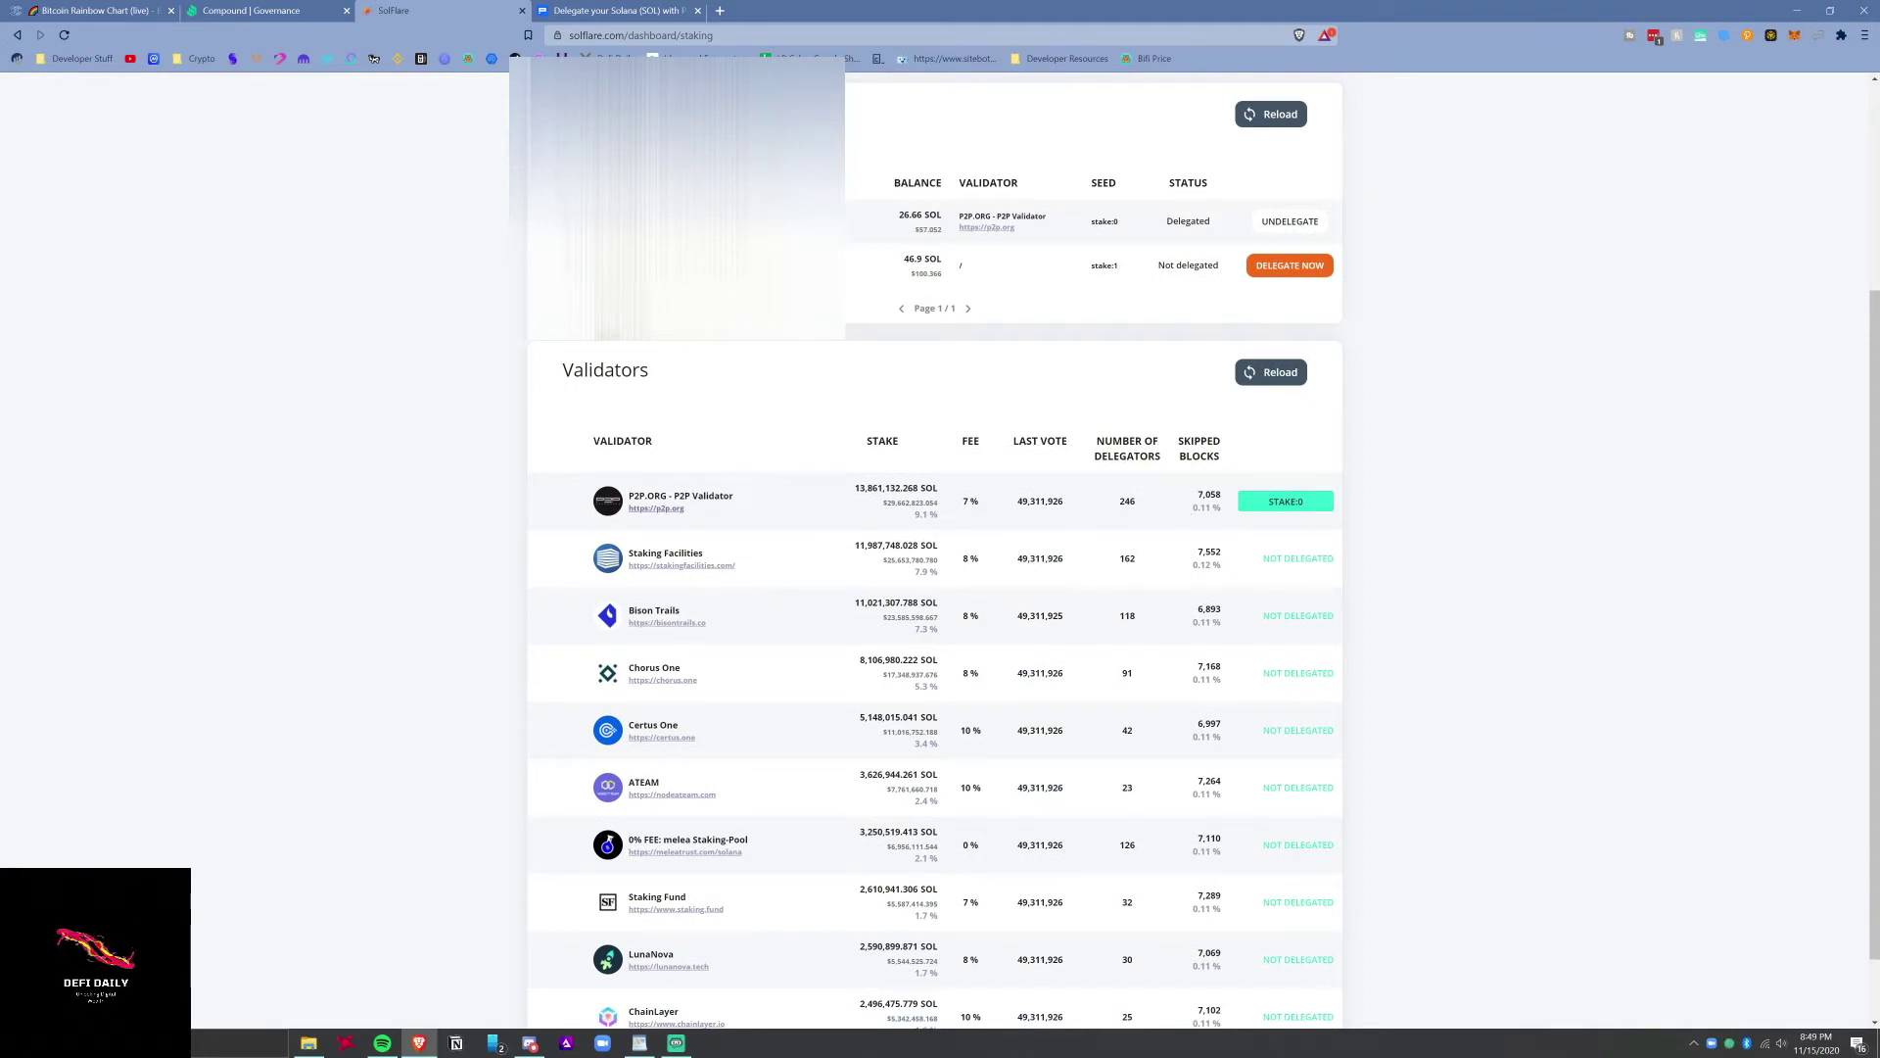
scroll(1222, 560, "down", 1)
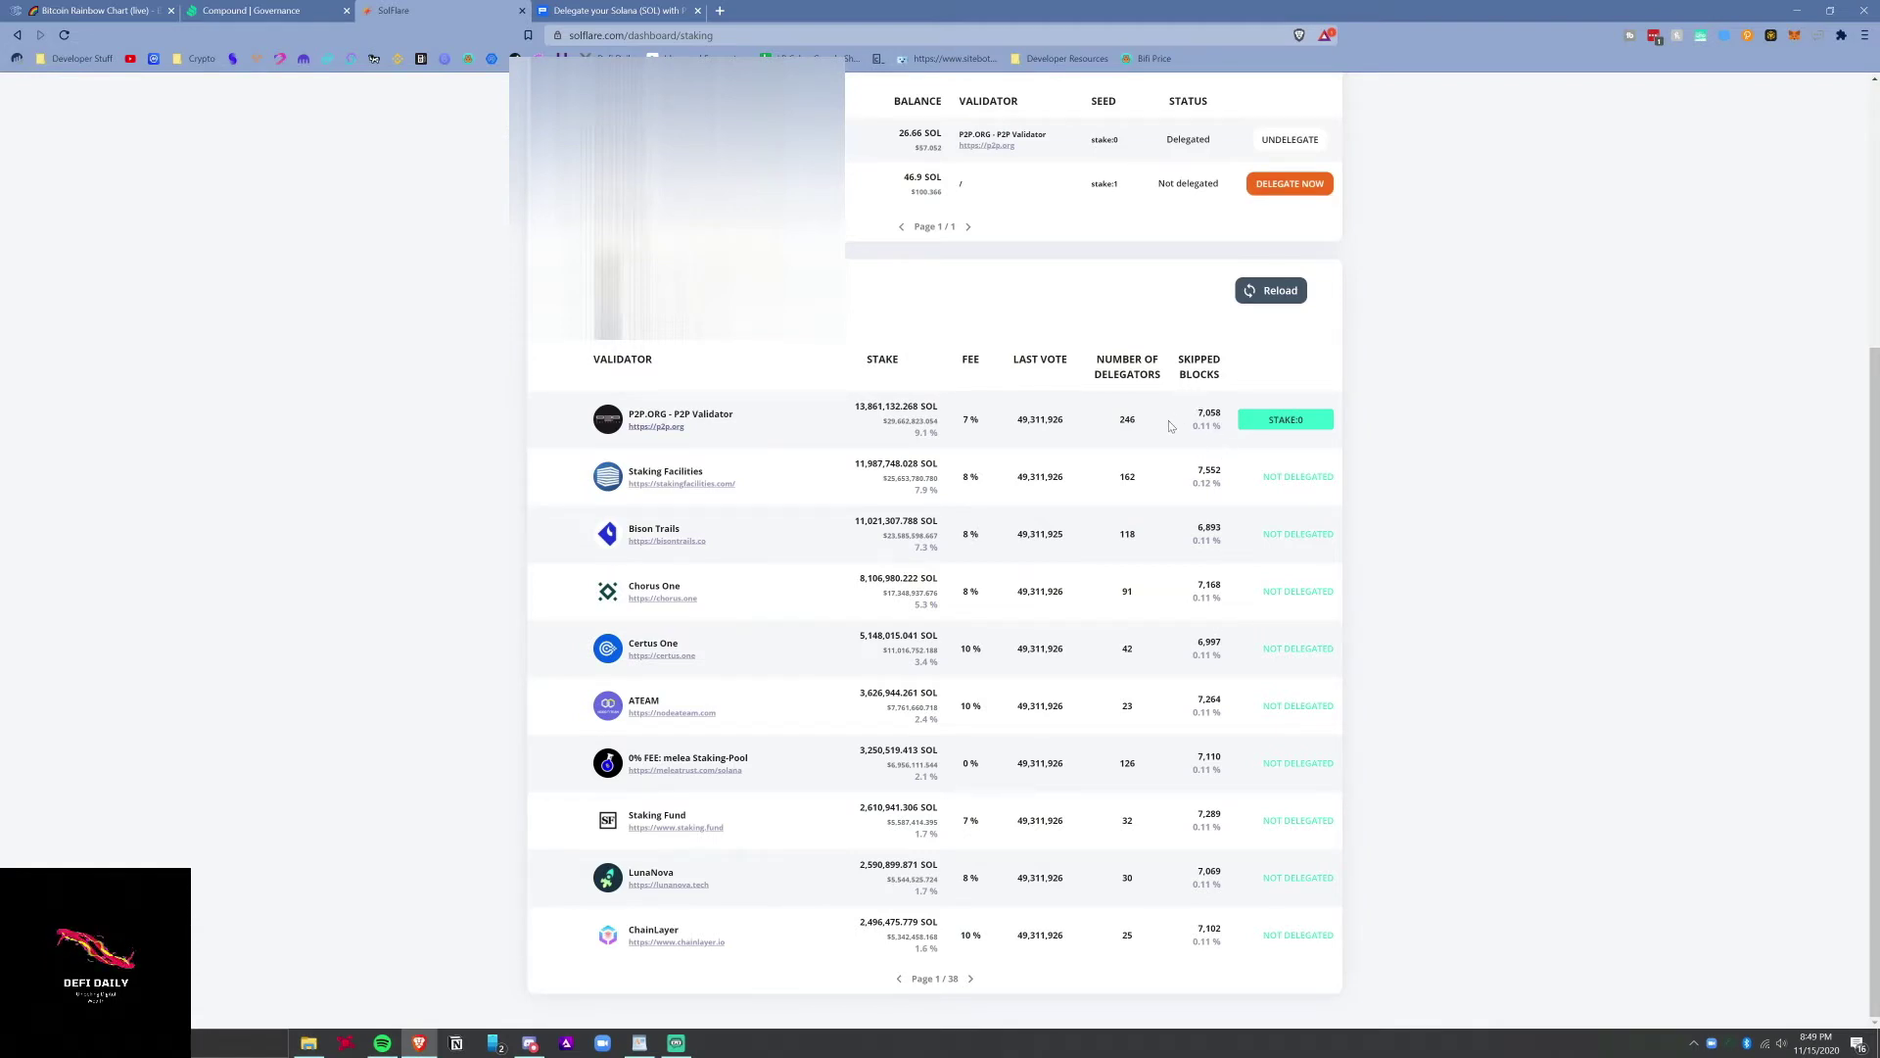
Page forward through several pages of the validator list.
left_click(970, 978)
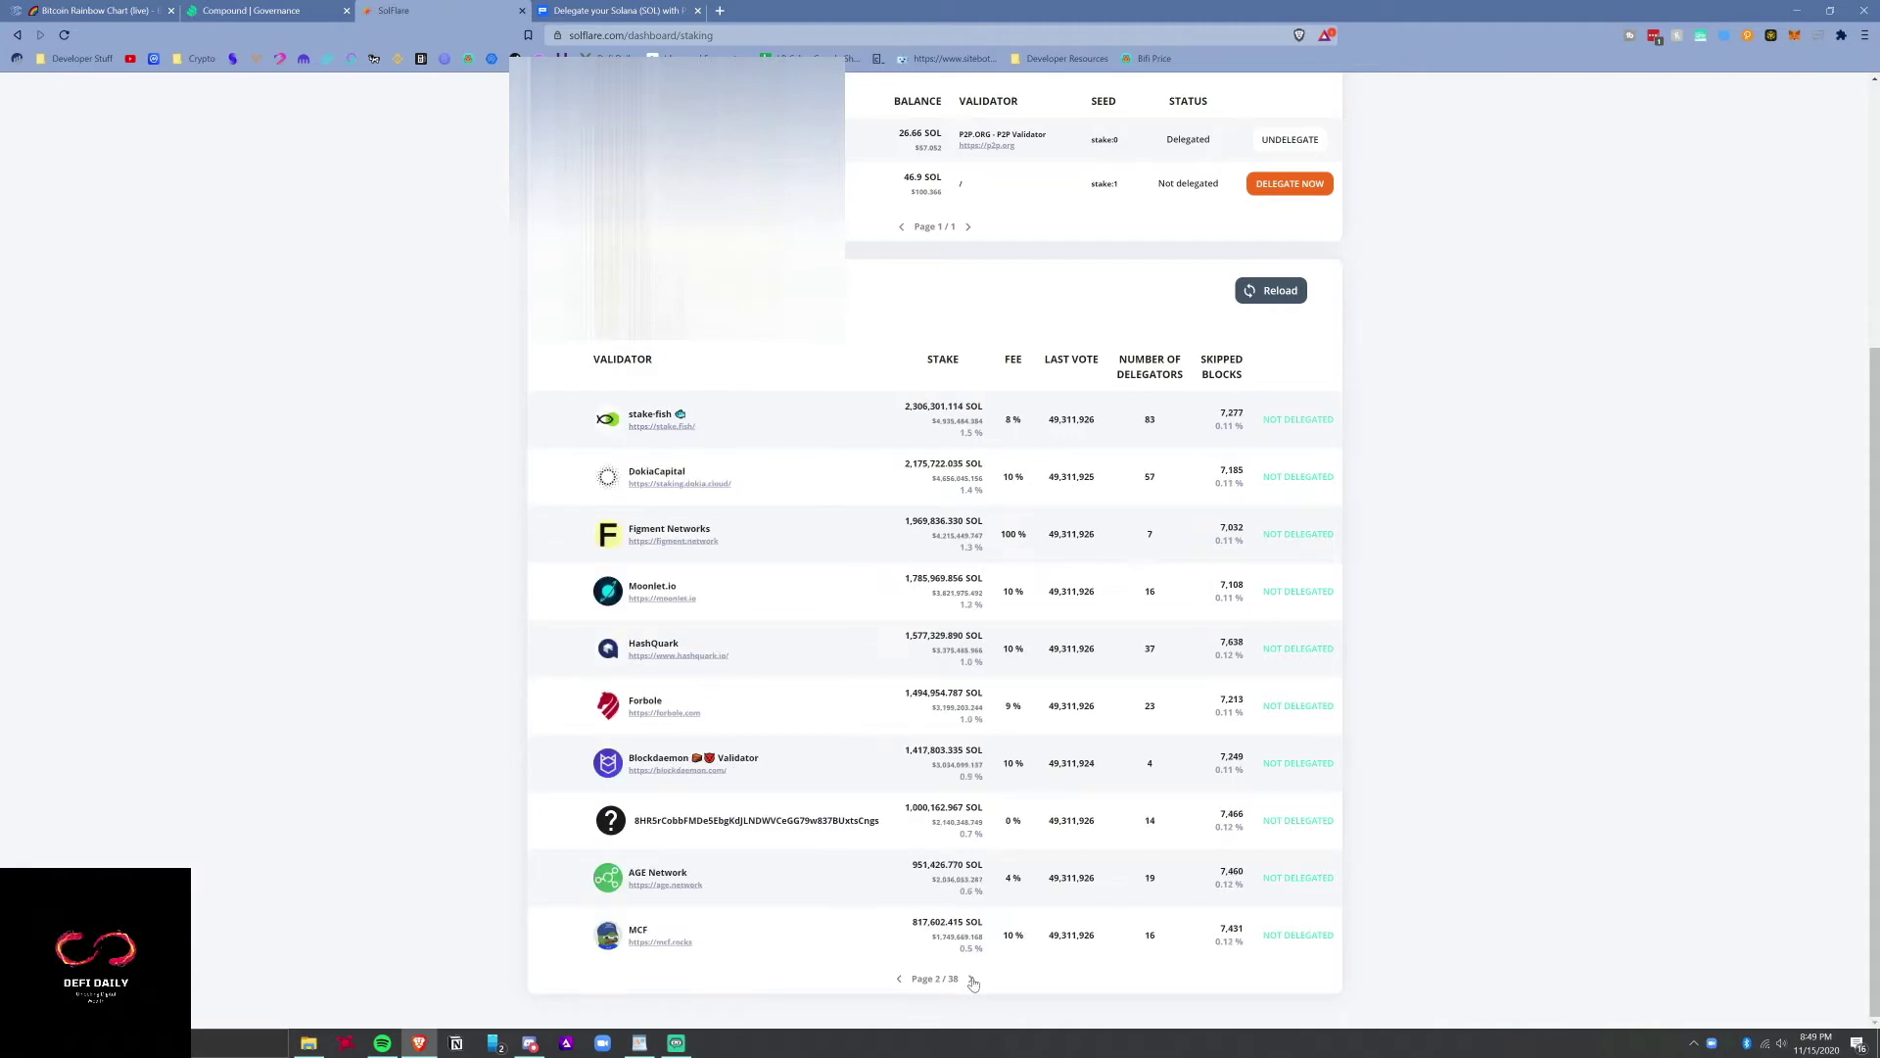
left_click(971, 978)
left_click(971, 978)
left_click(972, 978)
left_click(971, 978)
left_click(971, 978)
left_click(972, 978)
left_click(972, 978)
left_click(972, 978)
left_click(971, 979)
left_click(972, 978)
left_click(972, 979)
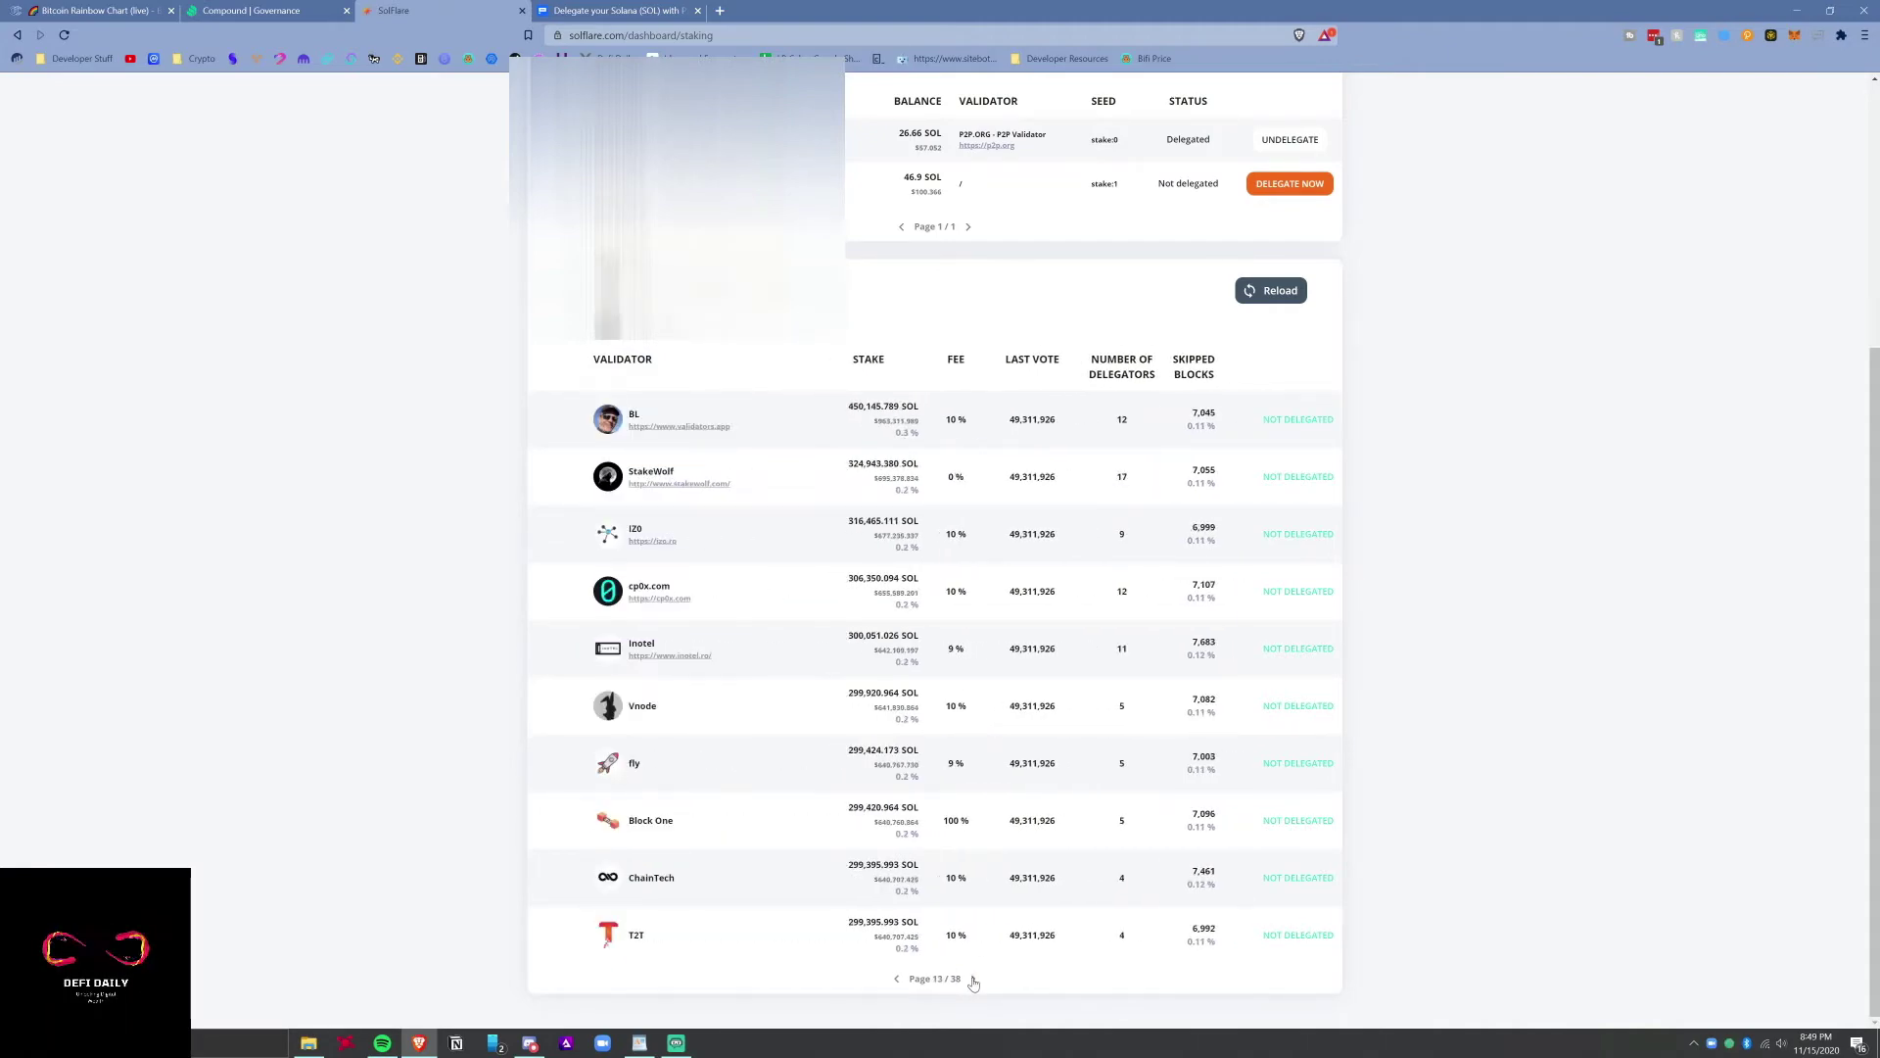
Page back through the validators to the first page and scroll up.
left_click(896, 979)
left_click(896, 980)
left_click(896, 980)
left_click(896, 979)
left_click(896, 979)
left_click(896, 980)
left_click(896, 979)
left_click(896, 980)
left_click(896, 979)
left_click(896, 979)
left_click(896, 979)
double_click(1116, 423)
left_click(1109, 427)
scroll(1062, 431, "up", 3)
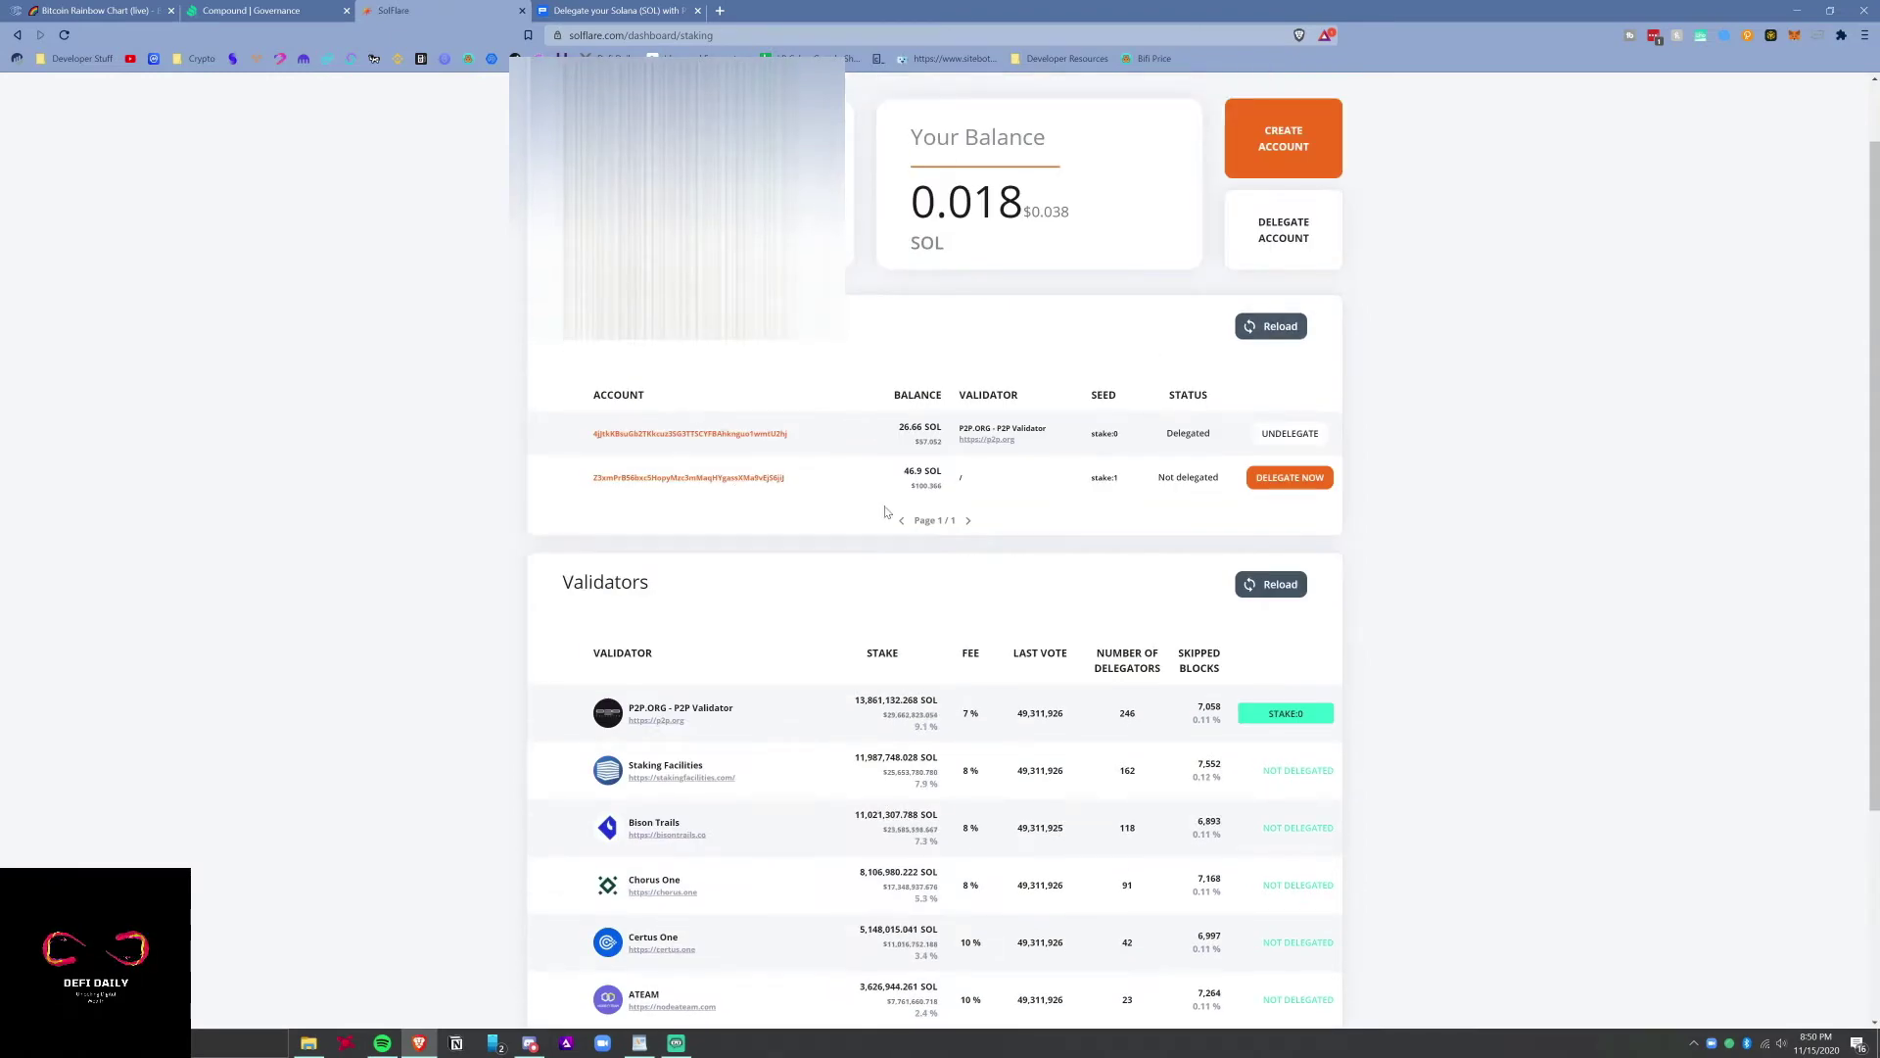
Pick P2P.ORG as the validator for delegating the new 46.9 SOL account.
left_click(1291, 478)
left_click(988, 504)
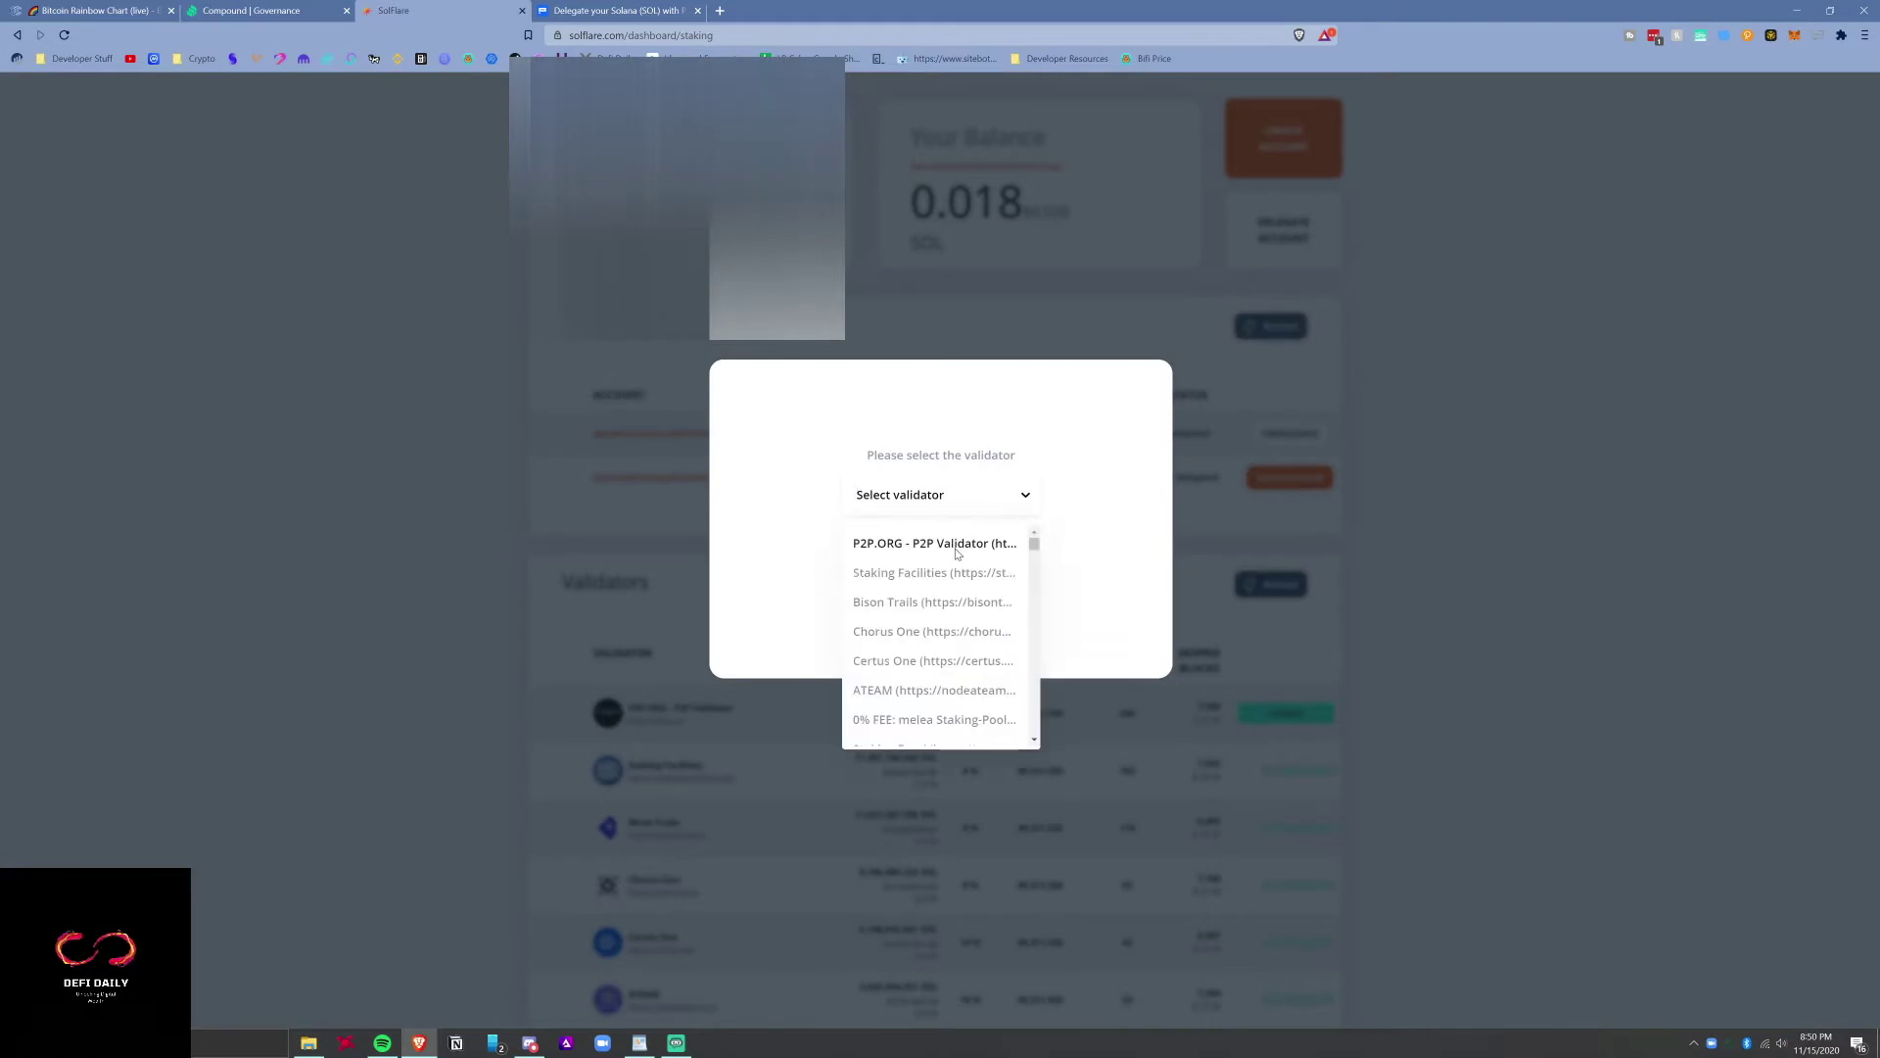
left_click(957, 544)
left_click(1340, 652)
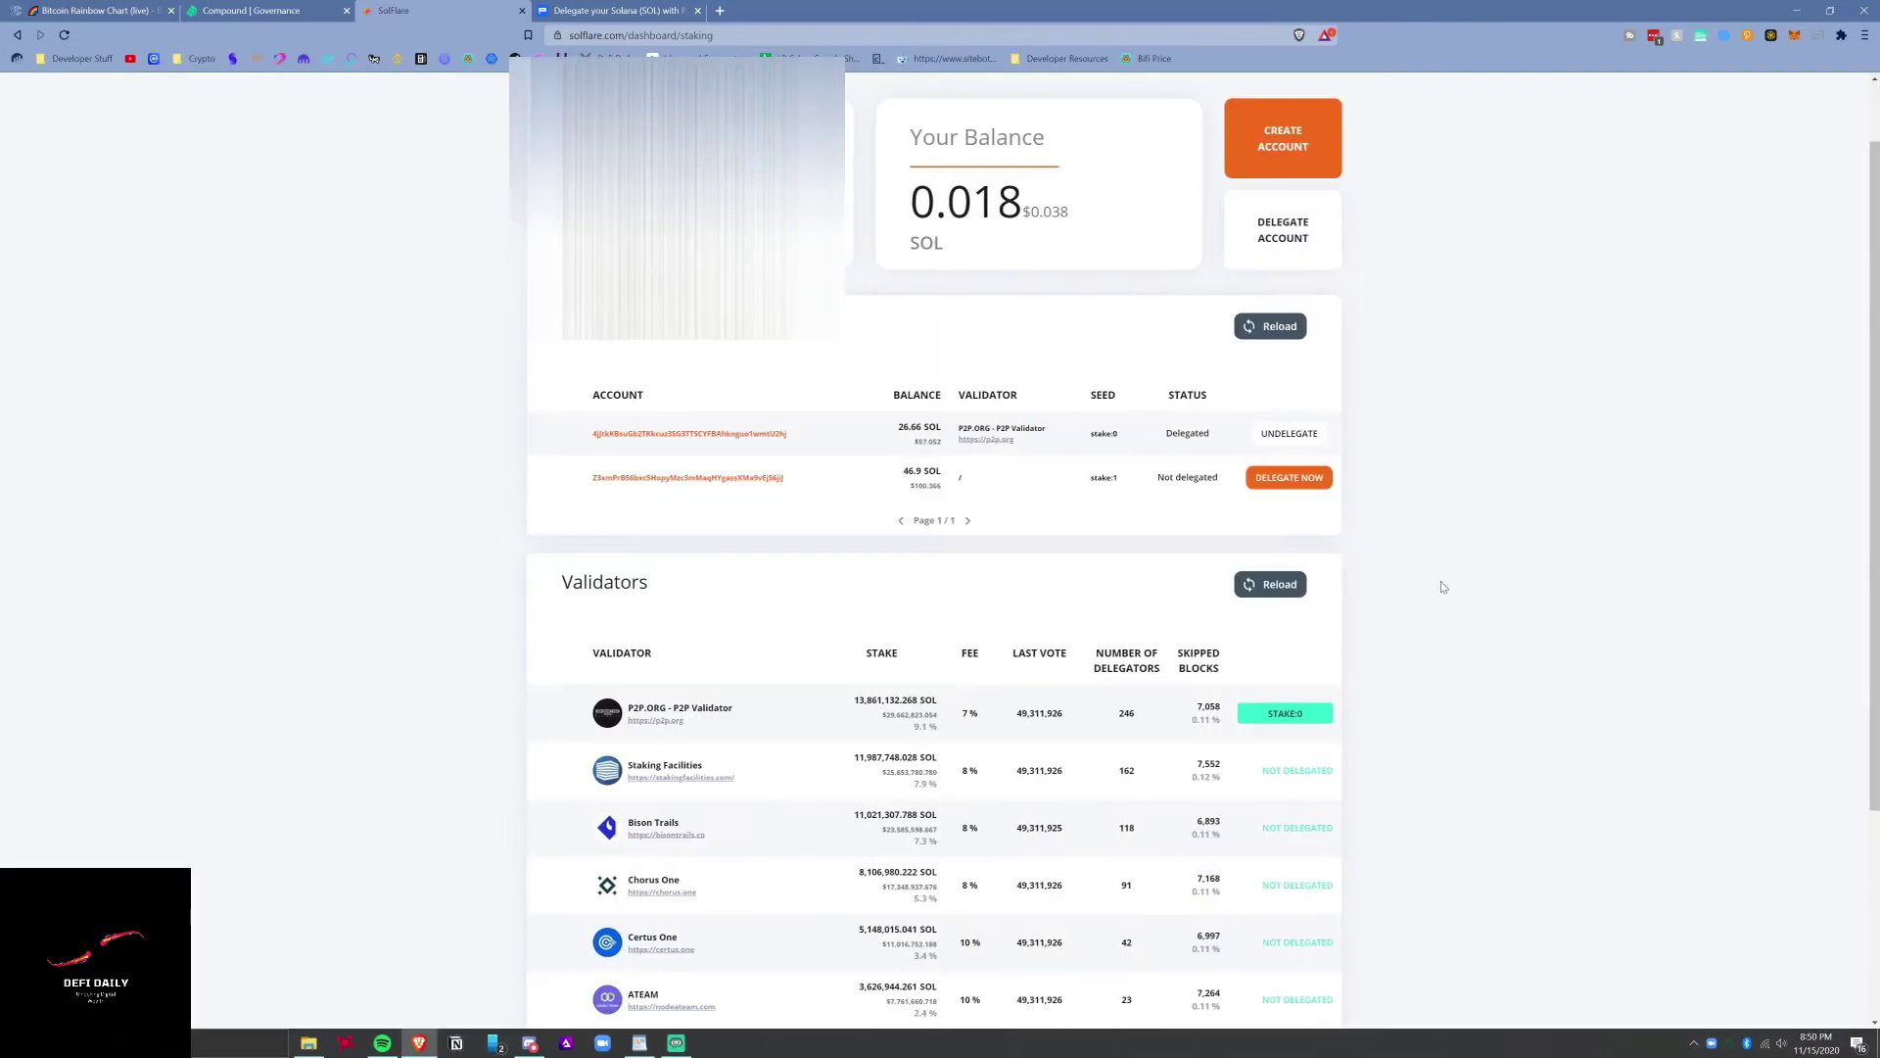
Open the melea Staking-Pool website from the validator list in a new tab.
scroll(754, 826, "down", 3)
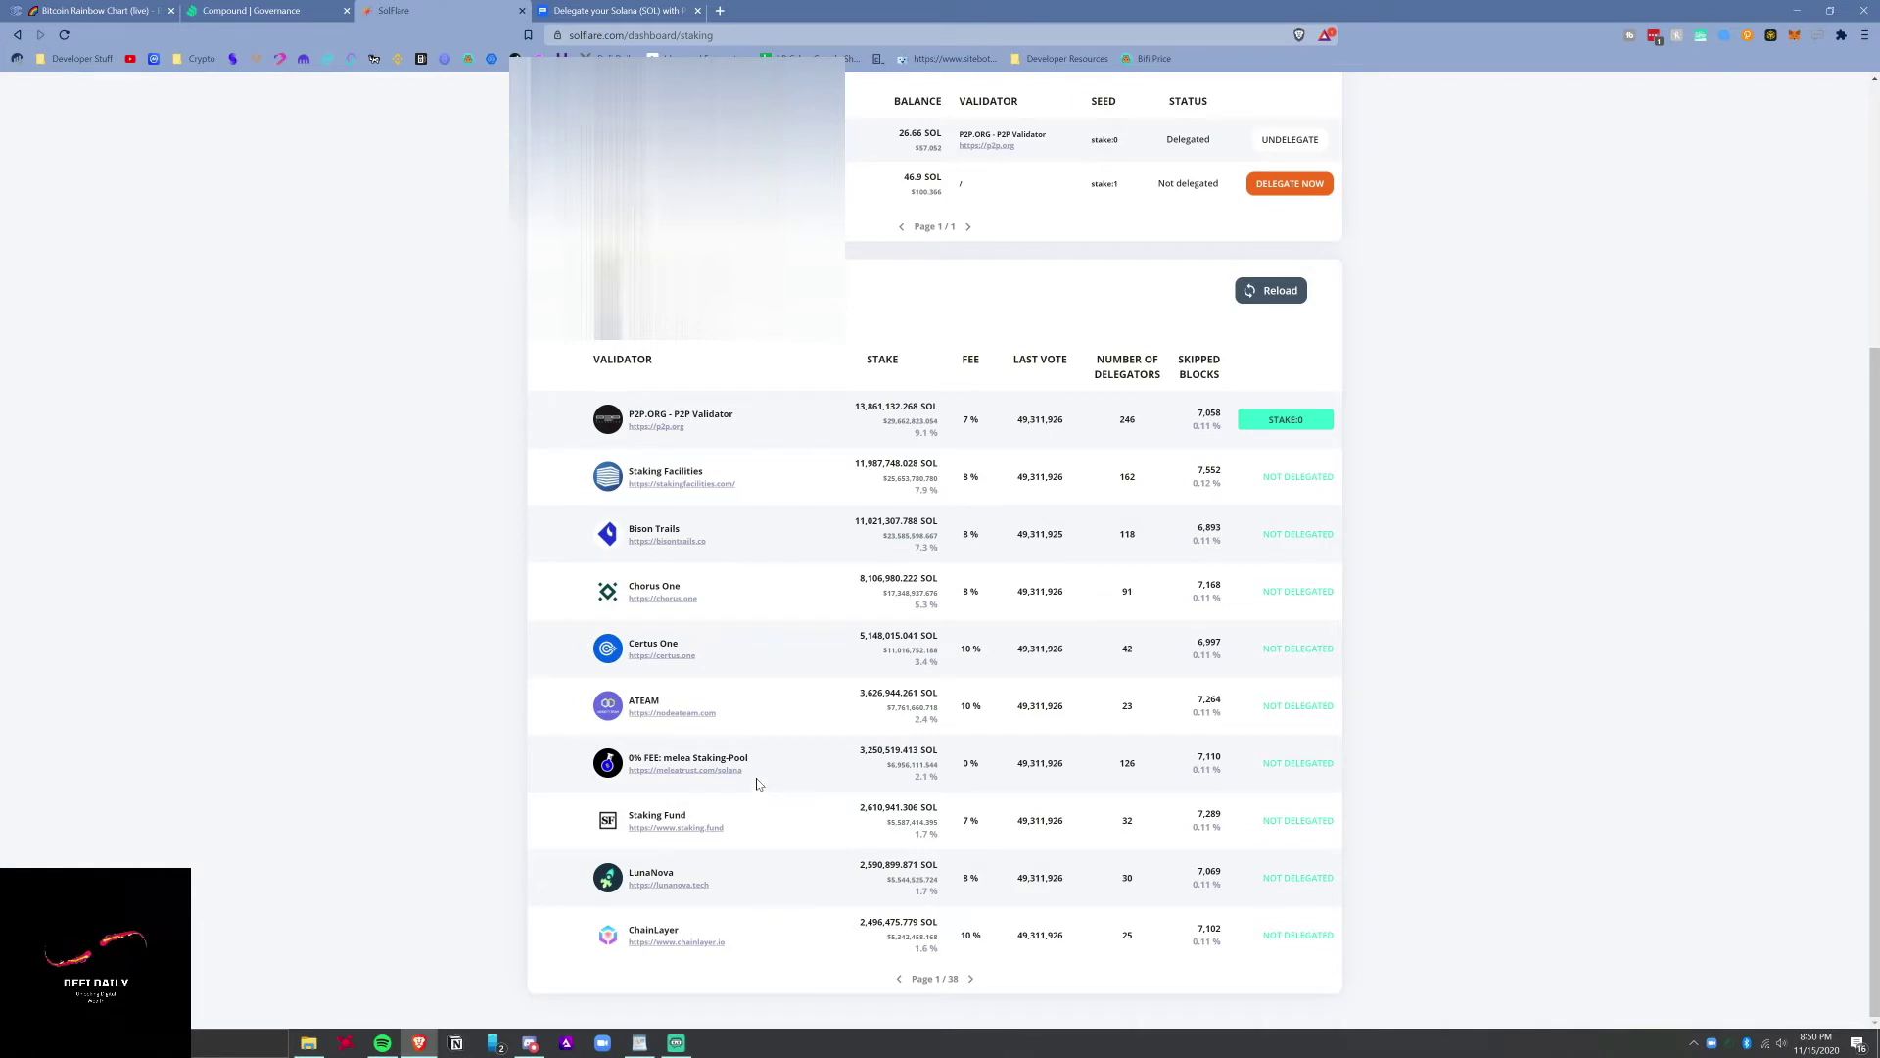
right_click(726, 770)
left_click(760, 780)
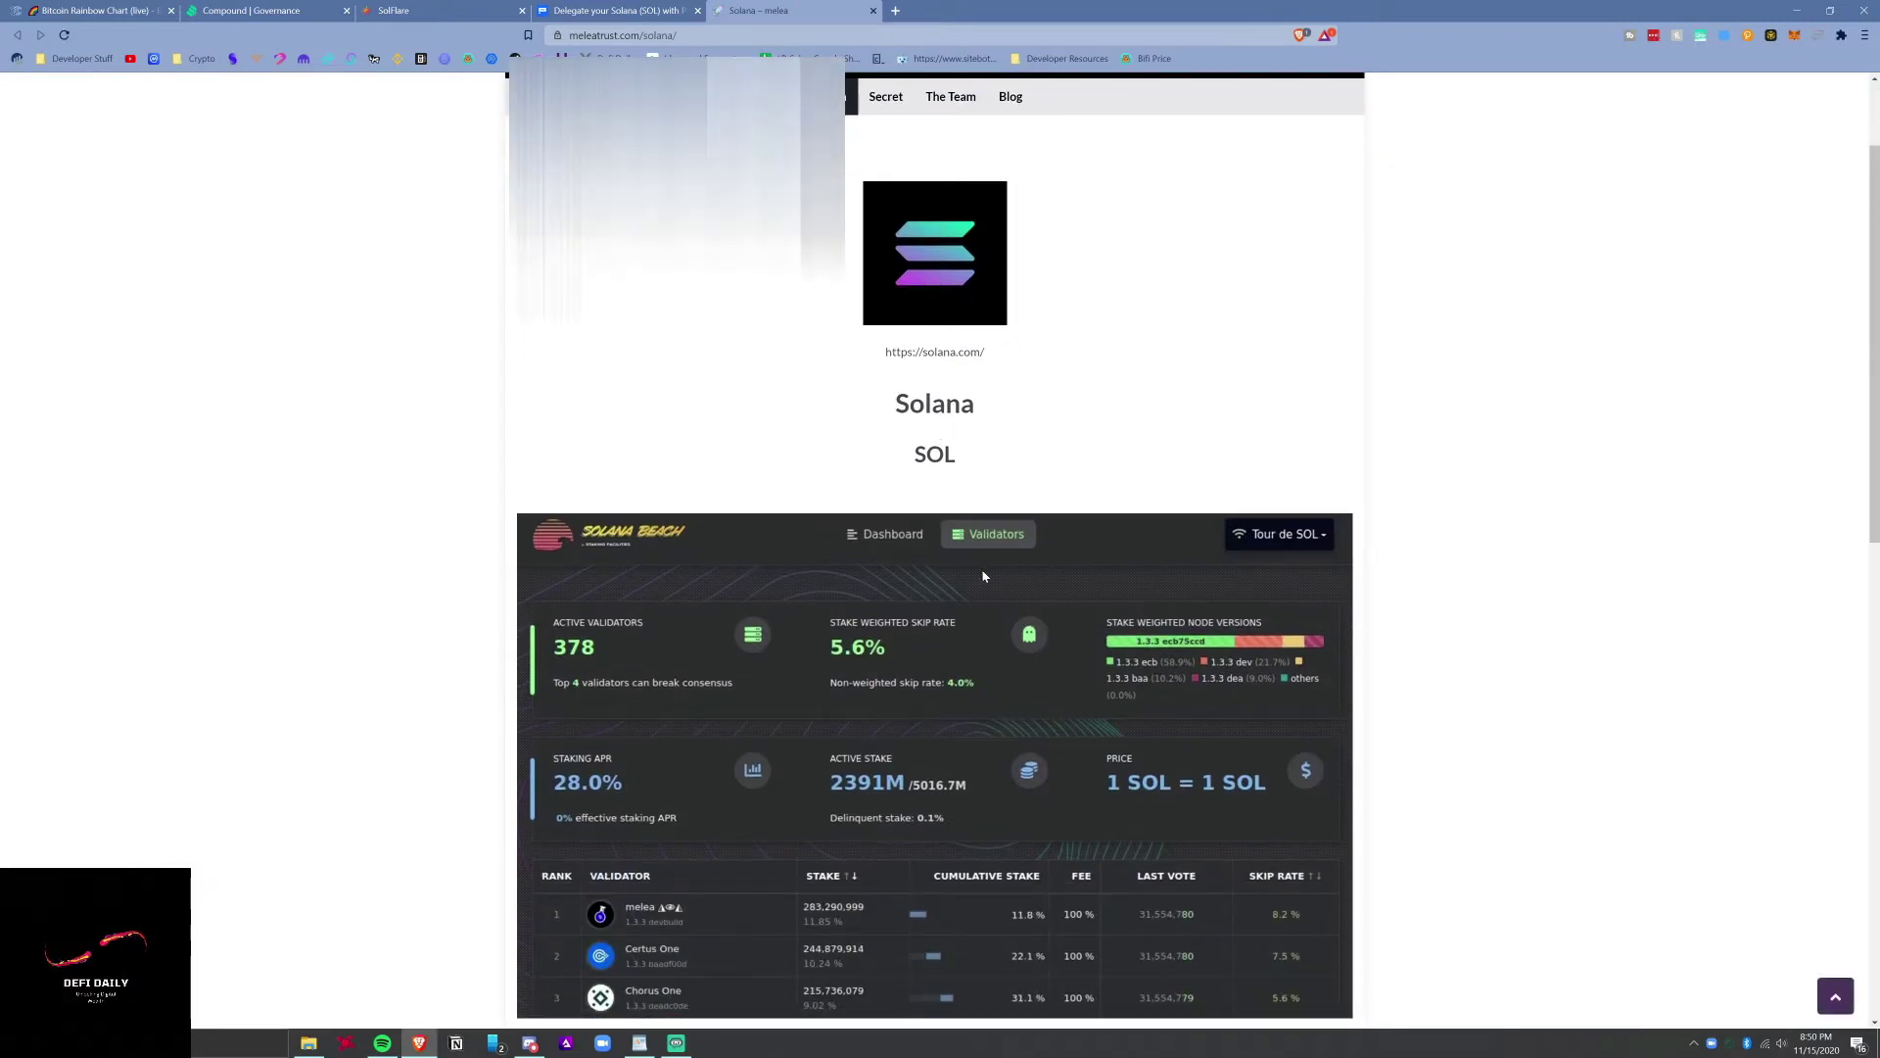
scroll(984, 574, "down", 1)
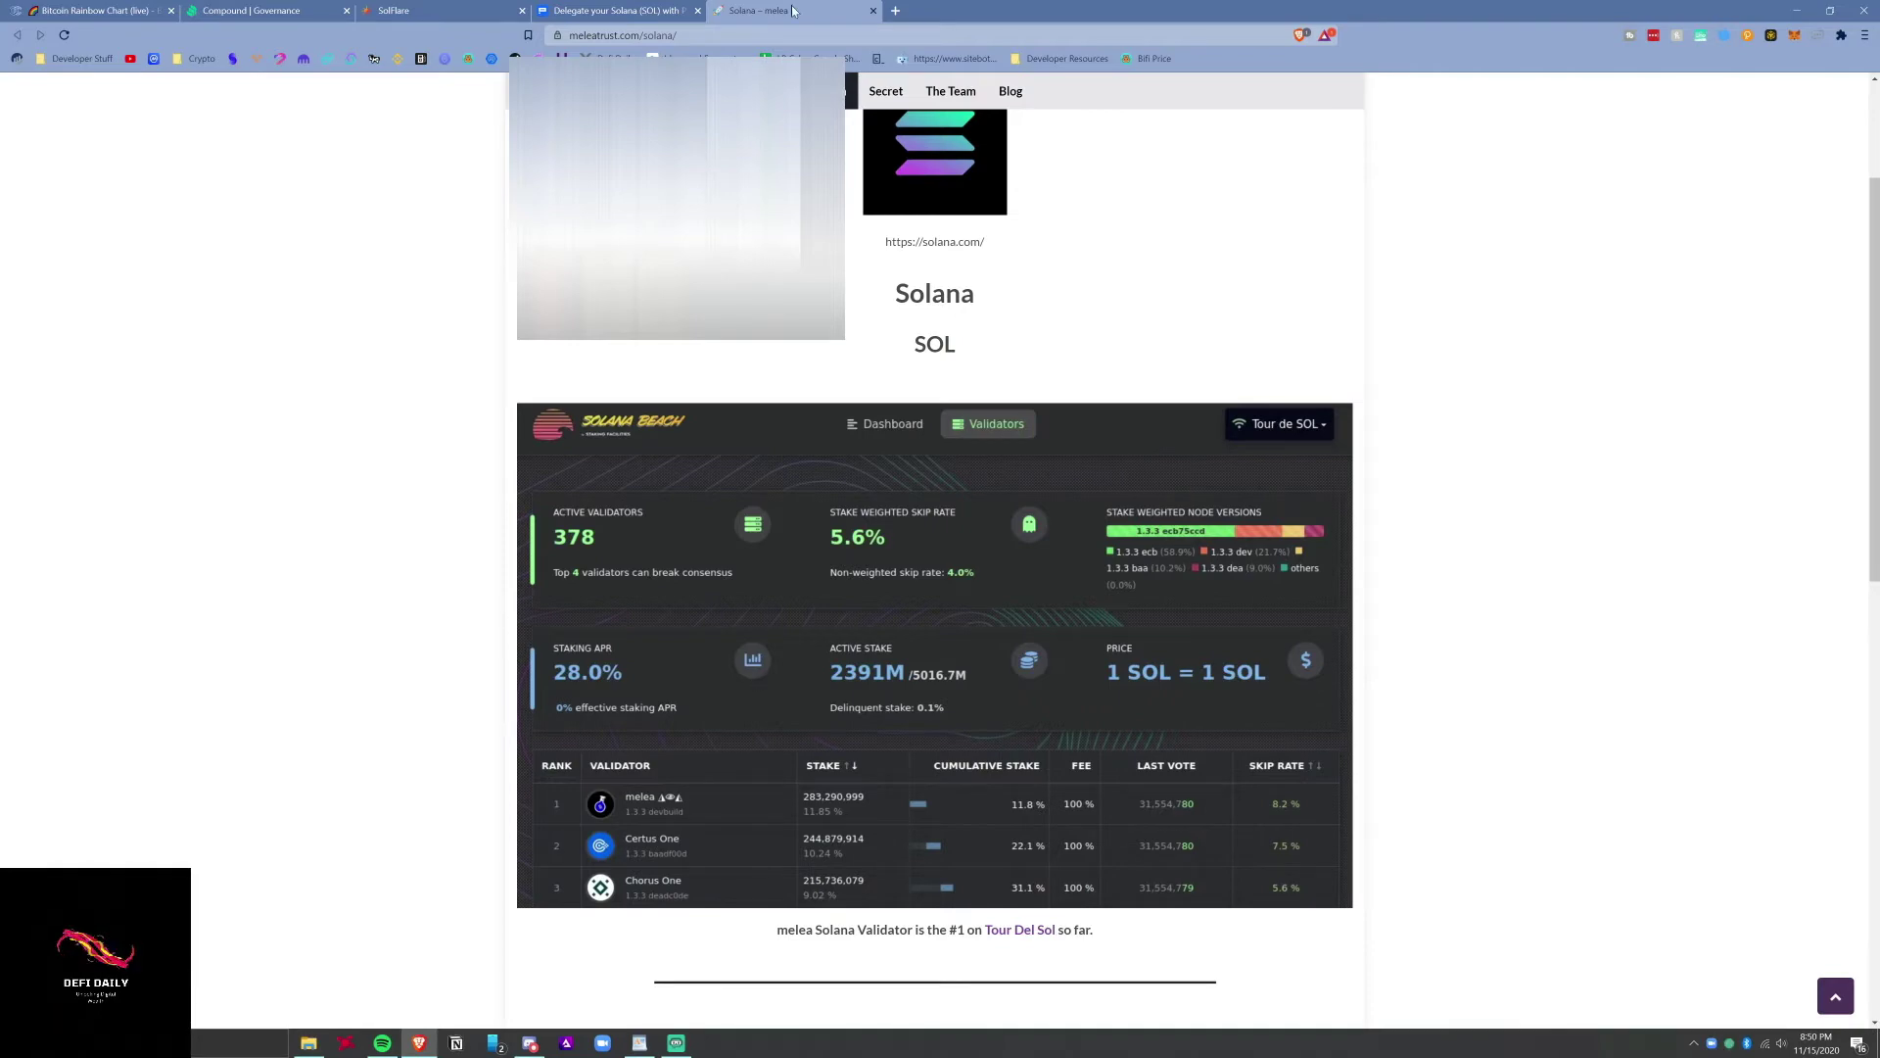
Scroll melea's Solana page, then switch to the P2P.org tab and the Solflare tab.
left_click(616, 9)
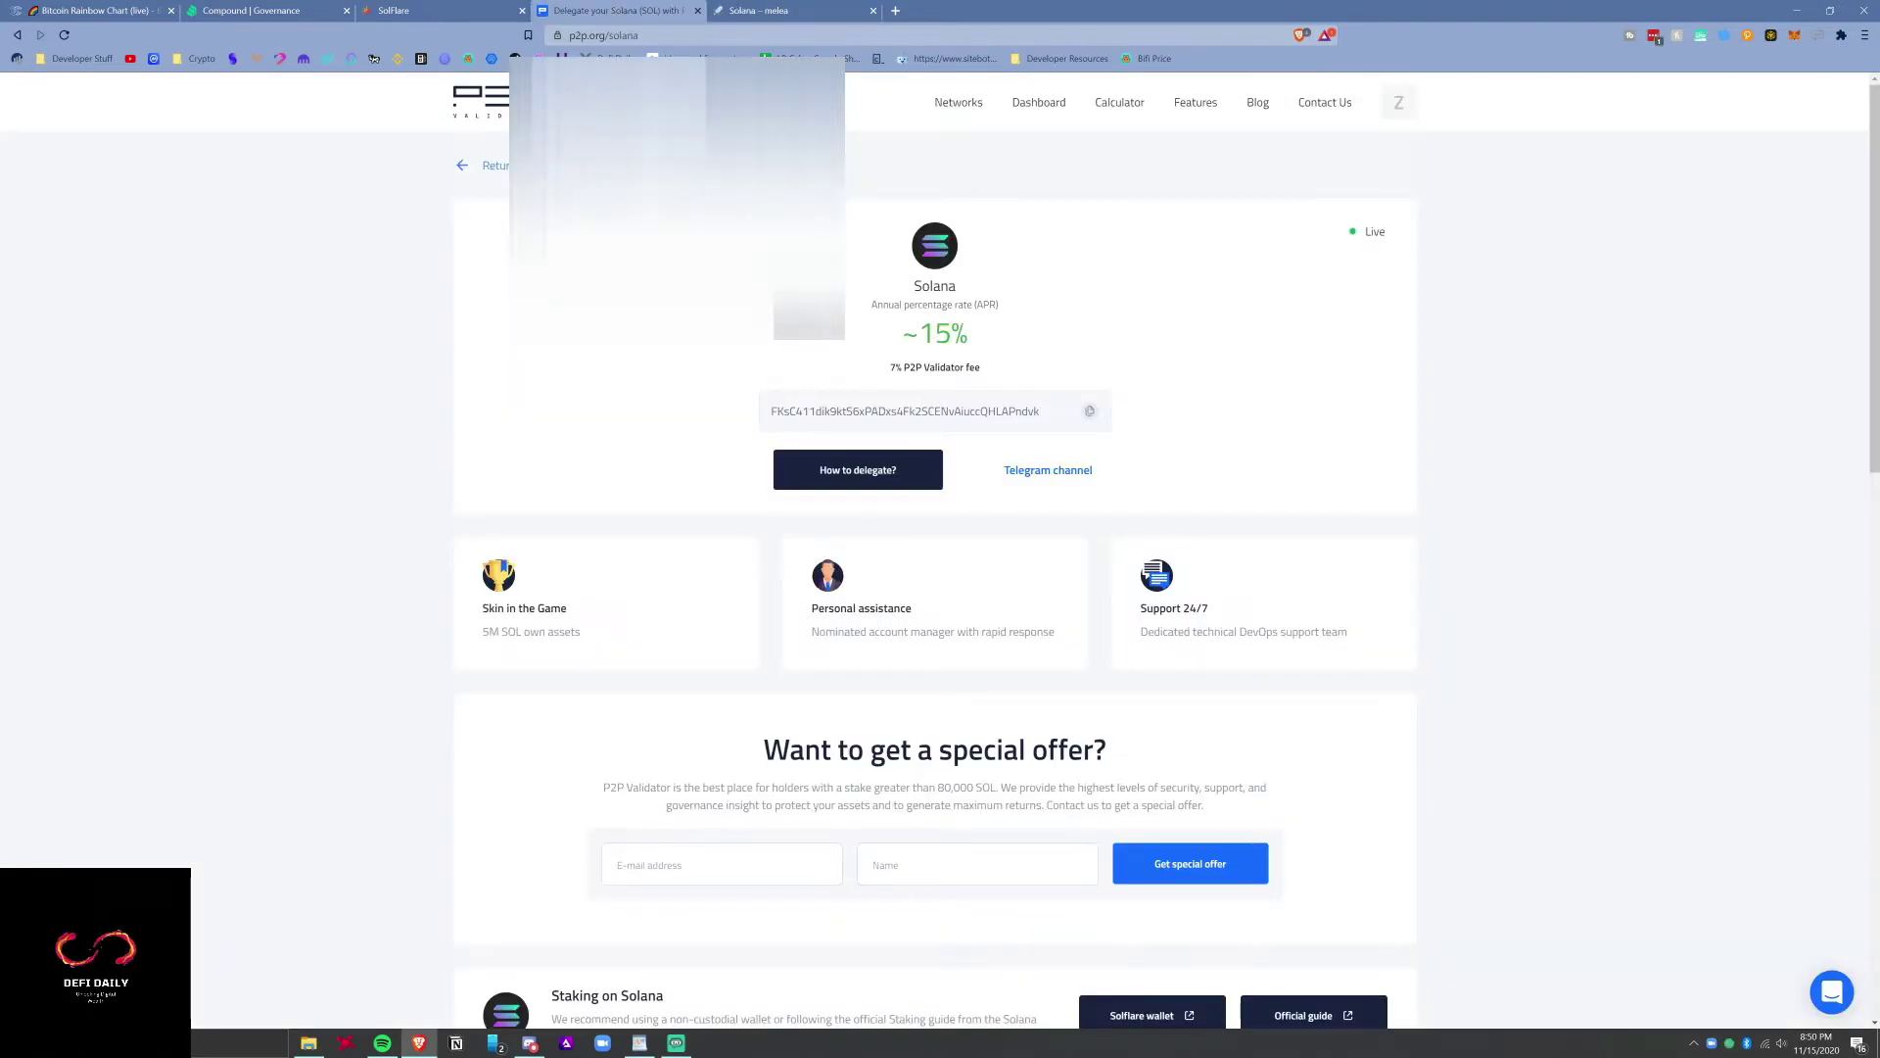
left_click(477, 10)
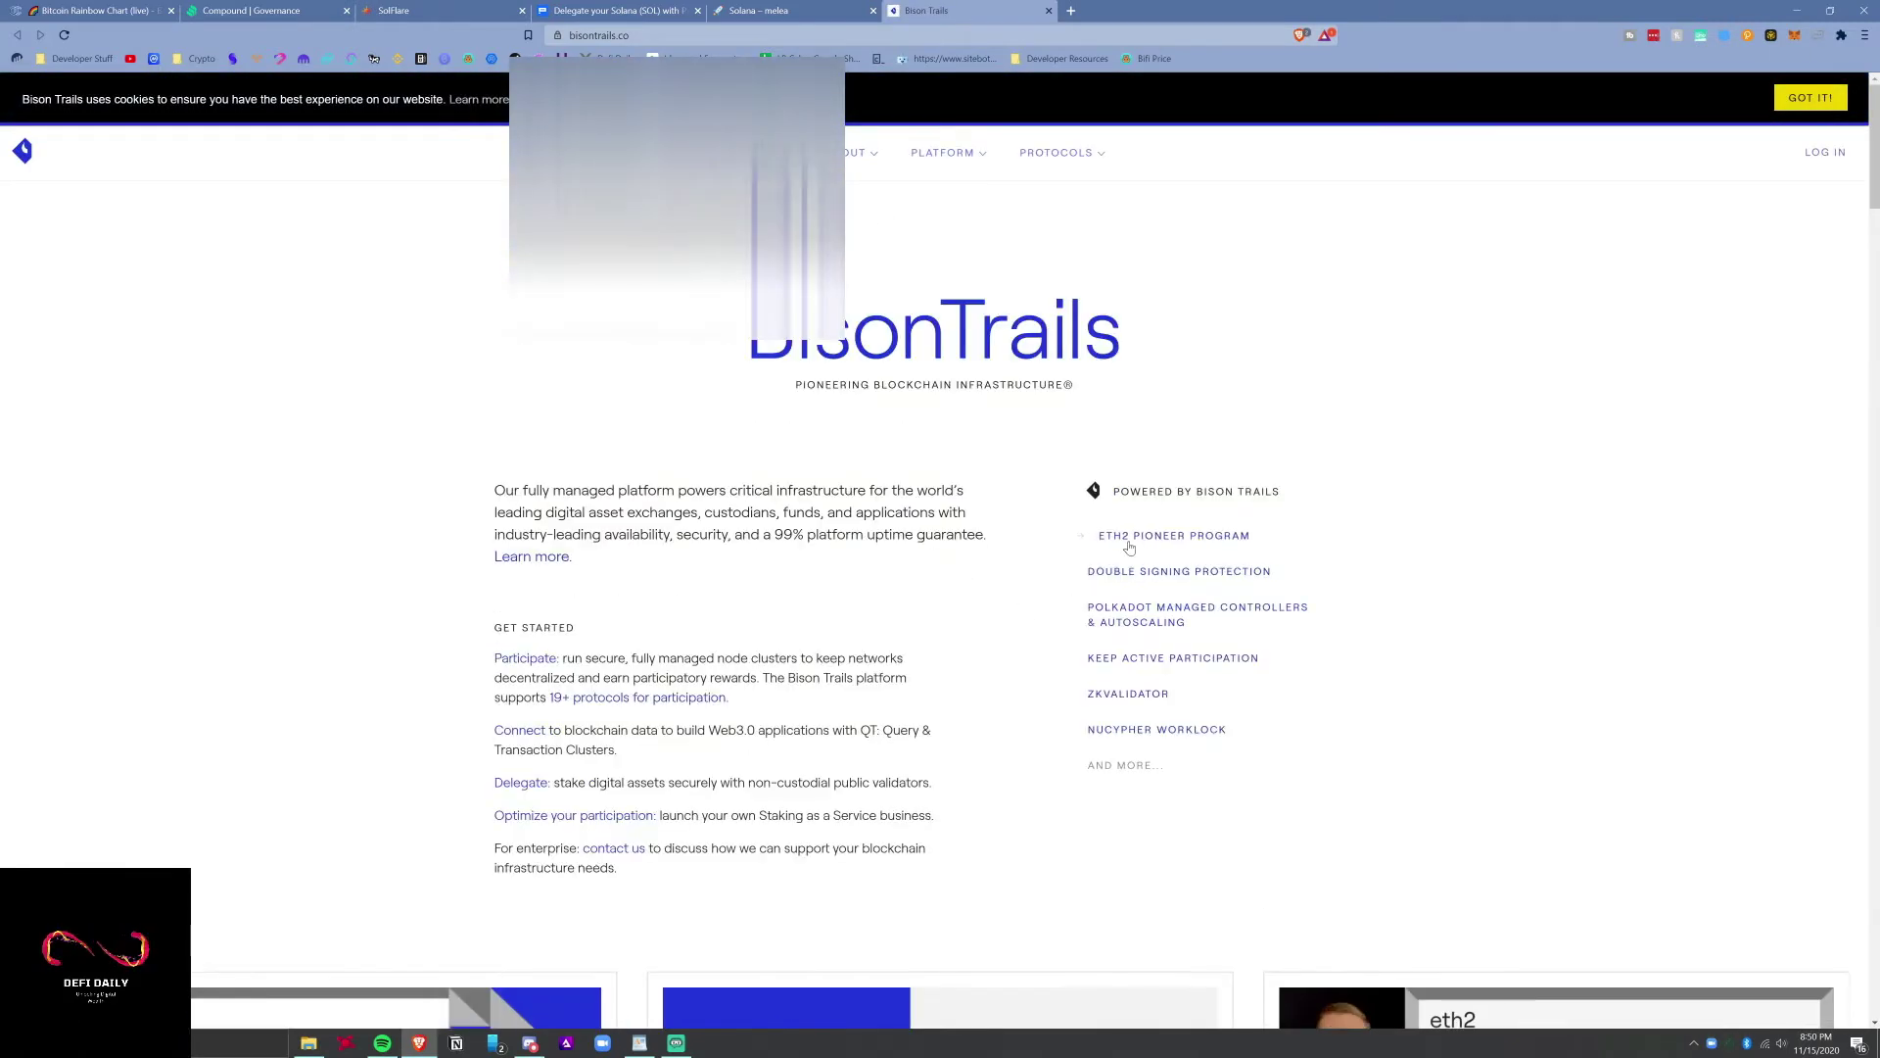
Open the ETH2 PIONEER PROGRAM link in a new tab, scroll through it, then switch back.
right_click(1129, 539)
key("Escape")
right_click(1129, 539)
left_click(1148, 547)
key("ctrl+Tab")
scroll(193, 522, "down", 2)
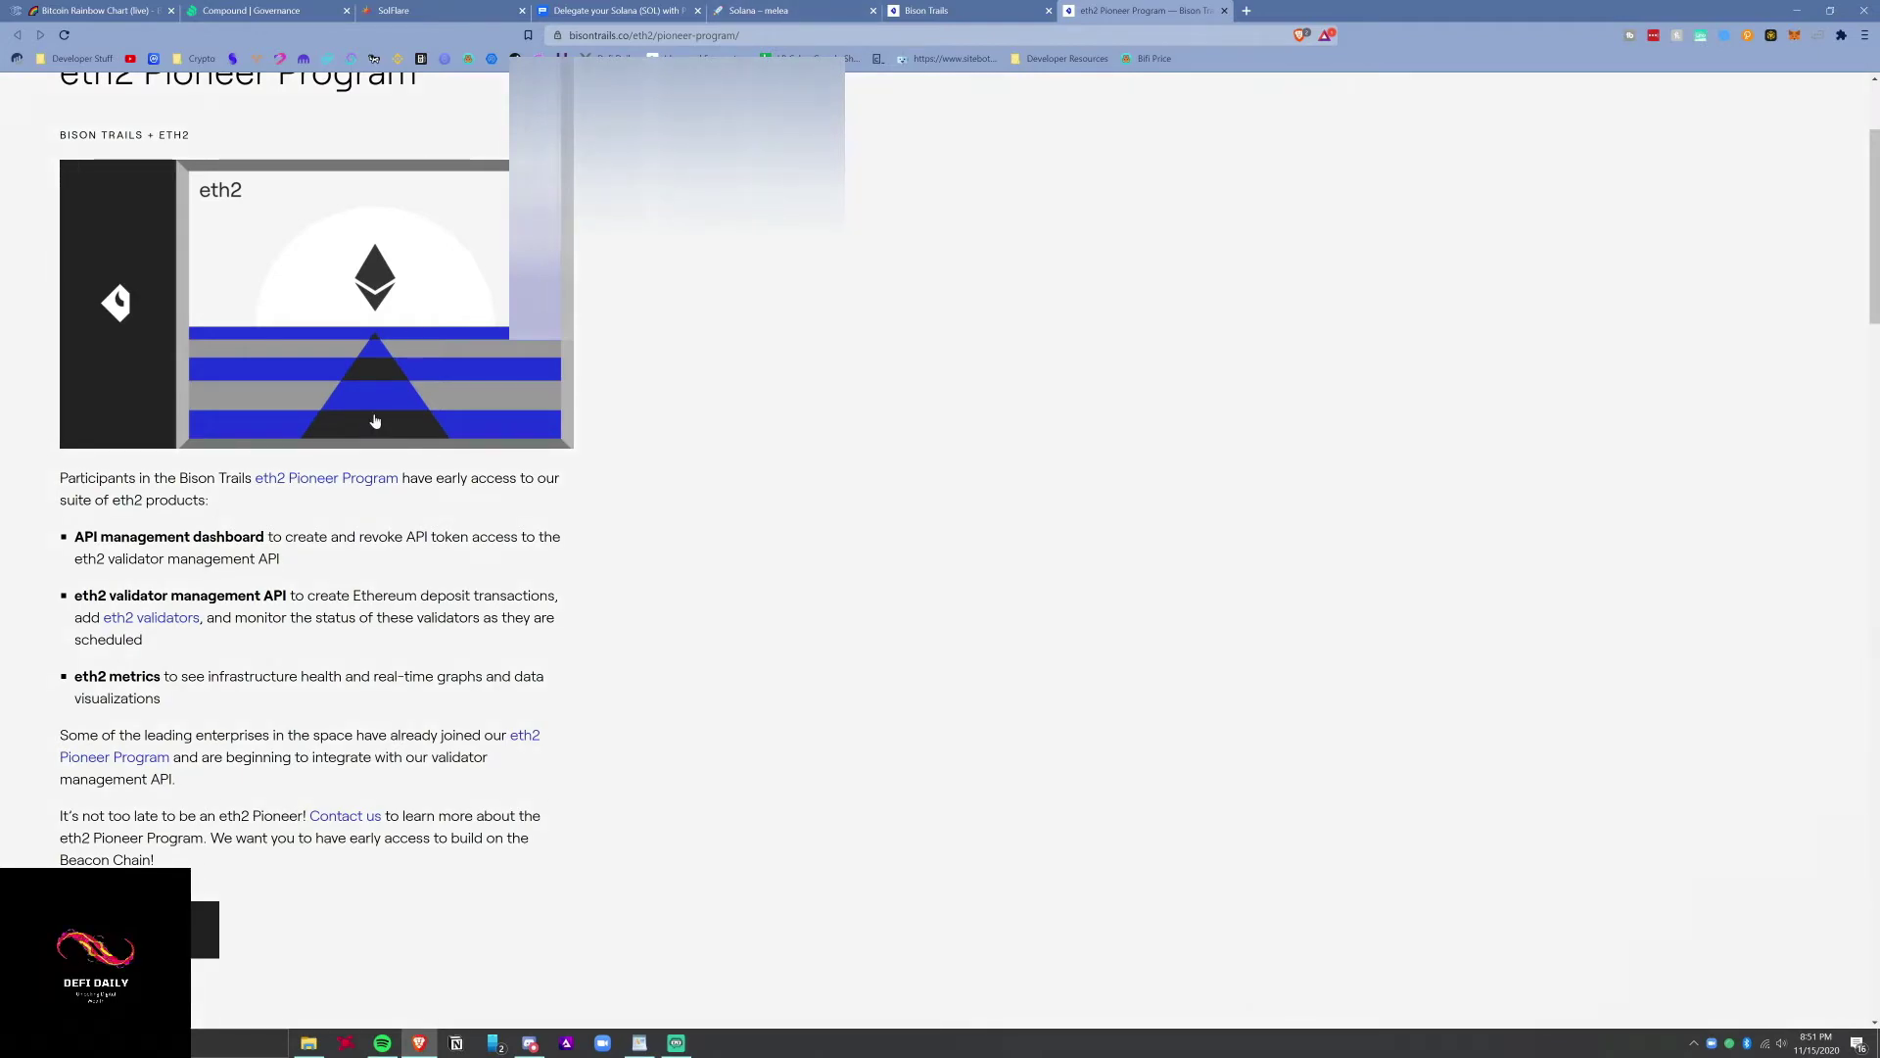
left_click(1004, 8)
Move through the melea and P2P.org tabs back to the Solflare dashboard.
left_click(759, 10)
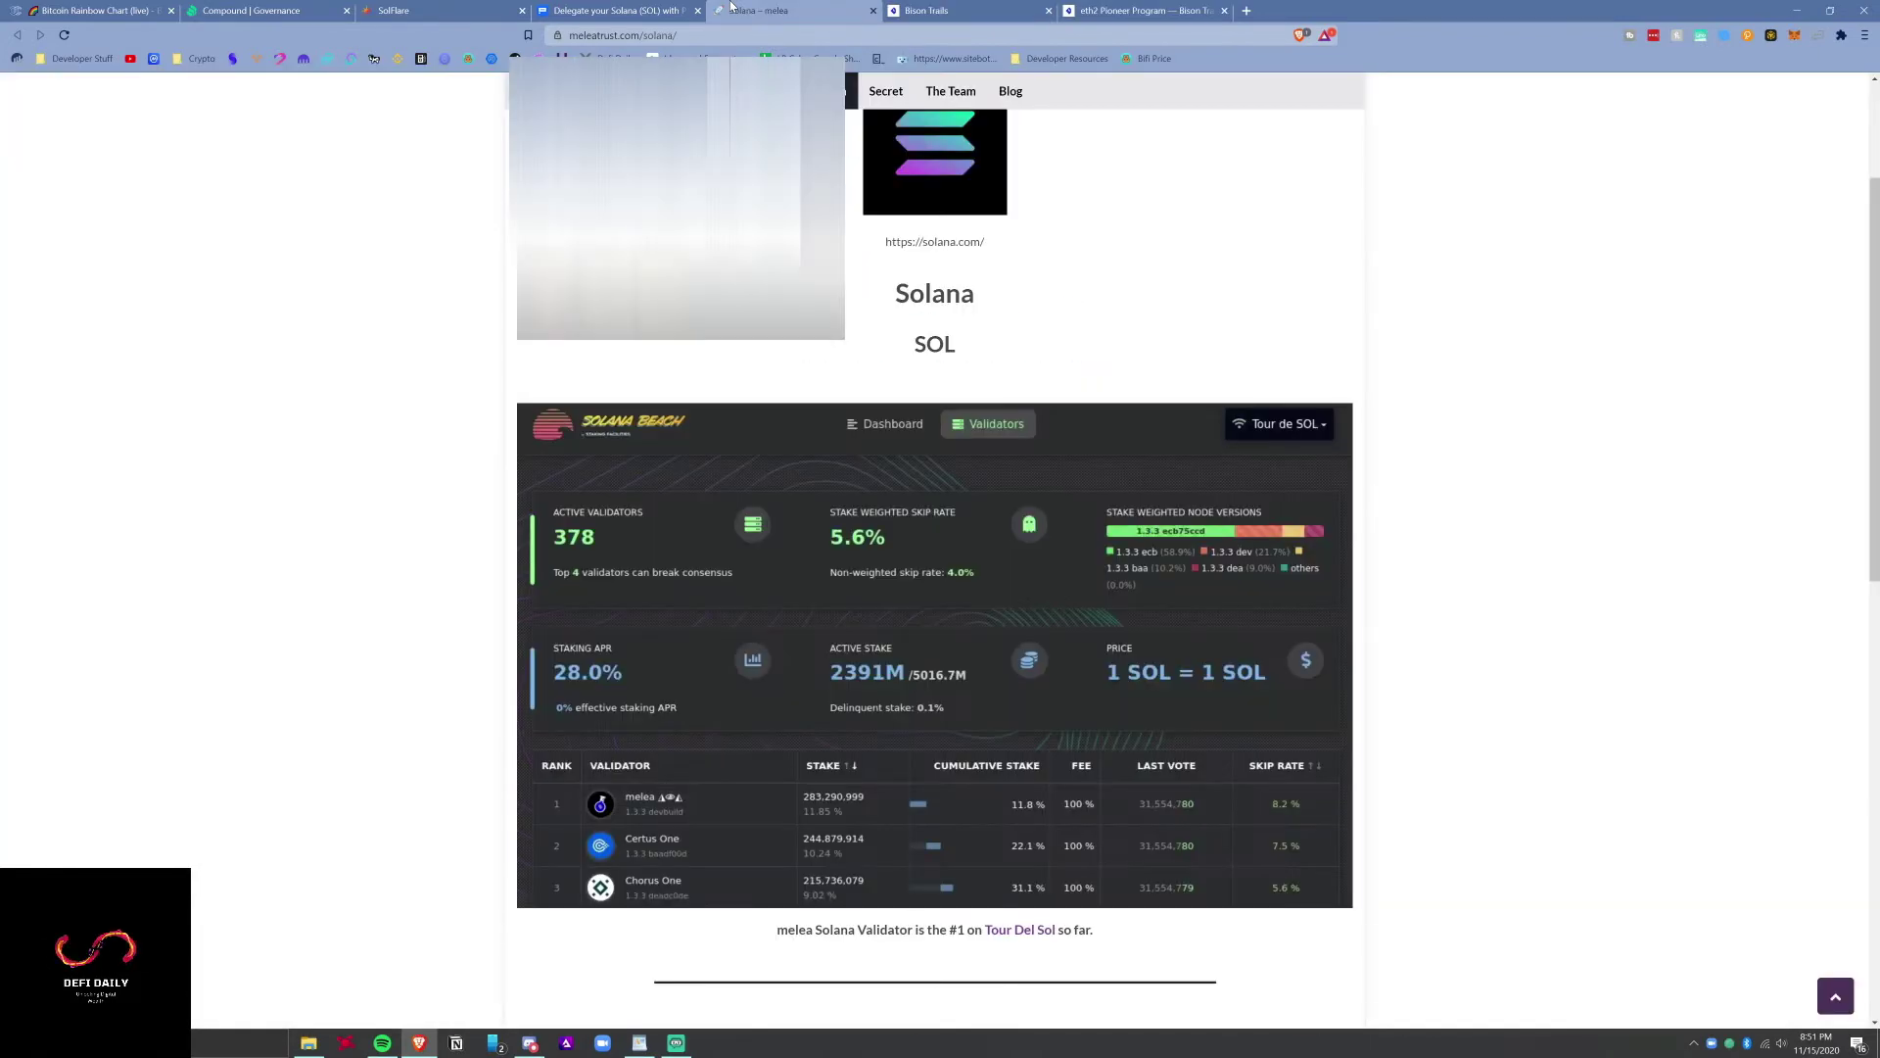
left_click(654, 10)
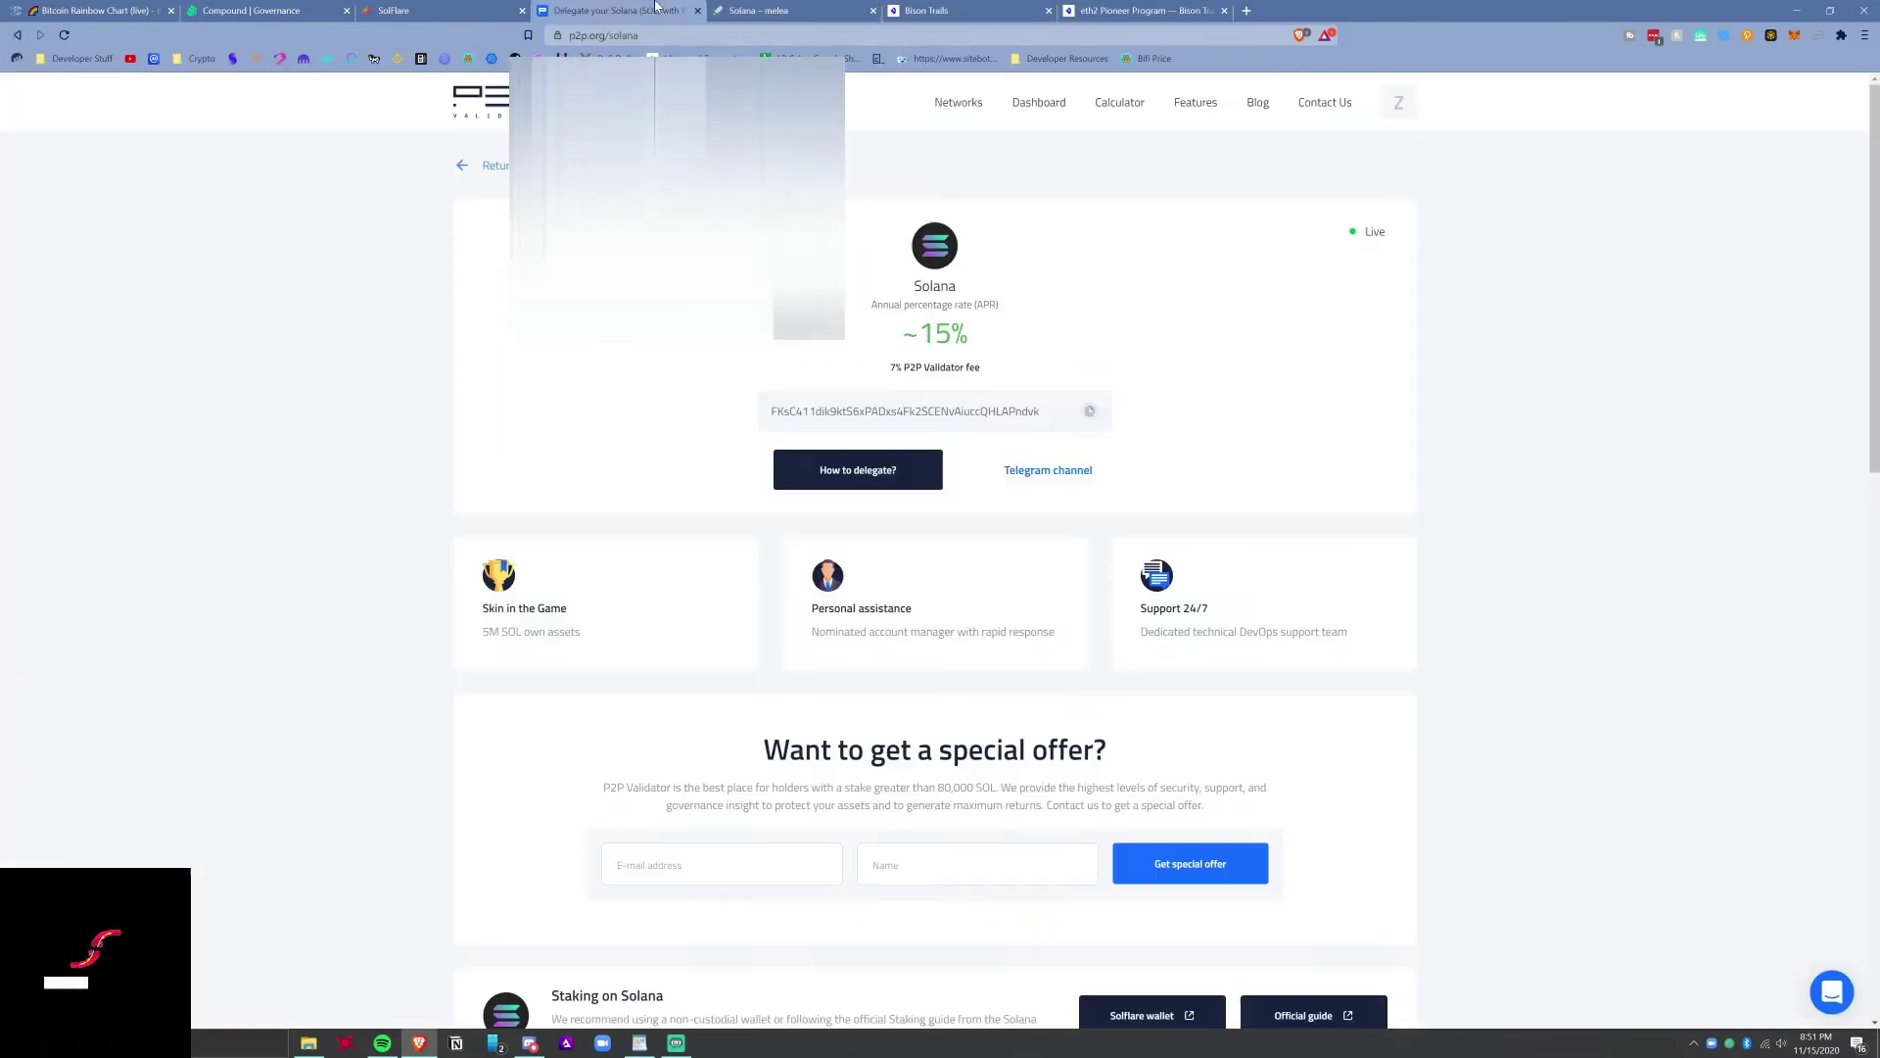
left_click(451, 11)
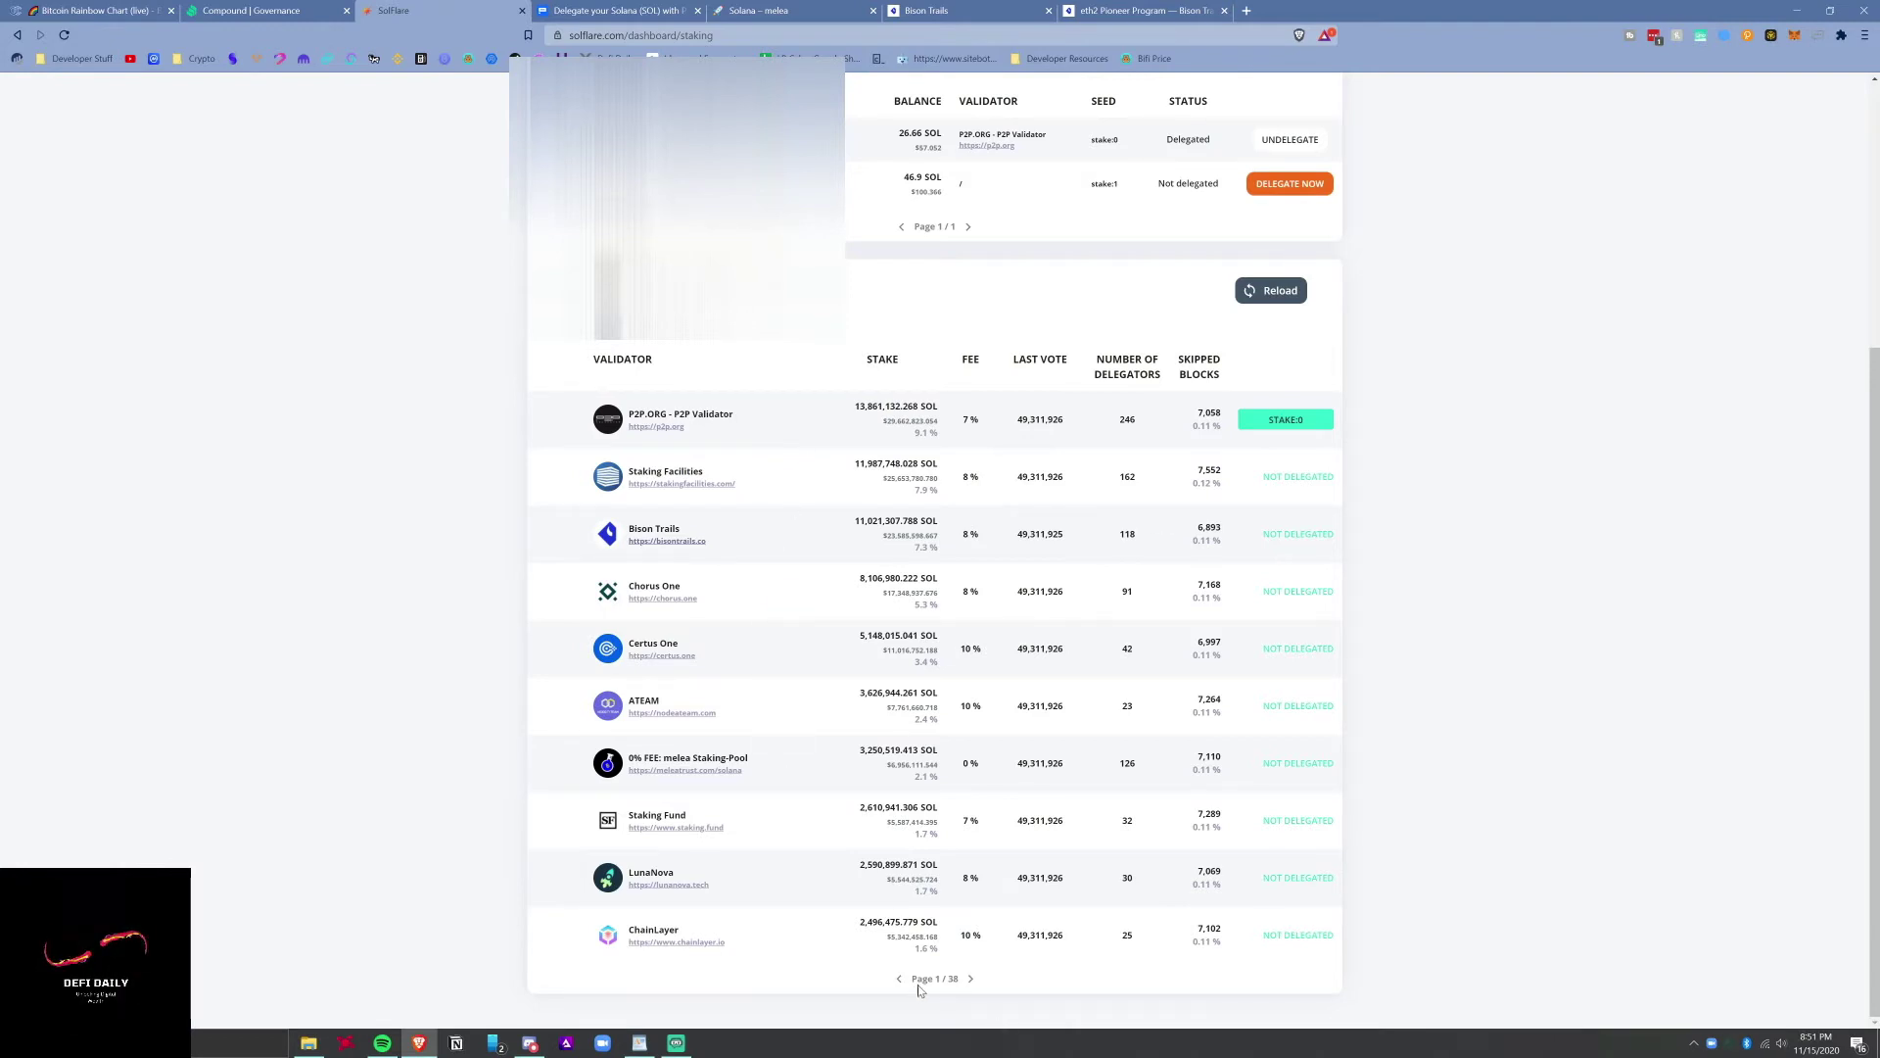
Advance the validator table to page 4, then step back to page 1.
left_click(970, 979)
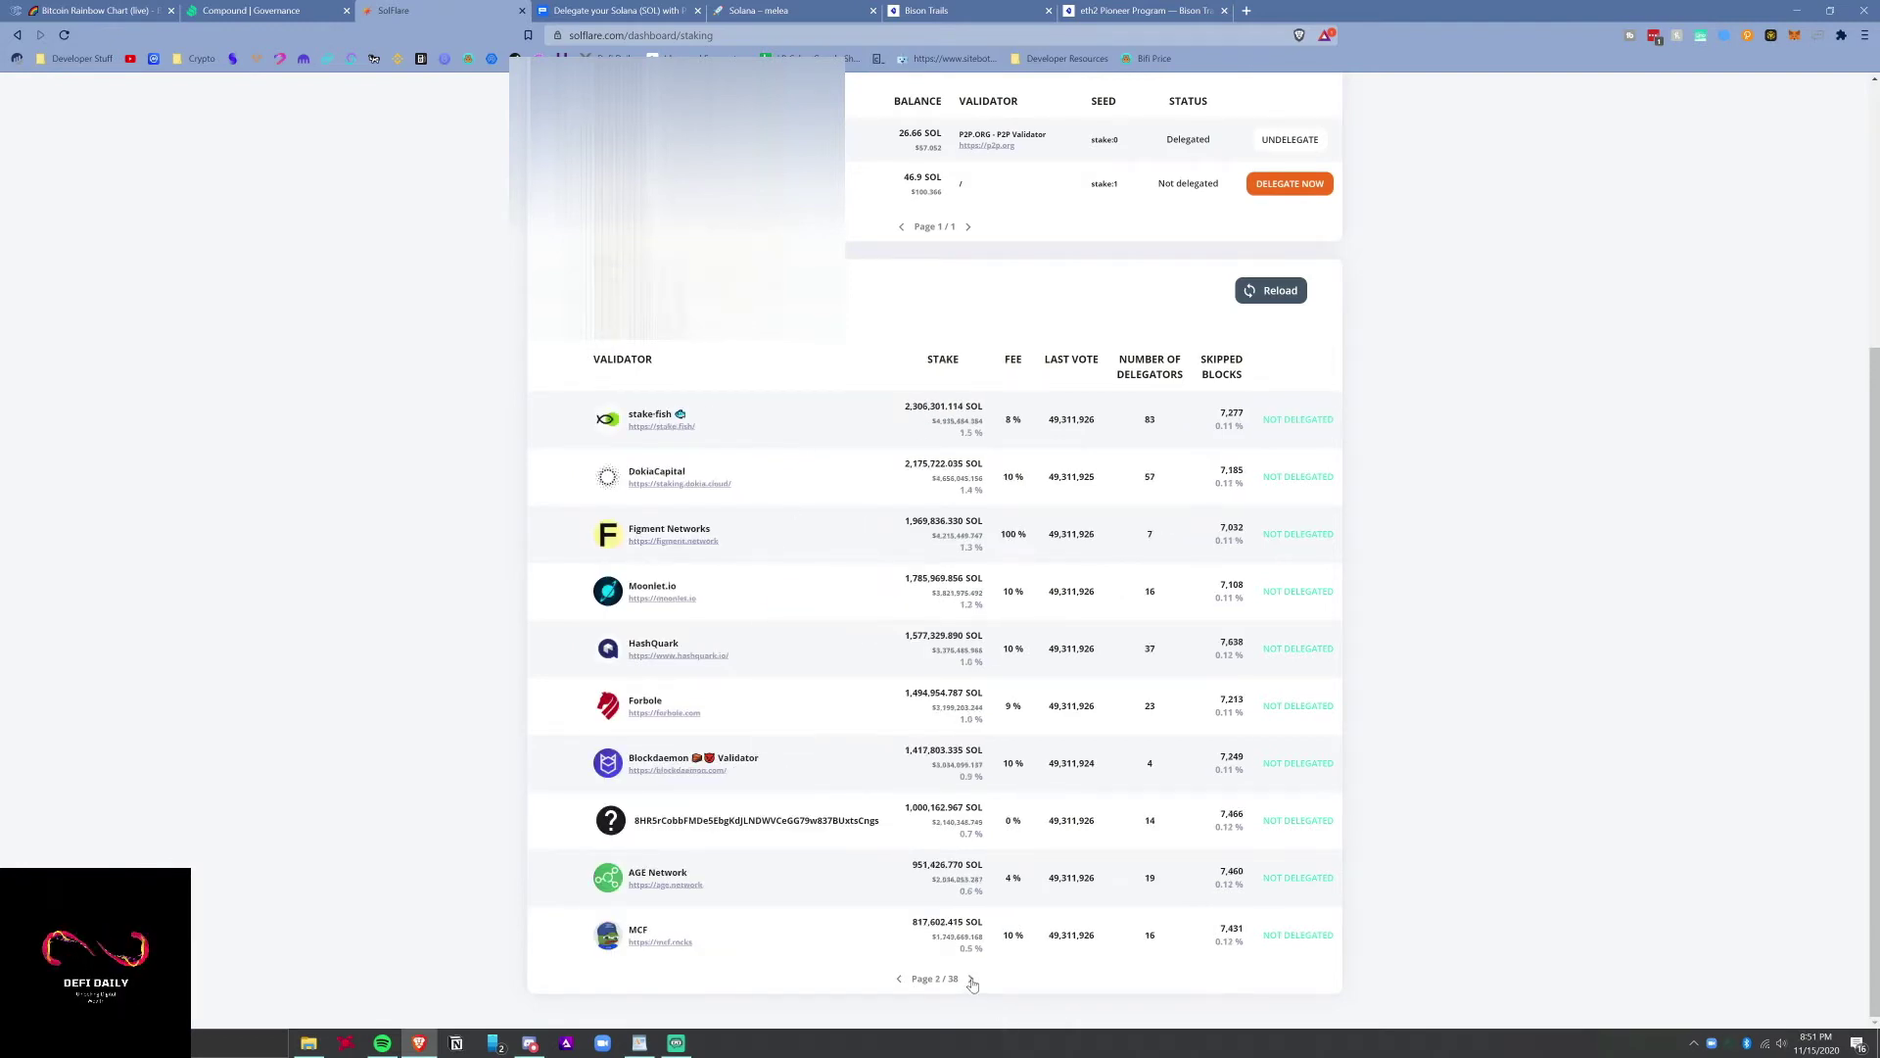
left_click(971, 979)
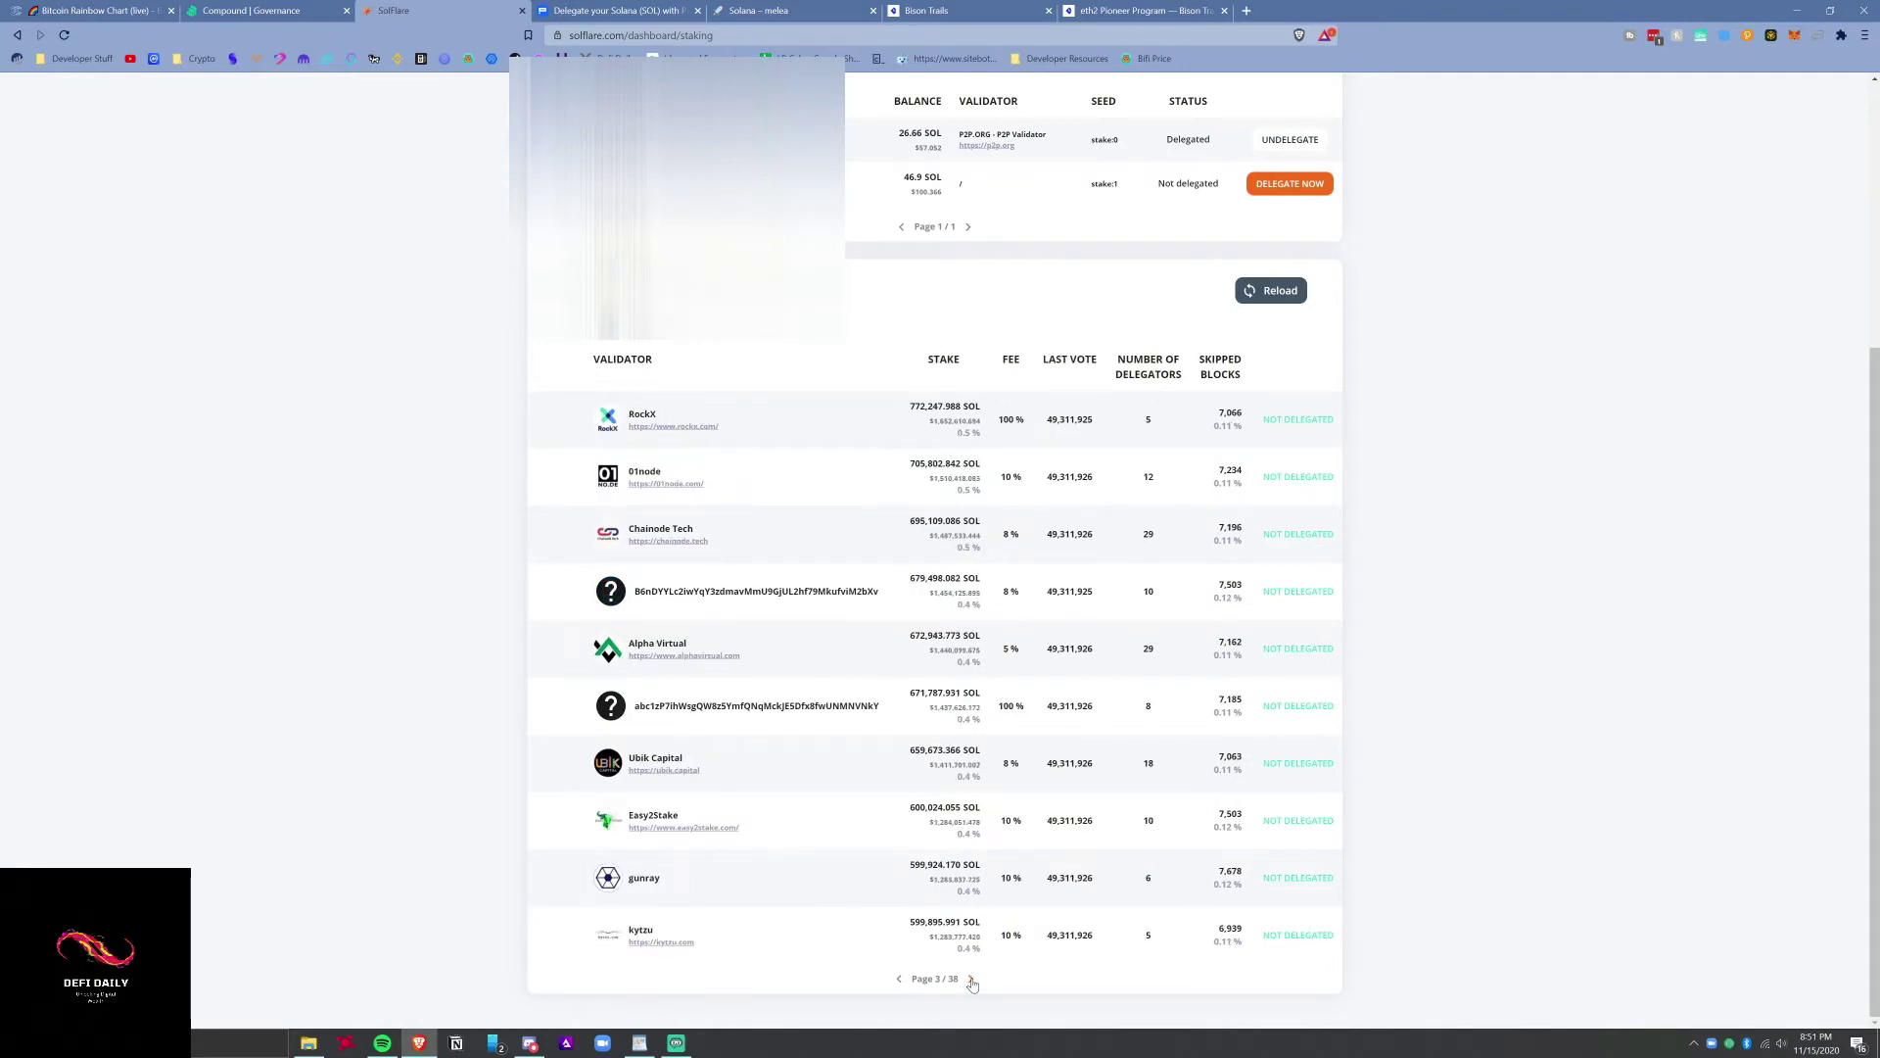
left_click(971, 979)
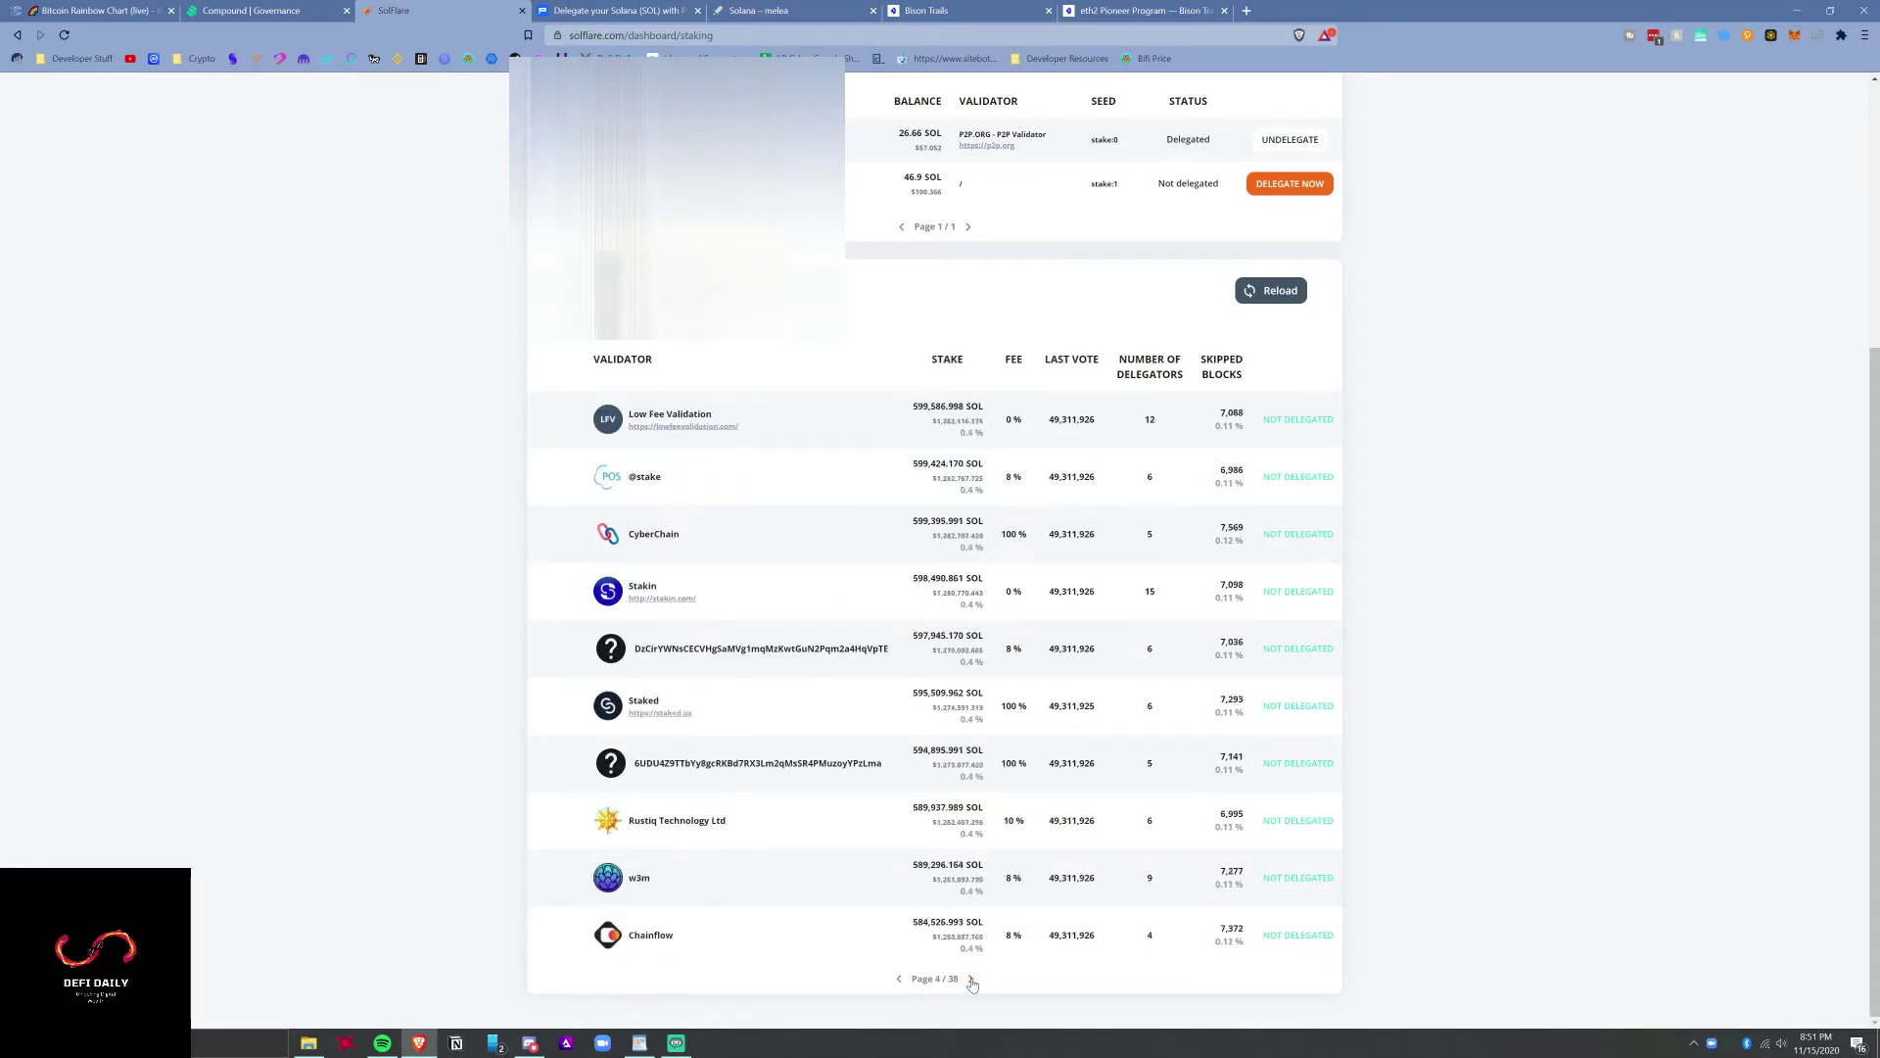
left_click(908, 984)
left_click(909, 984)
left_click(909, 984)
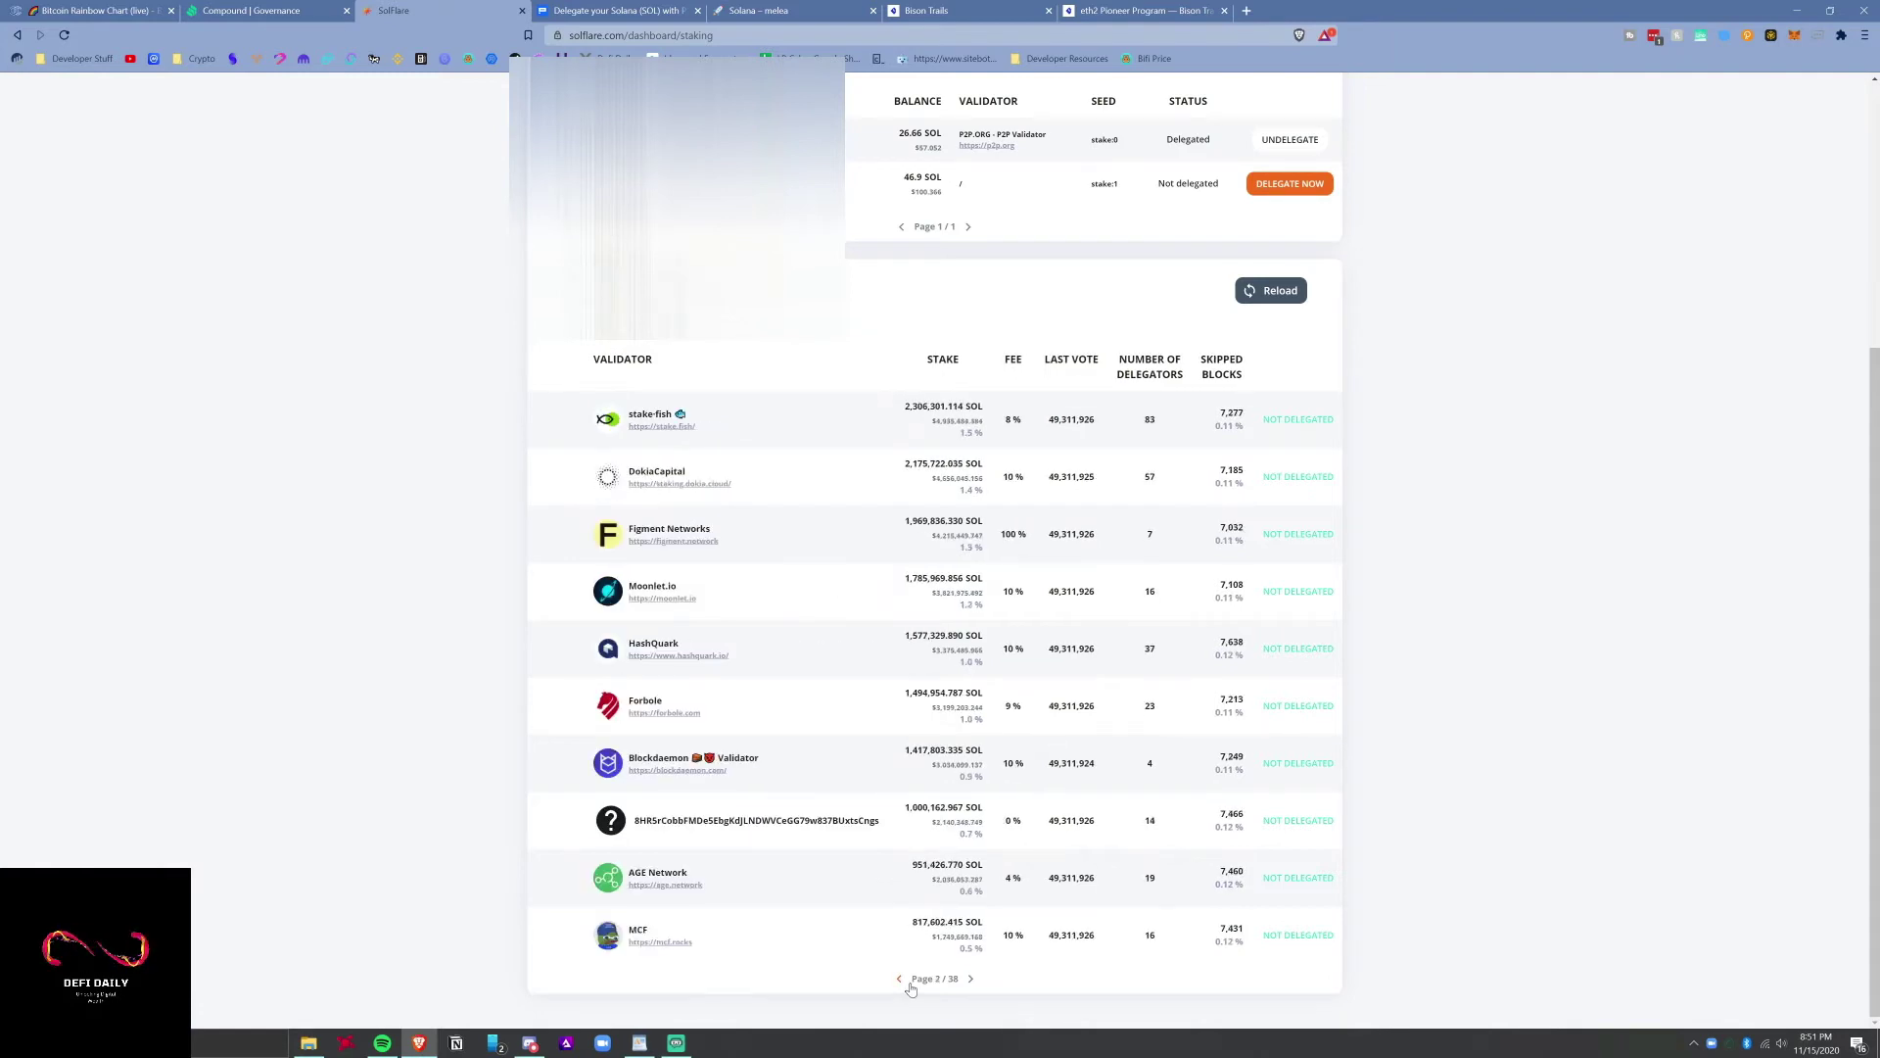
left_click(965, 980)
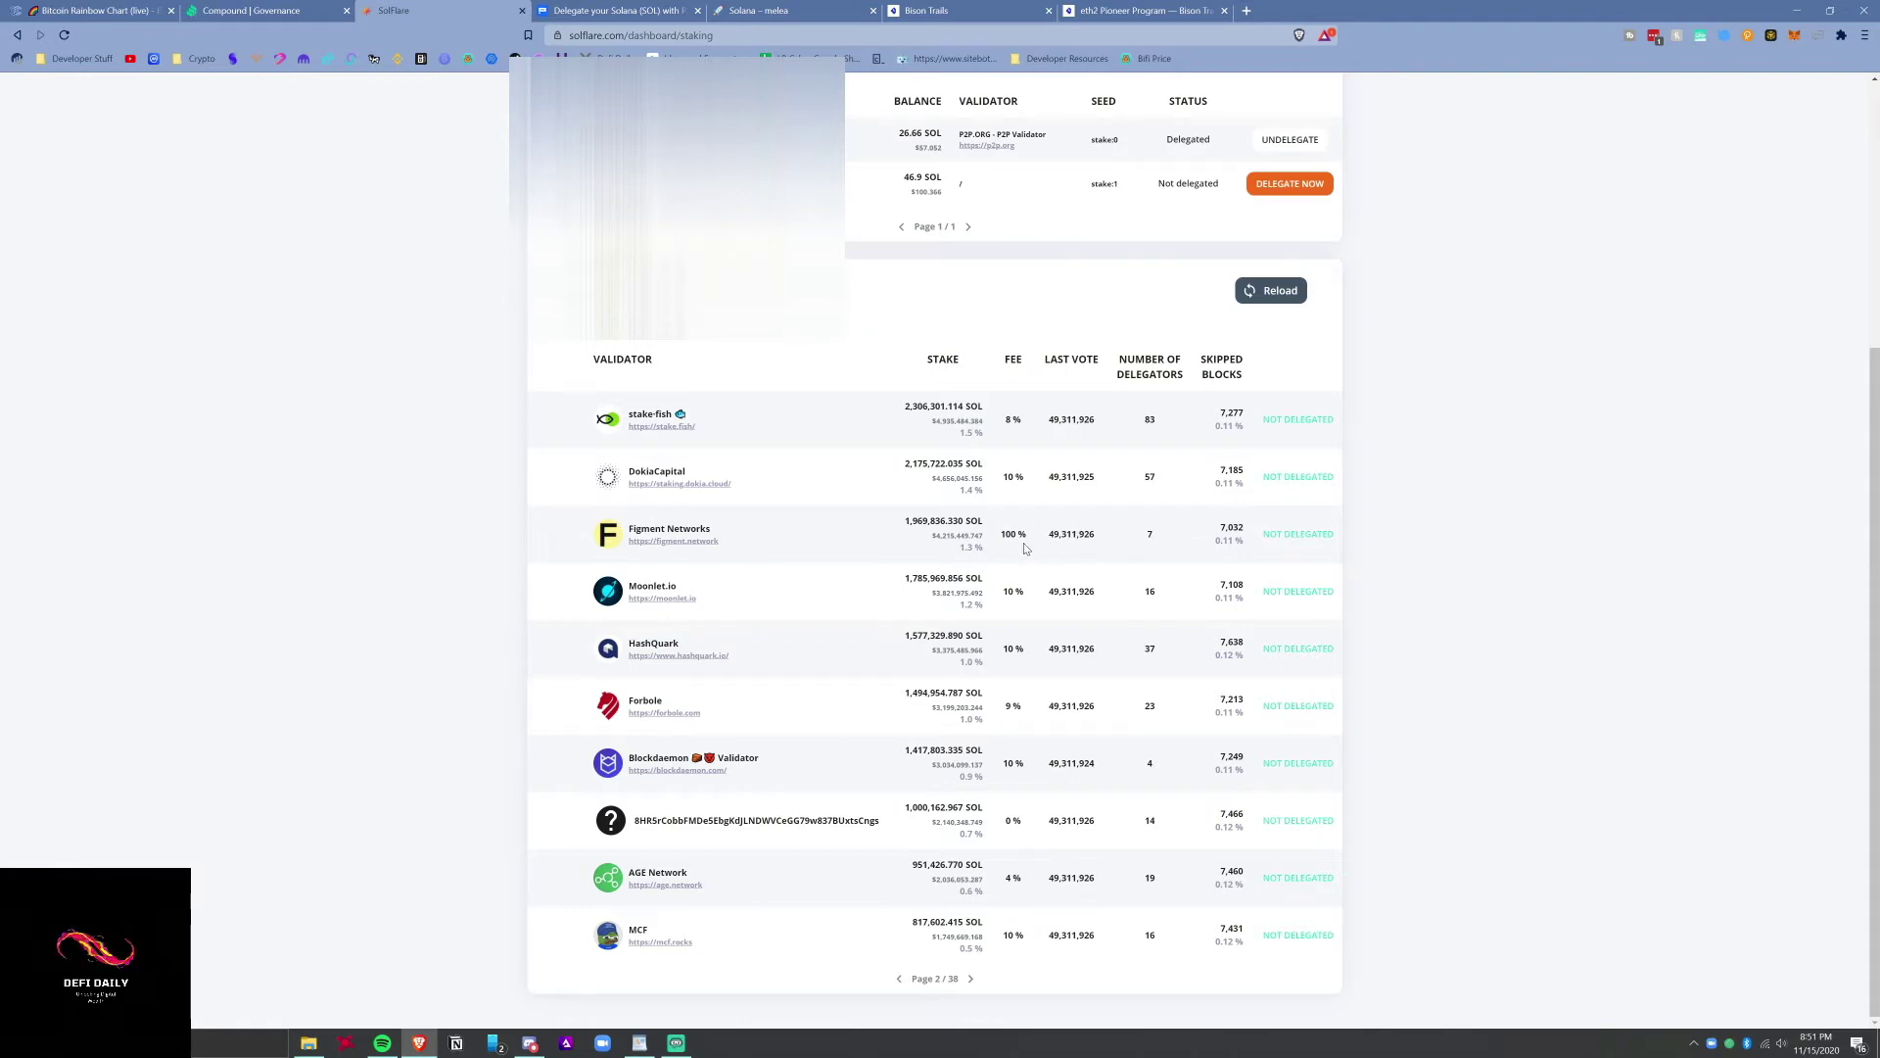
left_click(899, 978)
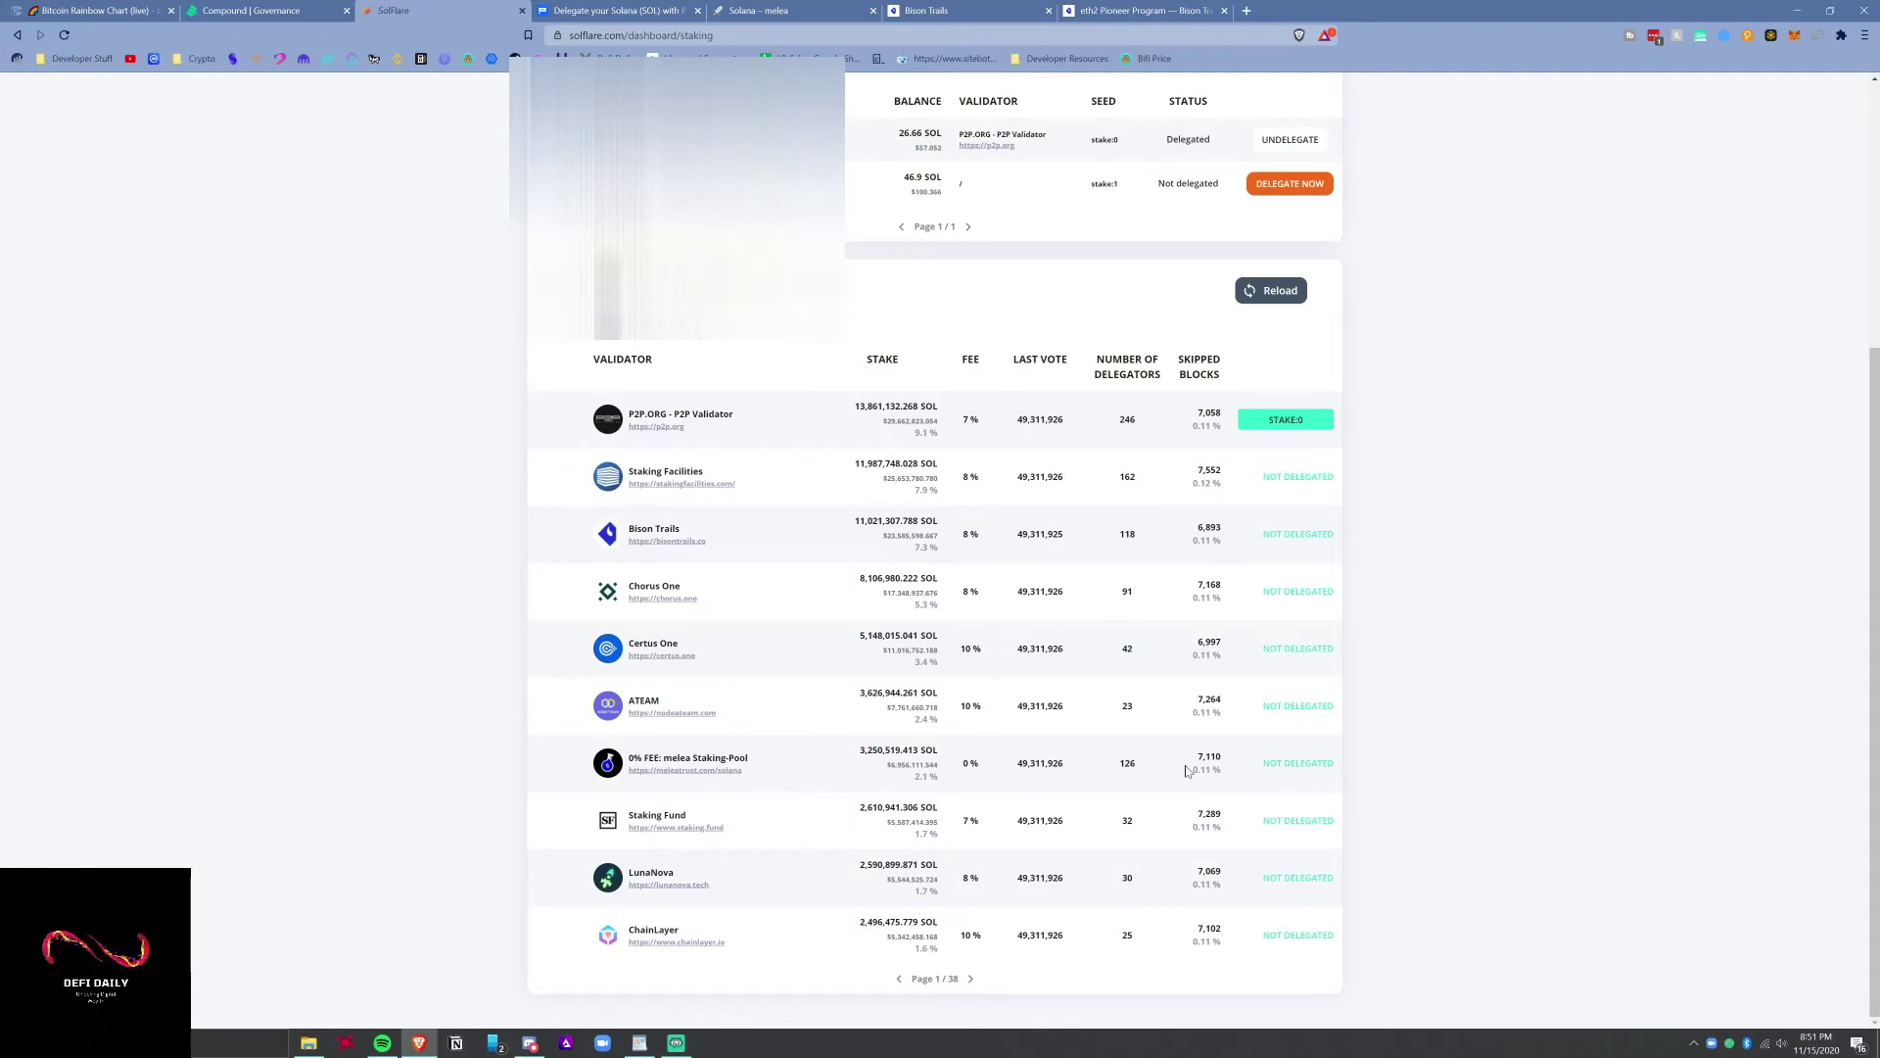
right_click(657, 773)
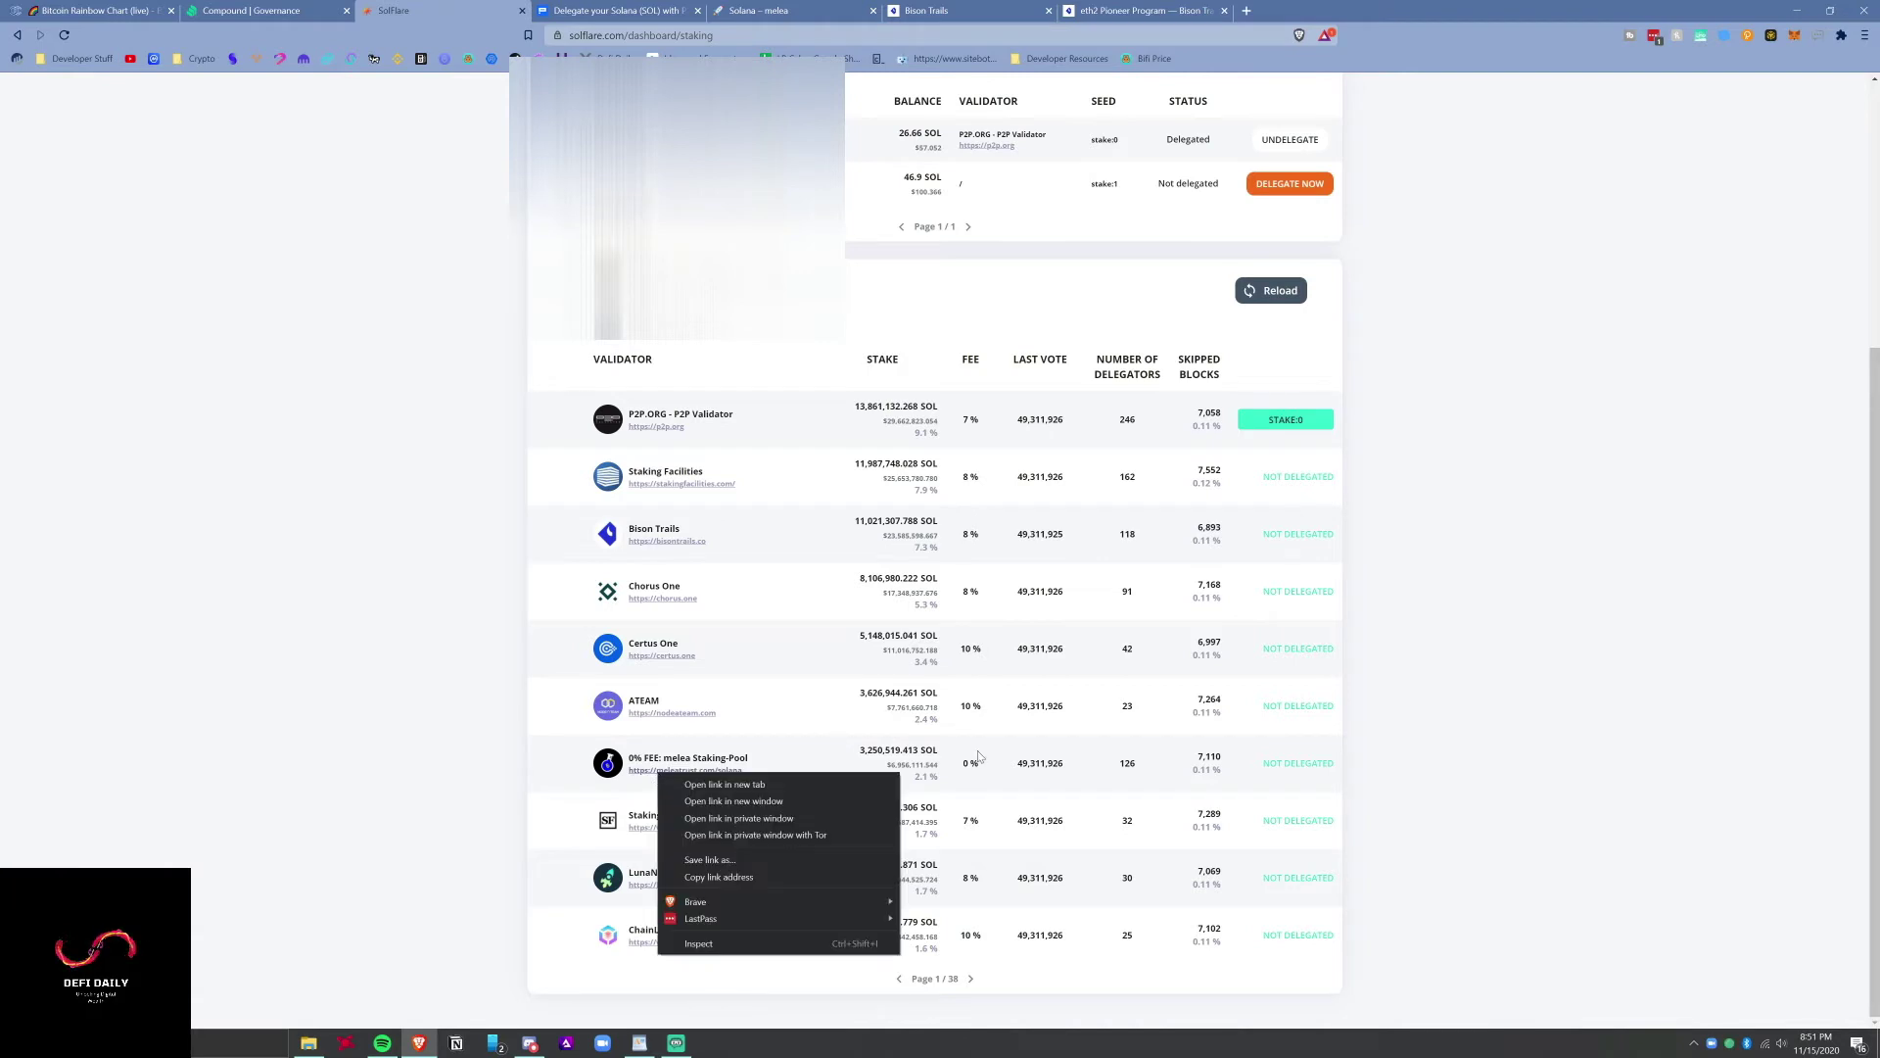
left_click(1154, 769)
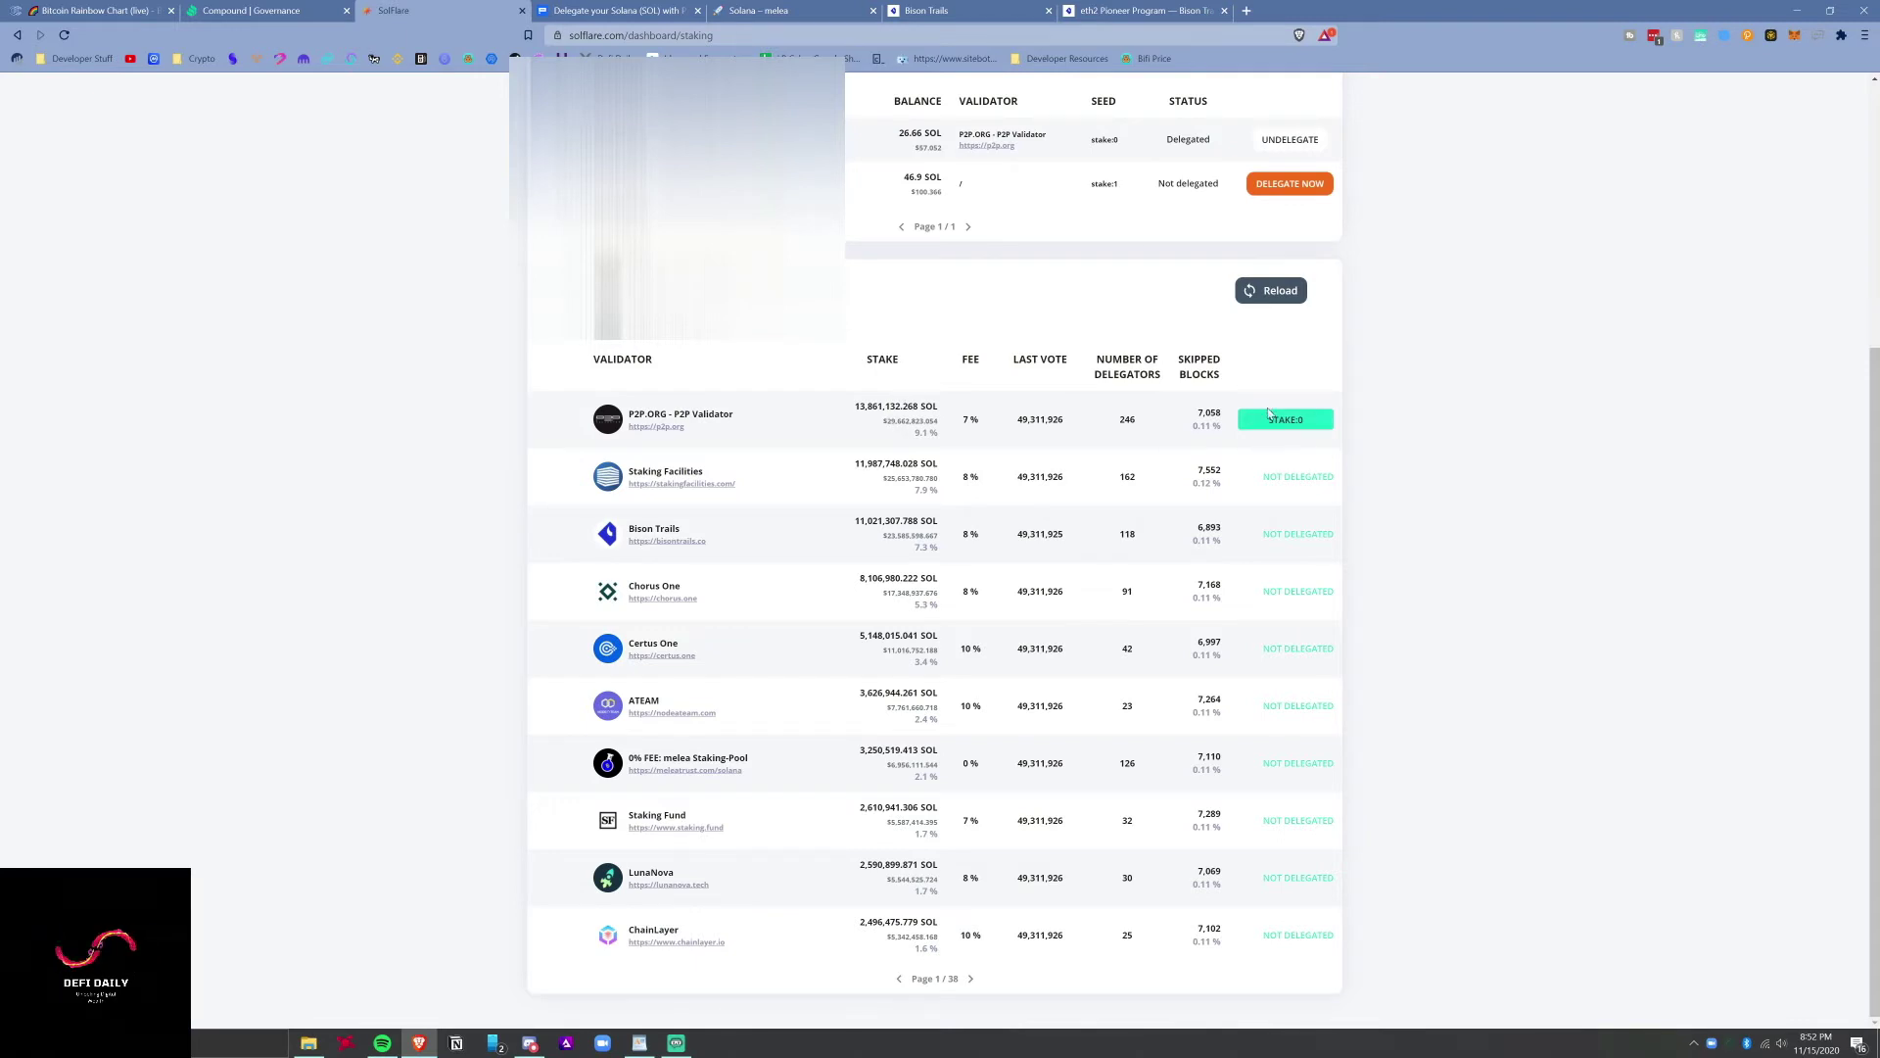
Open melea's staking-pool site in a new tab and scroll through its home page.
right_click(725, 774)
left_click(767, 786)
left_click(1207, 7)
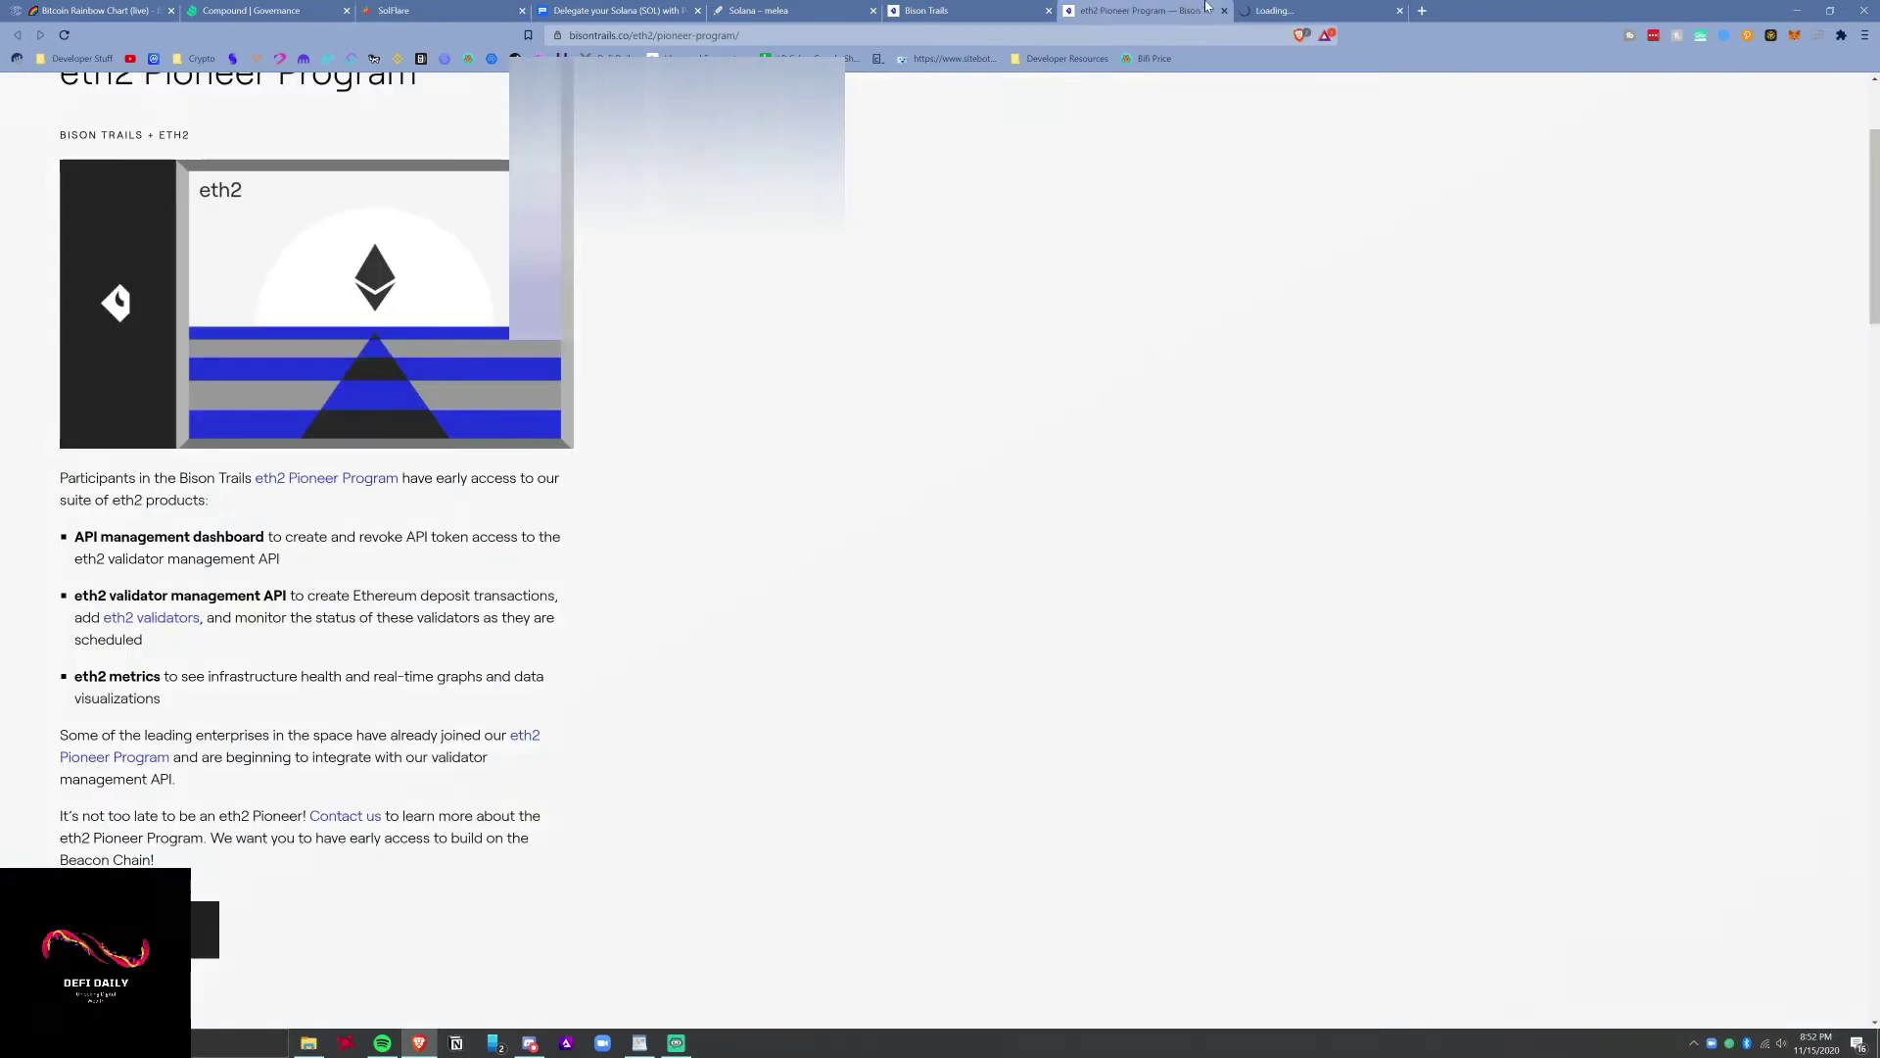
left_click(1278, 10)
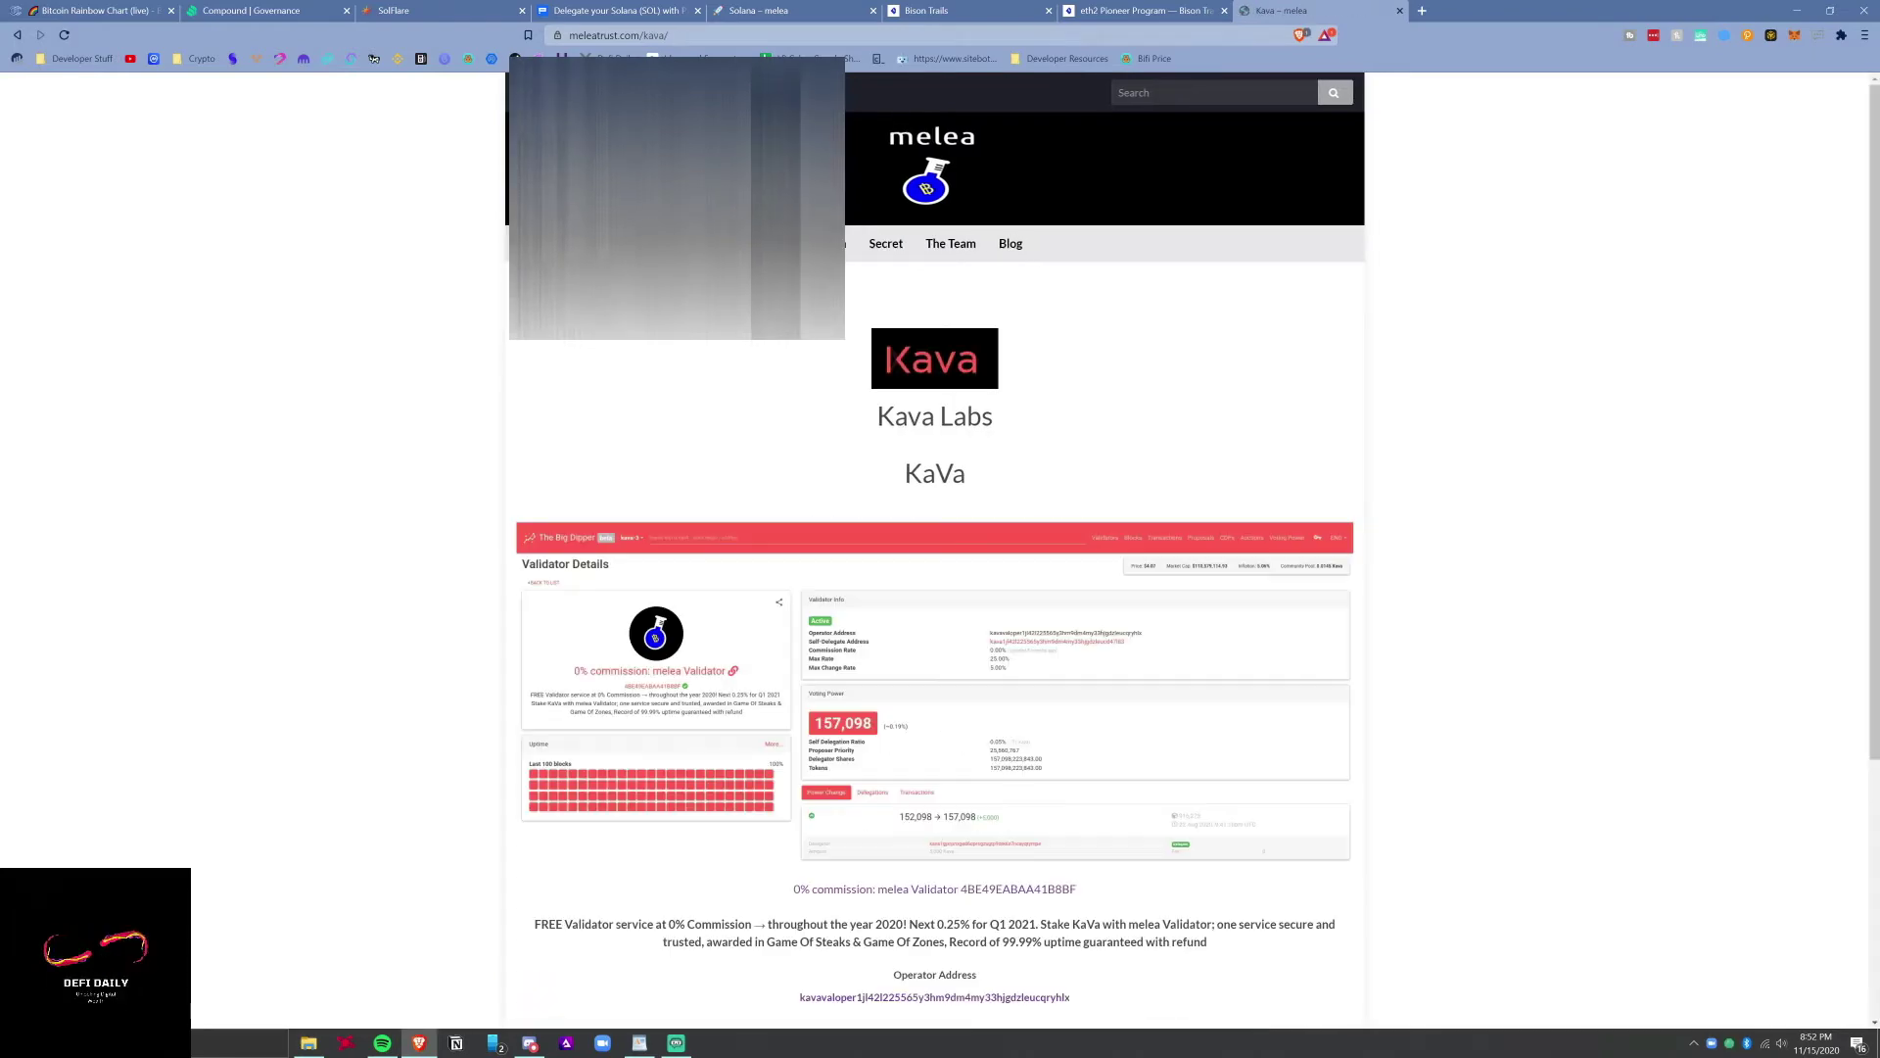
scroll(862, 414, "down", 3)
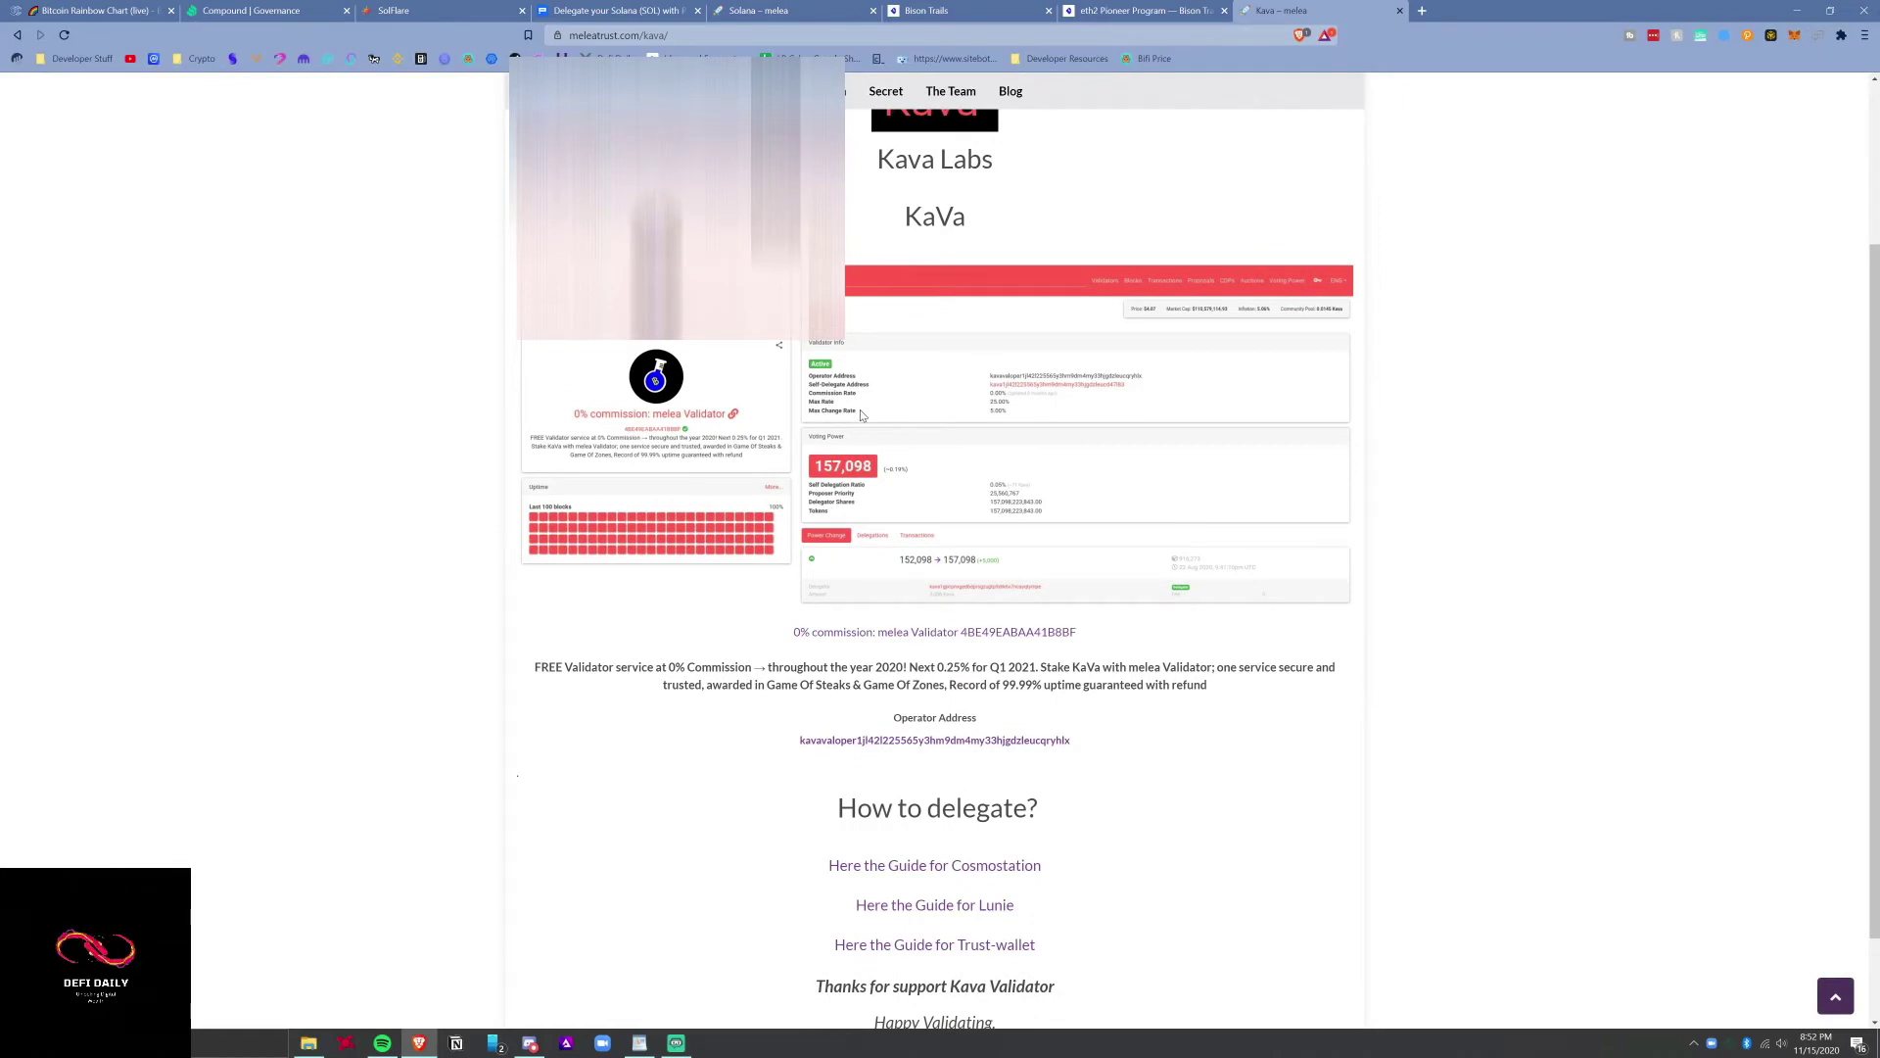
scroll(862, 415, "up", 3)
View melea's Solana page, then its Secret Network page, and return to Solana.
left_click(886, 243)
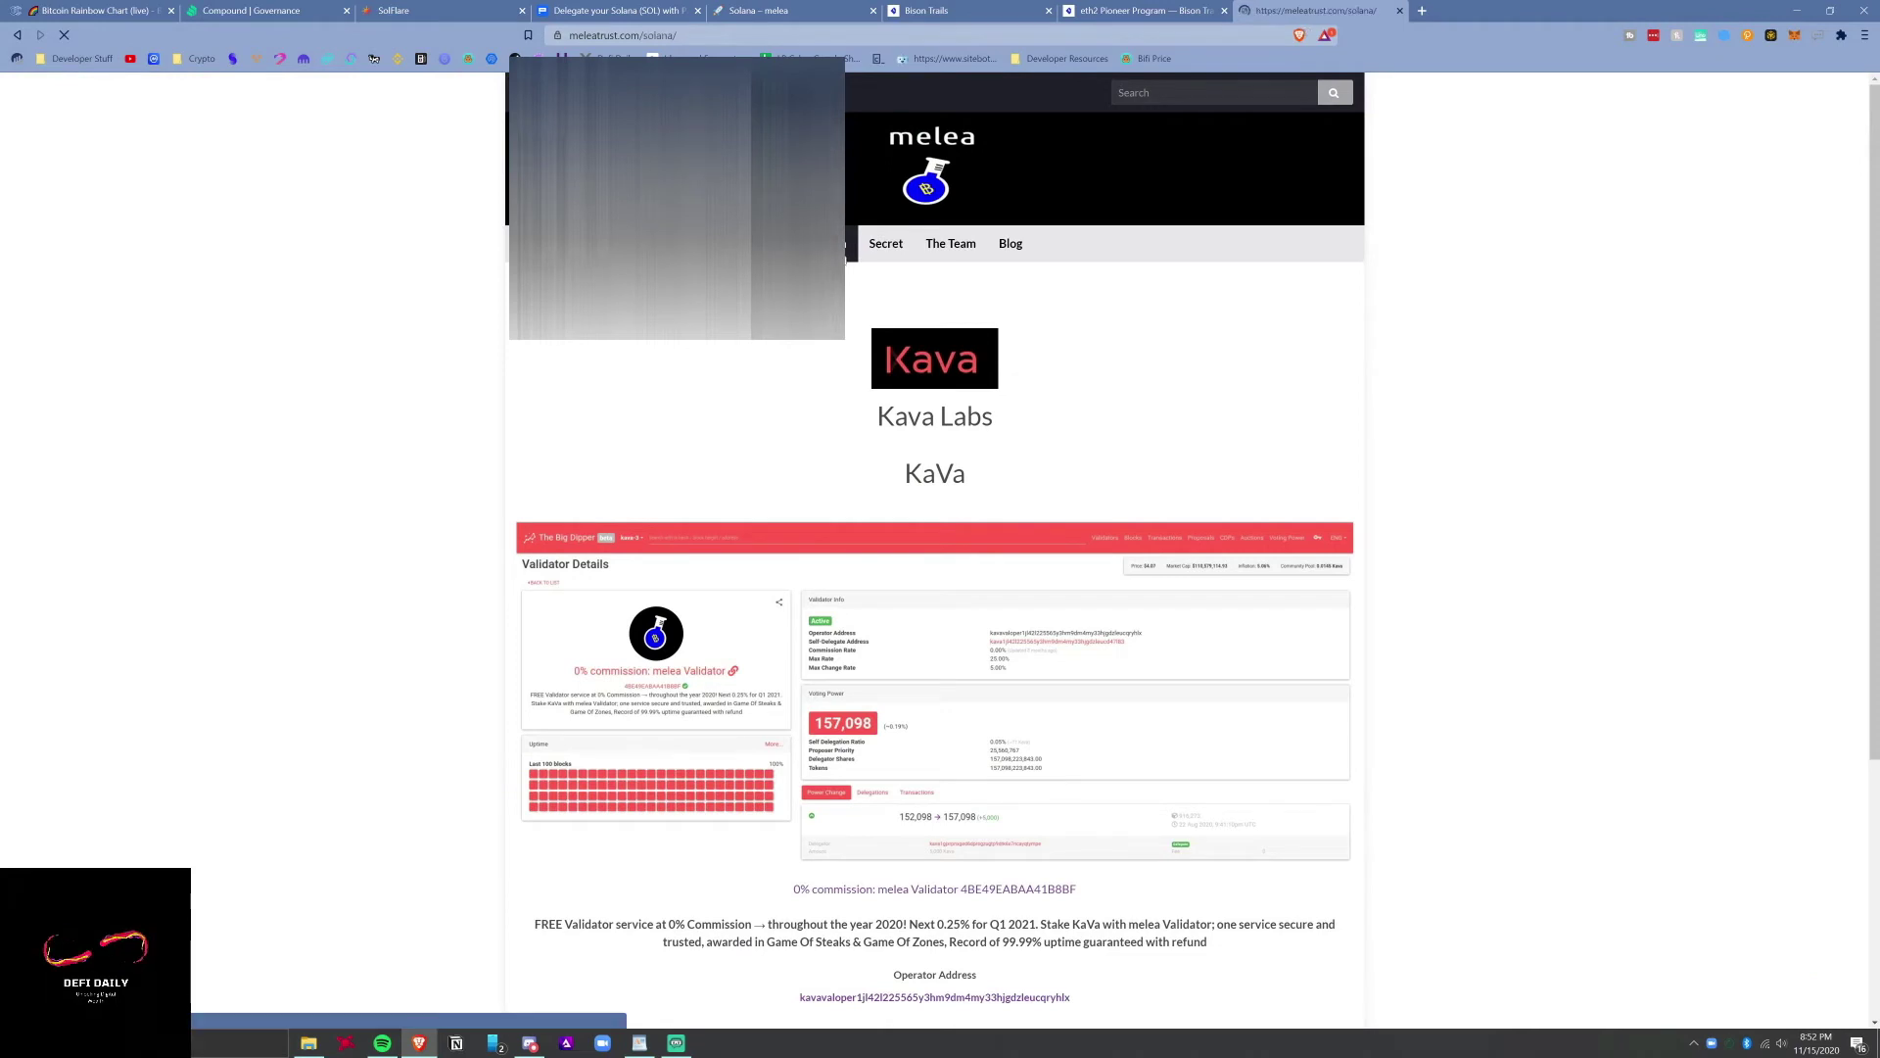
left_click(888, 250)
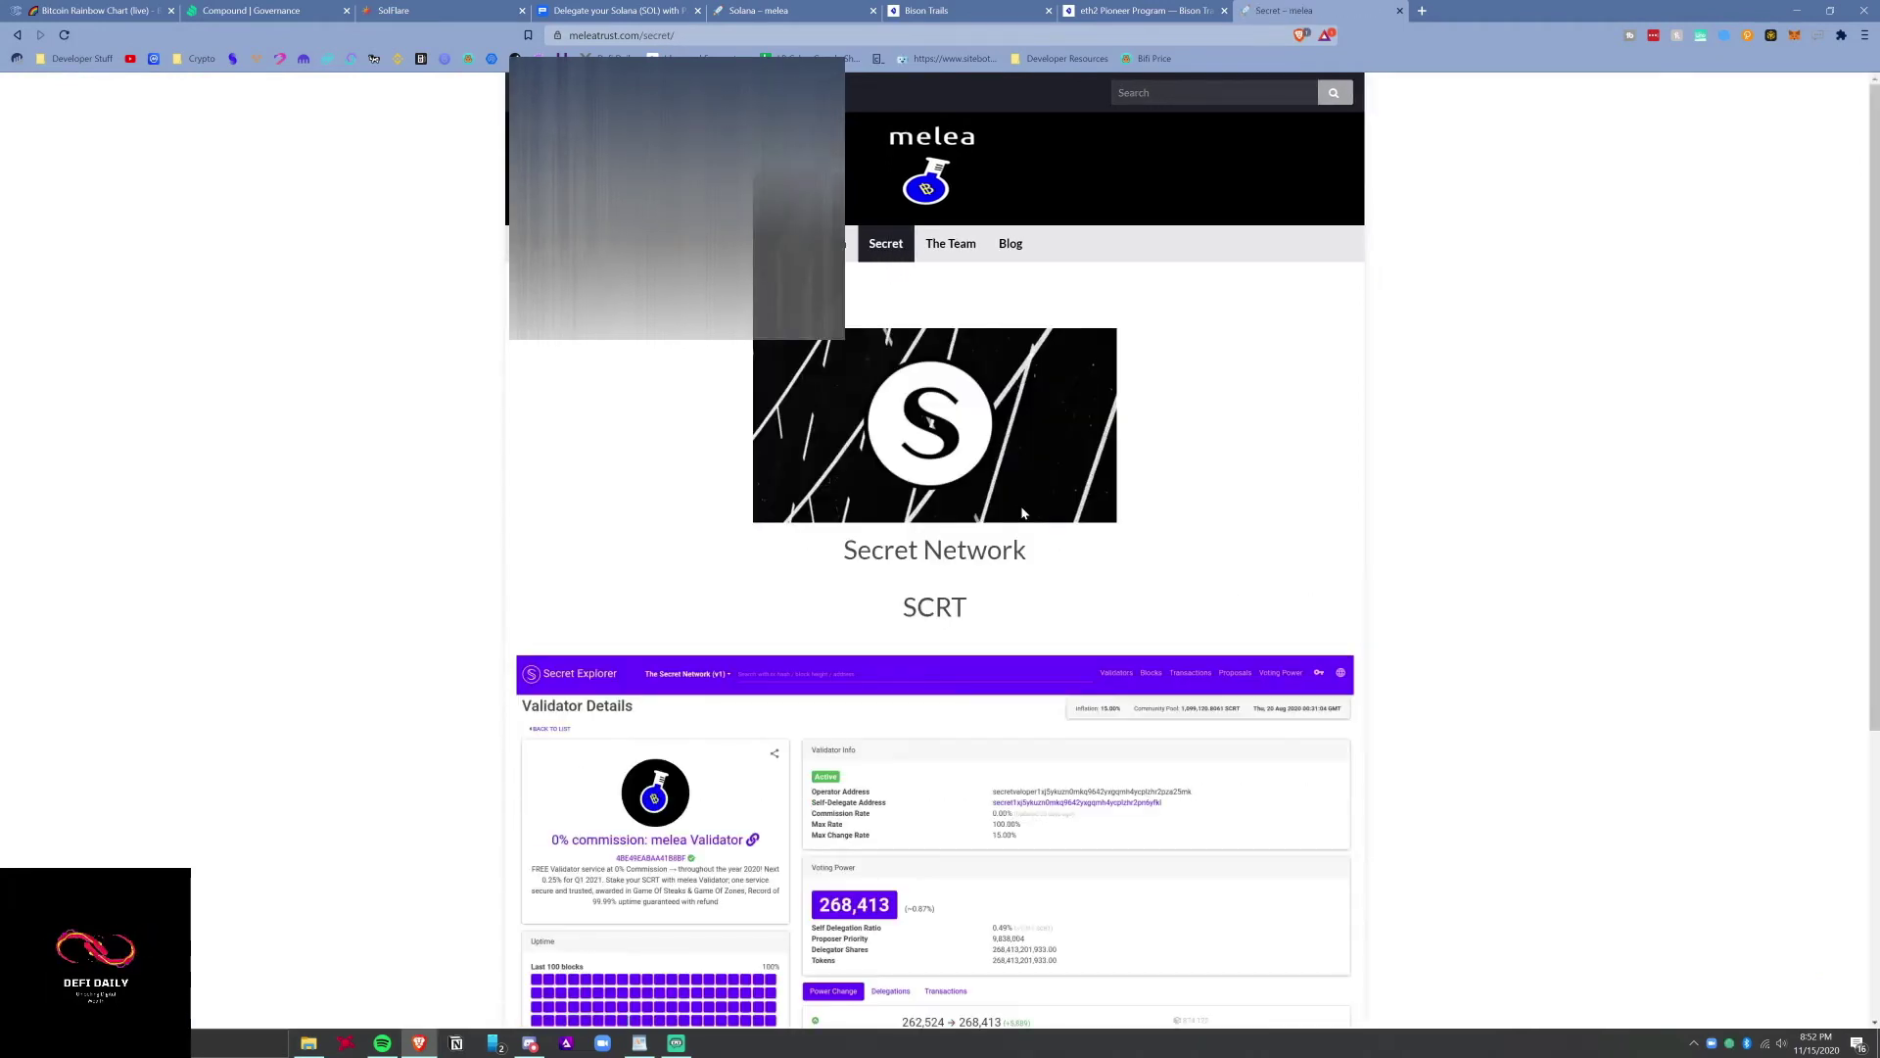
scroll(1024, 512, "down", 2)
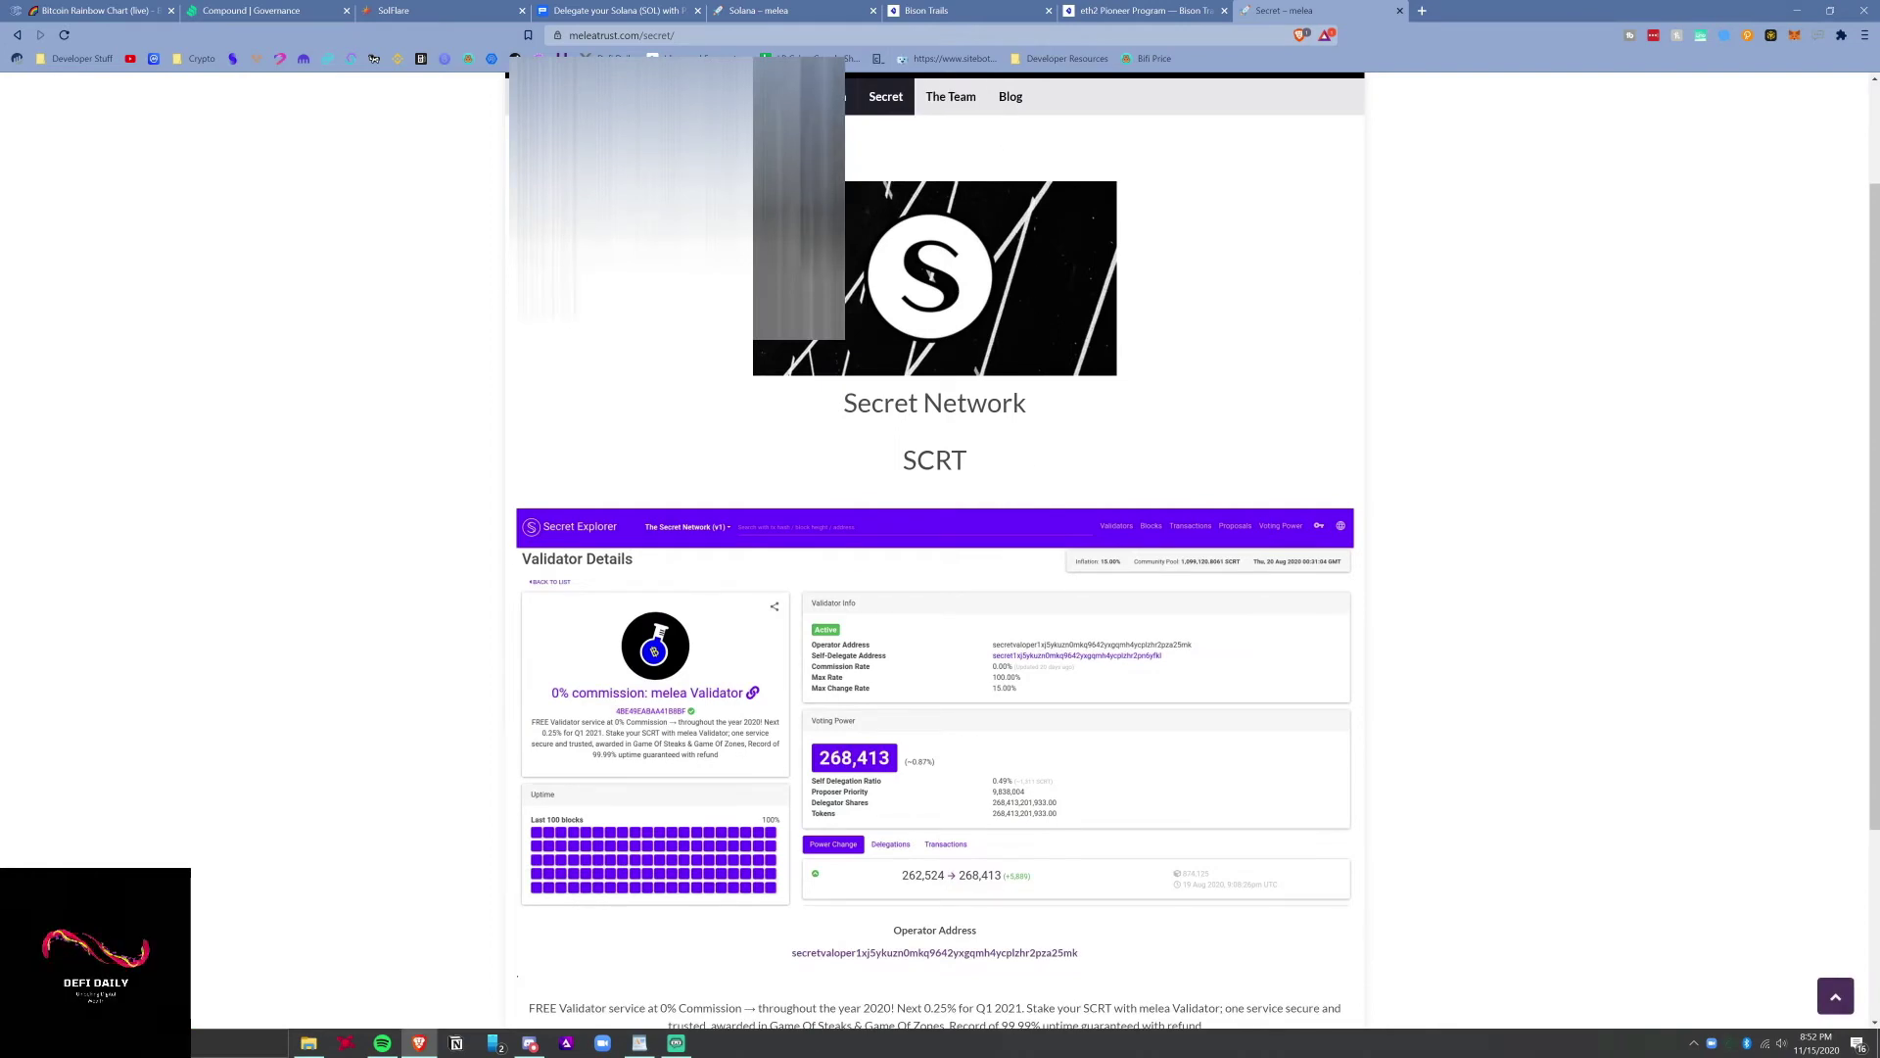
scroll(941, 391, "down", 3)
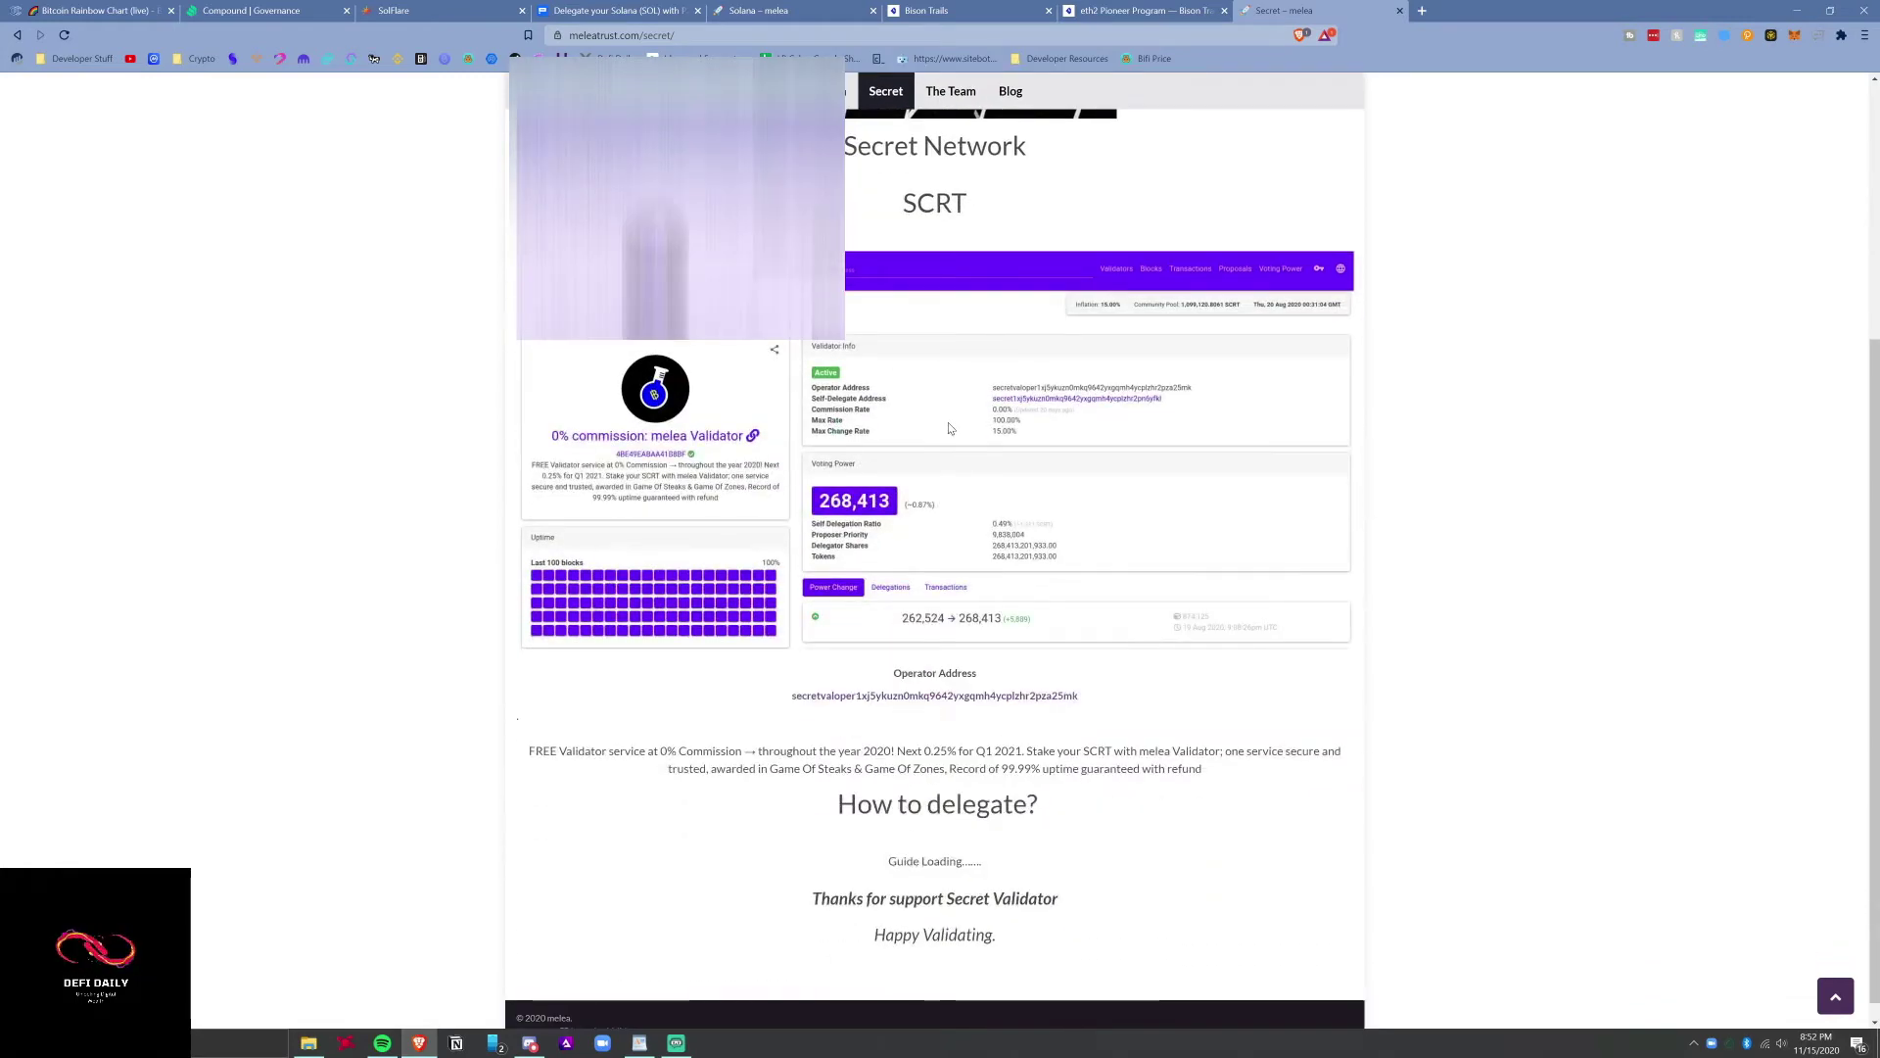
scroll(936, 294, "up", 3)
scroll(932, 238, "up", 3)
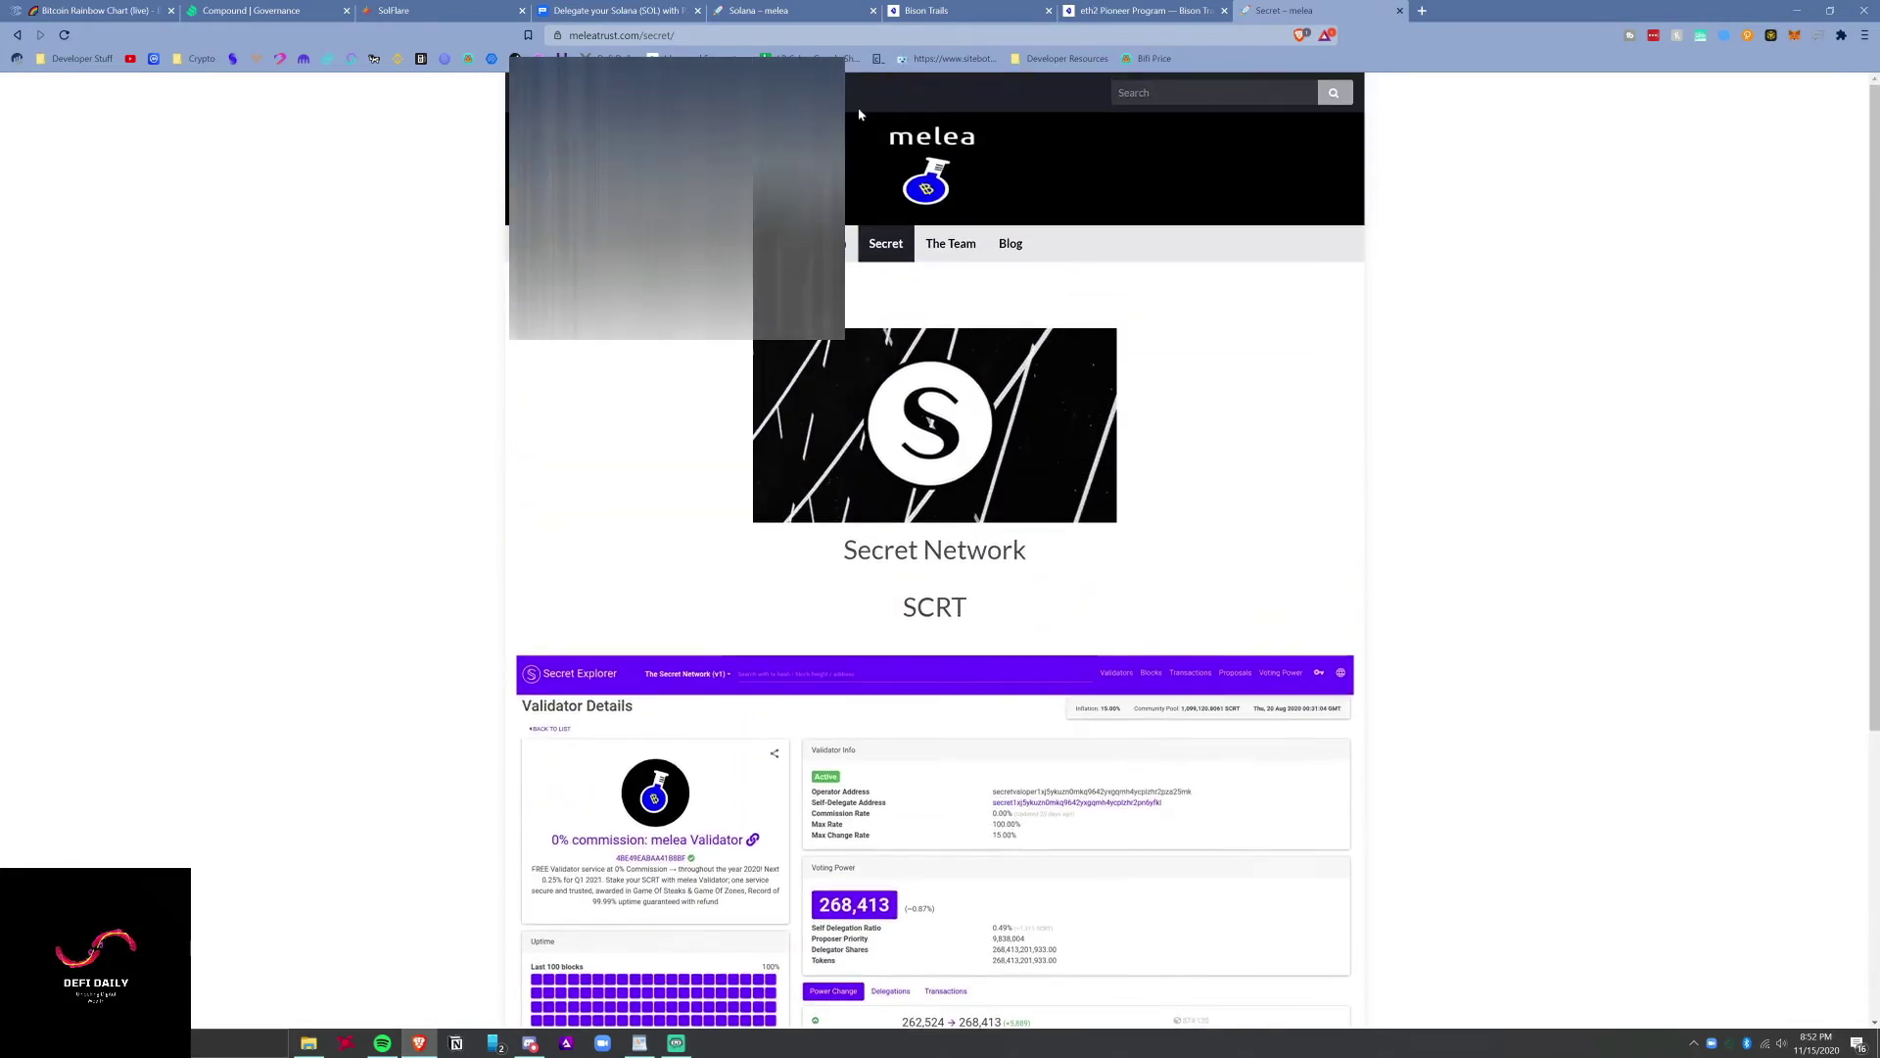
key("alt+Left")
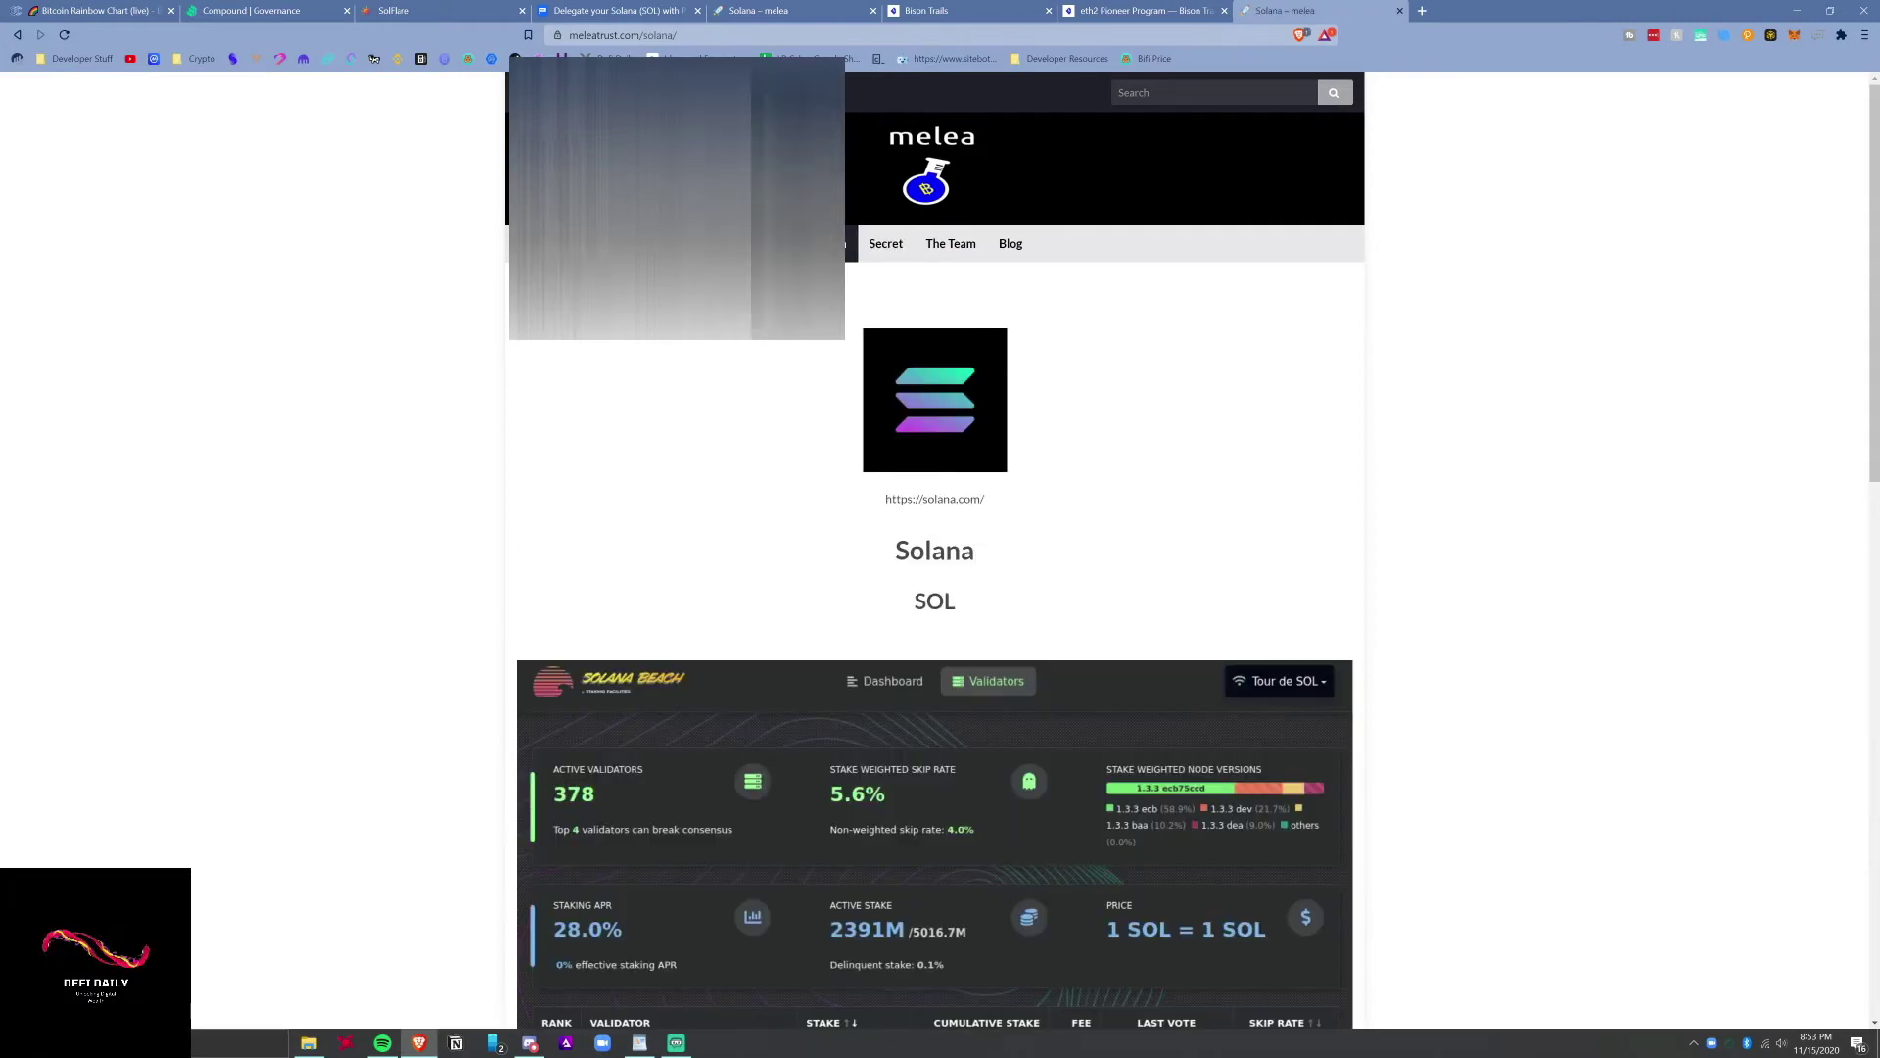
Scroll down to melea's How to delegate section and start a fresh browser tab.
scroll(763, 369, "down", 9)
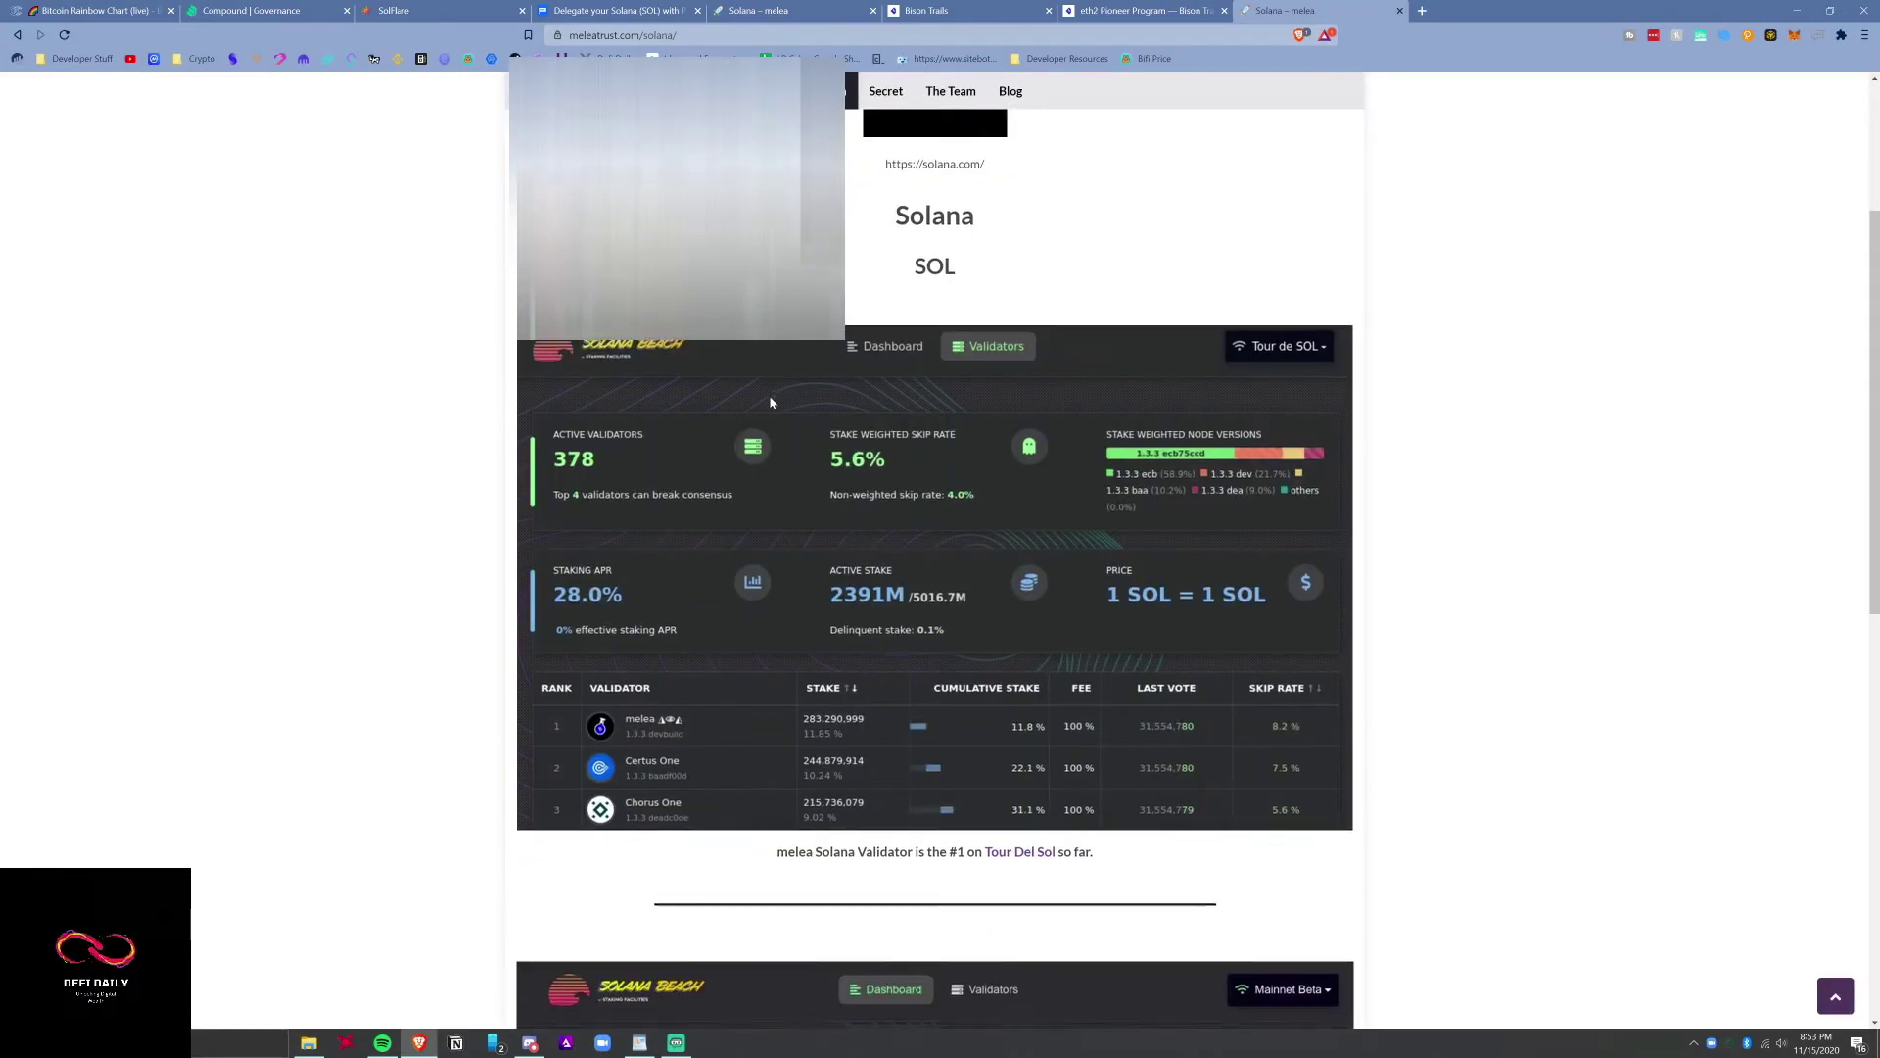
scroll(770, 411, "down", 1)
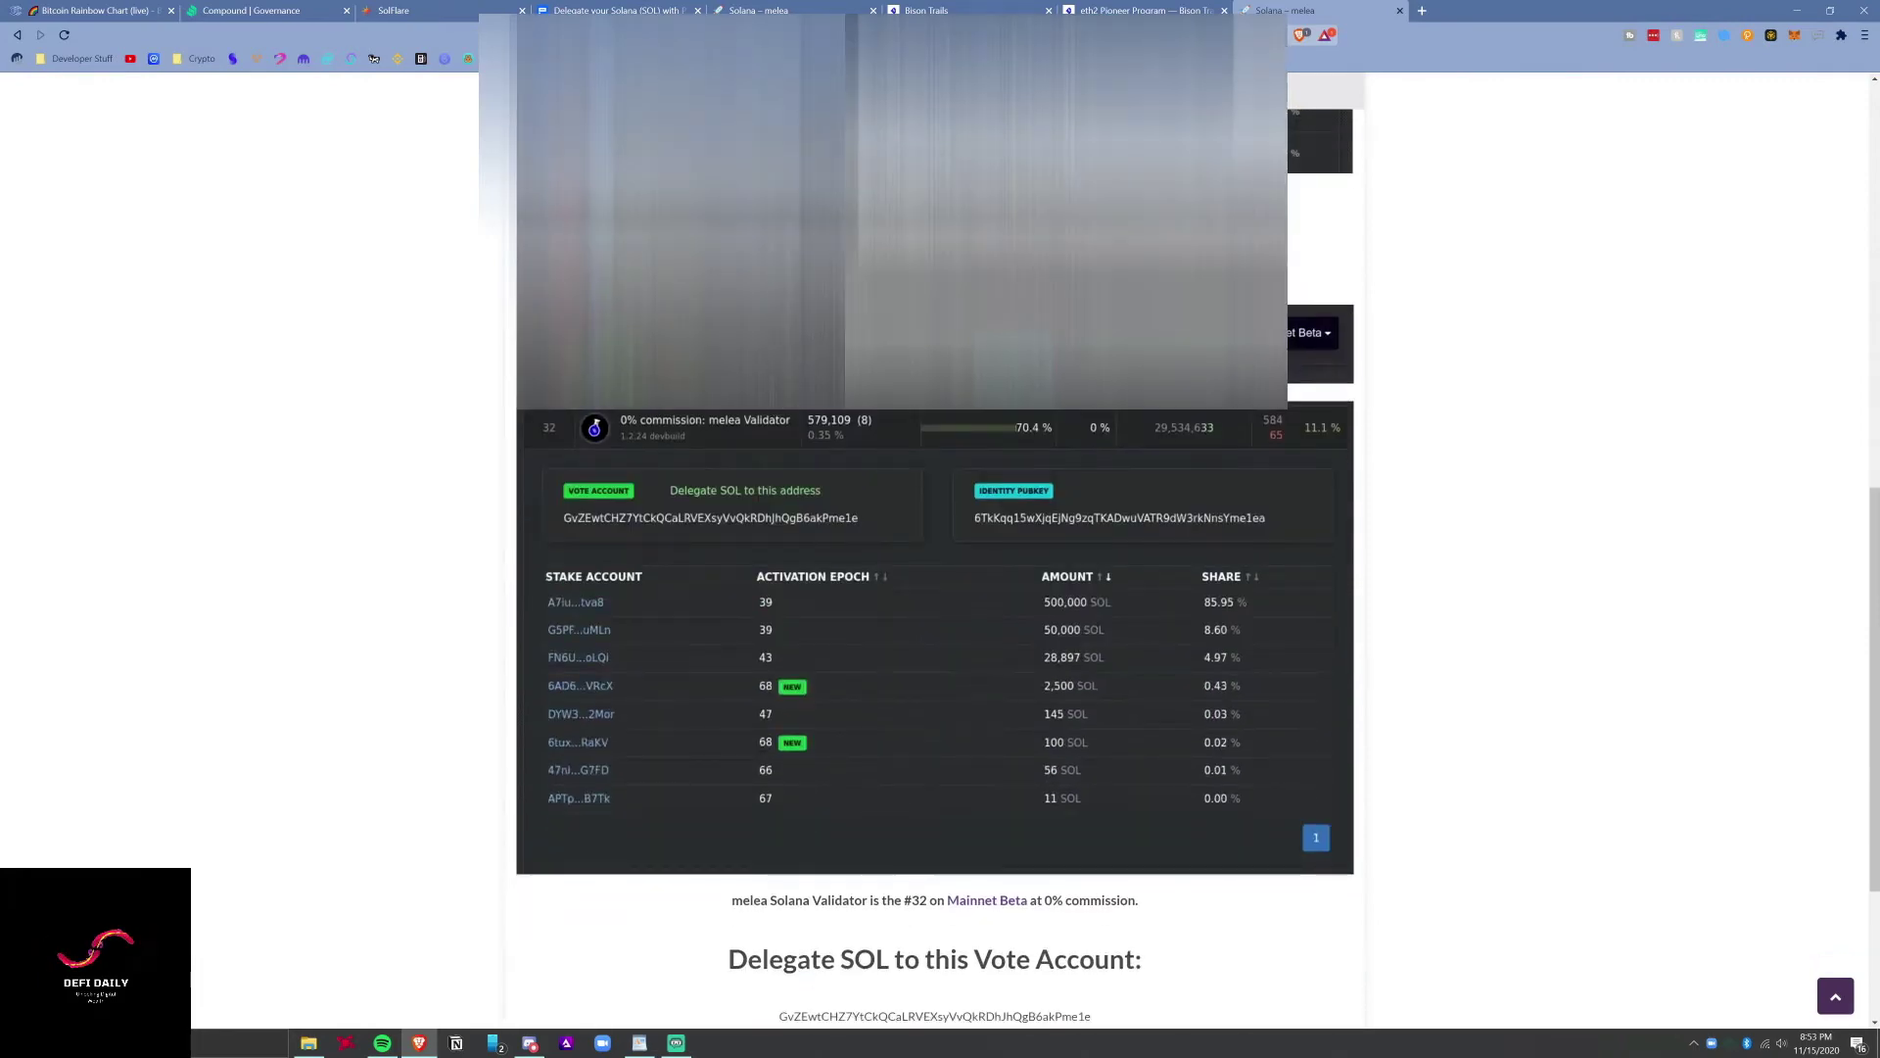
scroll(902, 438, "down", 3)
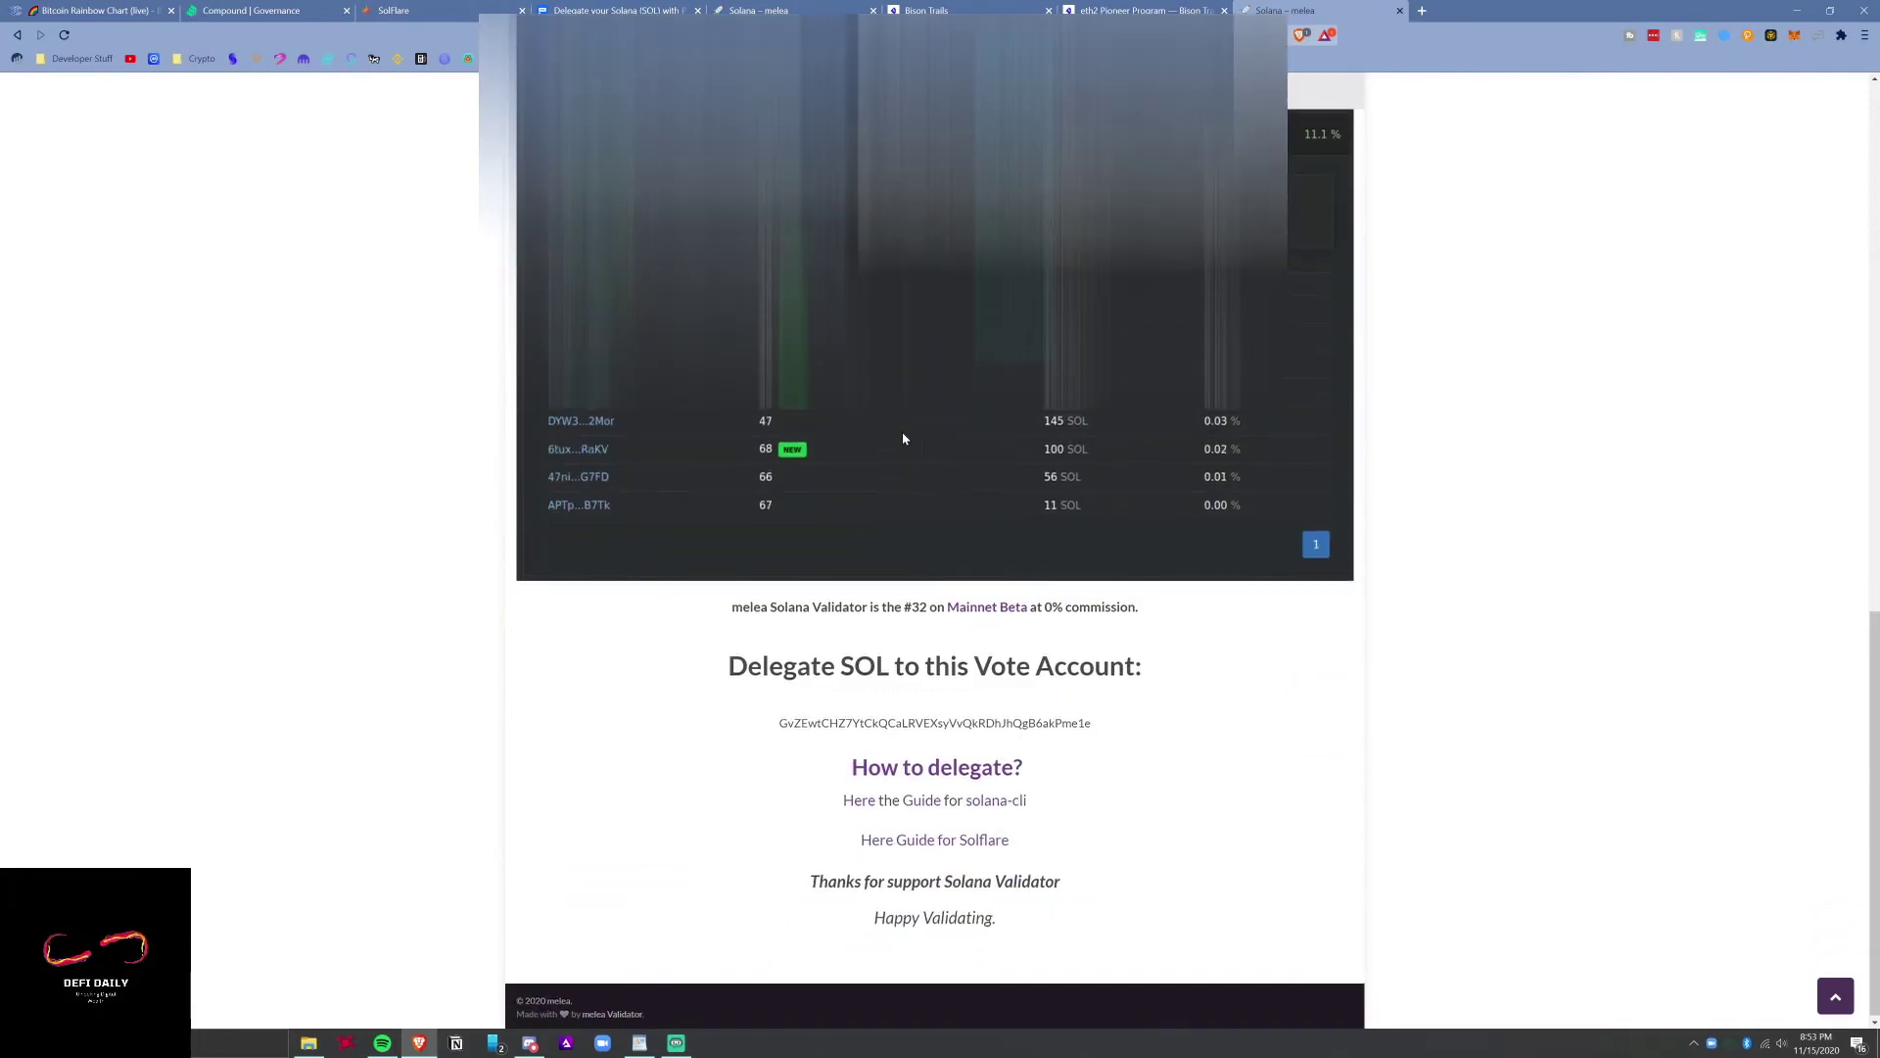
key("ctrl+t")
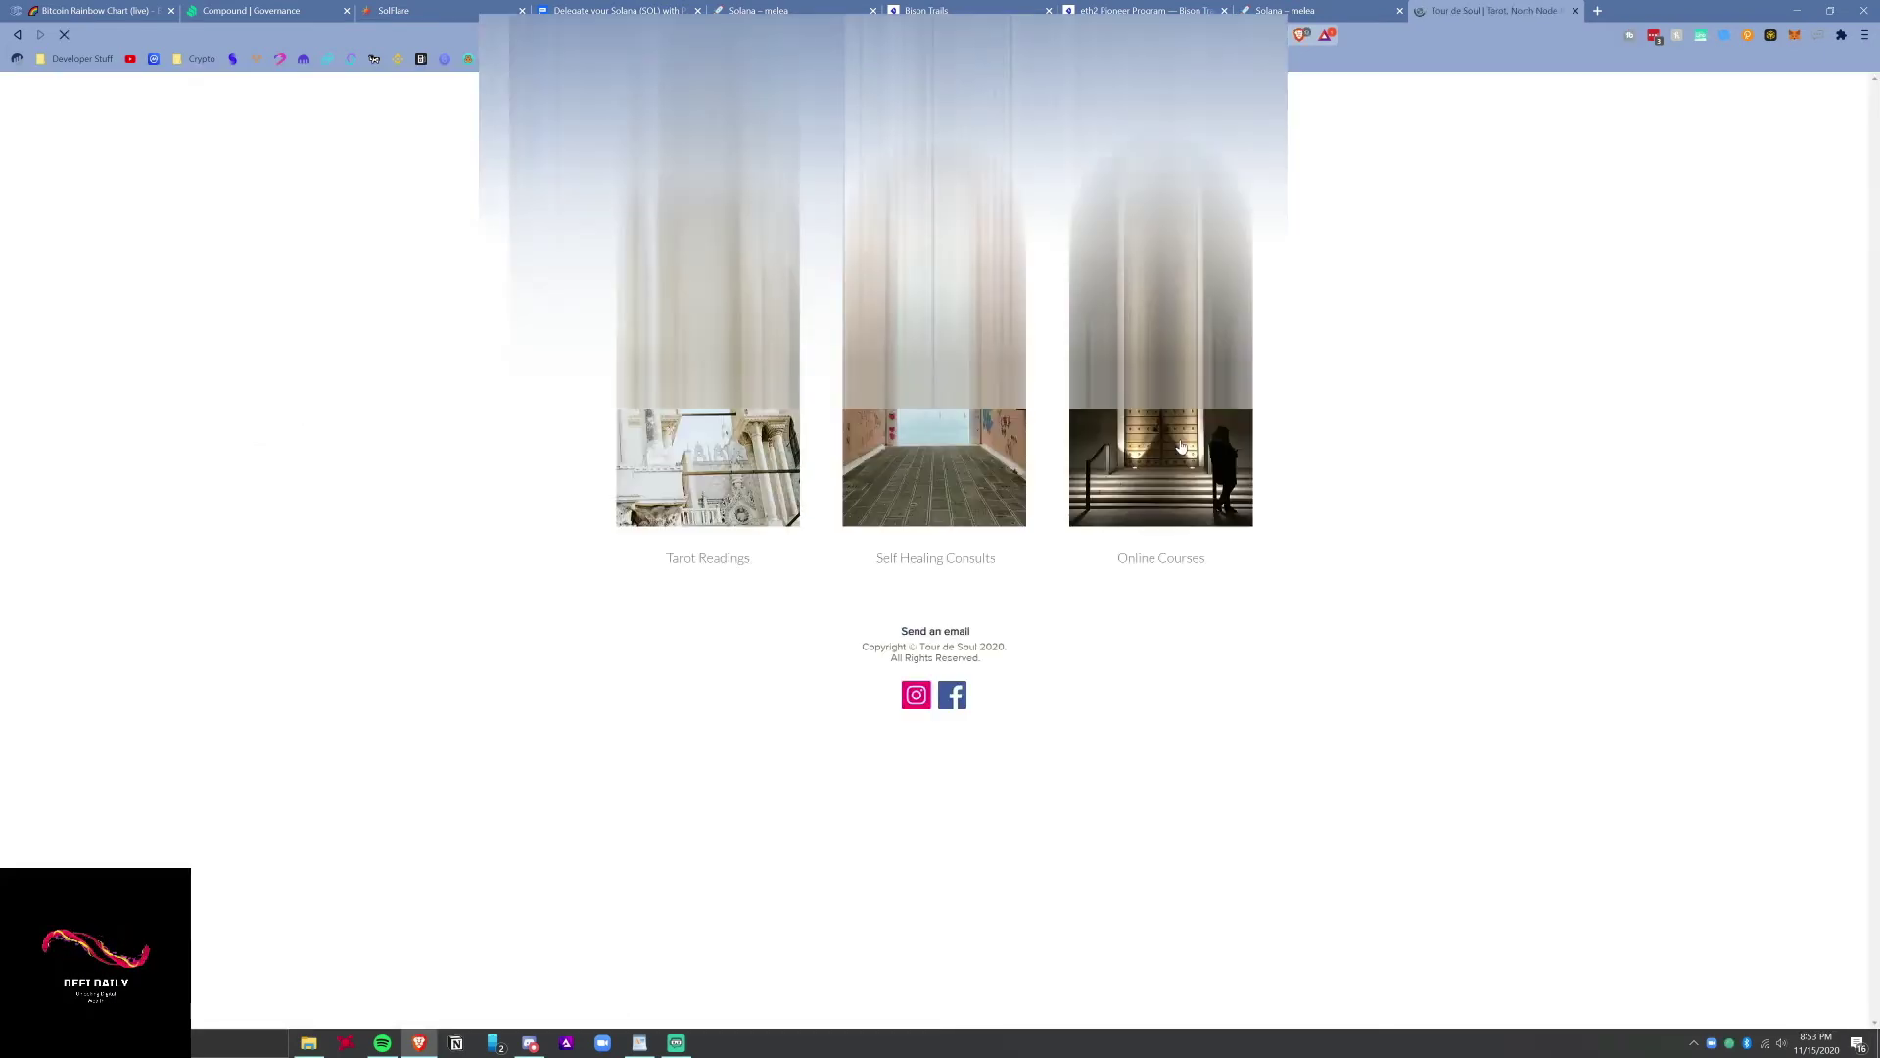
Go back and scroll the Solana Validators page, then switch to the 'Solana – melea' tab and scroll up.
key("alt+Left")
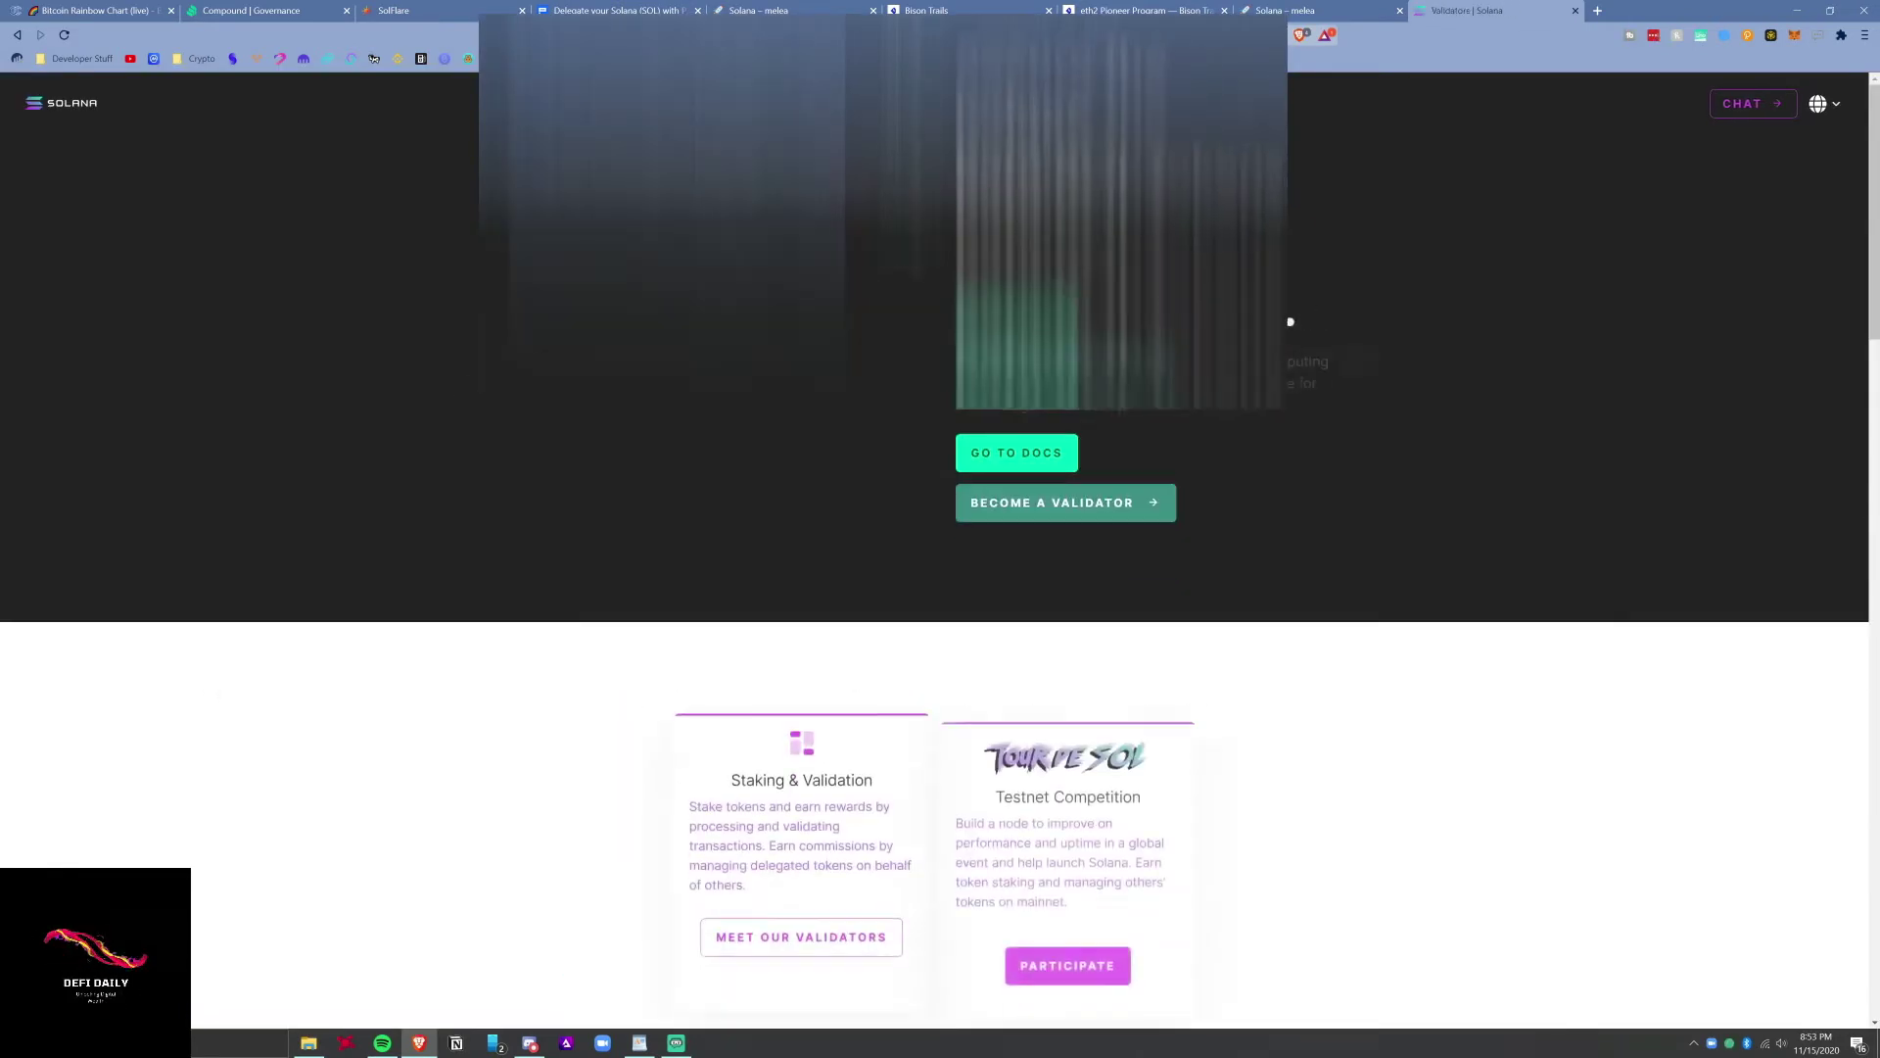
scroll(1090, 531, "down", 3)
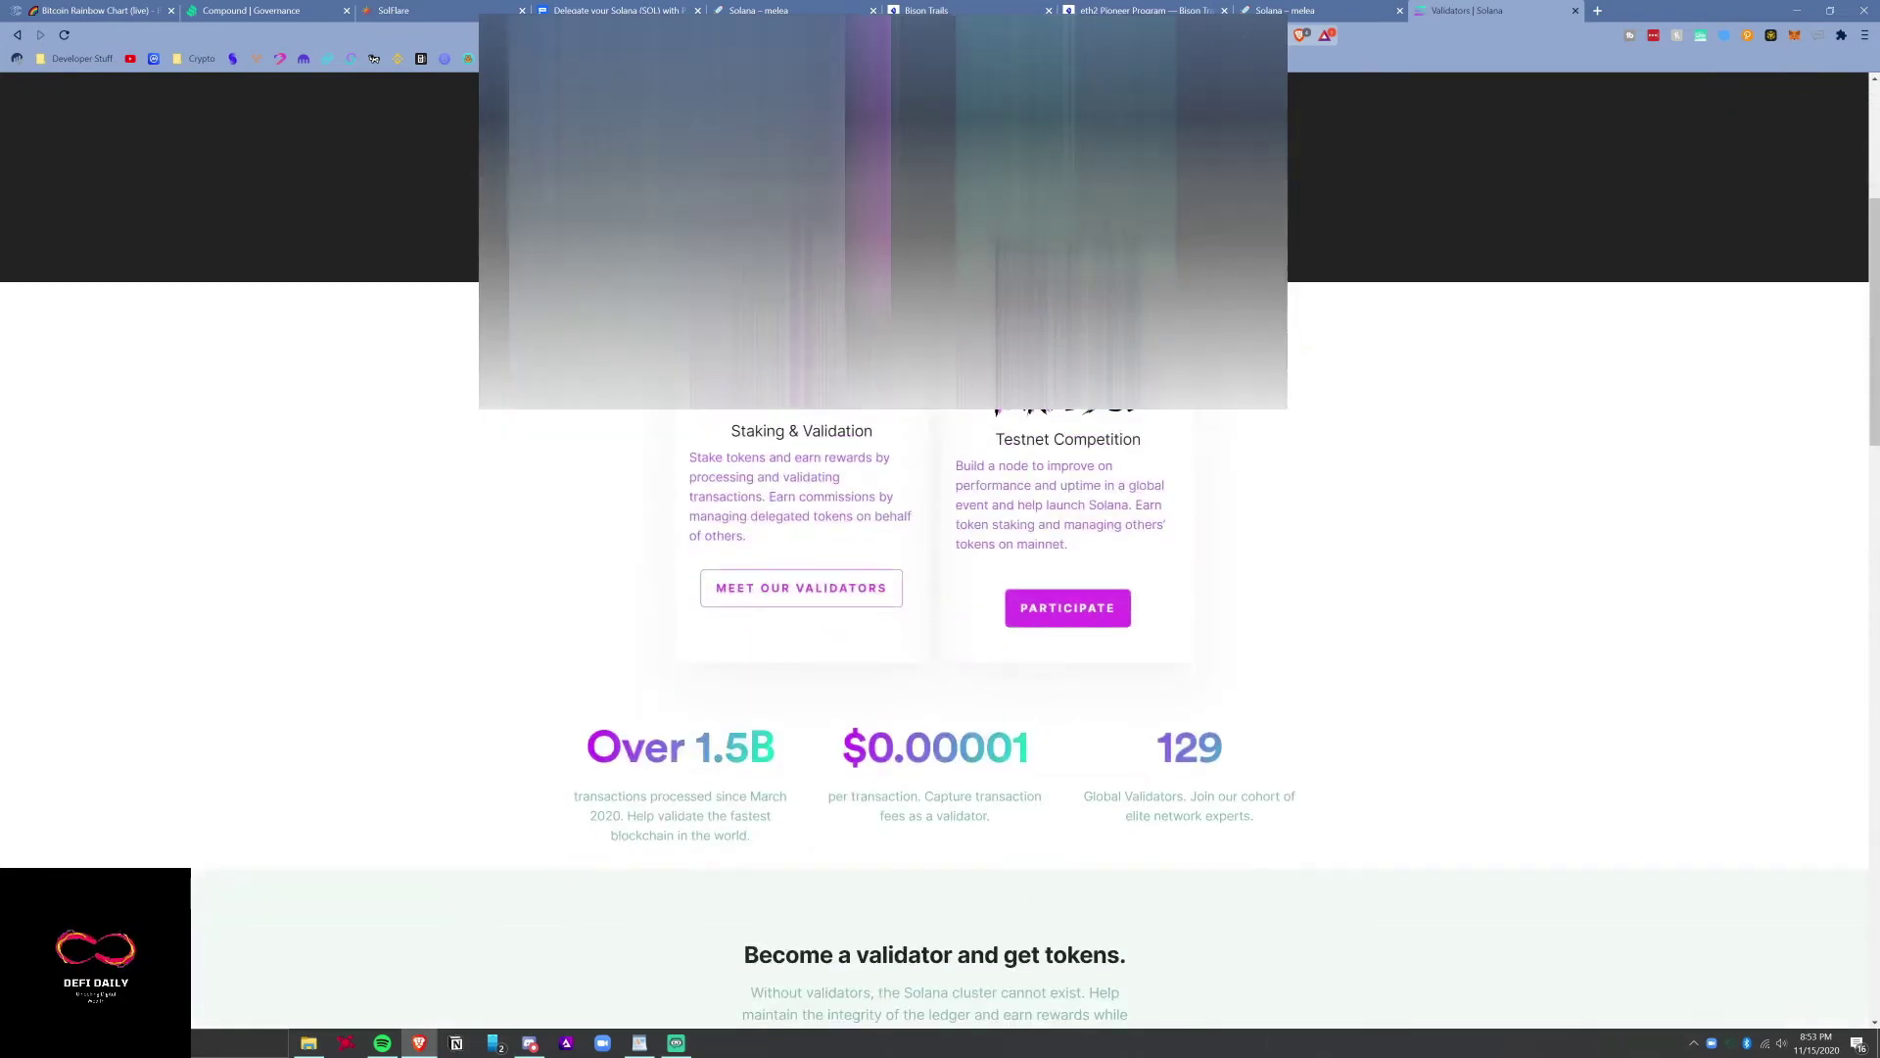
scroll(828, 593, "down", 5)
scroll(824, 593, "down", 5)
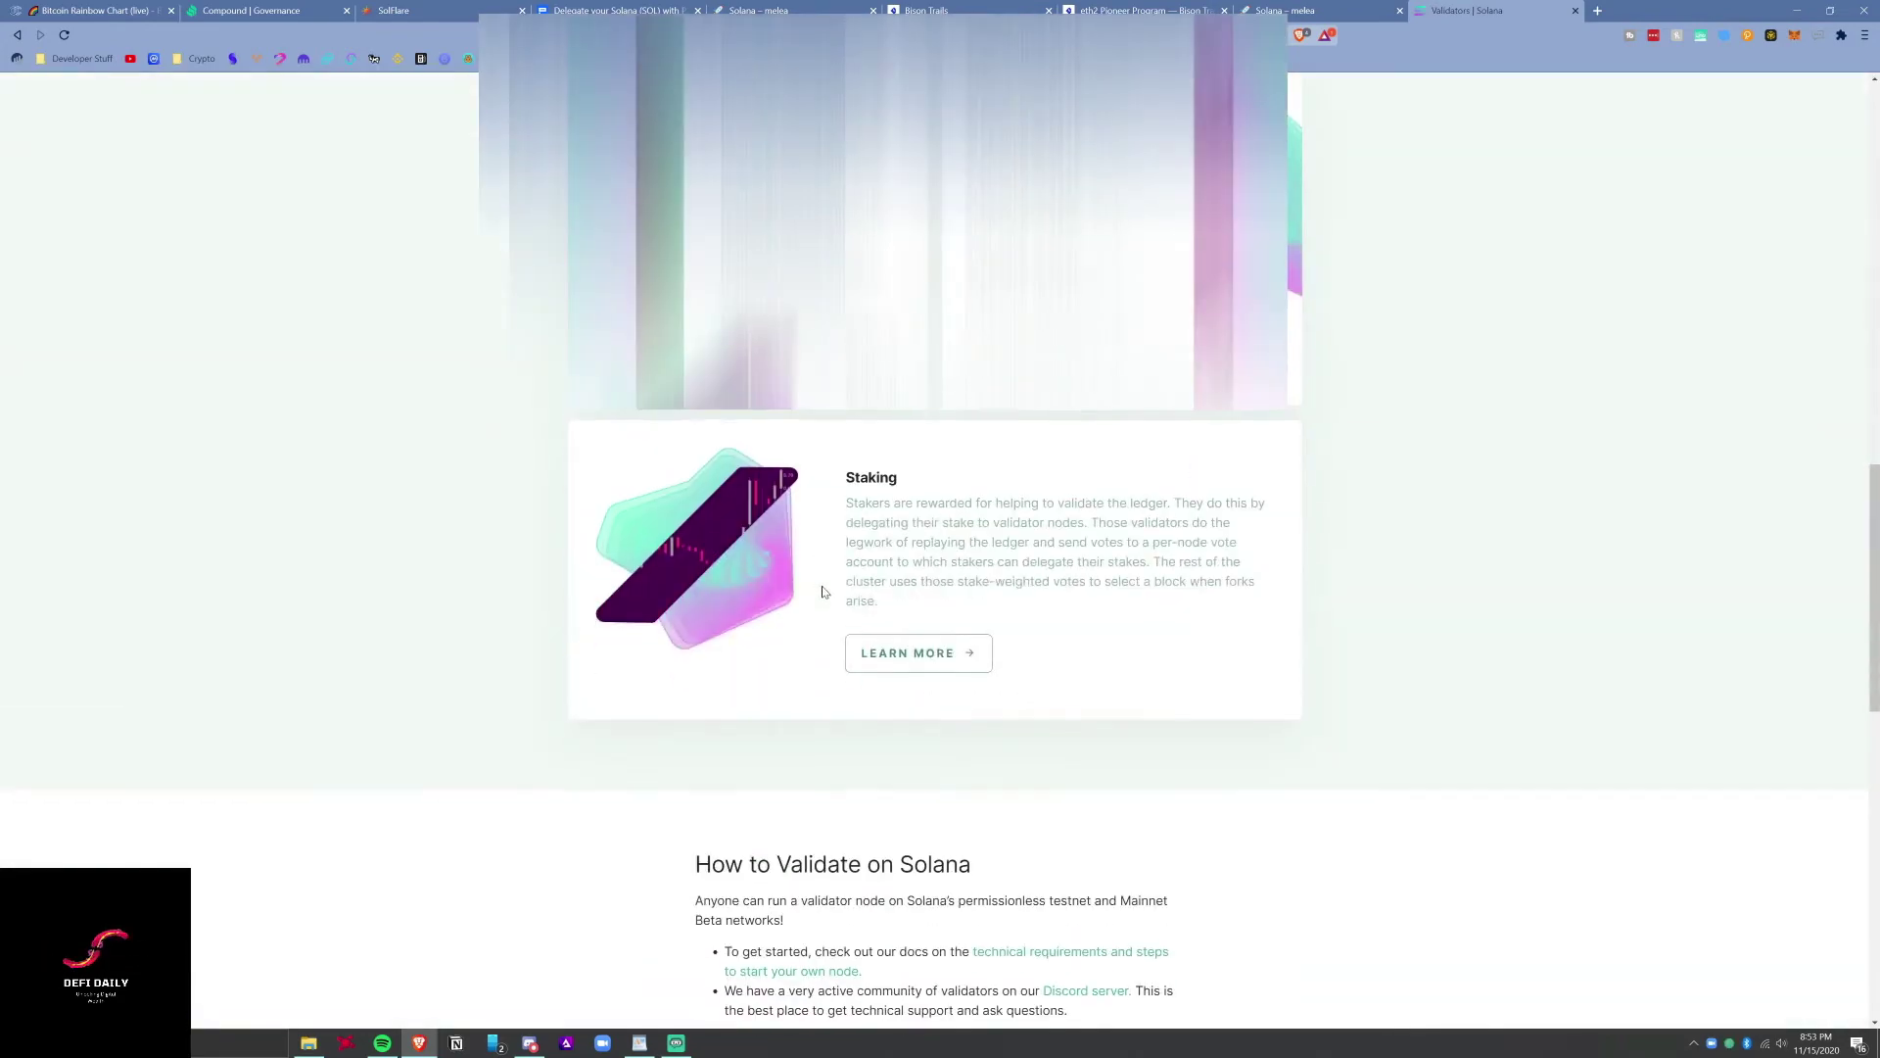
scroll(995, 617, "down", 8)
scroll(995, 617, "down", 4)
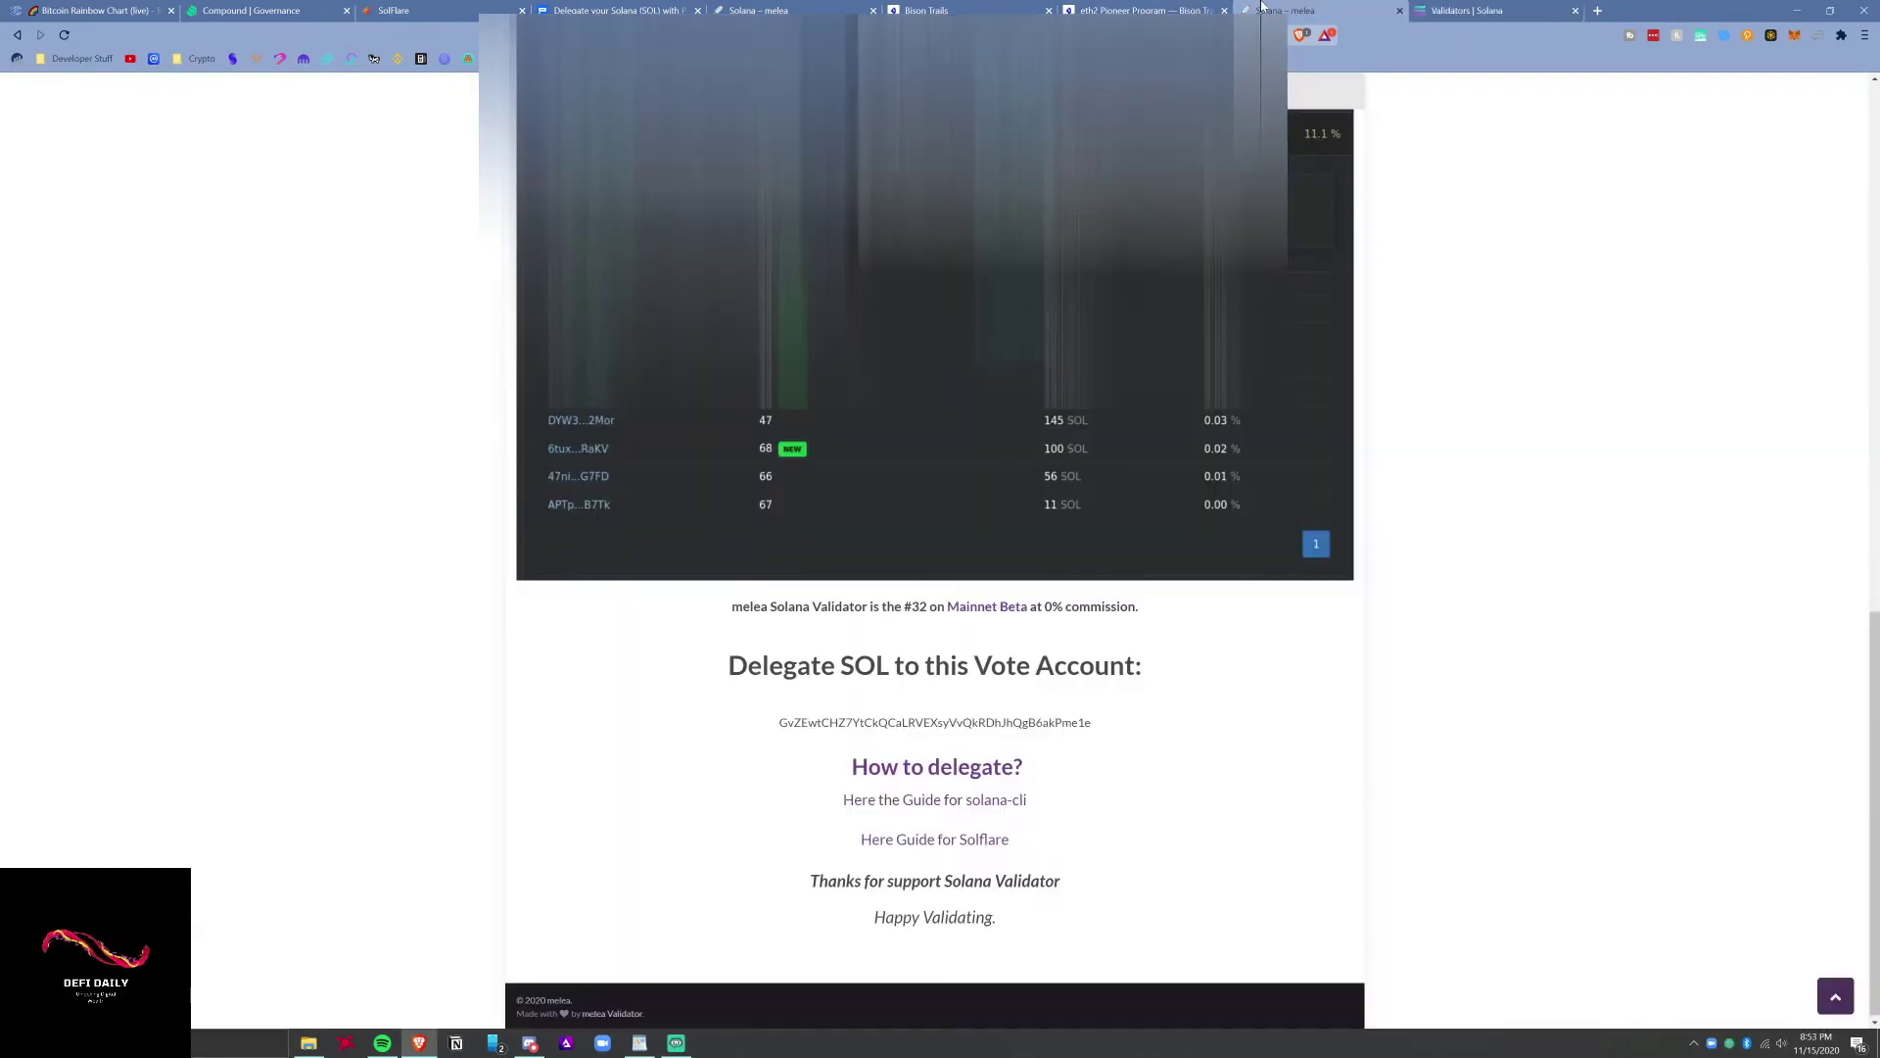
left_click(1283, 10)
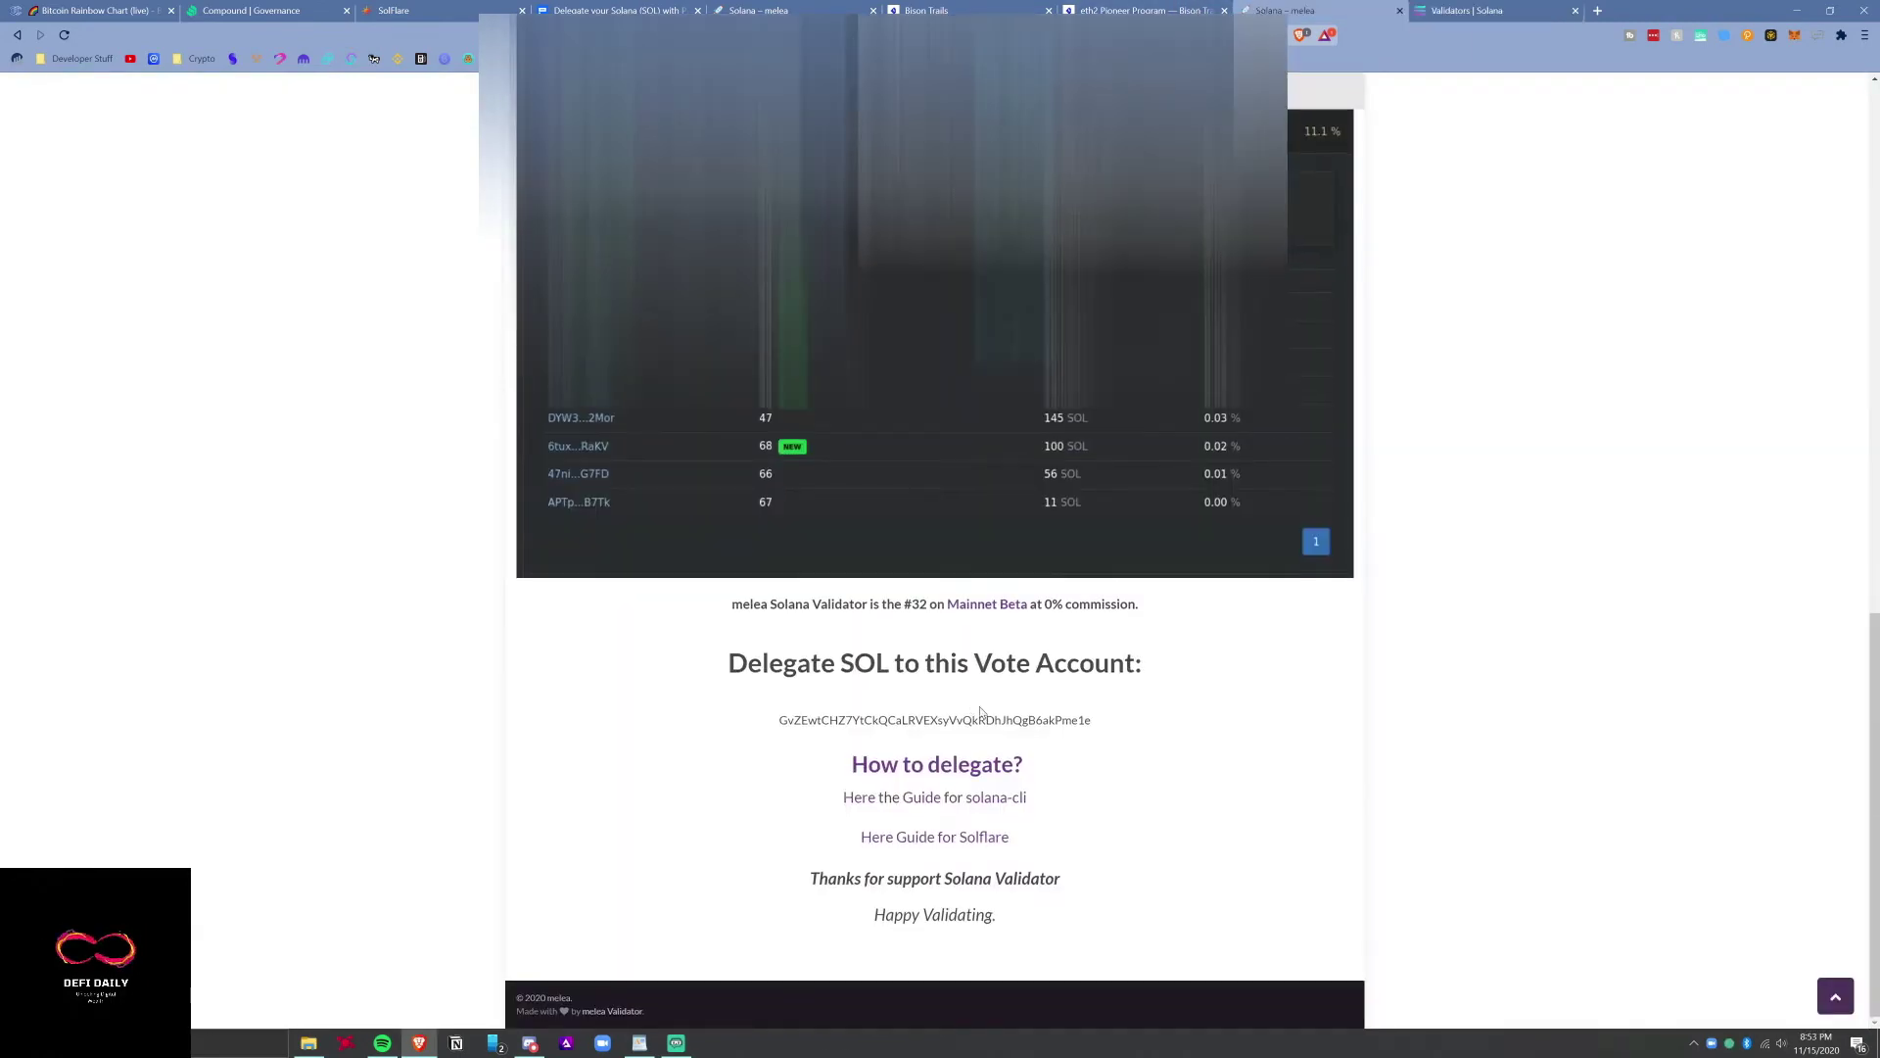
scroll(975, 710, "up", 5)
scroll(1058, 582, "up", 4)
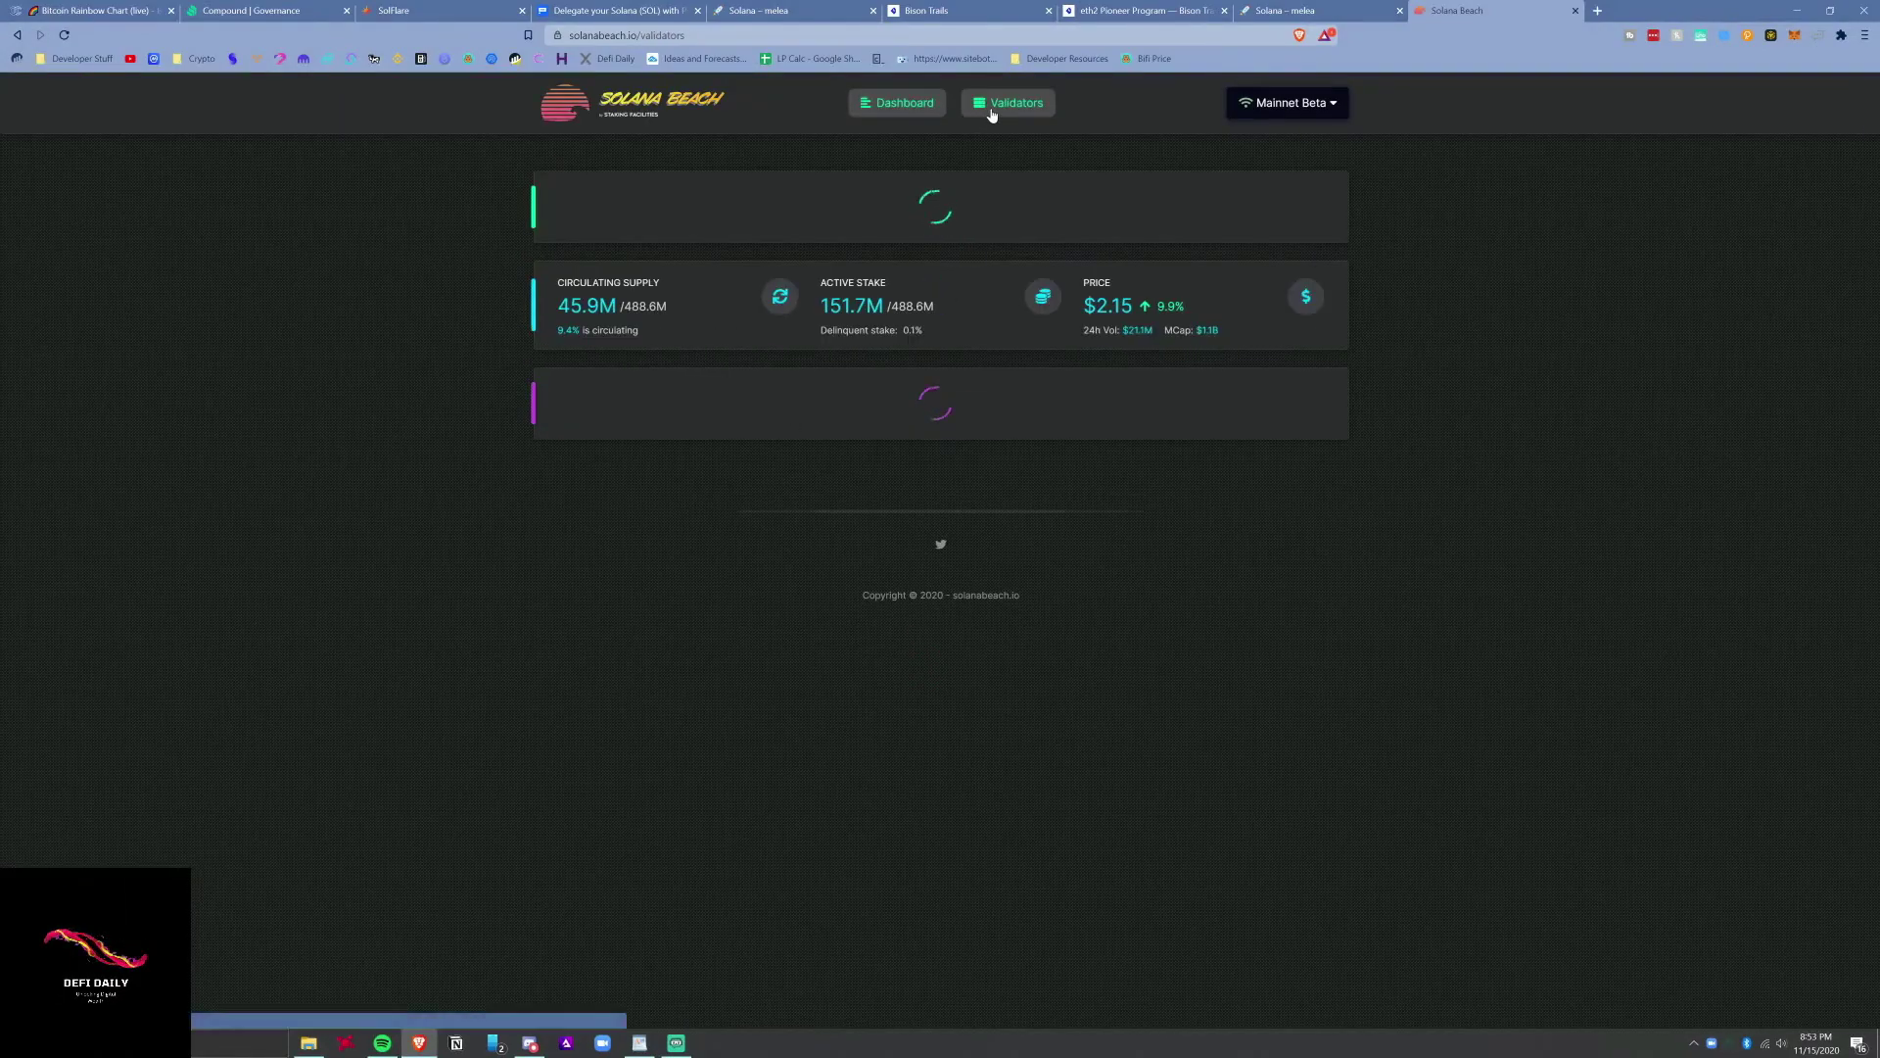
Switch Solana Beach to its Validators table, scroll it, and read the note urging delegation to smaller validators.
left_click(989, 112)
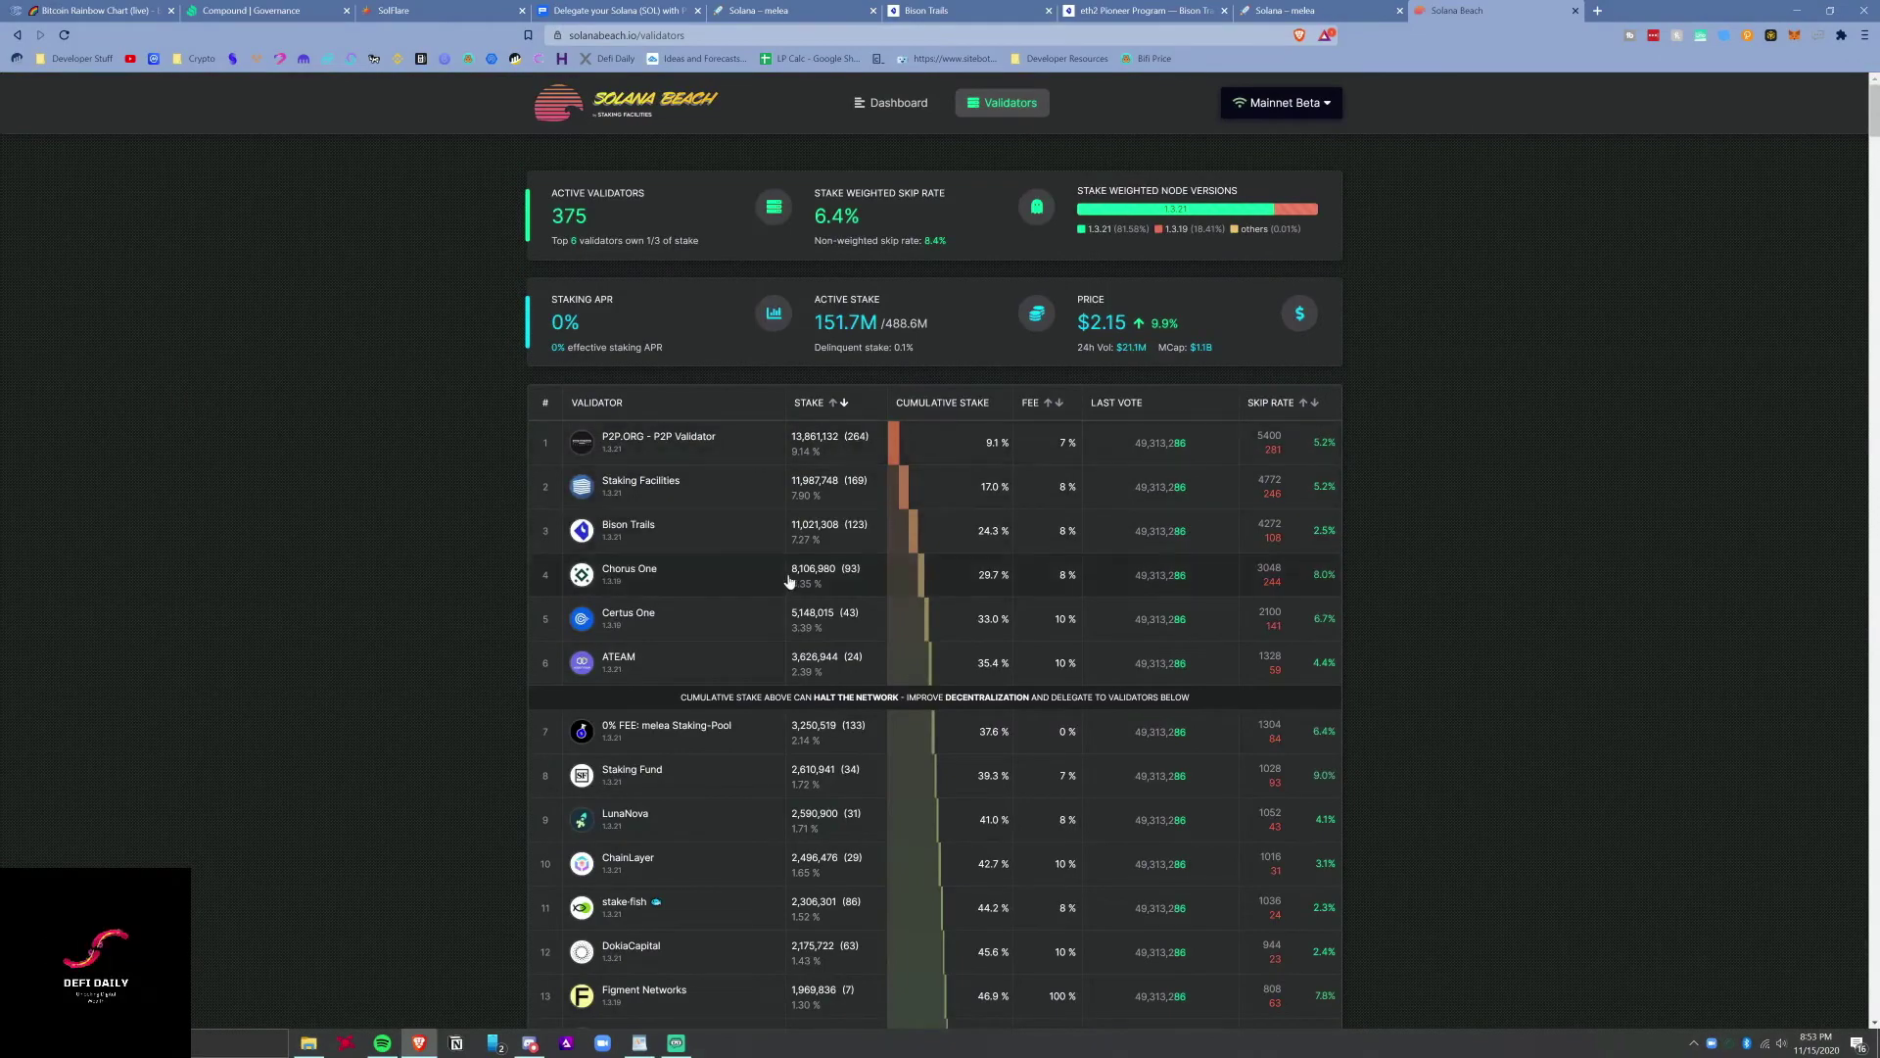
scroll(687, 684, "down", 1)
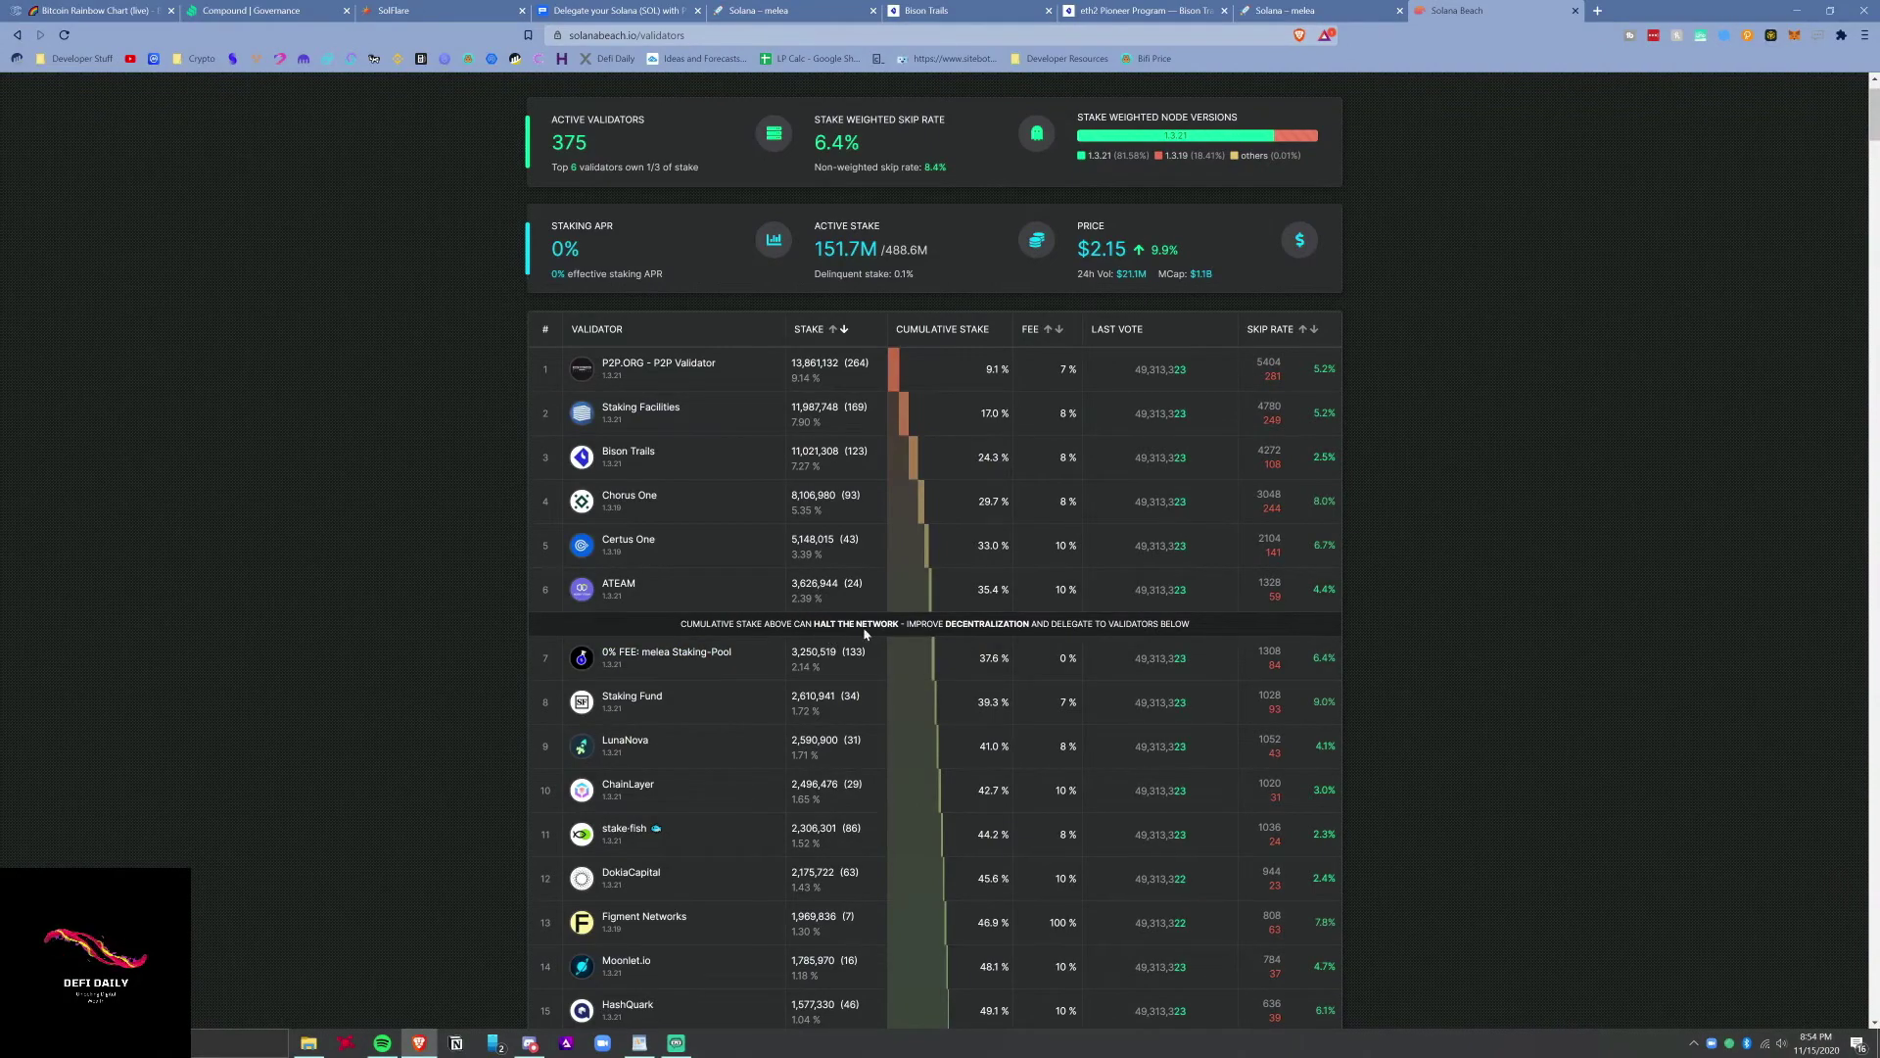
left_click_drag(947, 629, 1184, 625)
left_click(1347, 616)
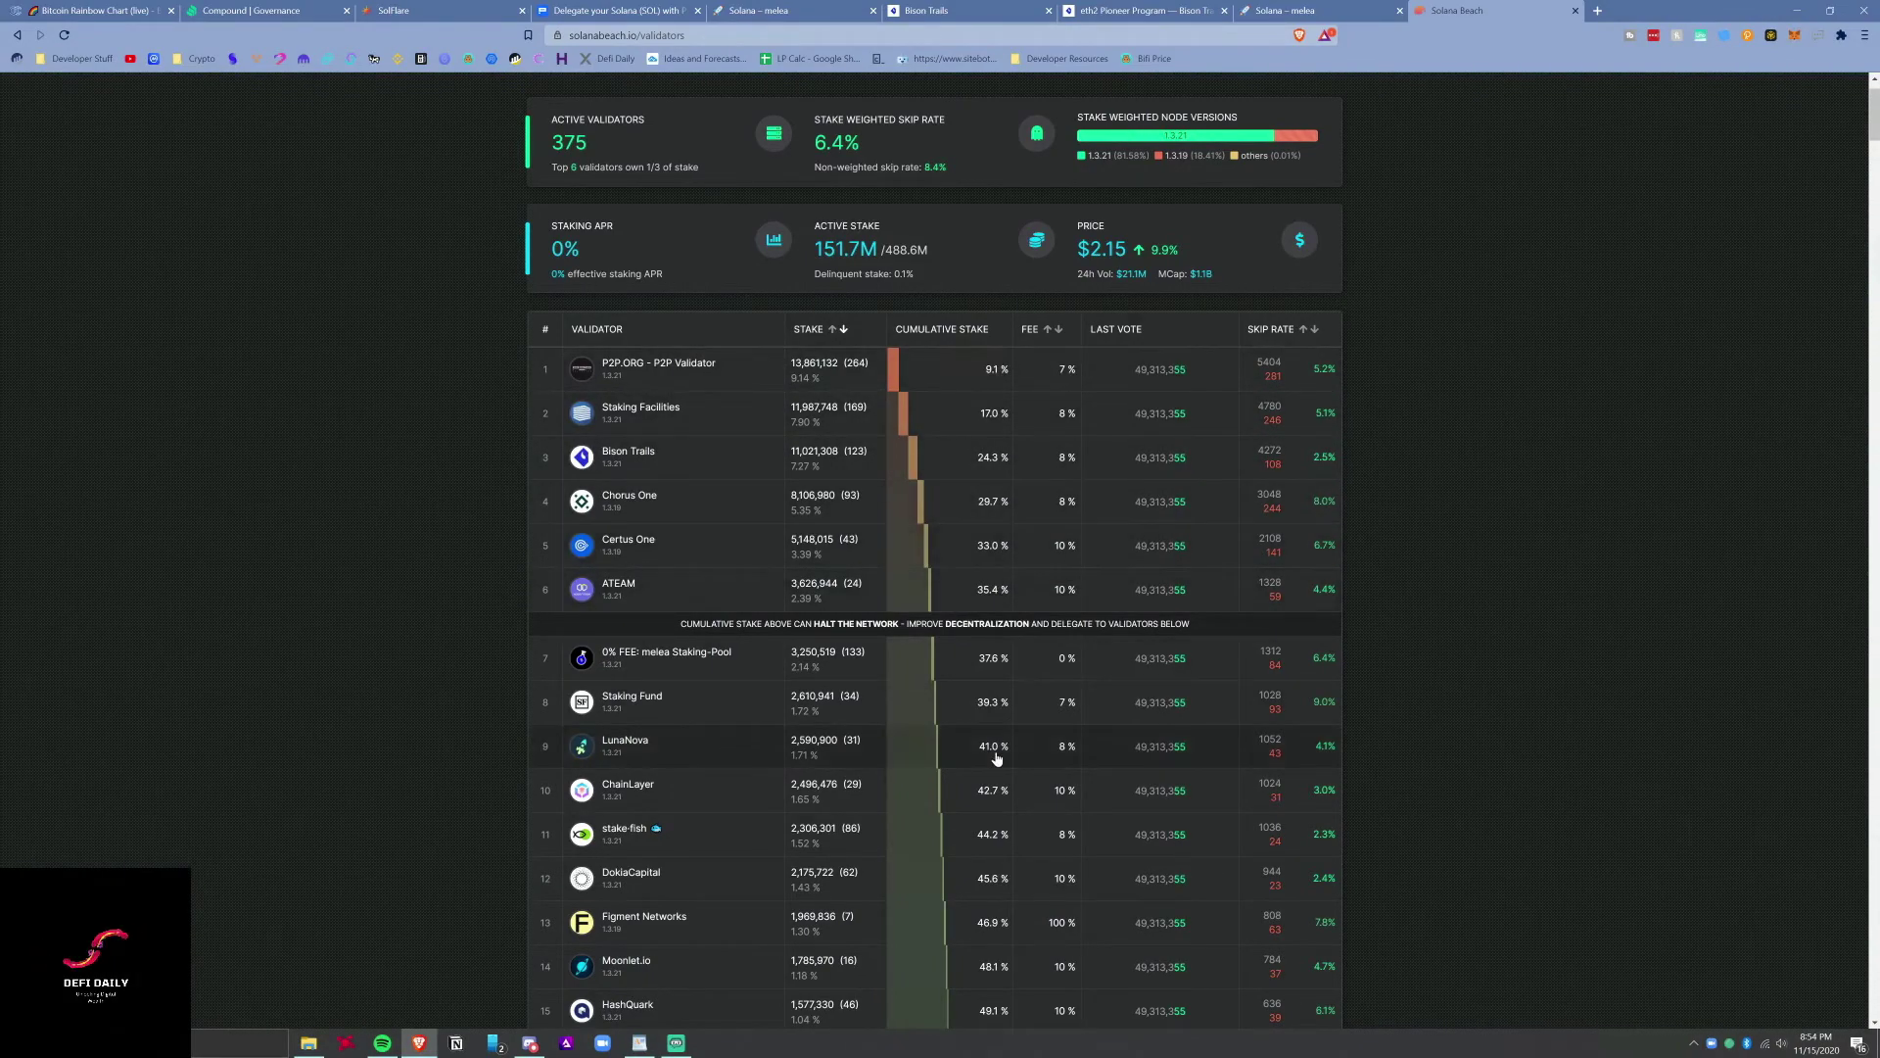
scroll(1004, 423, "up", 1)
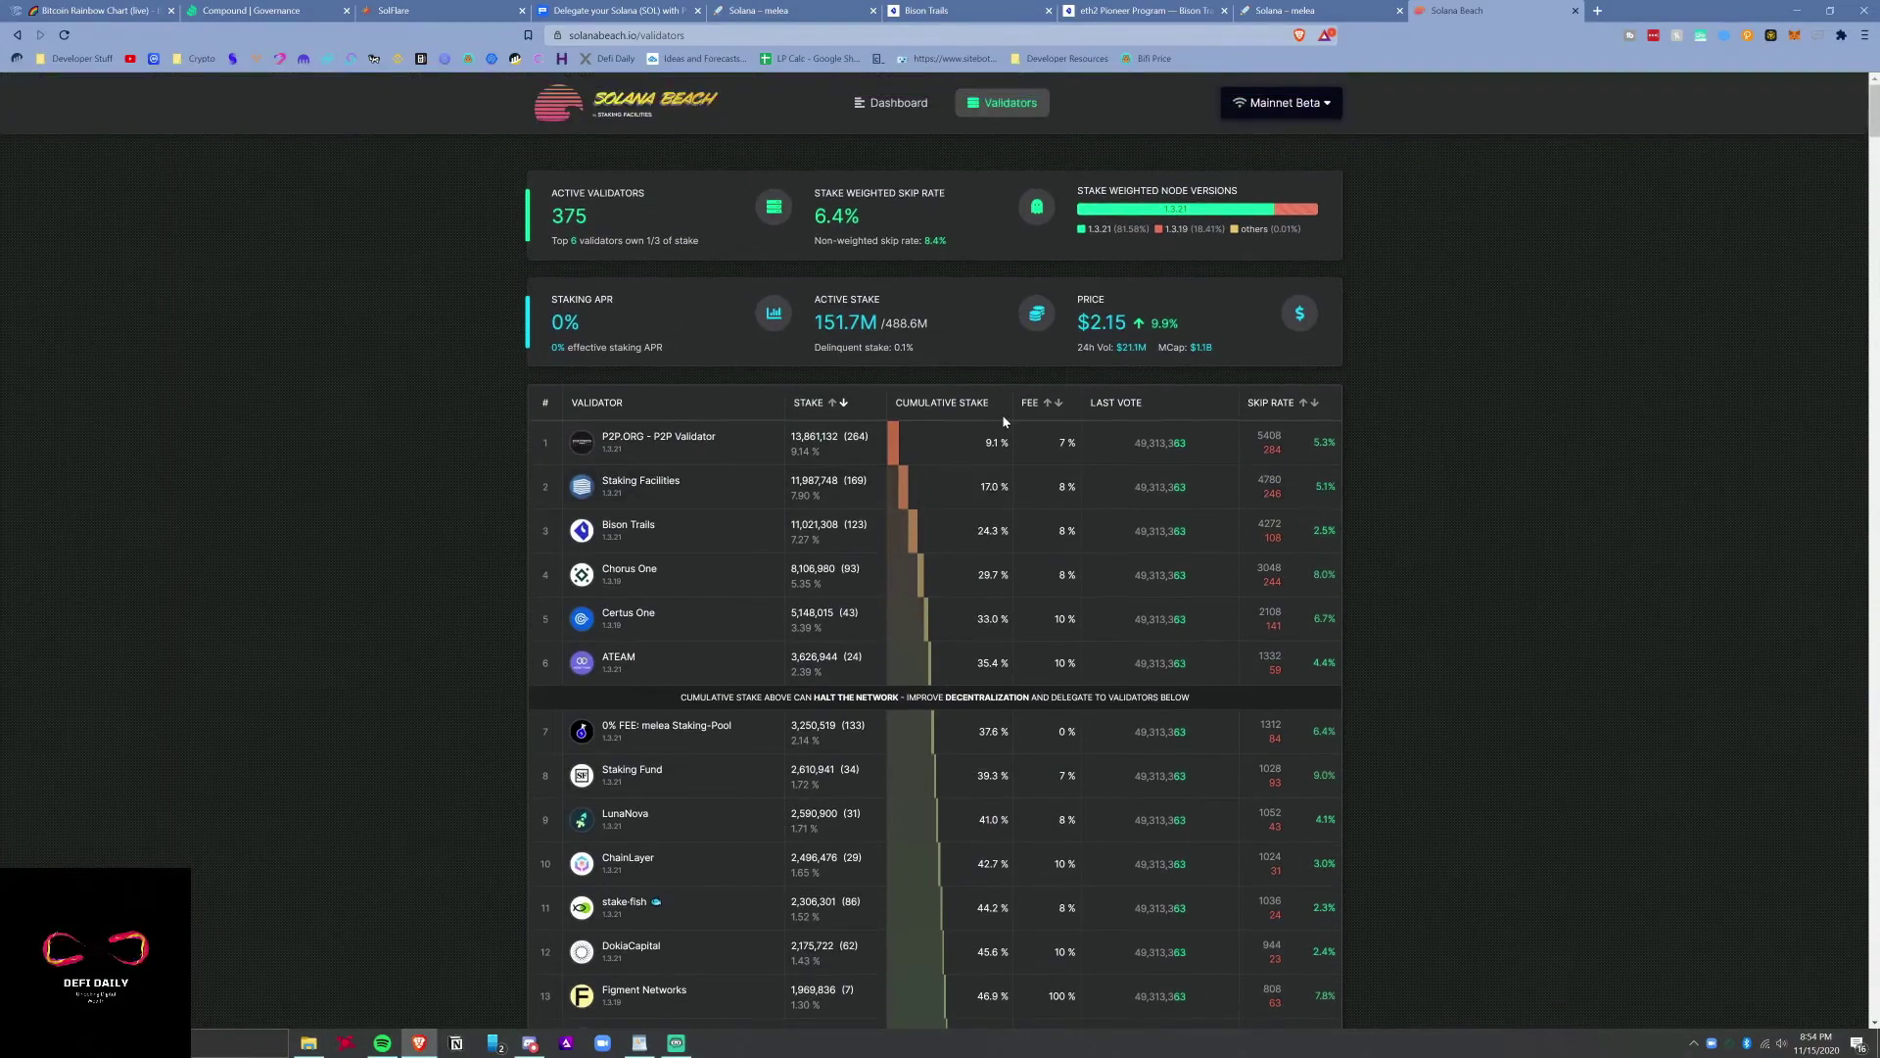
scroll(769, 216, "down", 3)
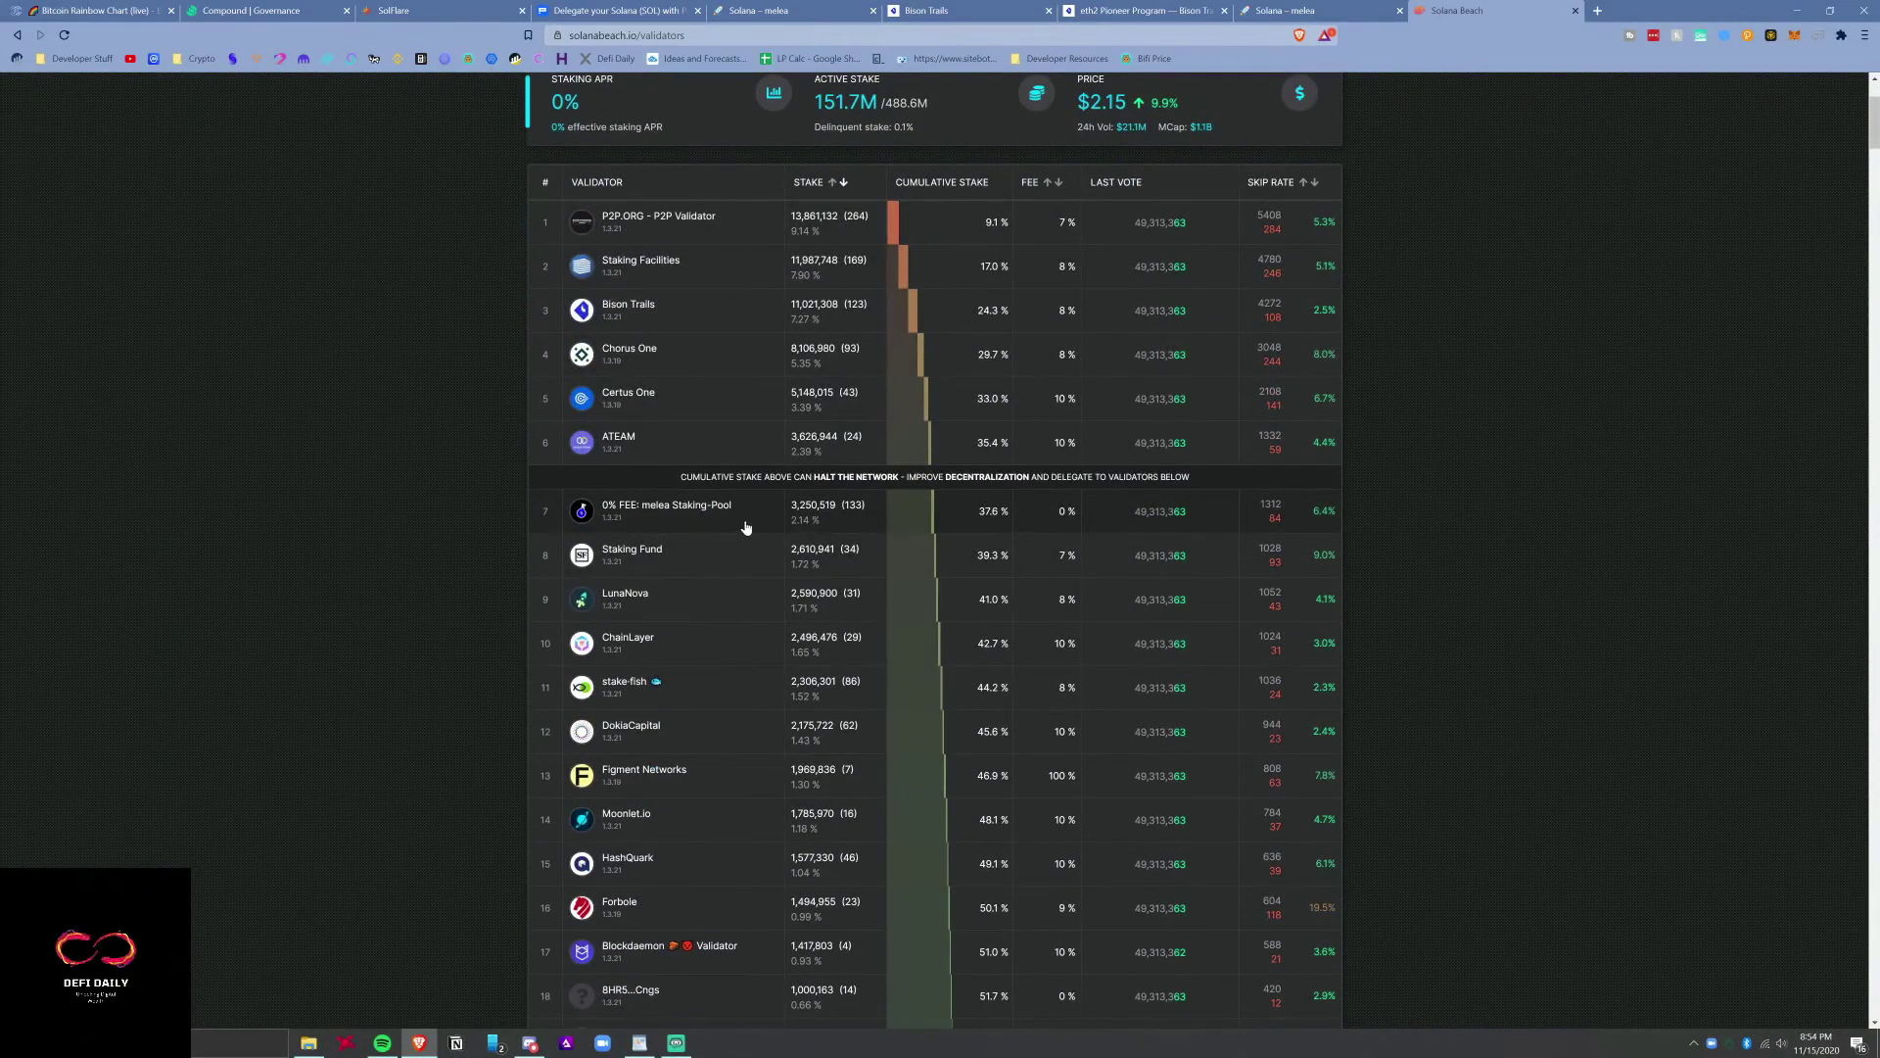
Check the melea validator pages and the delegation guide, then return to the Solflare staking dashboard.
left_click(1302, 10)
left_click(773, 10)
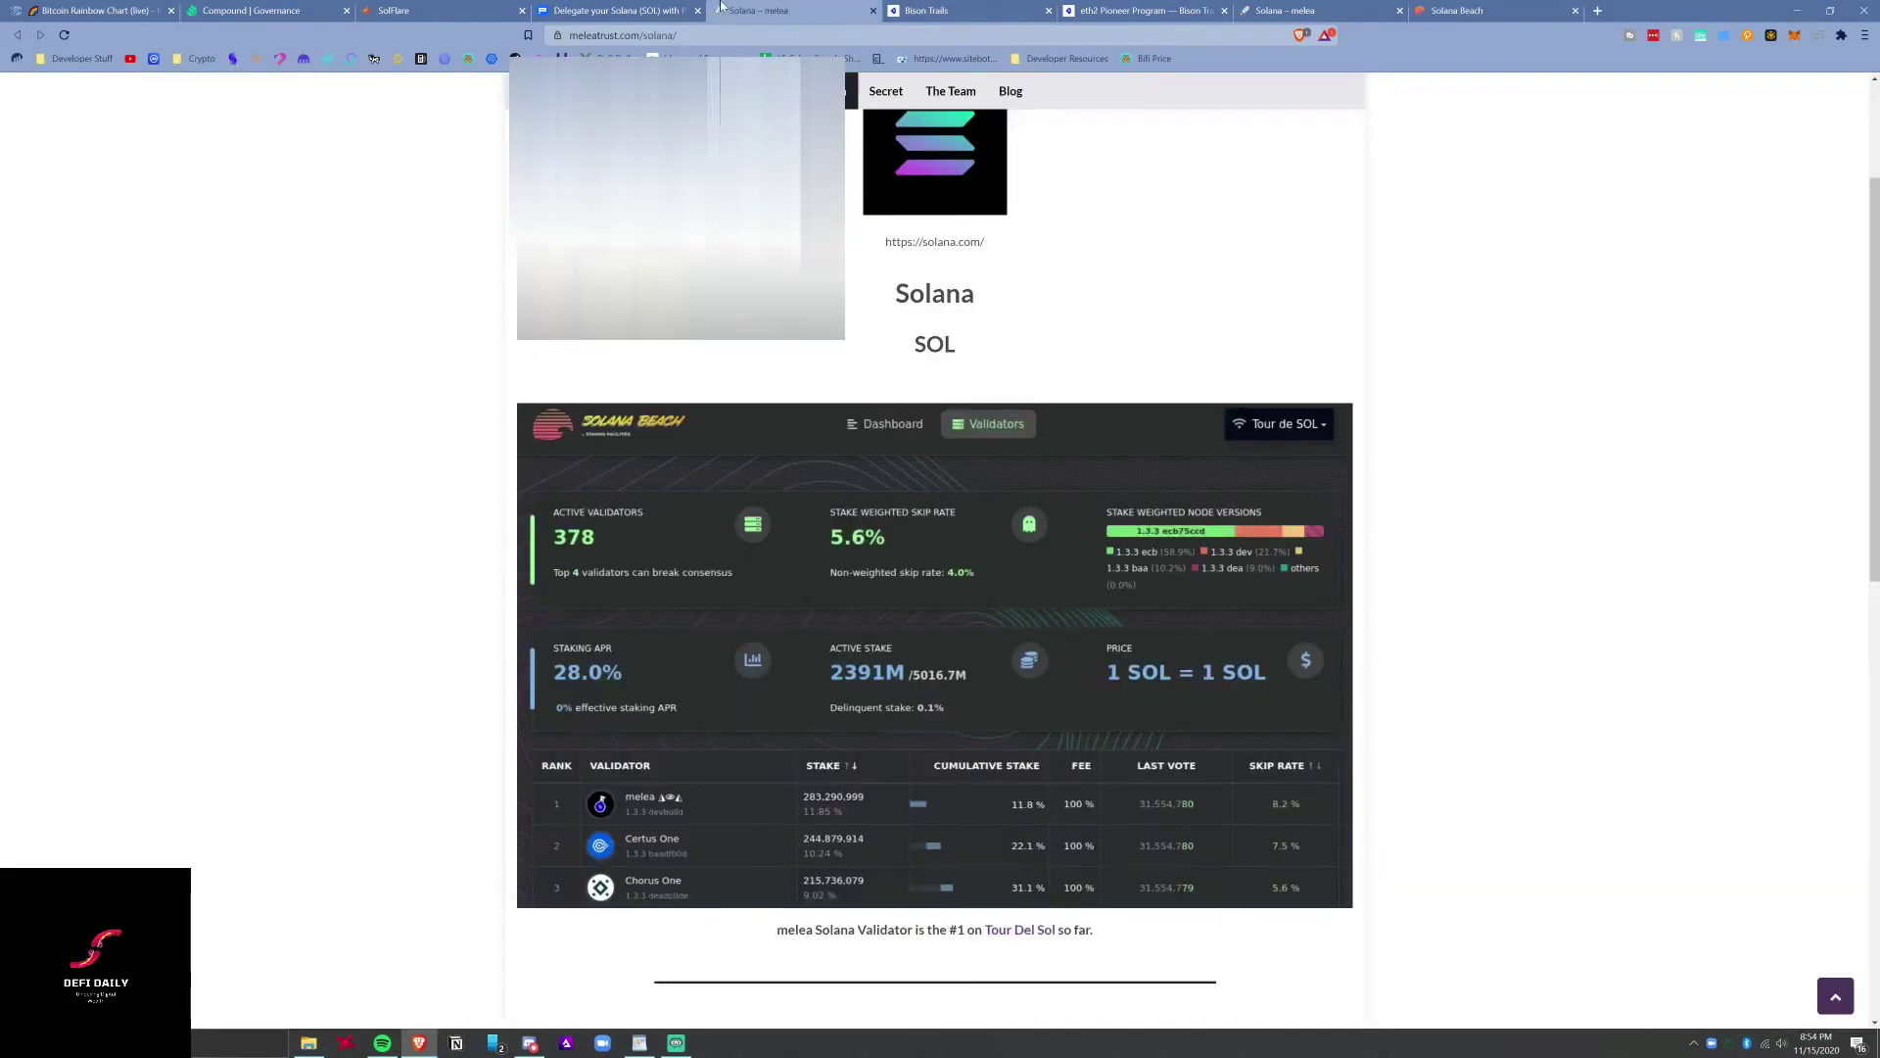
left_click(667, 9)
left_click(431, 9)
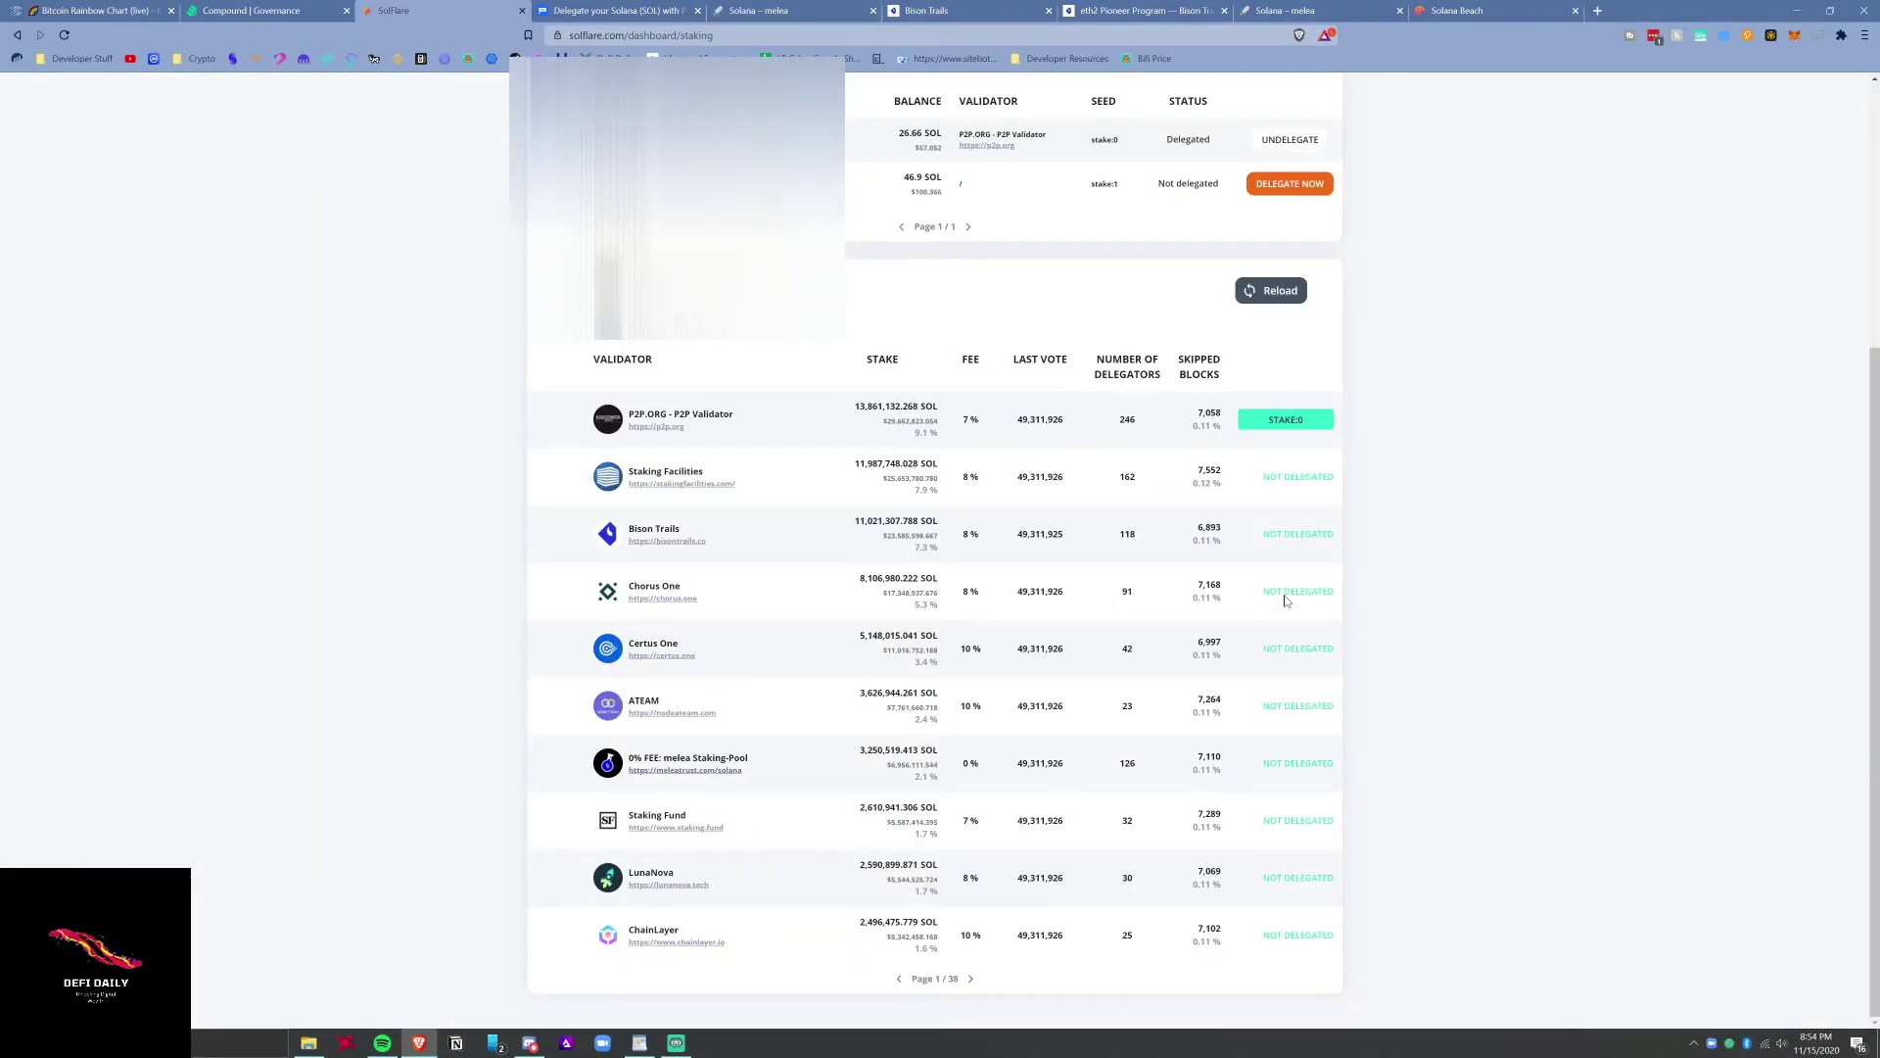
scroll(1293, 431, "up", 4)
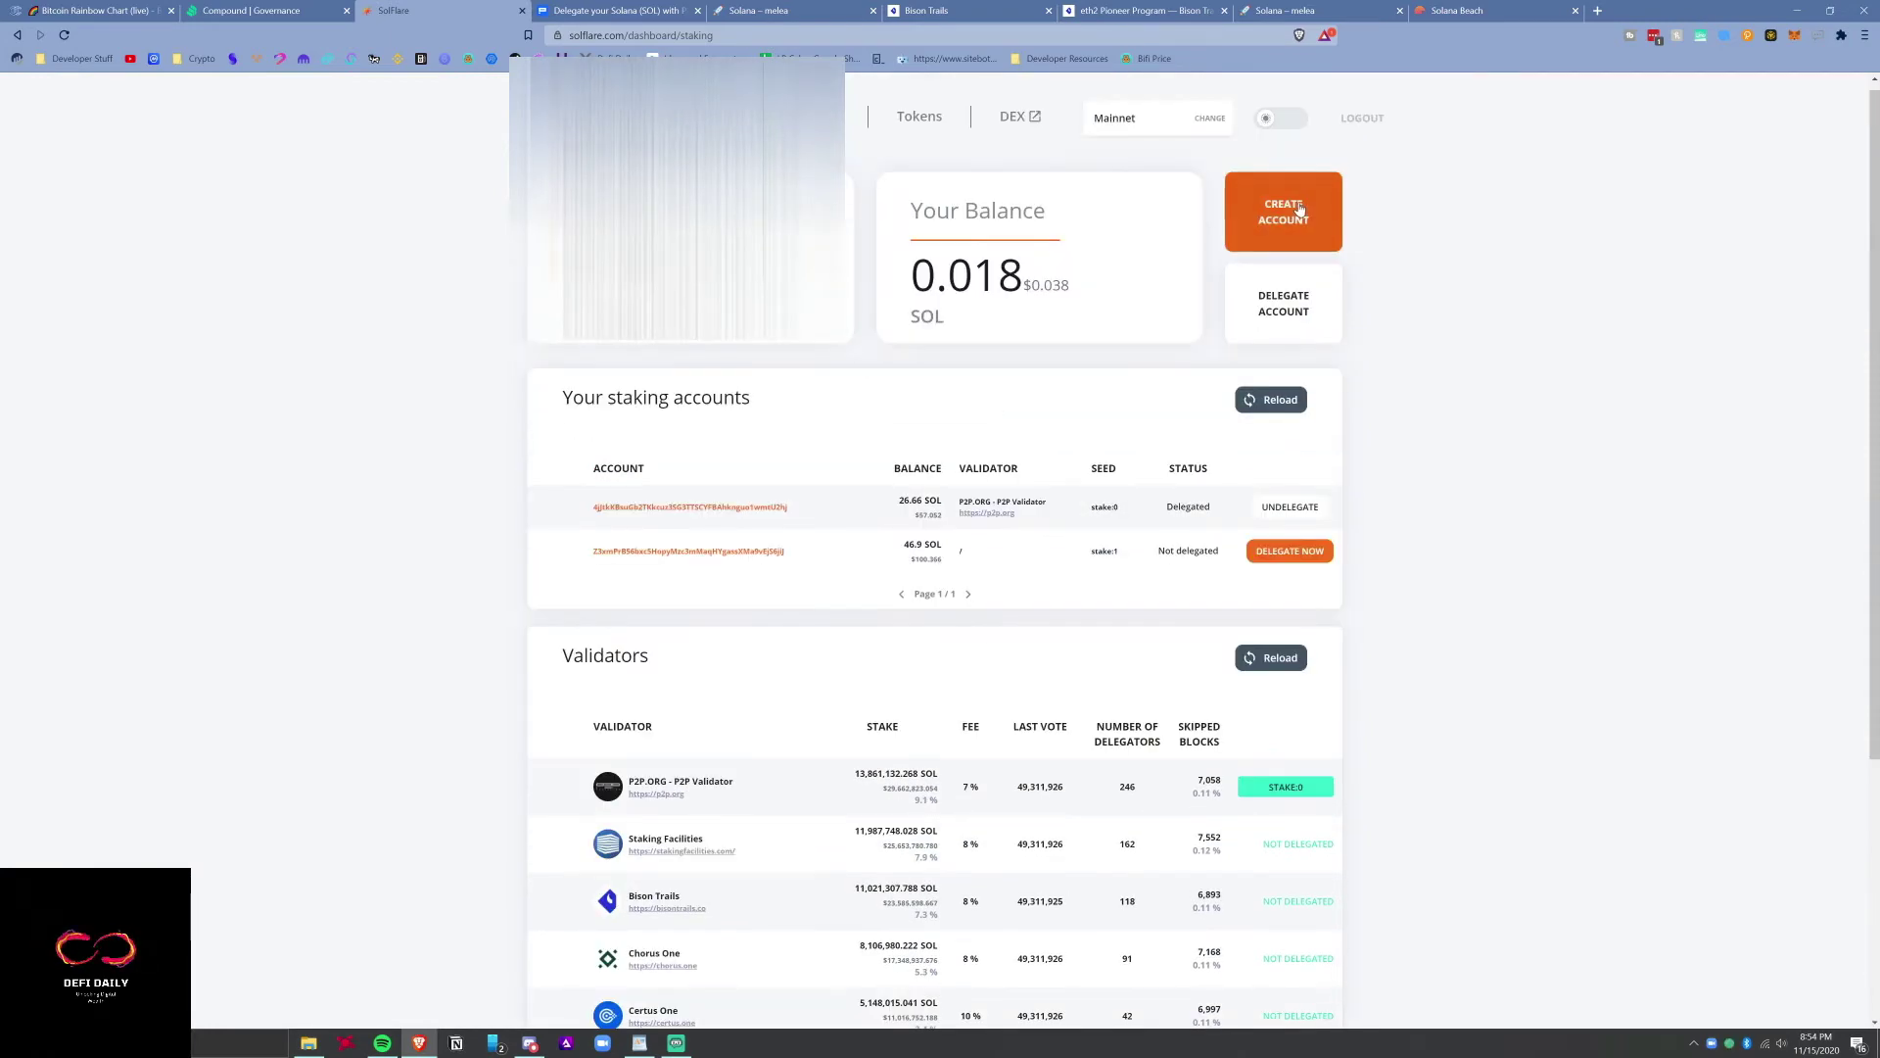
Choose the 0% FEE: melea Staking-Pool validator for the 46.9 SOL stake account.
left_click(1291, 552)
left_click(915, 499)
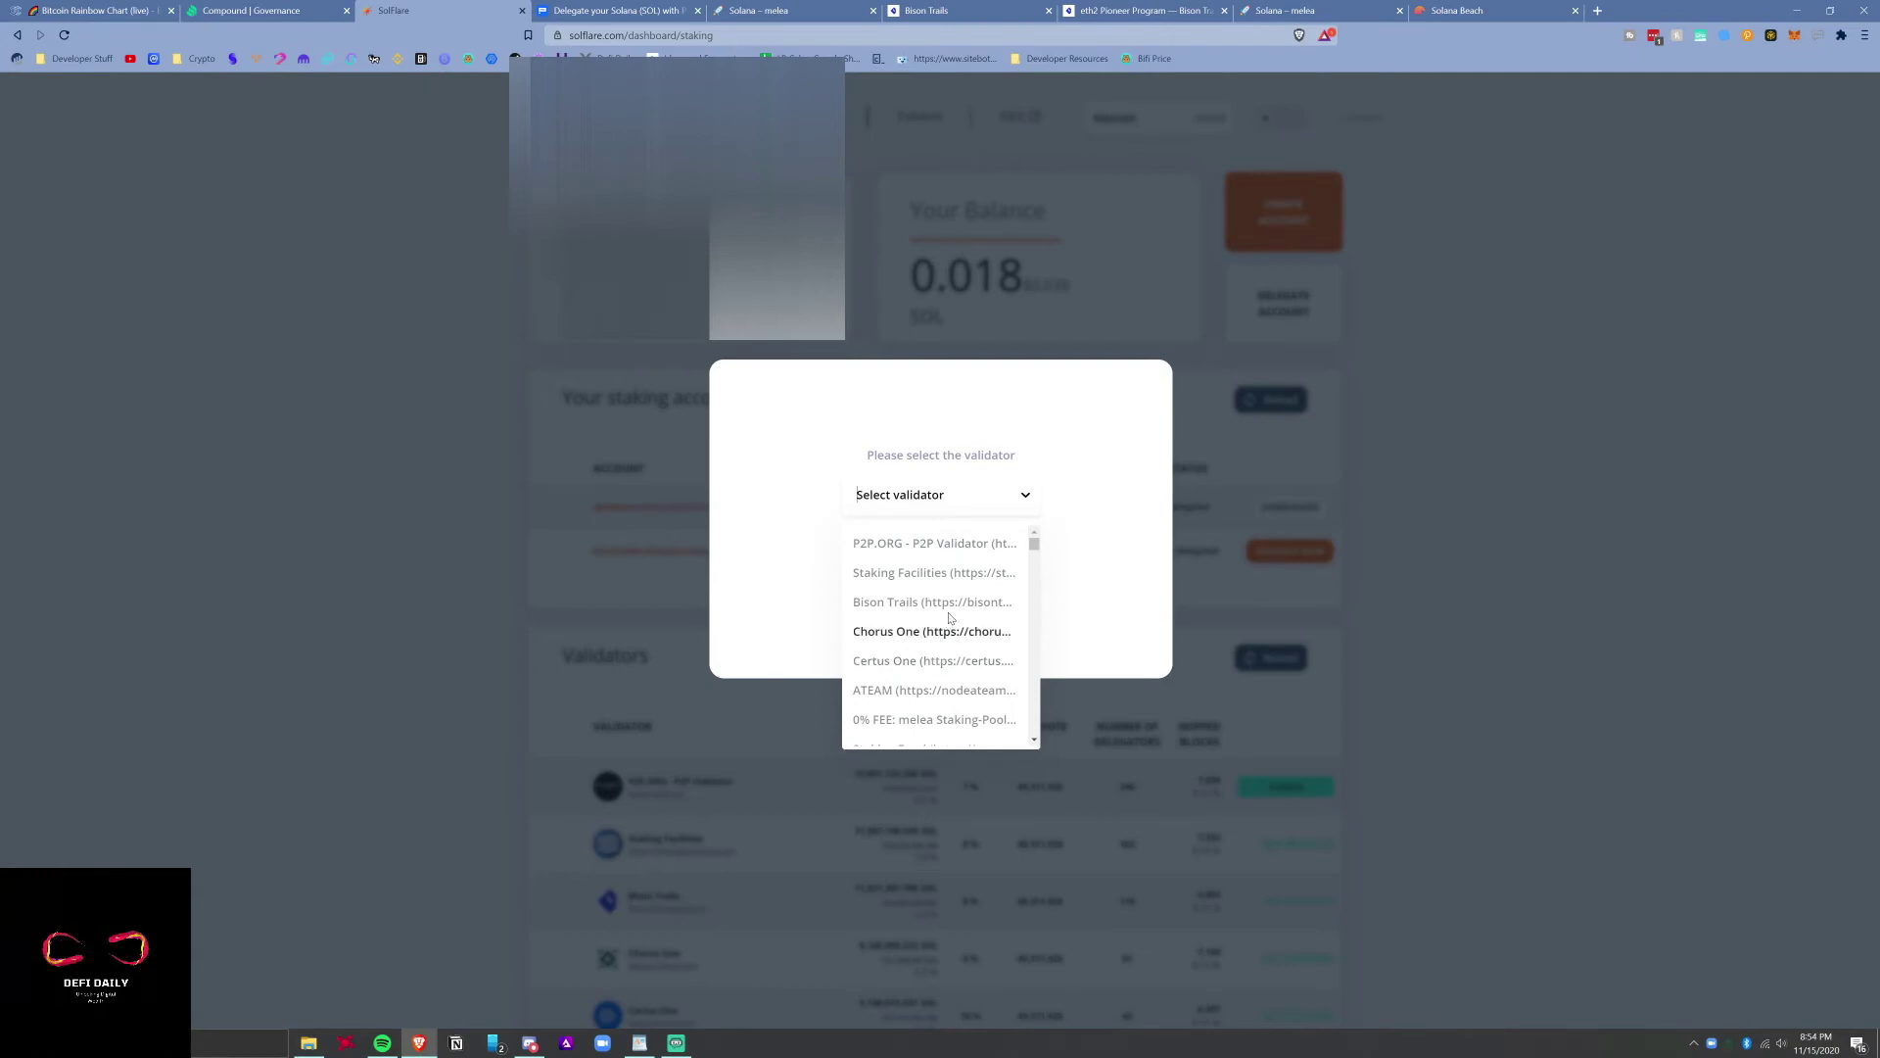
left_click(969, 720)
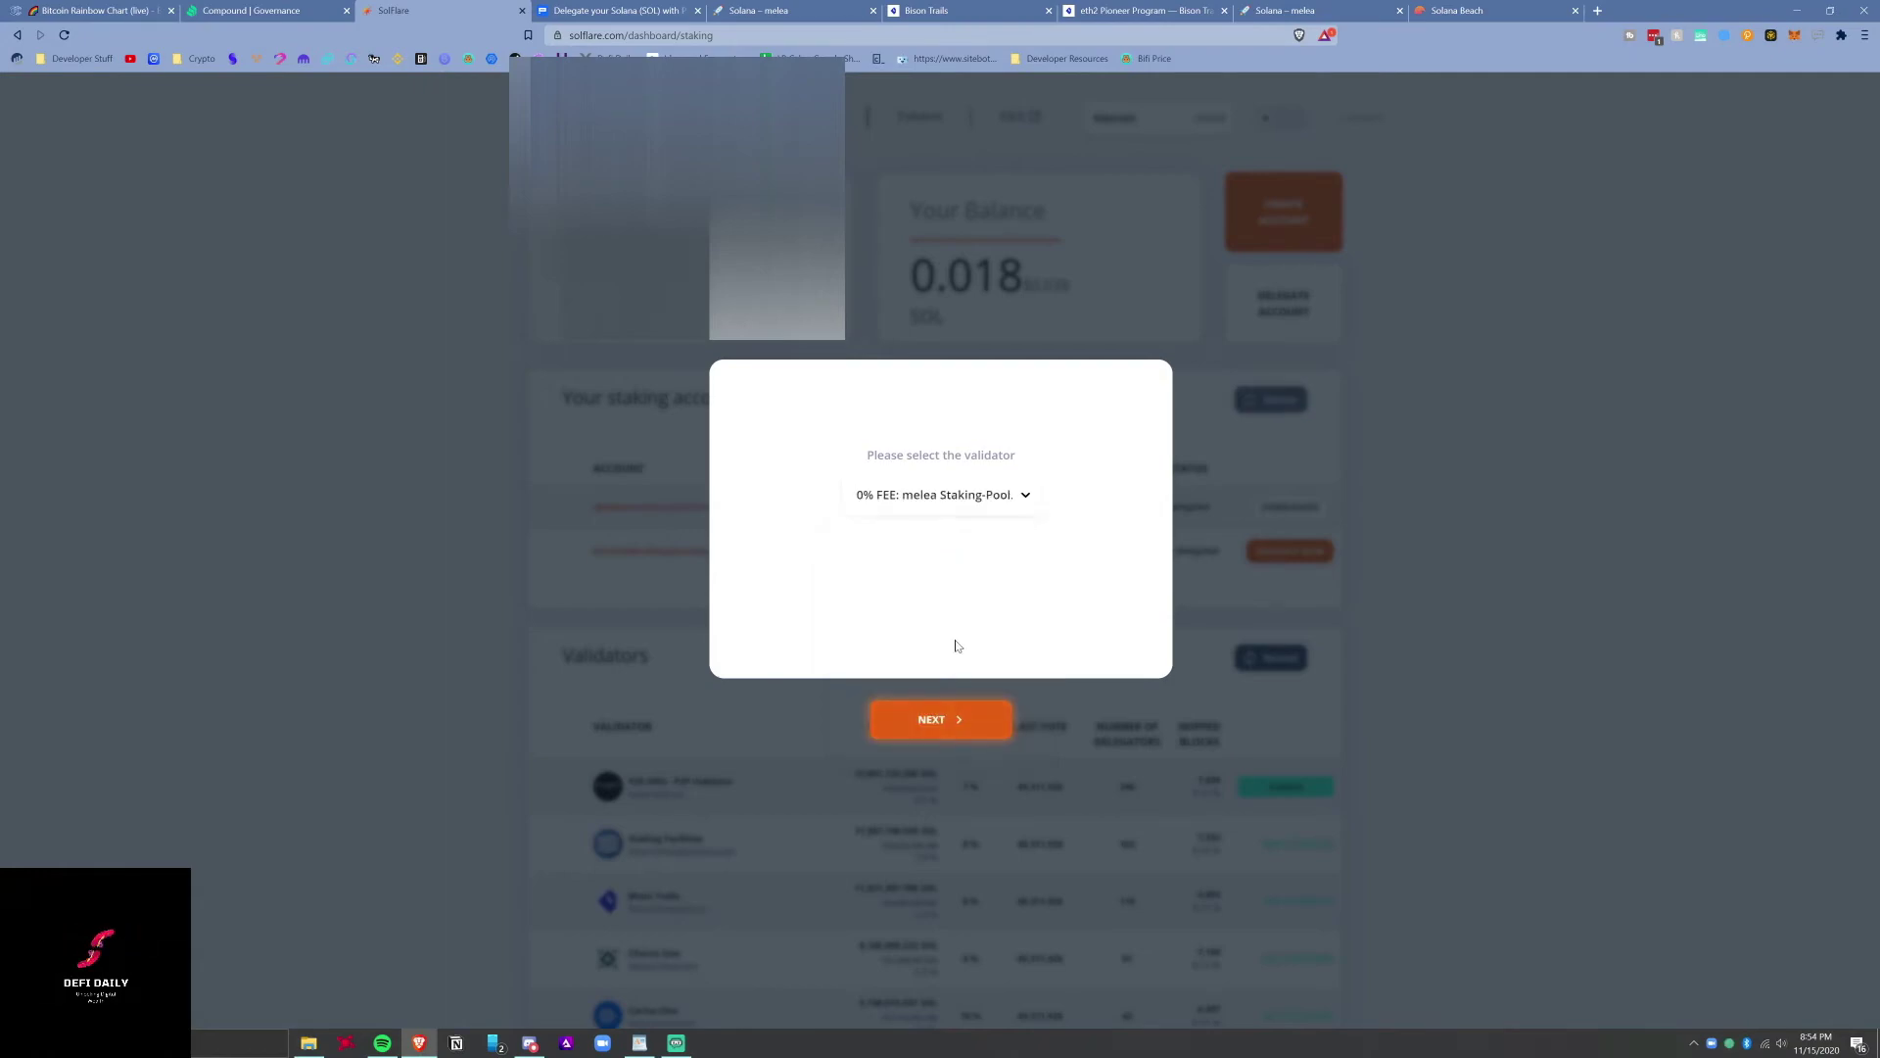
left_click(936, 717)
Fill in the saved wallet password and submit the delegation transaction.
left_click(1031, 547)
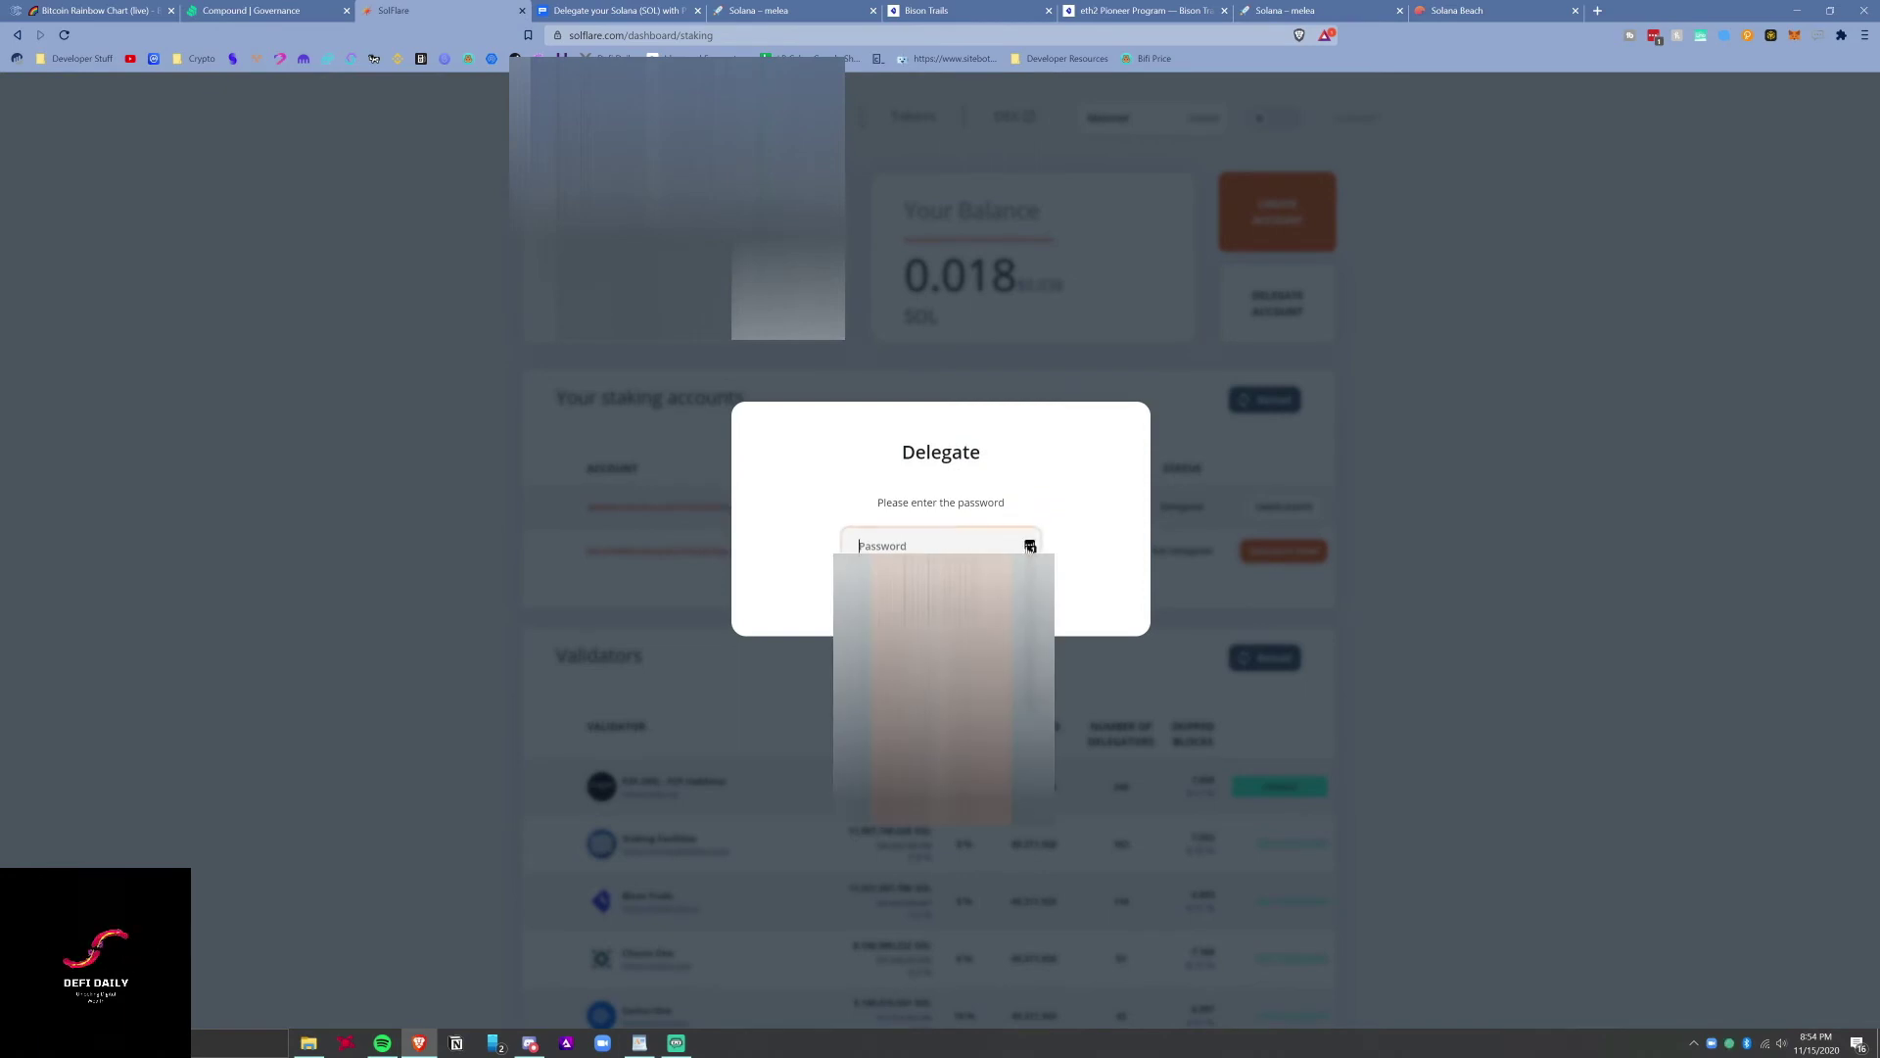
left_click(1030, 546)
key("Return")
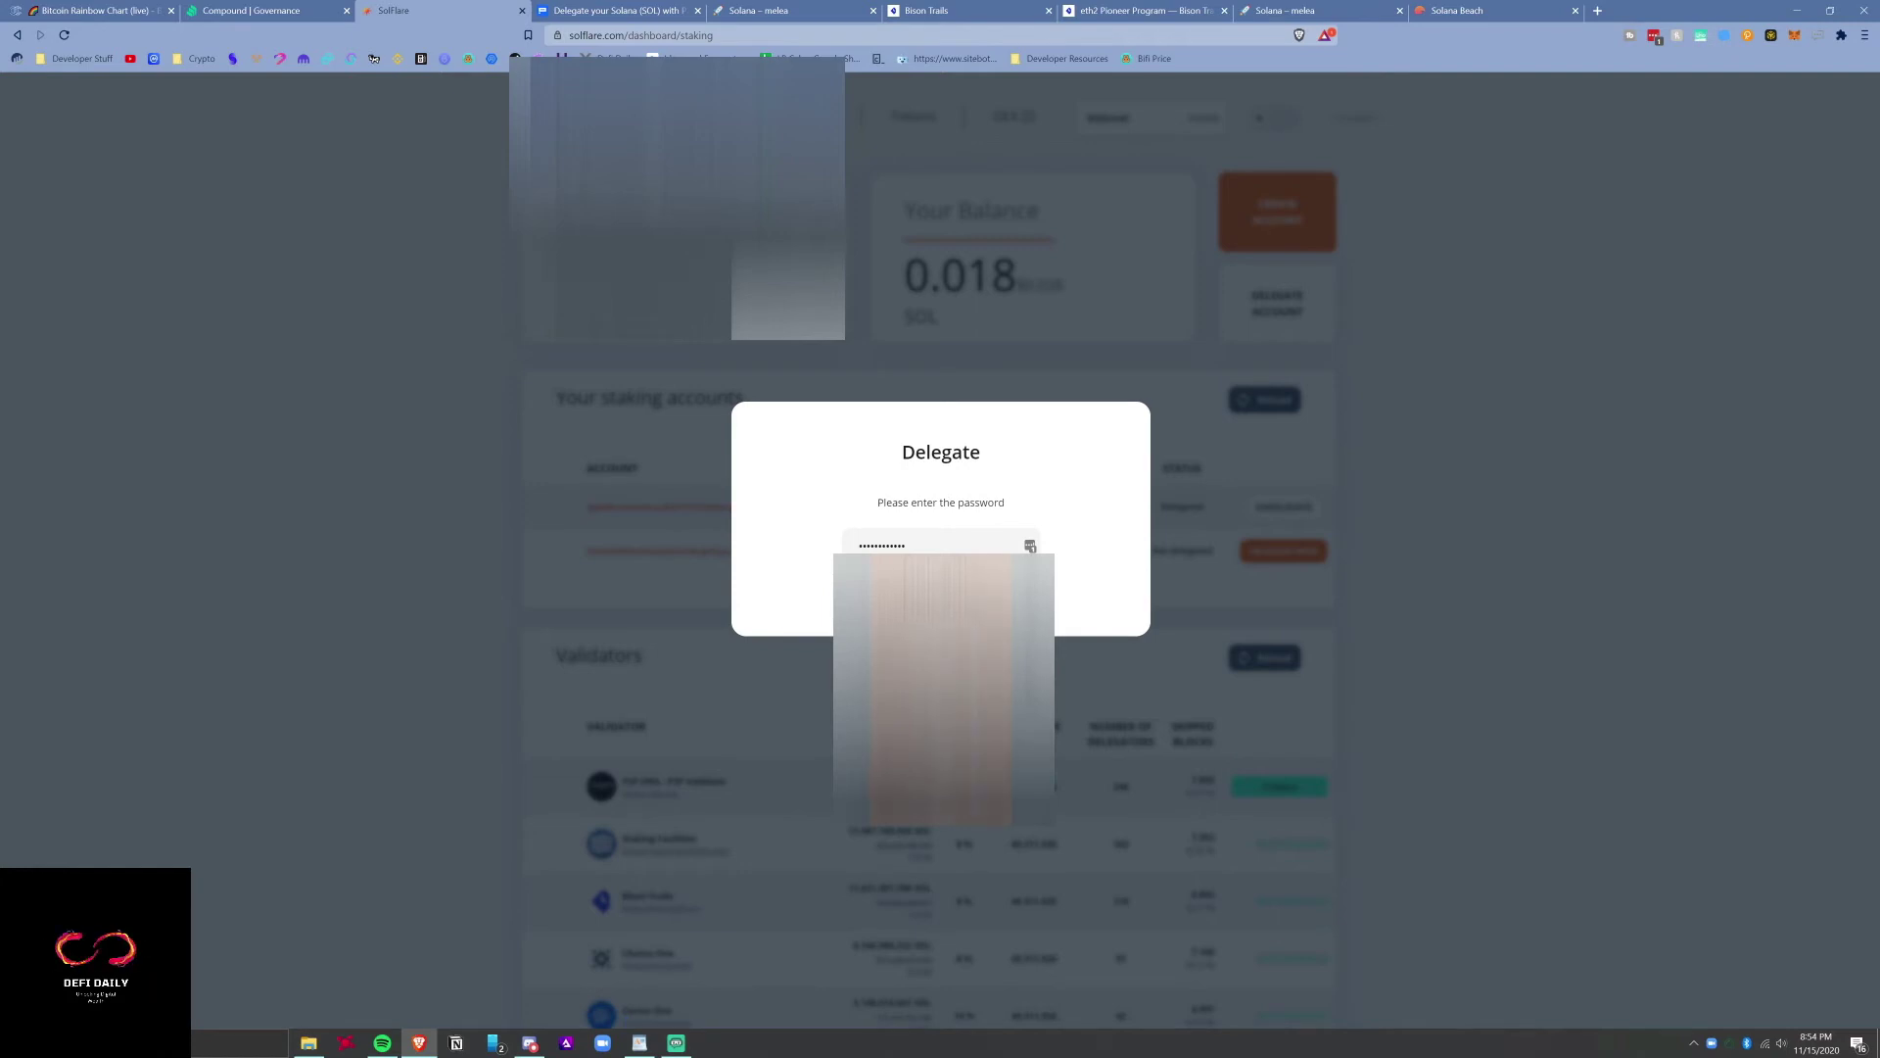
key("Return")
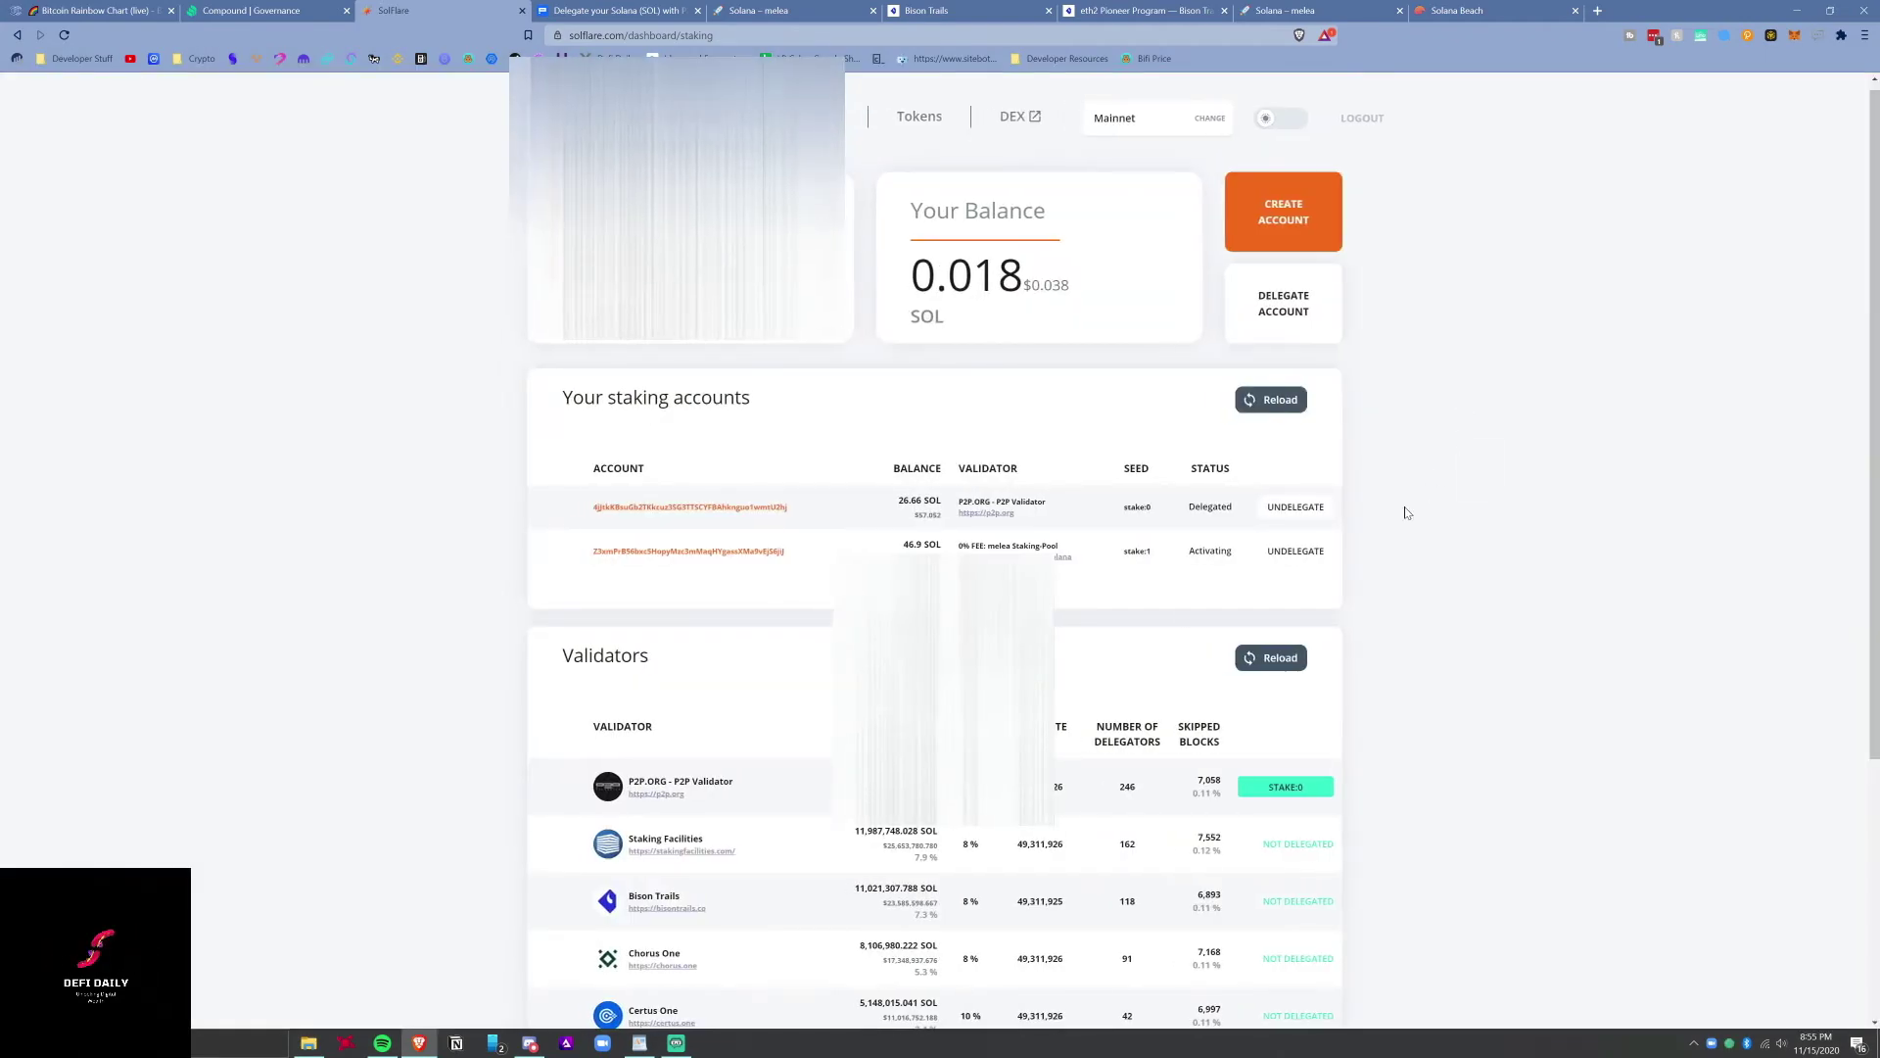
Check that the 46.9 SOL stake account shows Activating, then open a new browser tab.
mouse_move(1207, 546)
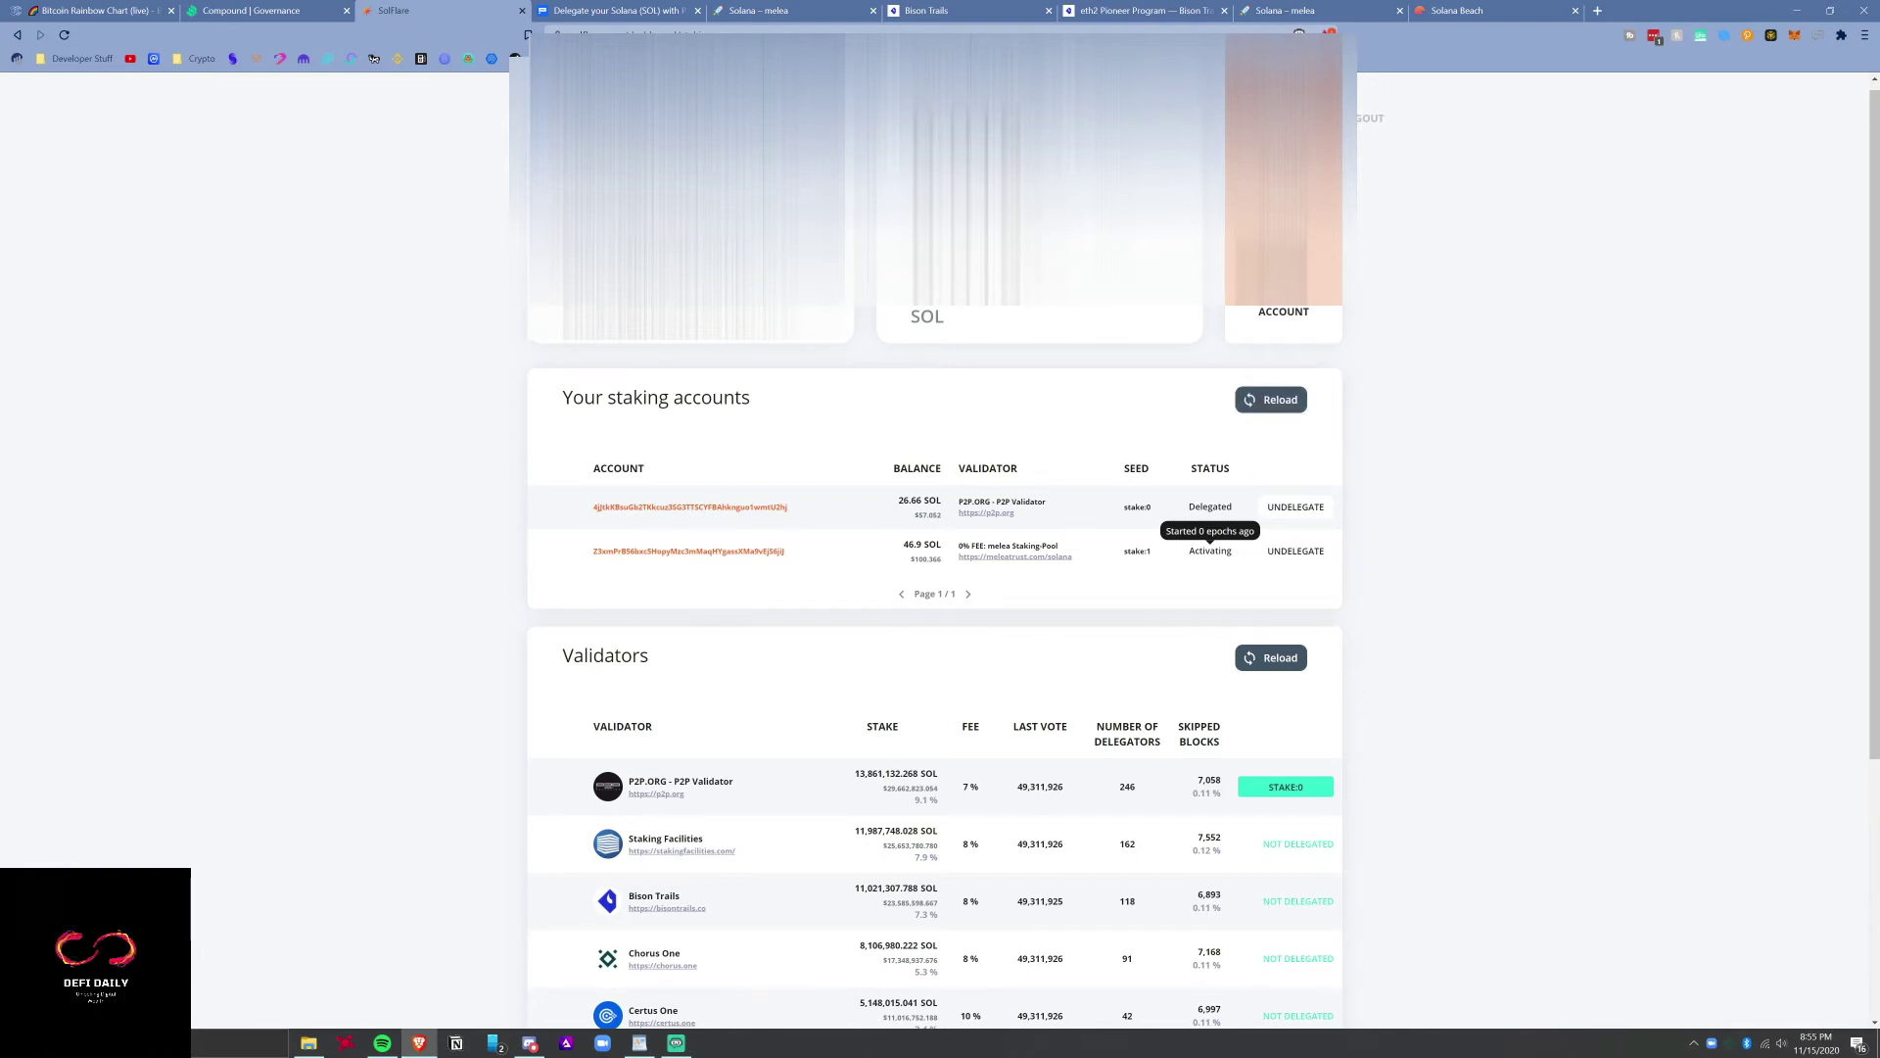
key("ctrl+t")
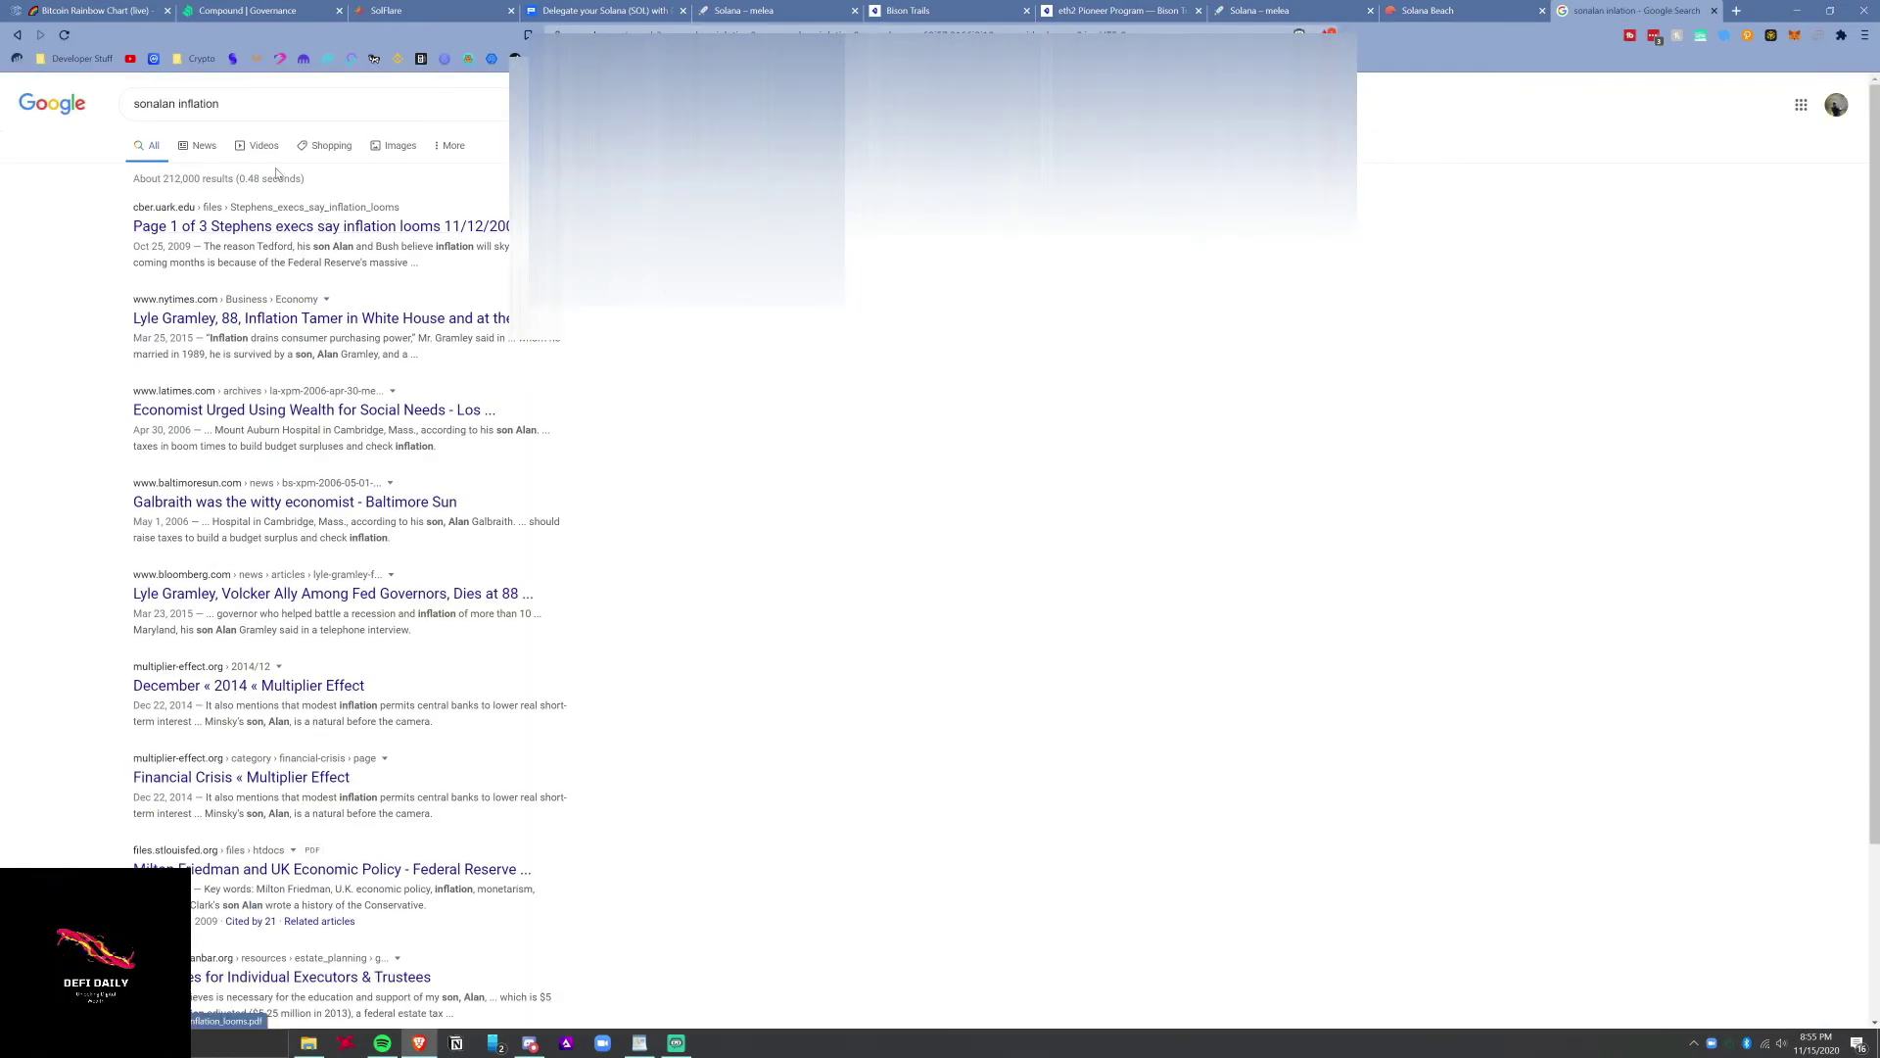
Replace the misspelled Google query with 'solana inflation staking turn on date' and search.
left_click(254, 91)
key("Return")
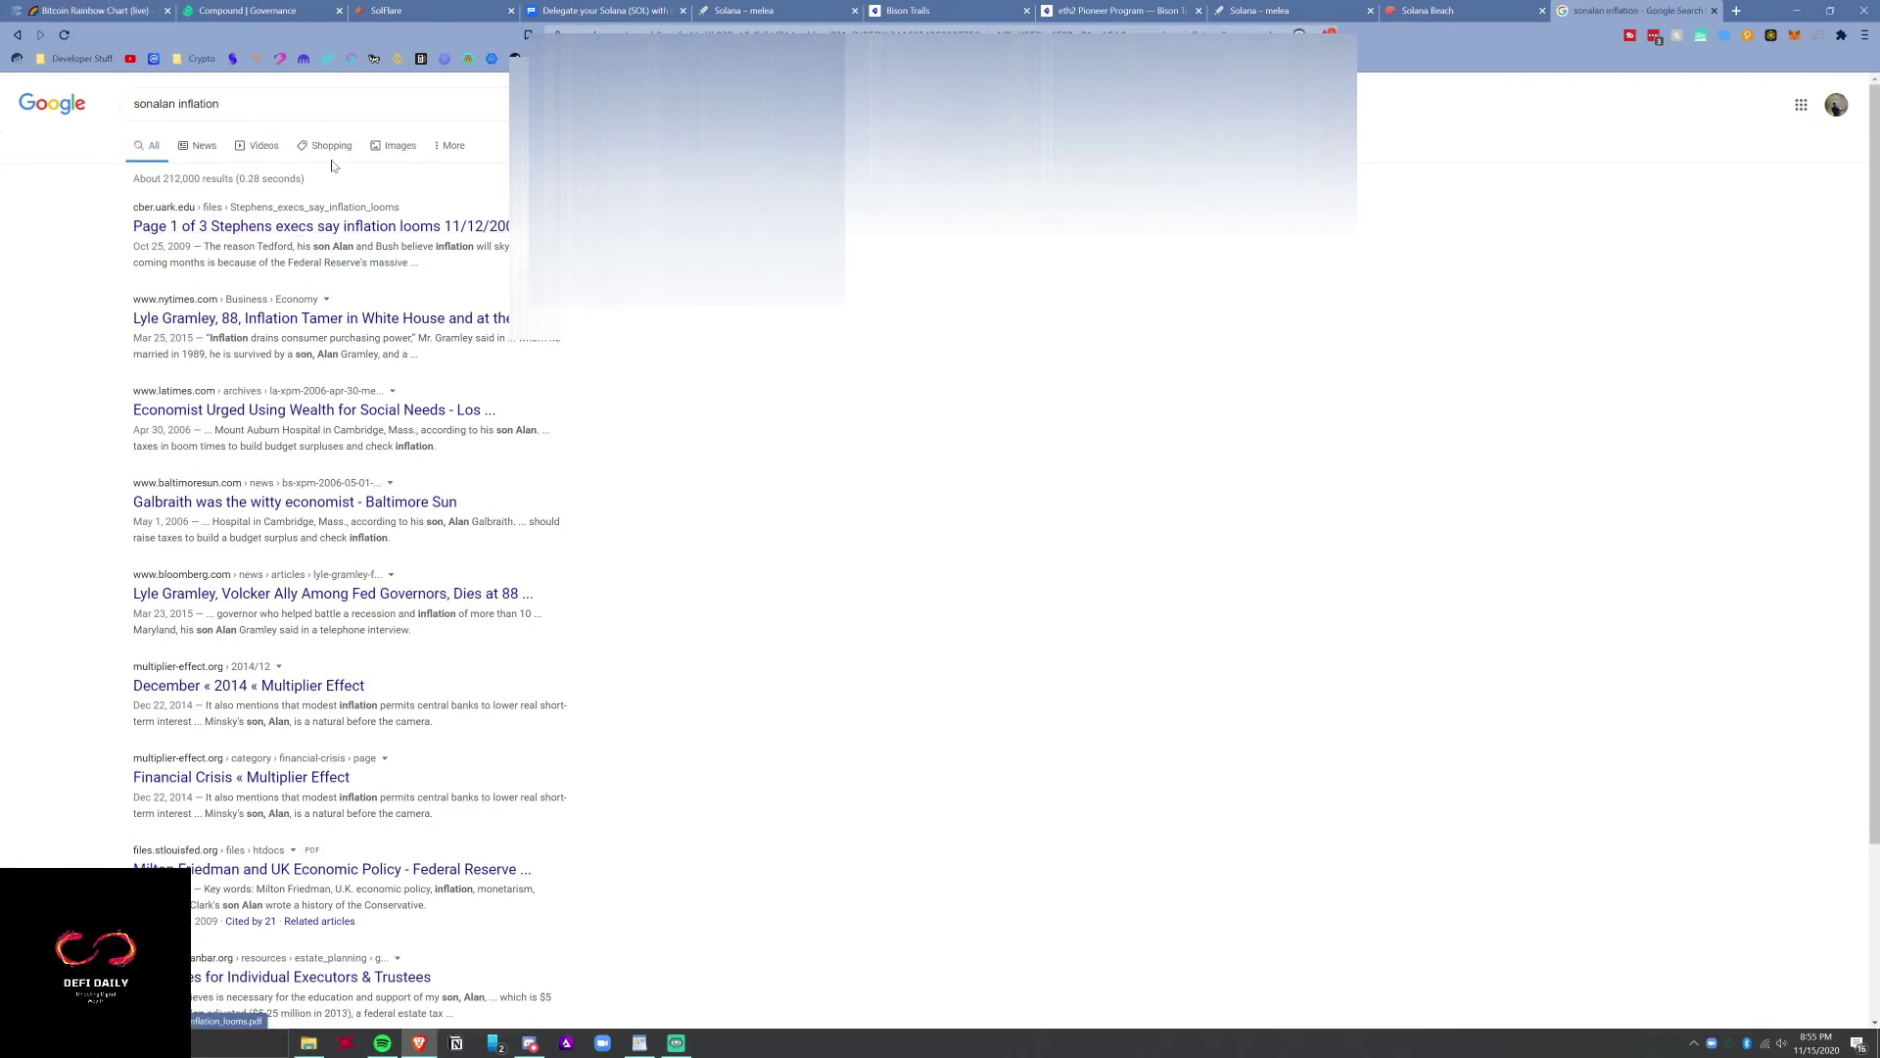
left_click(254, 96)
left_click_drag(219, 103, 138, 103)
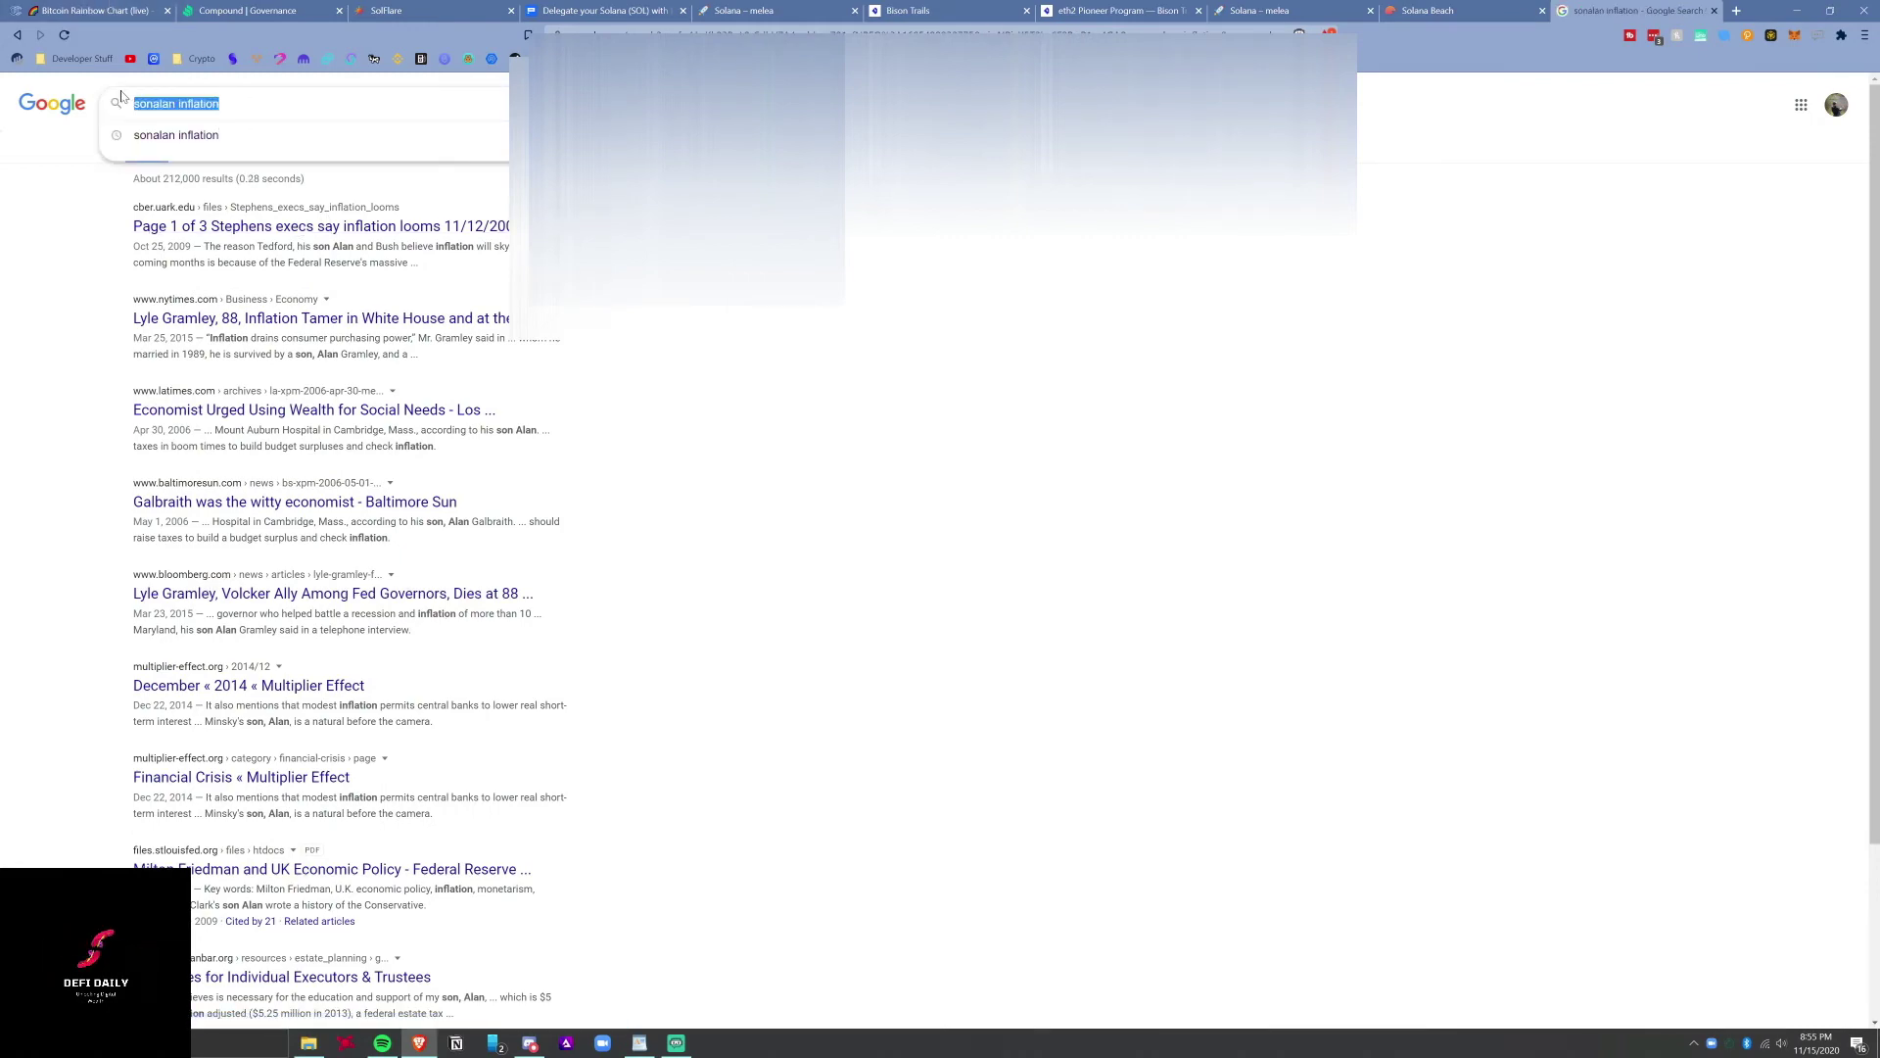
type("solana in")
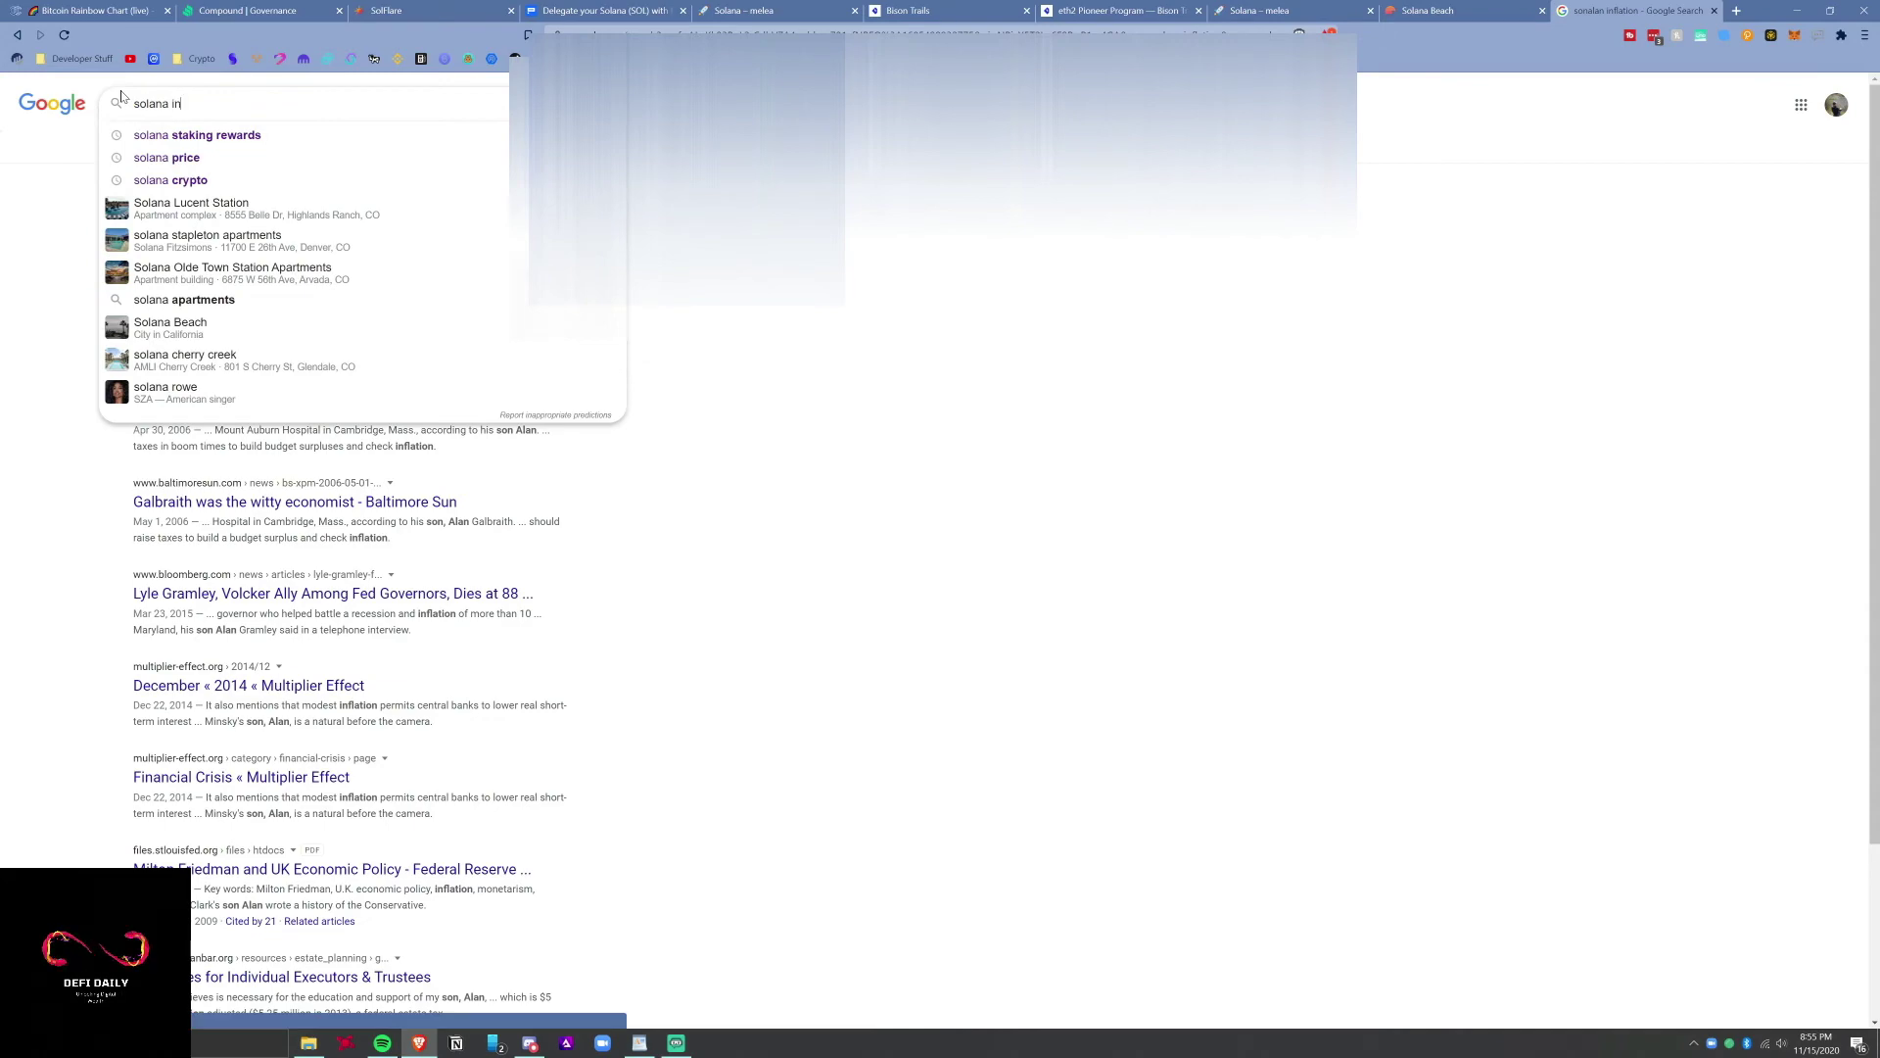
type("flation staking tu")
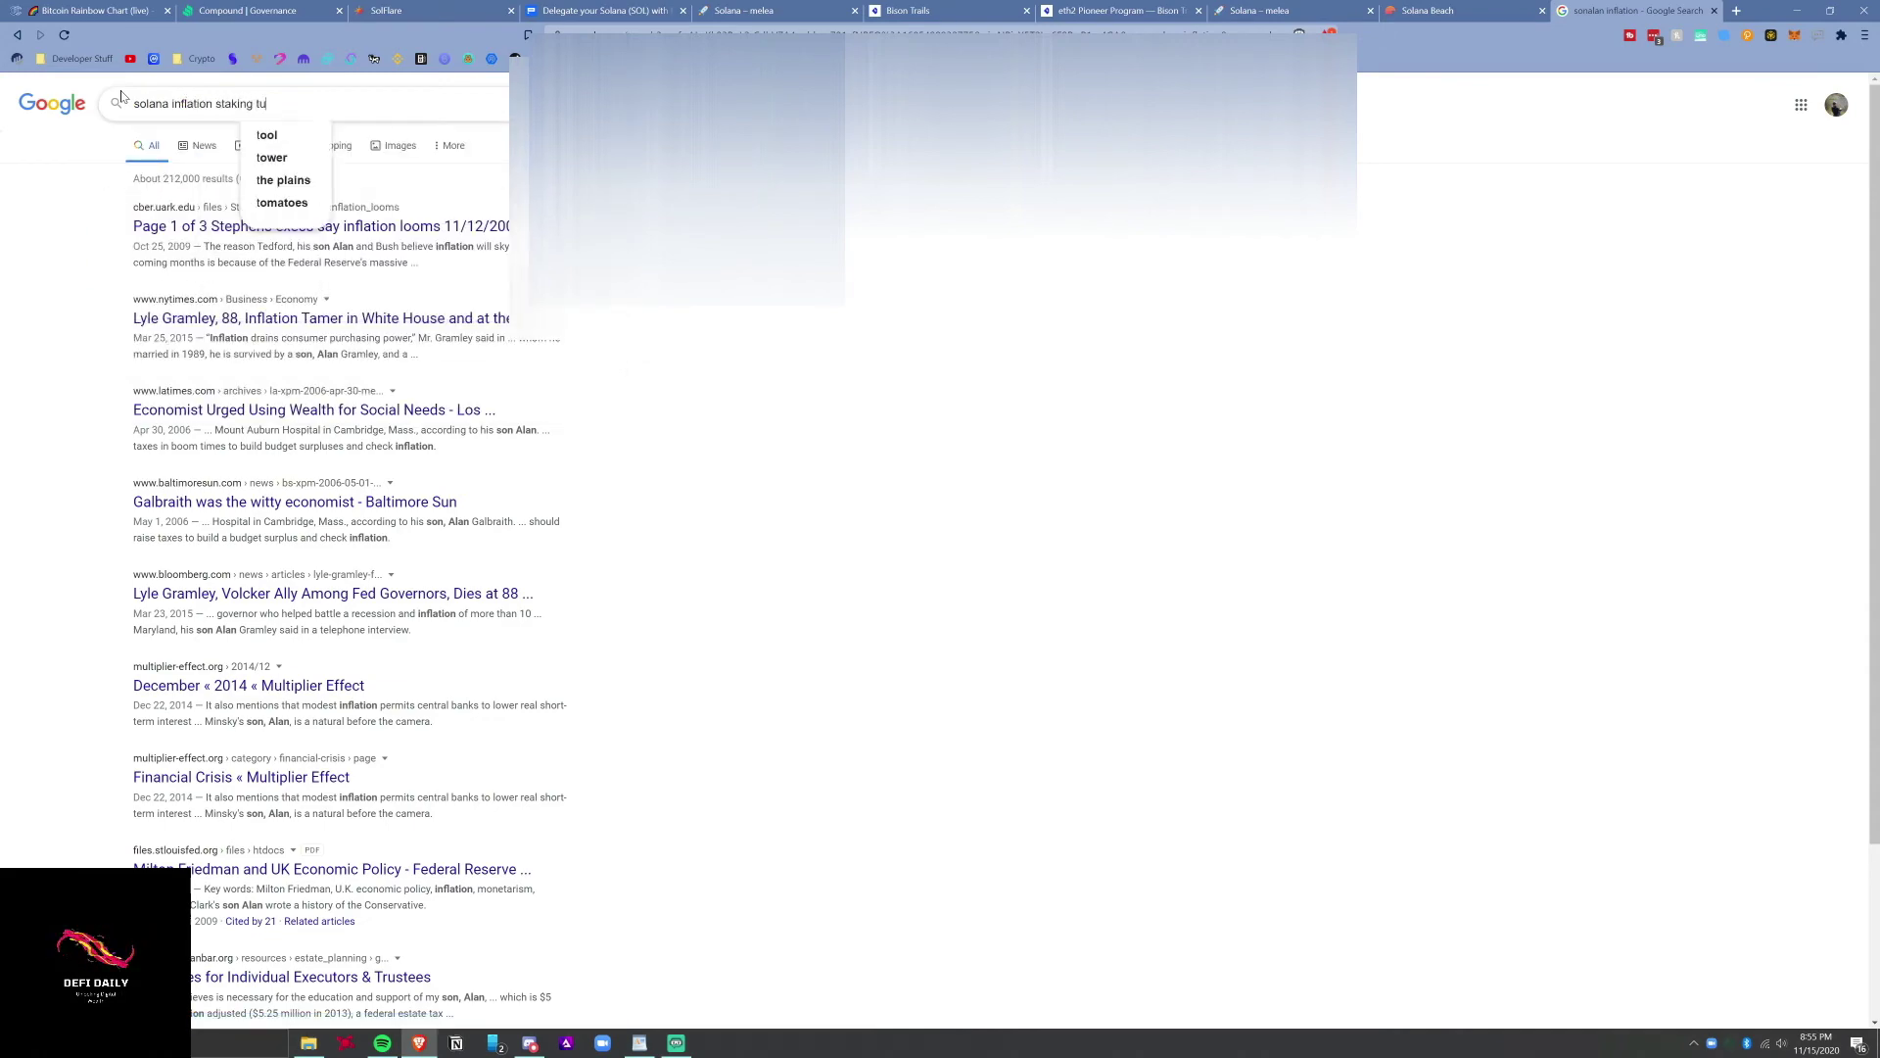
type("rn on date")
key("Return")
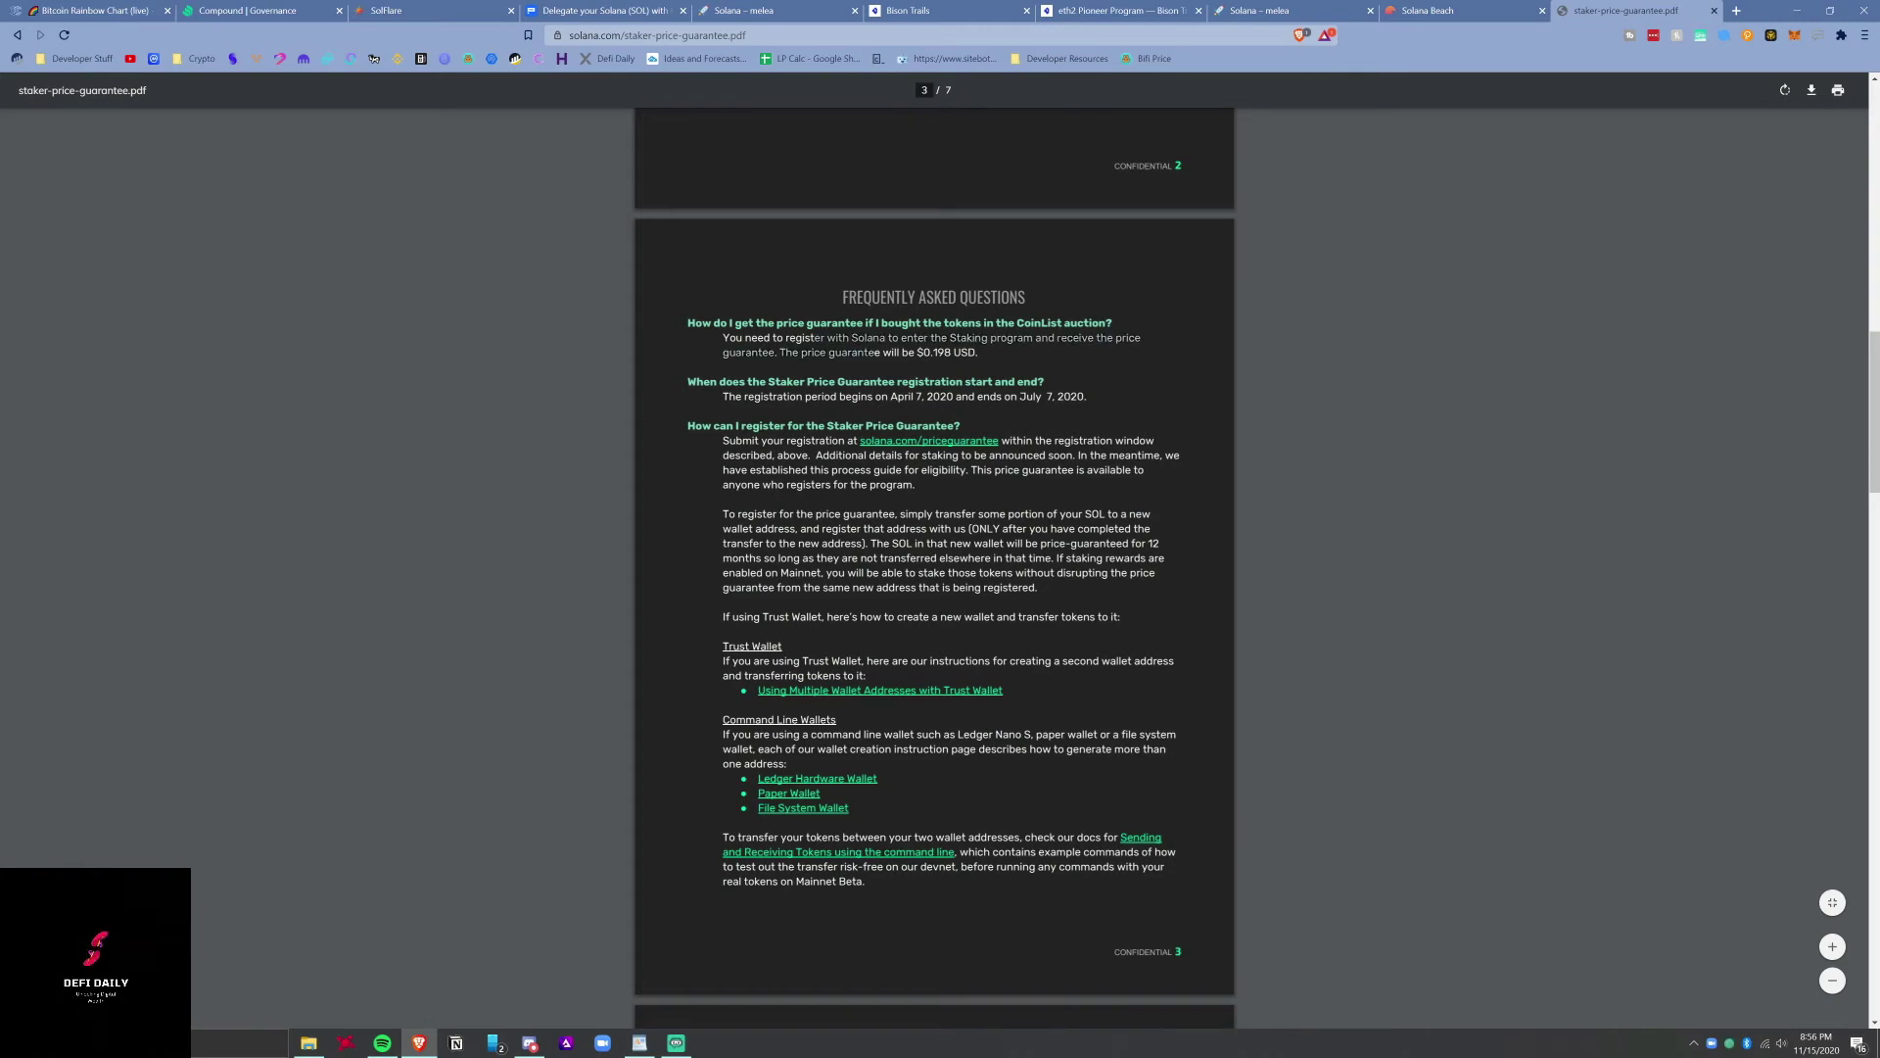
Read through the staker-price-guarantee PDF FAQ.
scroll(819, 338, "down", 3)
scroll(935, 568, "down", 4)
scroll(934, 548, "down", 7)
scroll(934, 548, "down", 2)
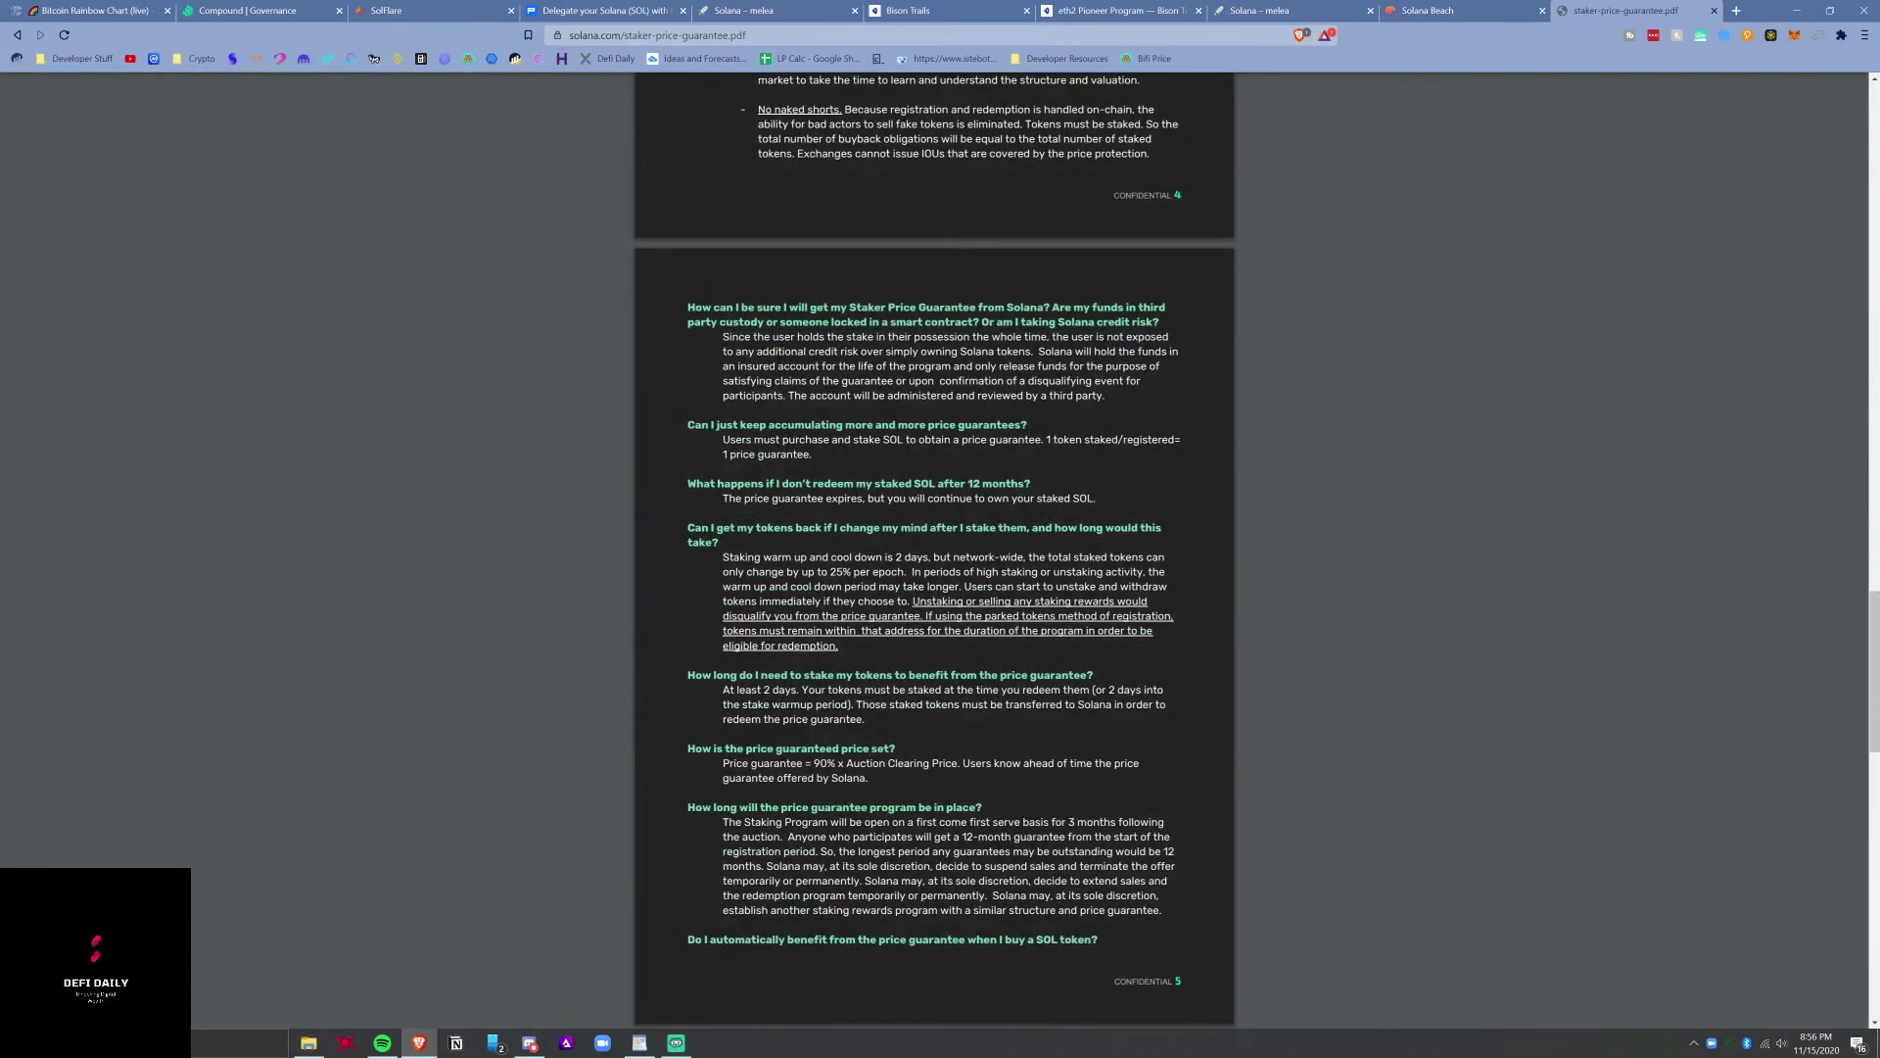
scroll(934, 549, "down", 1)
scroll(908, 439, "down", 6)
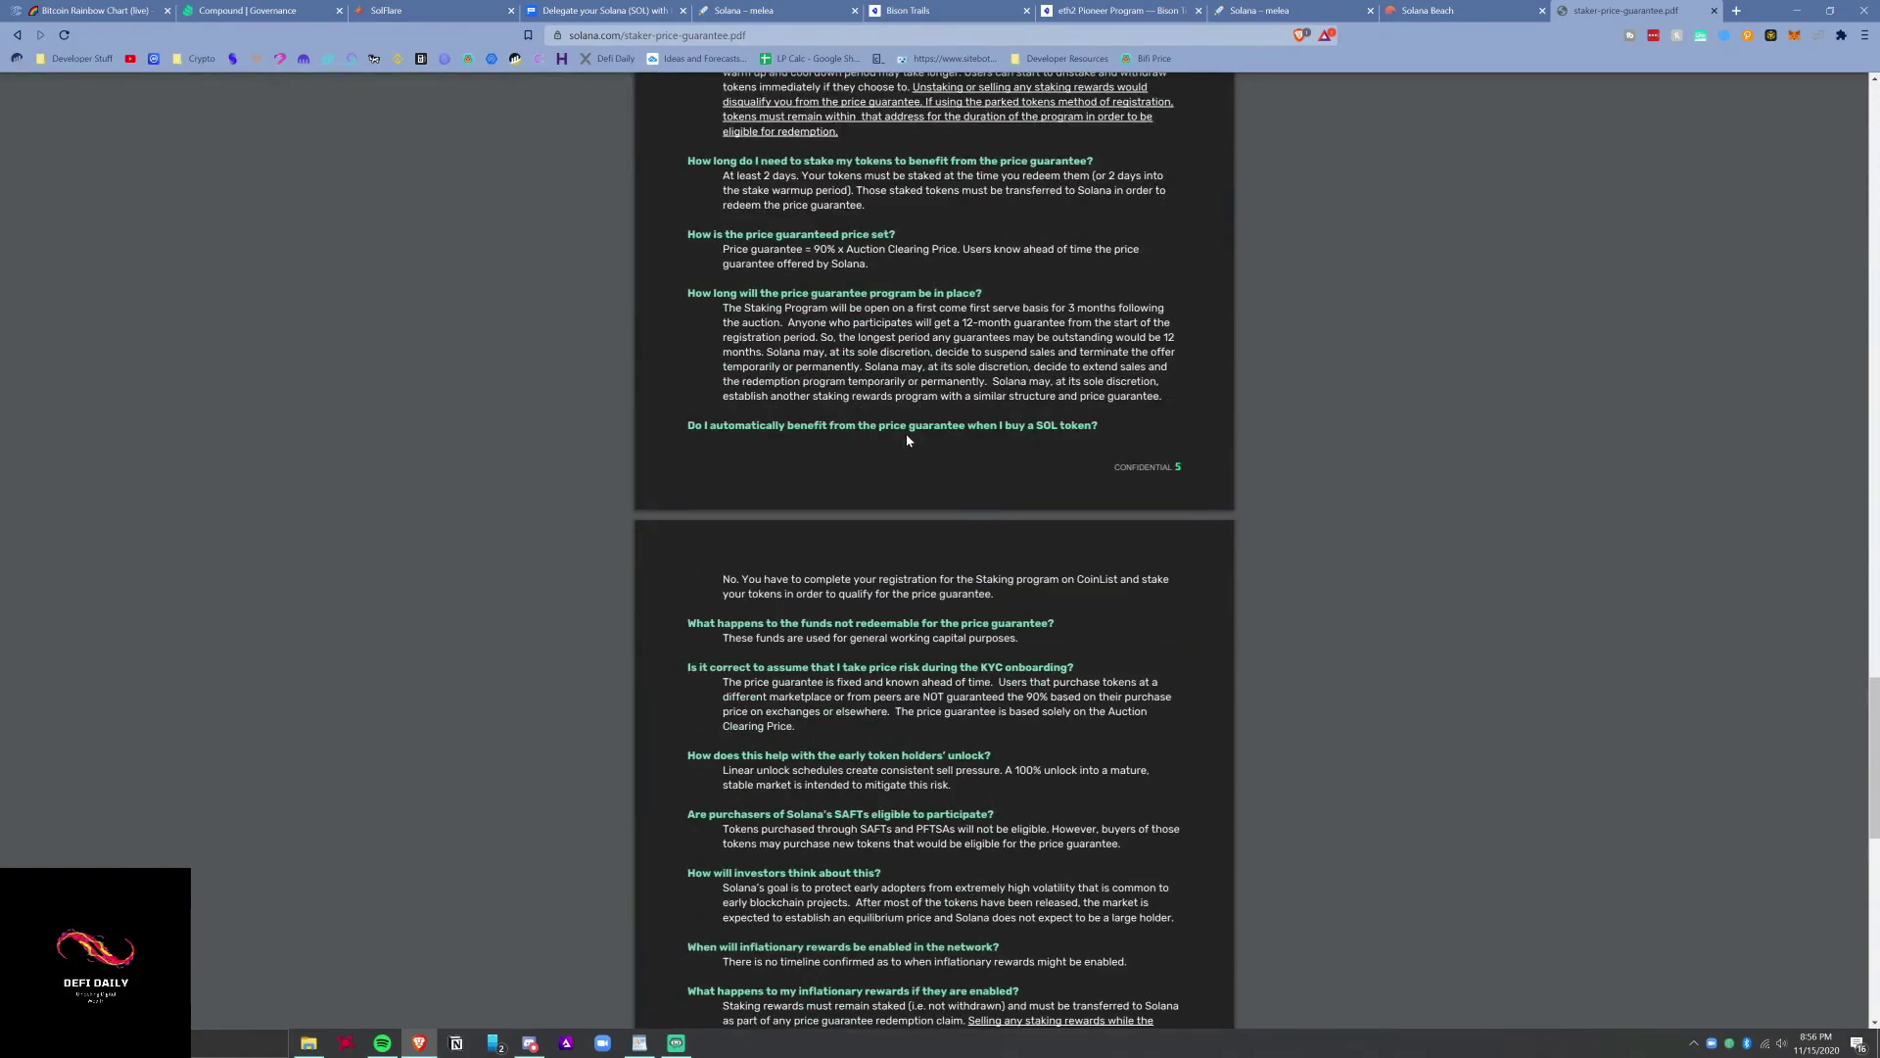
scroll(907, 440, "down", 6)
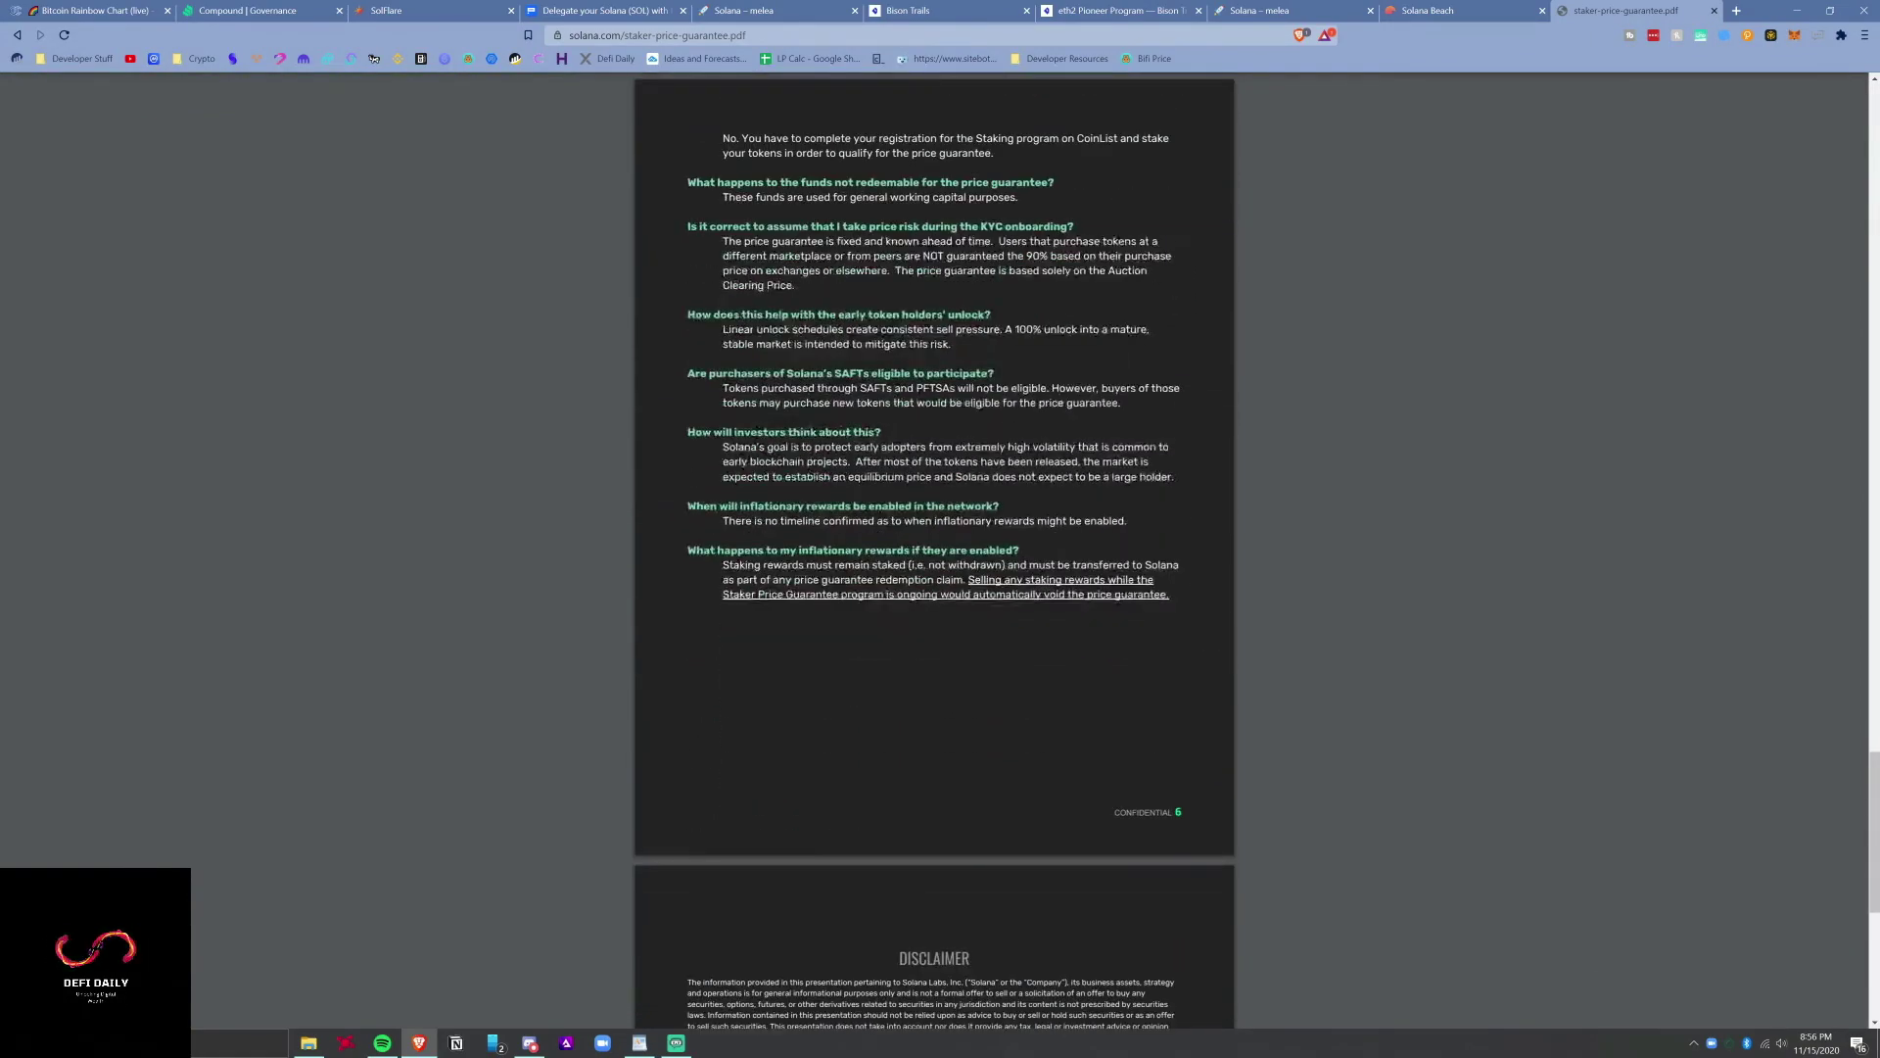
scroll(907, 440, "down", 3)
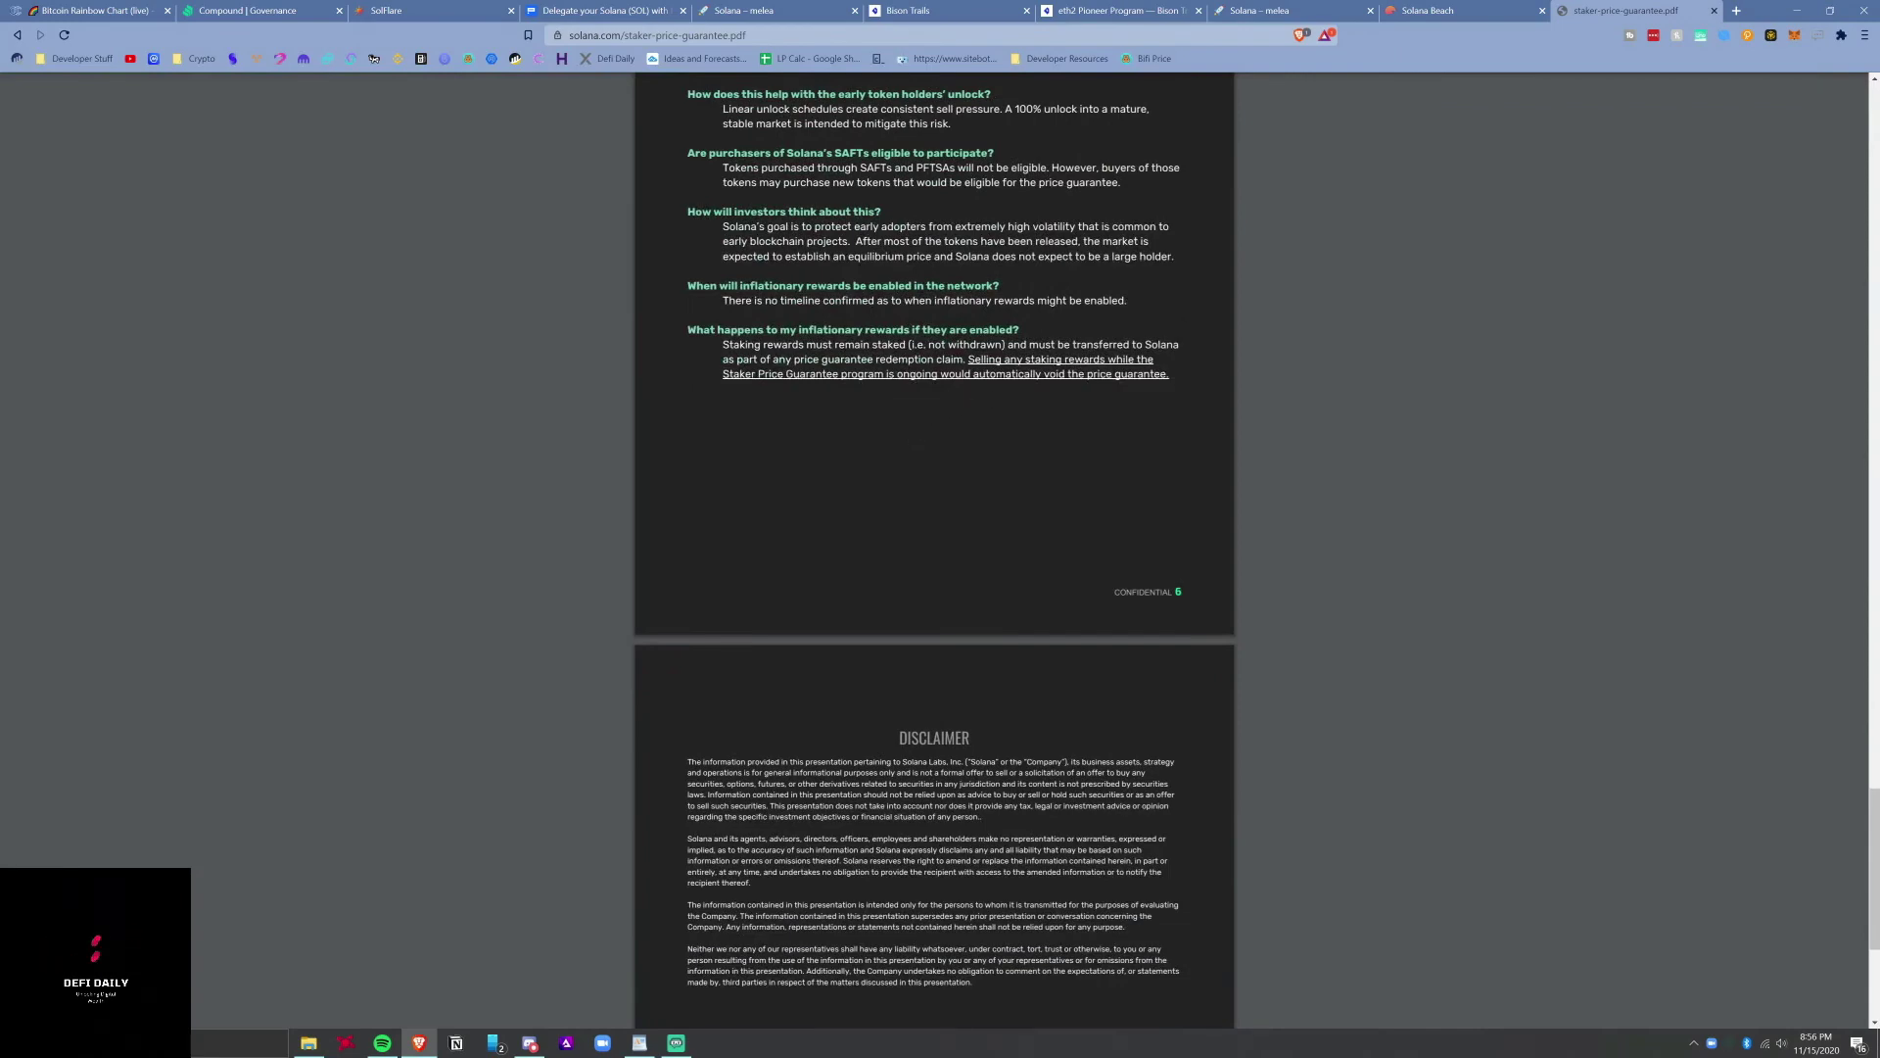
scroll(934, 548, "up", 3)
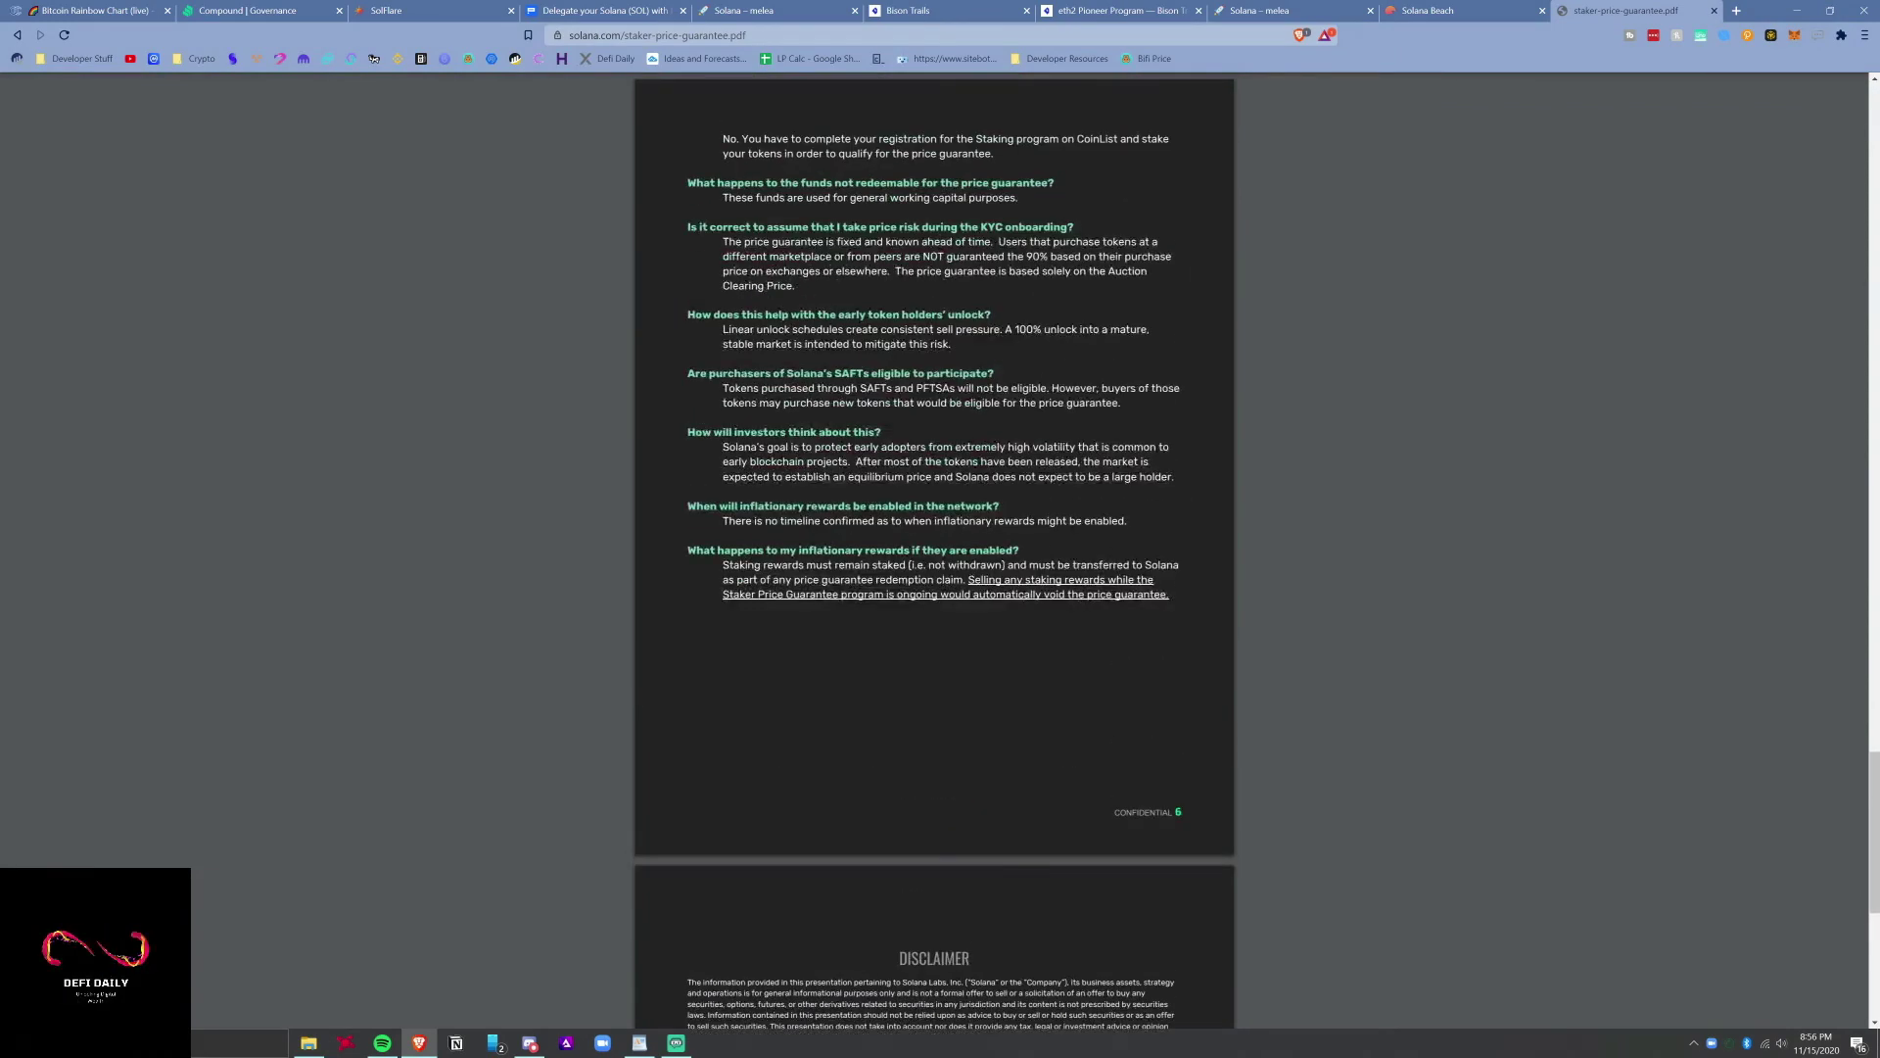
scroll(935, 549, "up", 2)
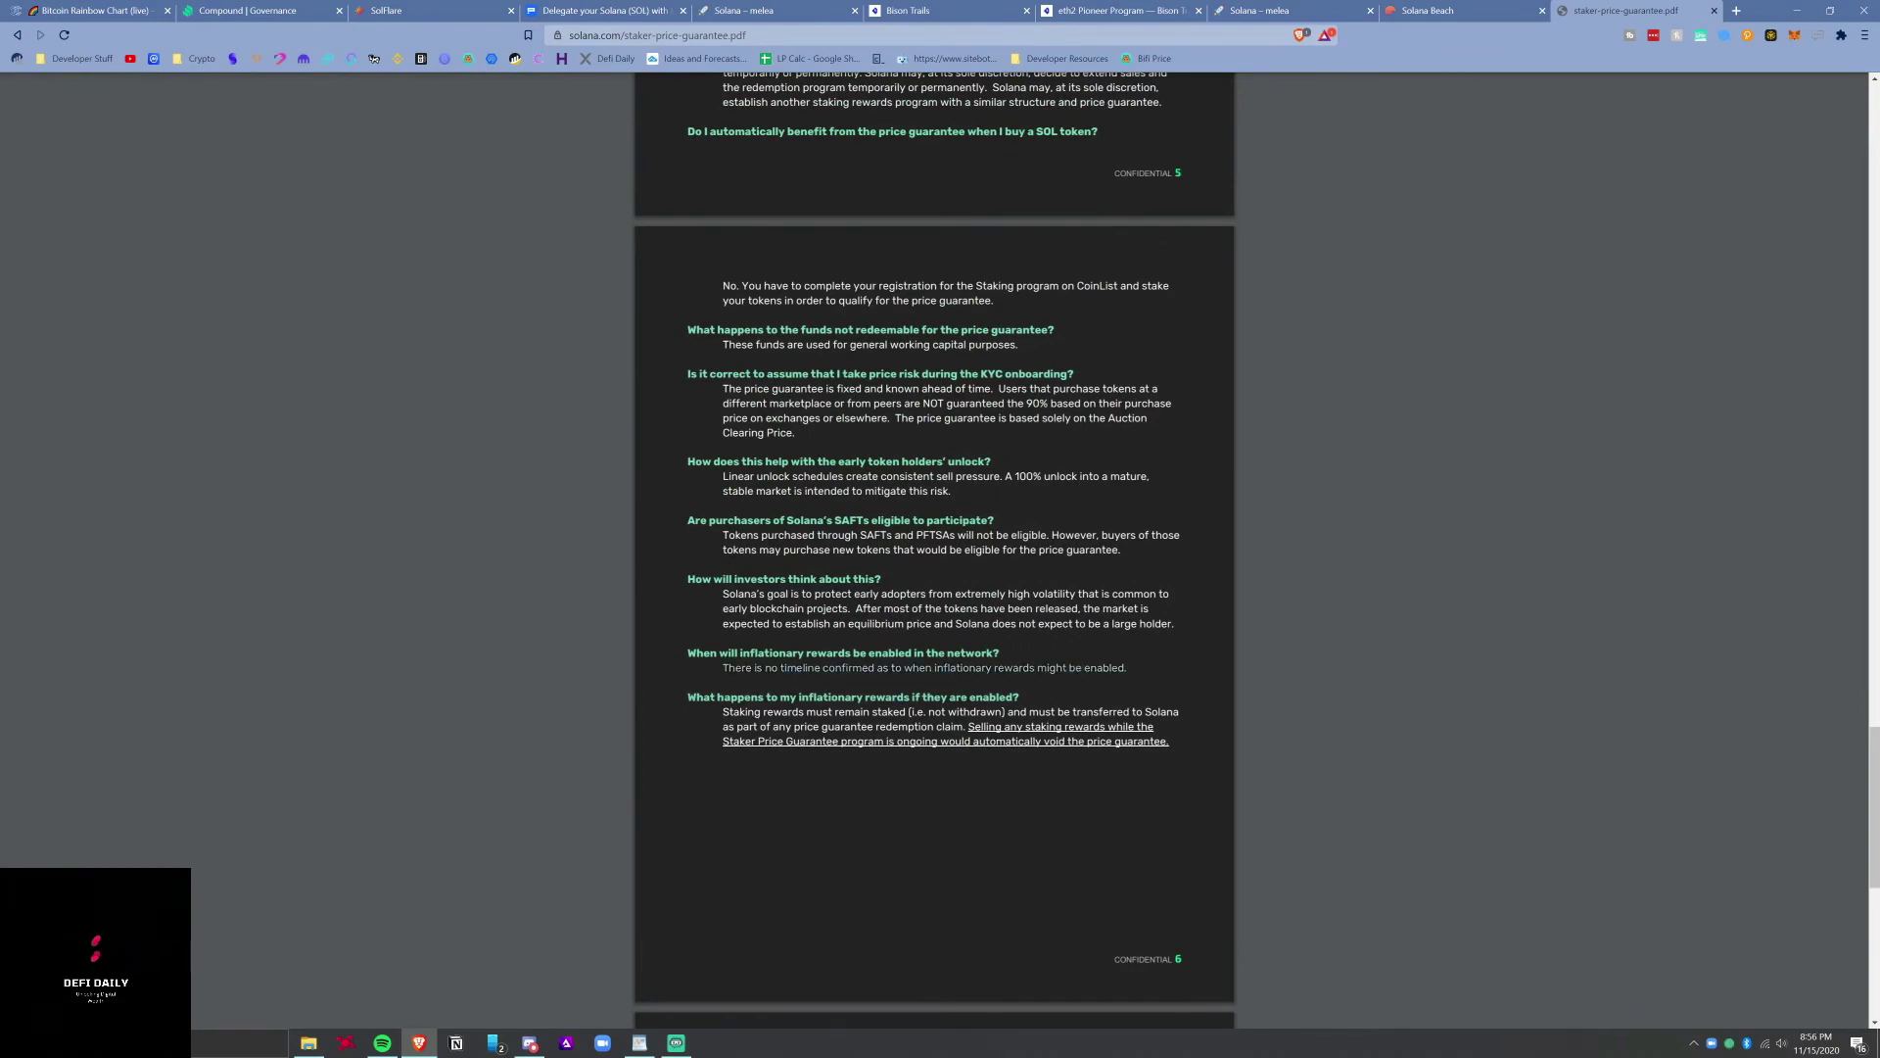
scroll(1126, 677, "down", 3)
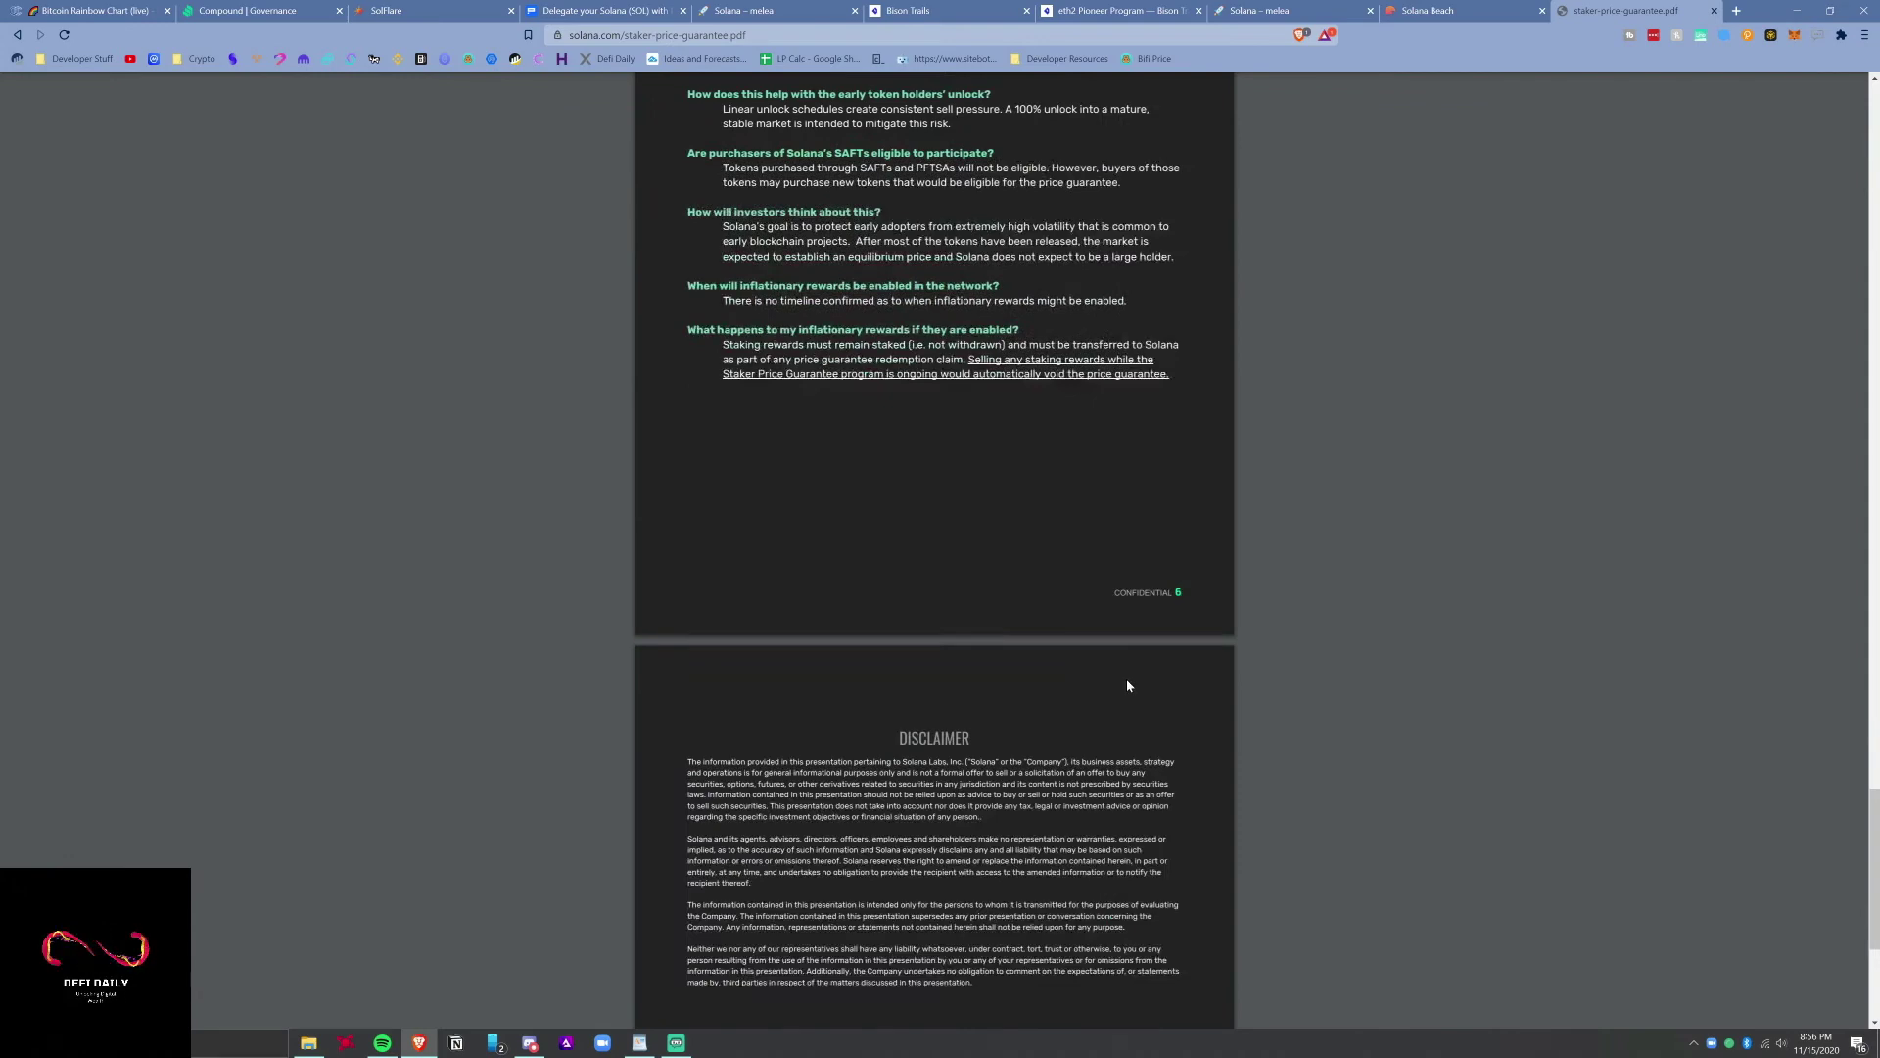
scroll(1127, 677, "up", 3)
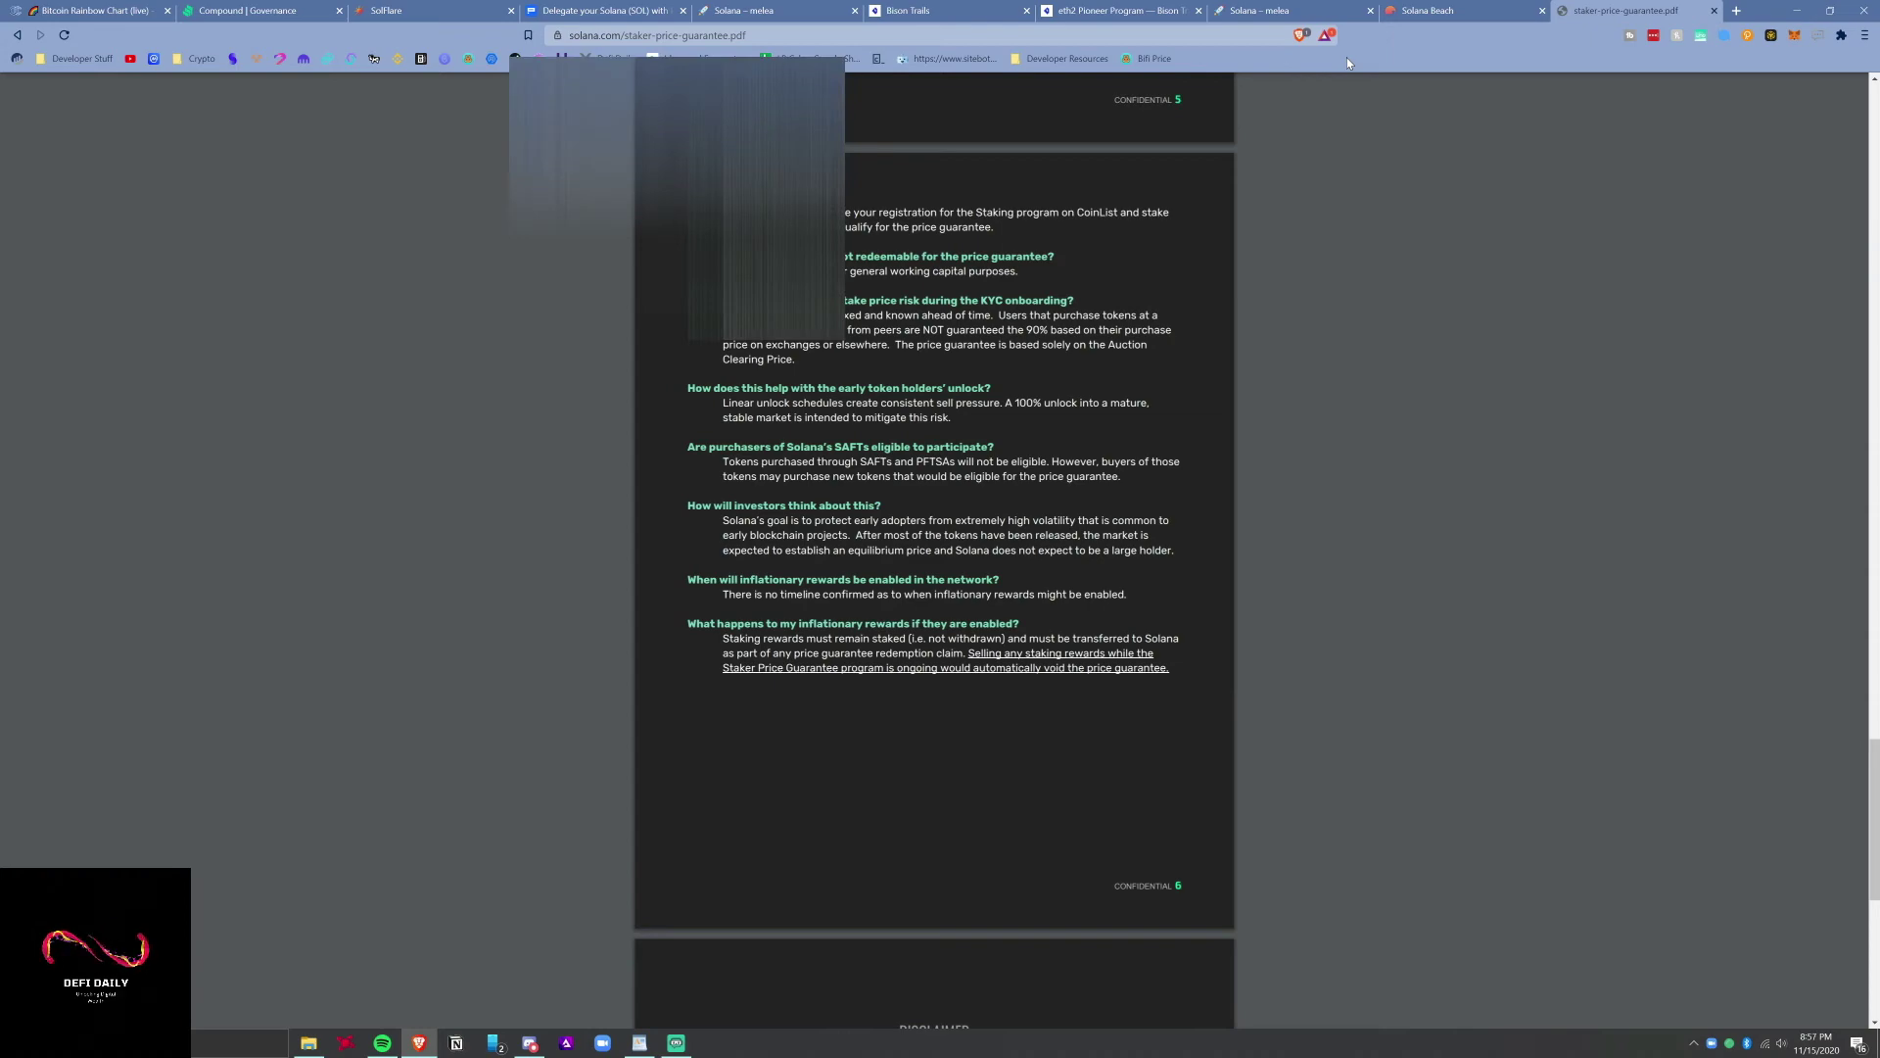
Load seems-legit.com, the DeFi Daily site, in a new tab.
key("ctrl+t")
type("seems-legit.com")
key("Return")
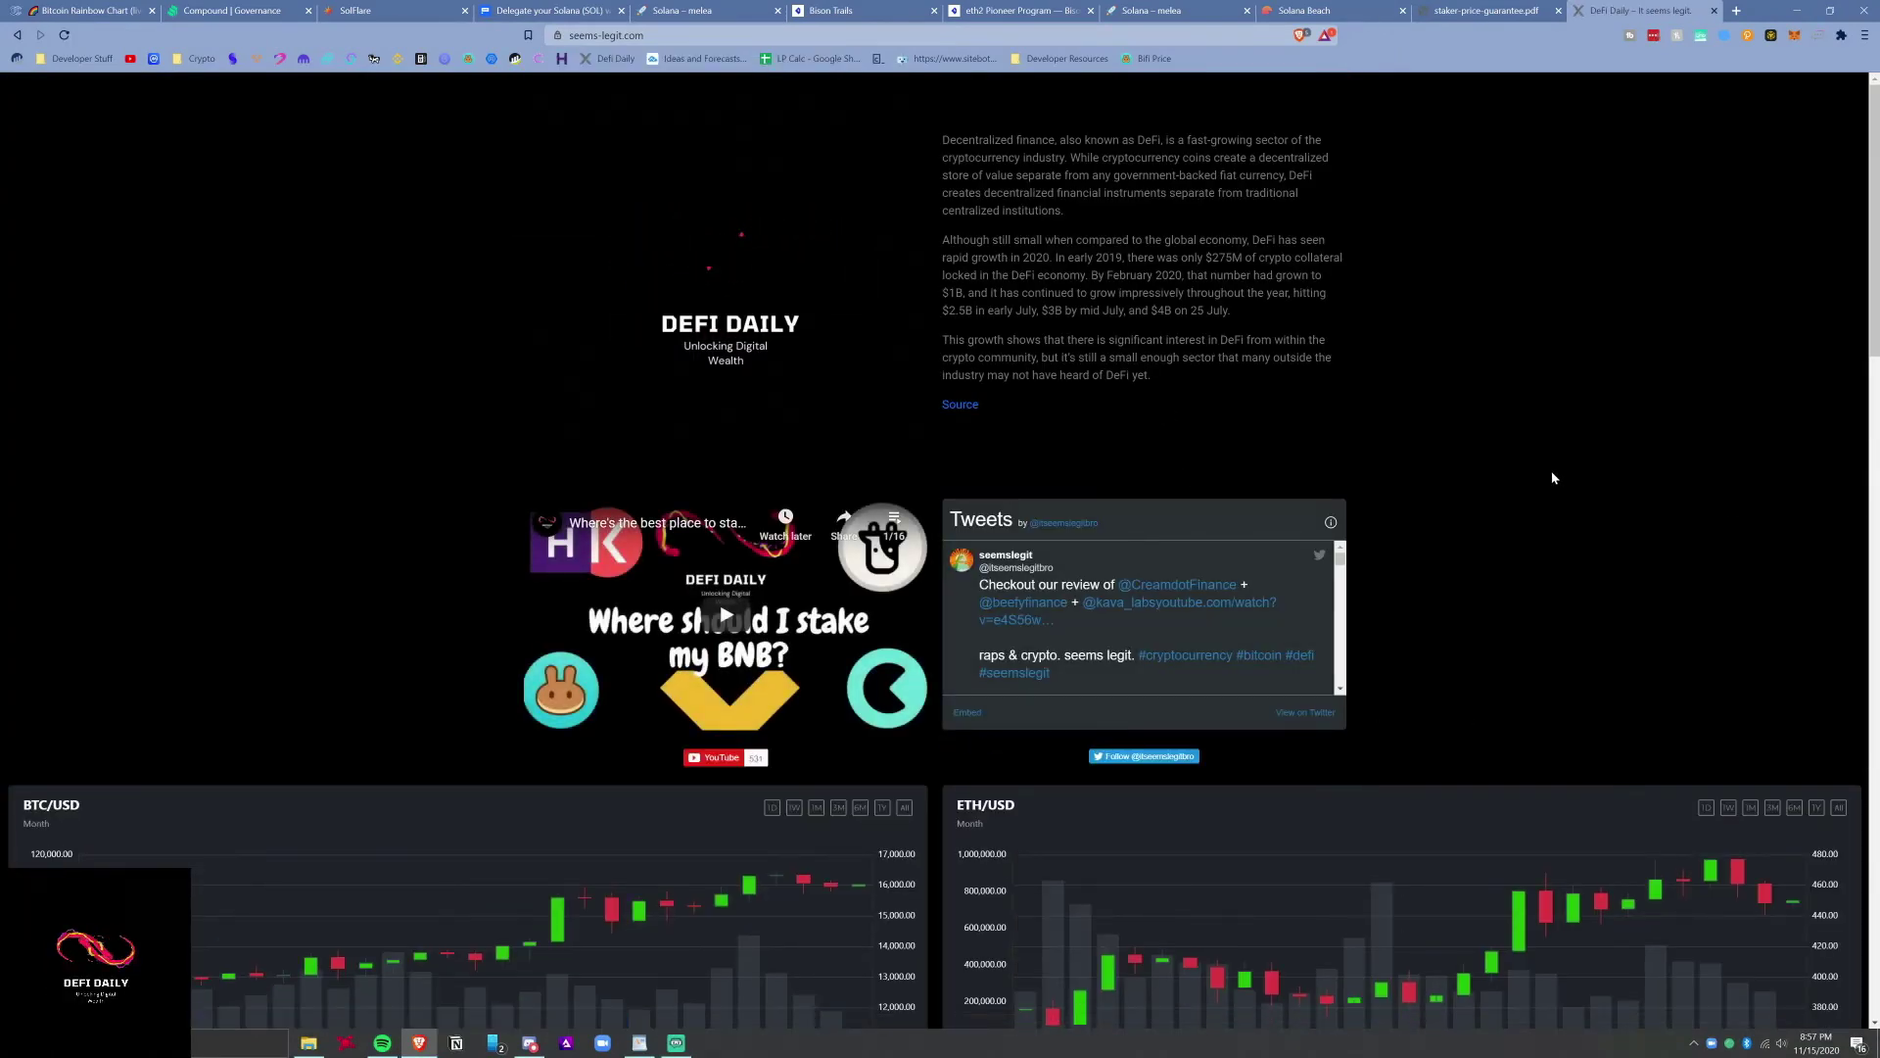
scroll(1549, 466, "down", 1)
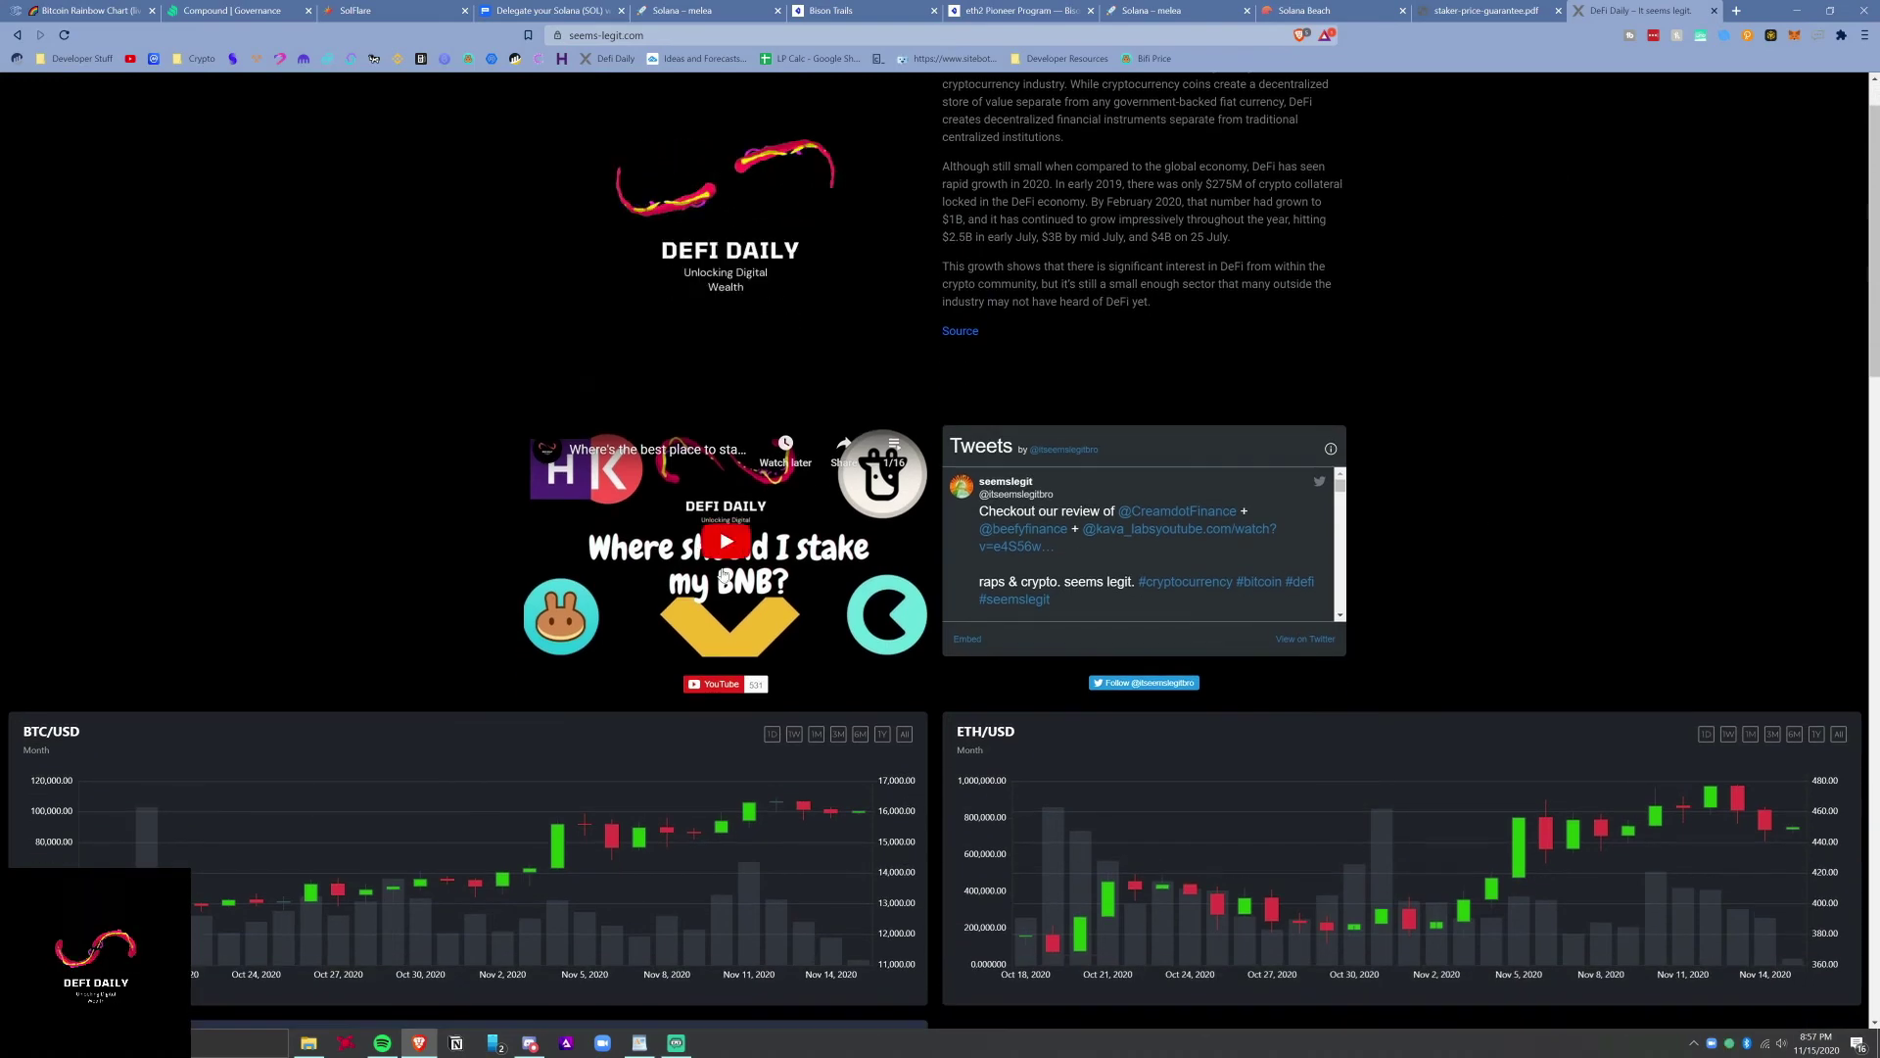
scroll(1603, 486, "up", 1)
scroll(1600, 490, "down", 5)
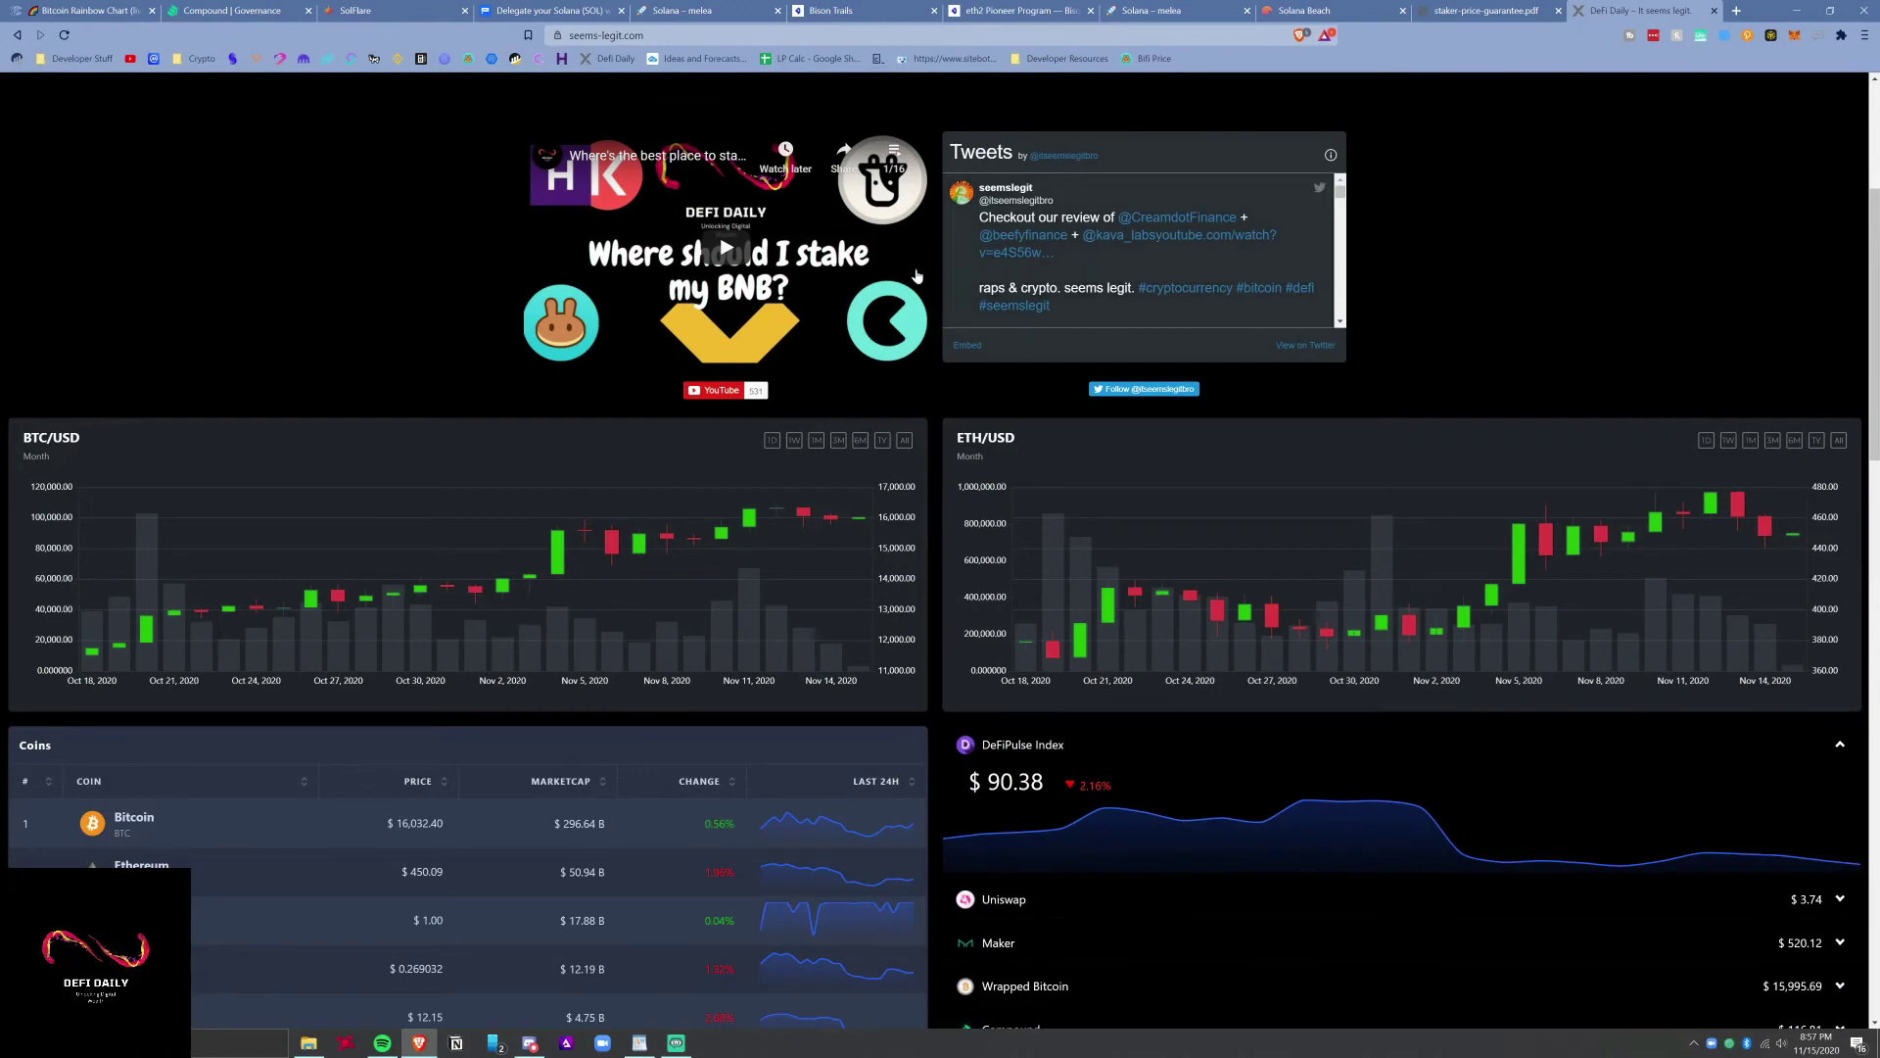
scroll(1390, 461, "down", 2)
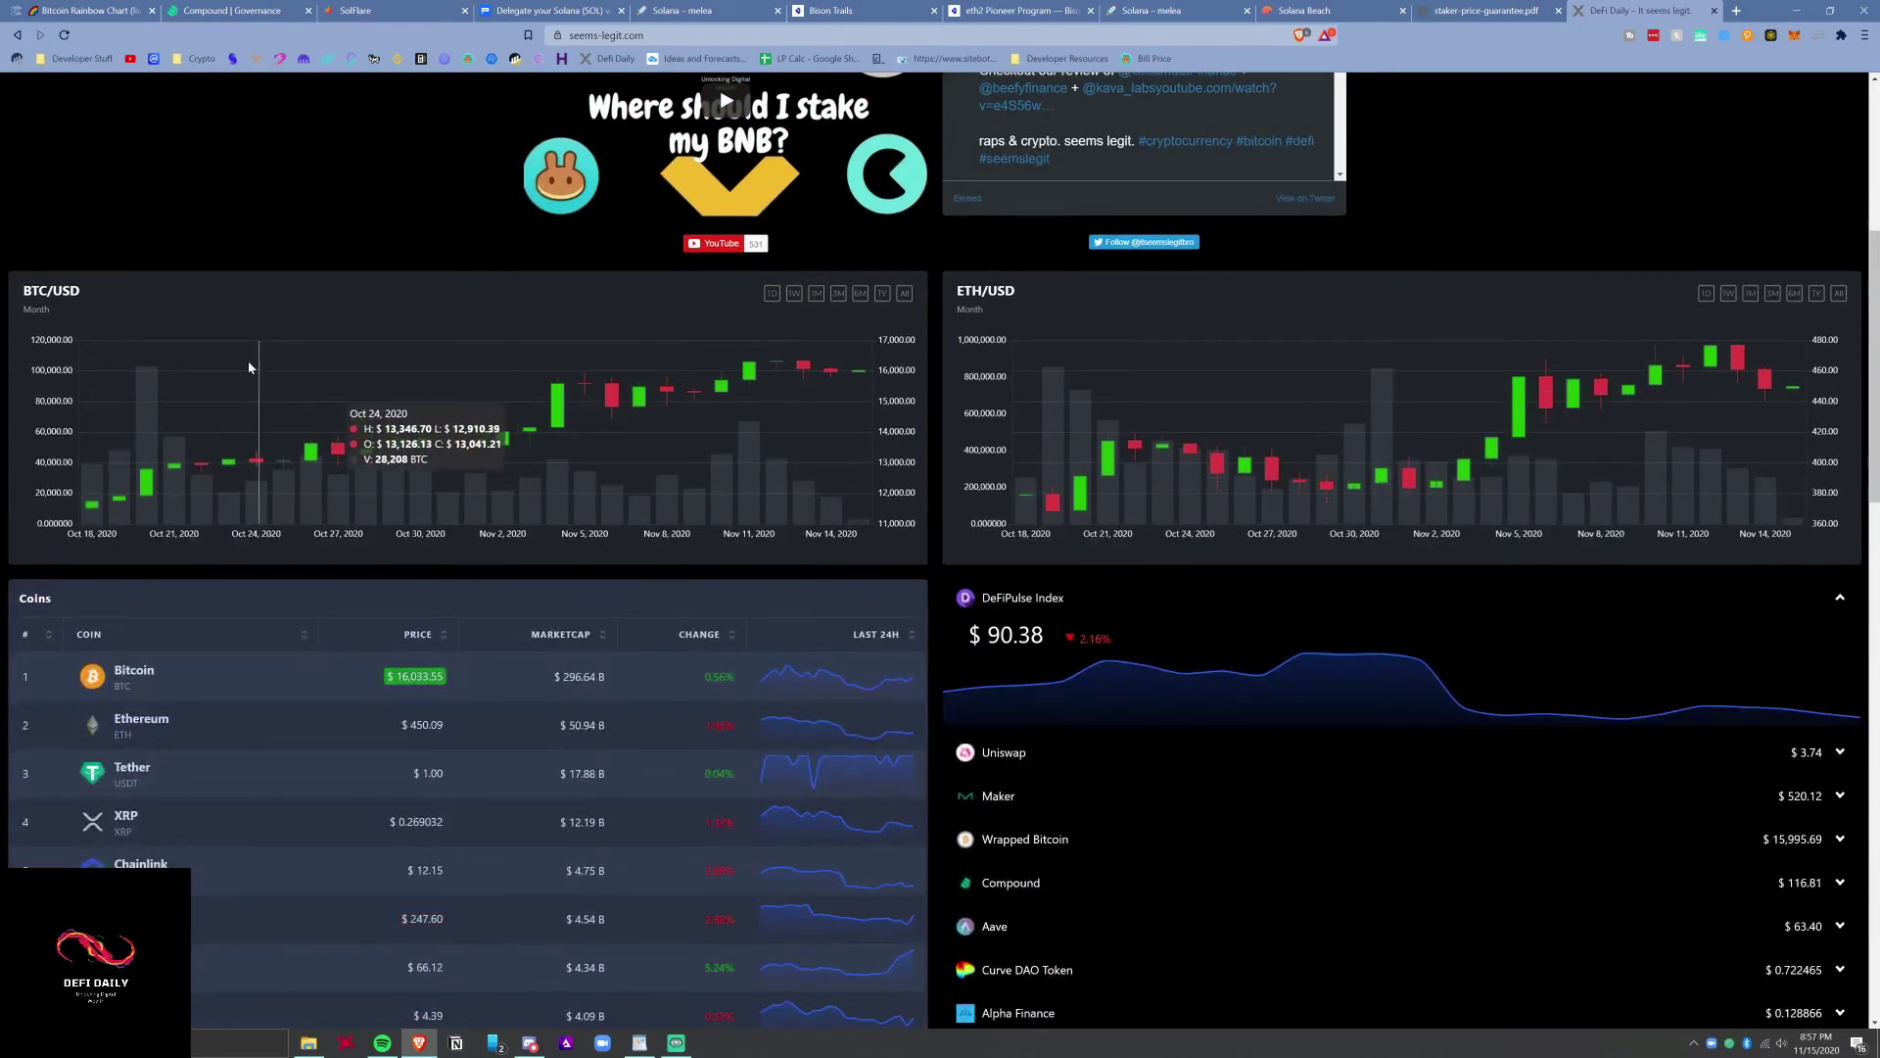
scroll(1452, 430, "down", 3)
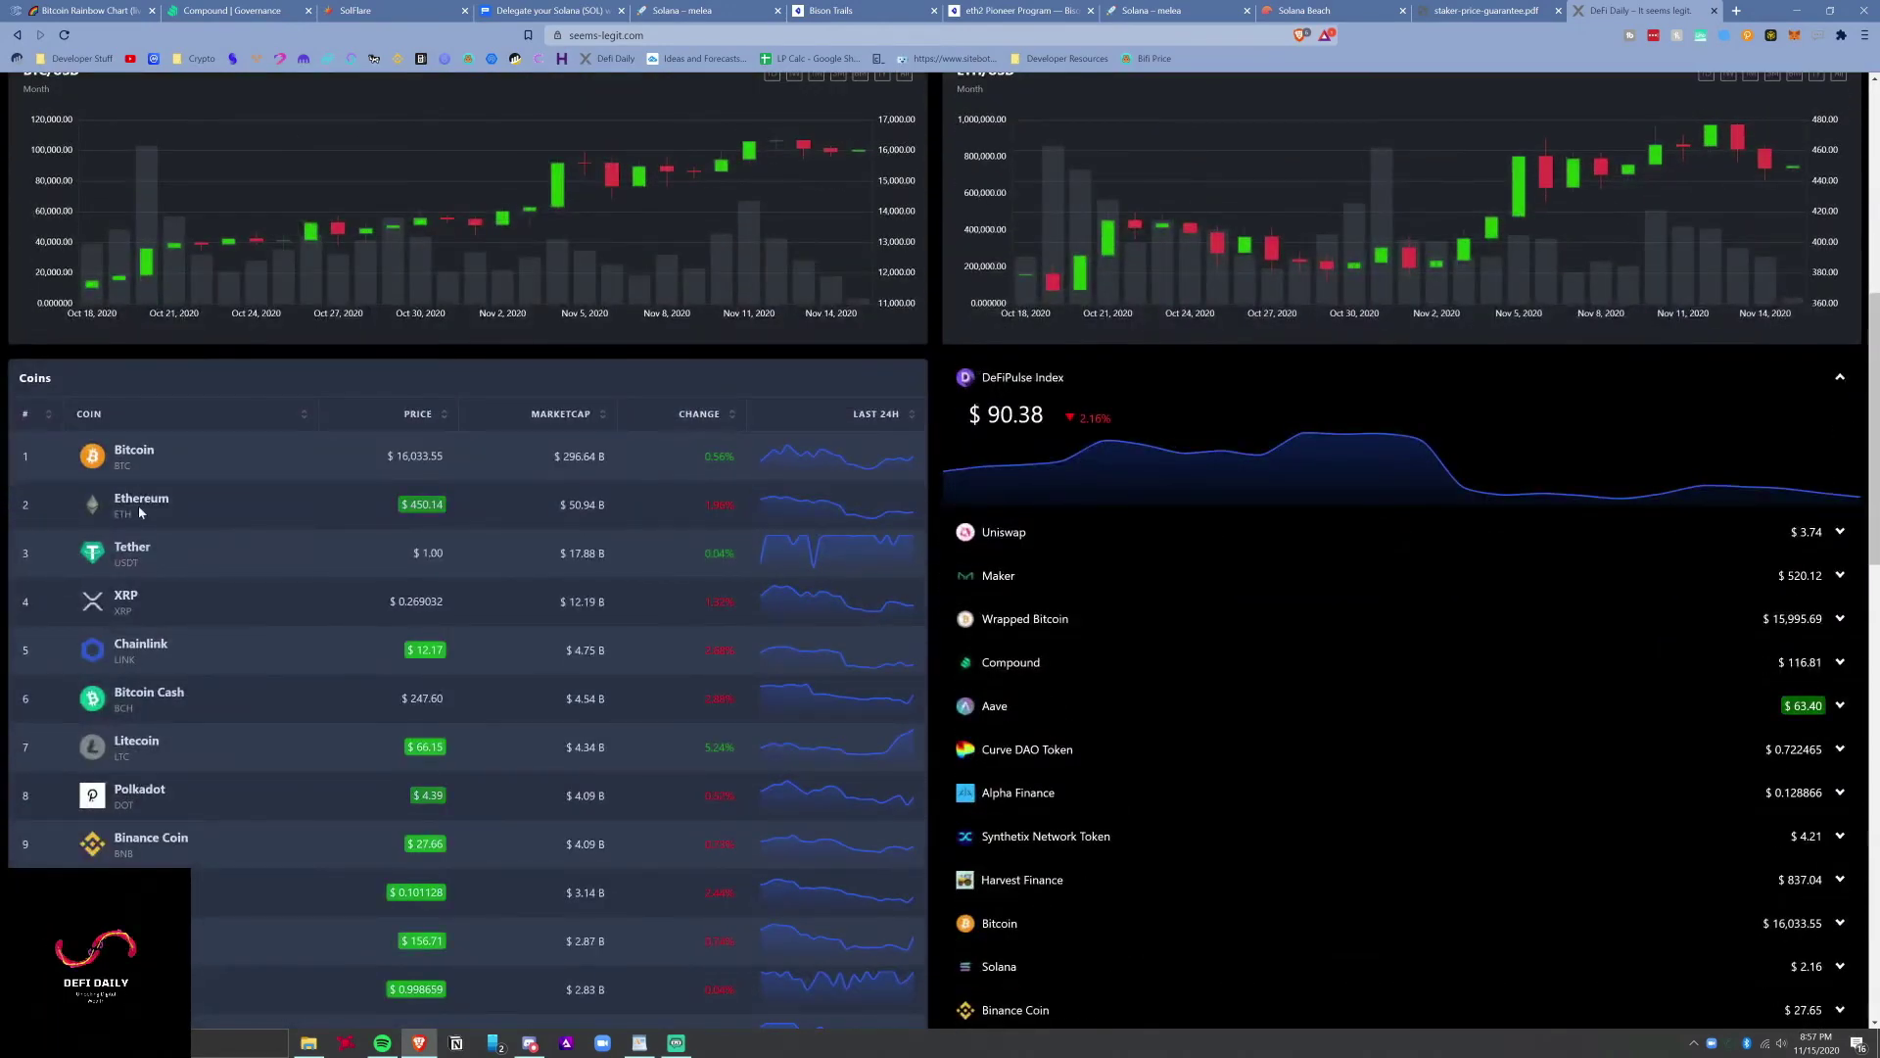
scroll(178, 503, "down", 8)
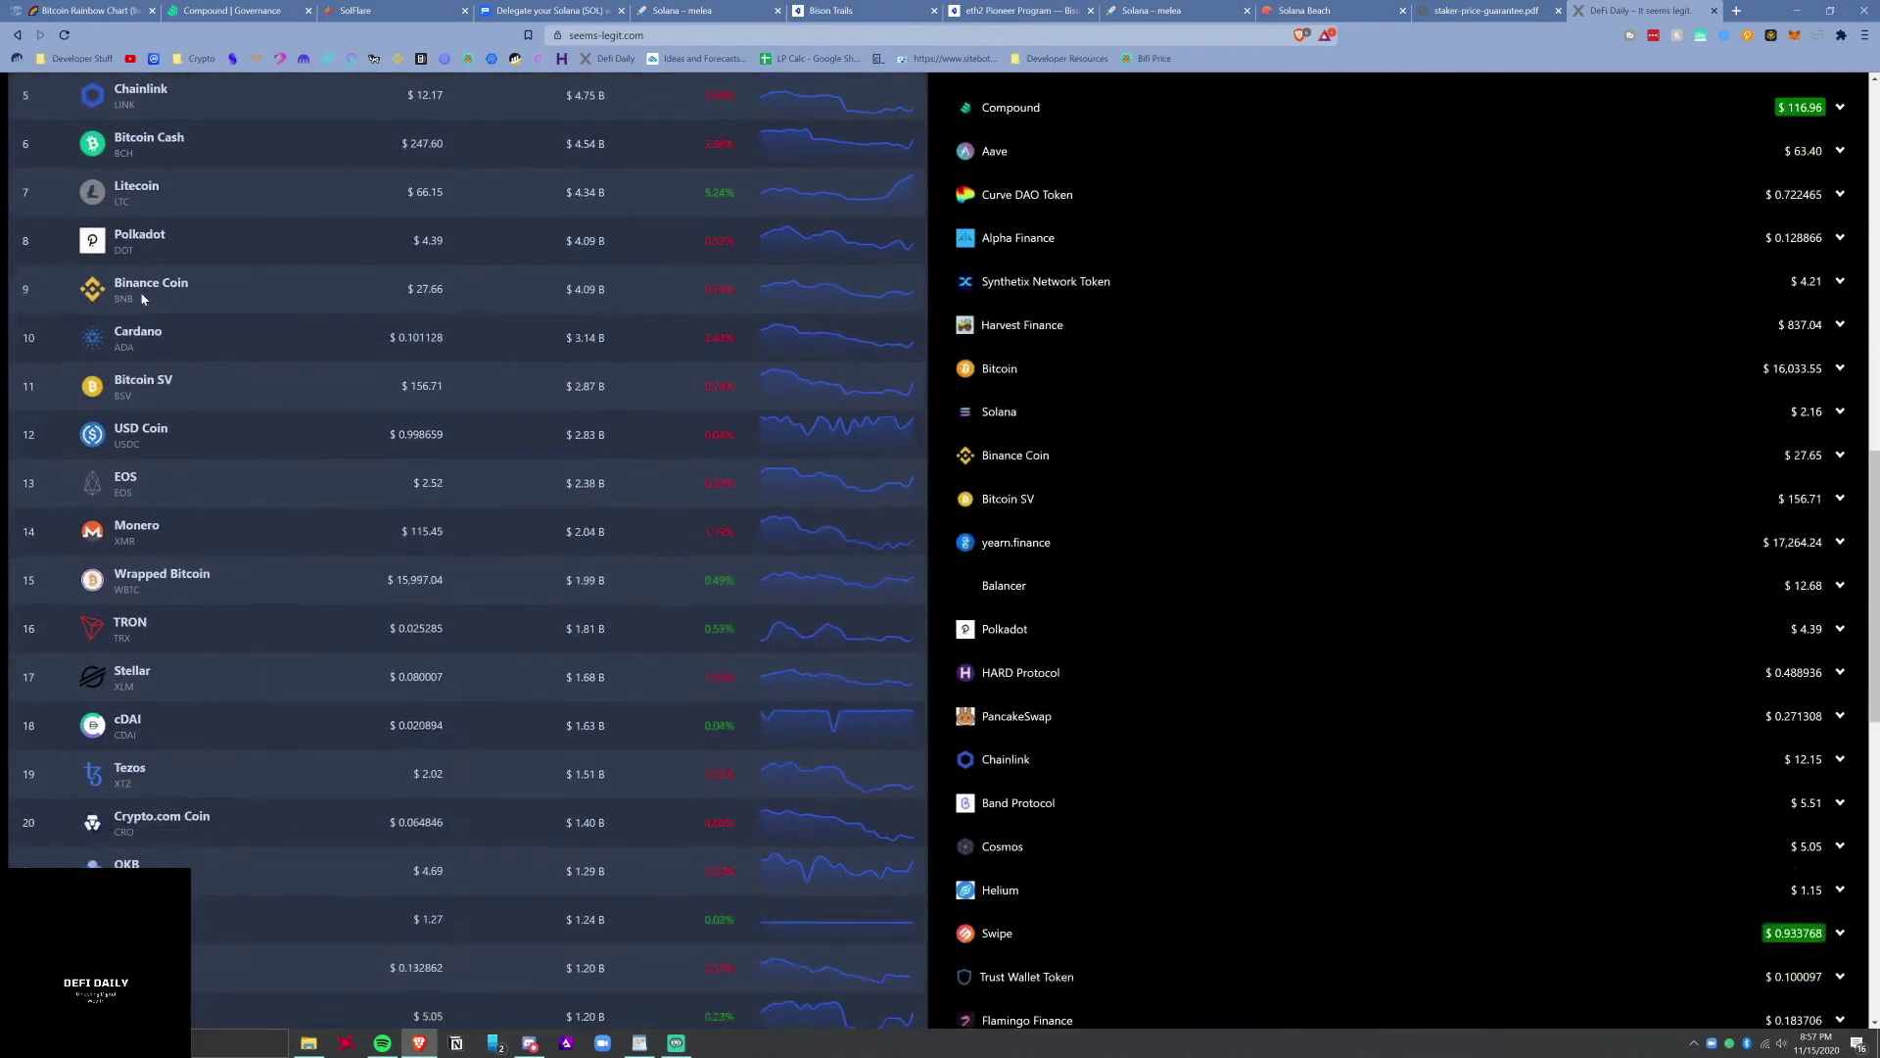
scroll(777, 755, "down", 3)
scroll(776, 755, "up", 8)
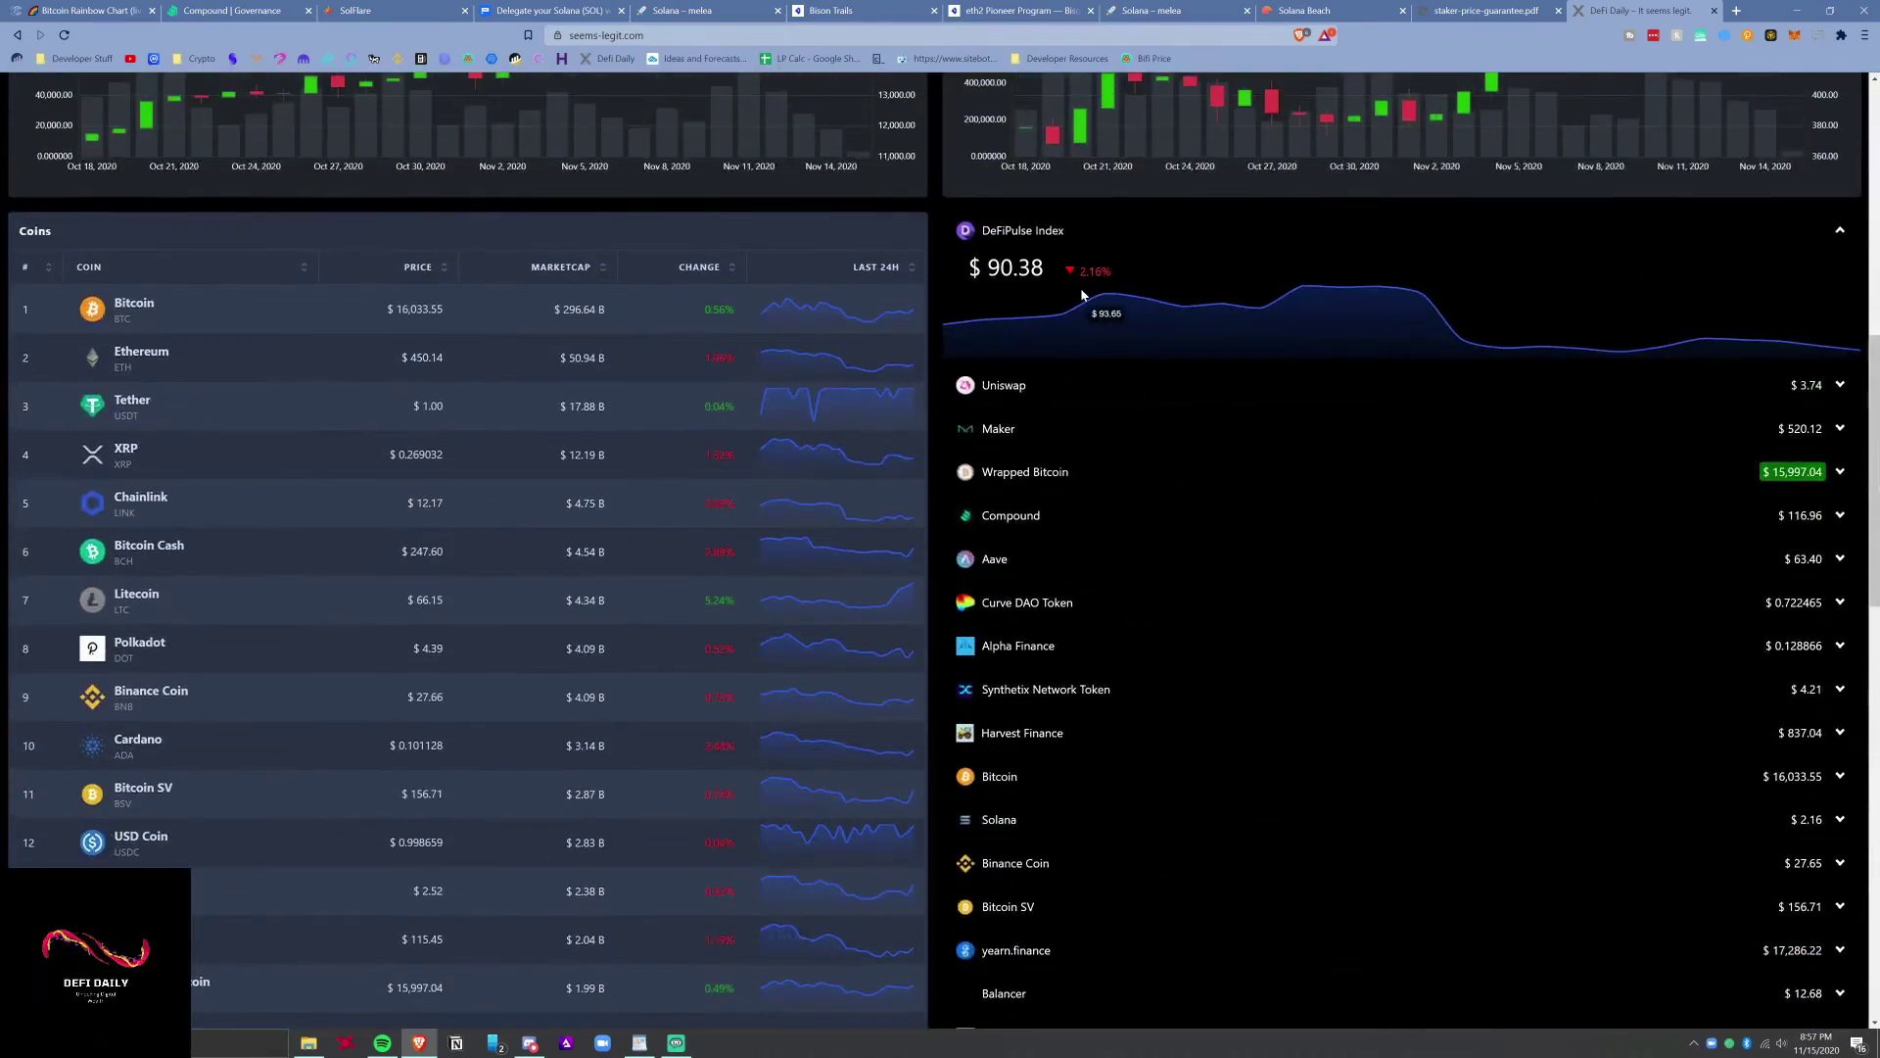
scroll(1054, 326, "up", 1)
scroll(1077, 343, "down", 3)
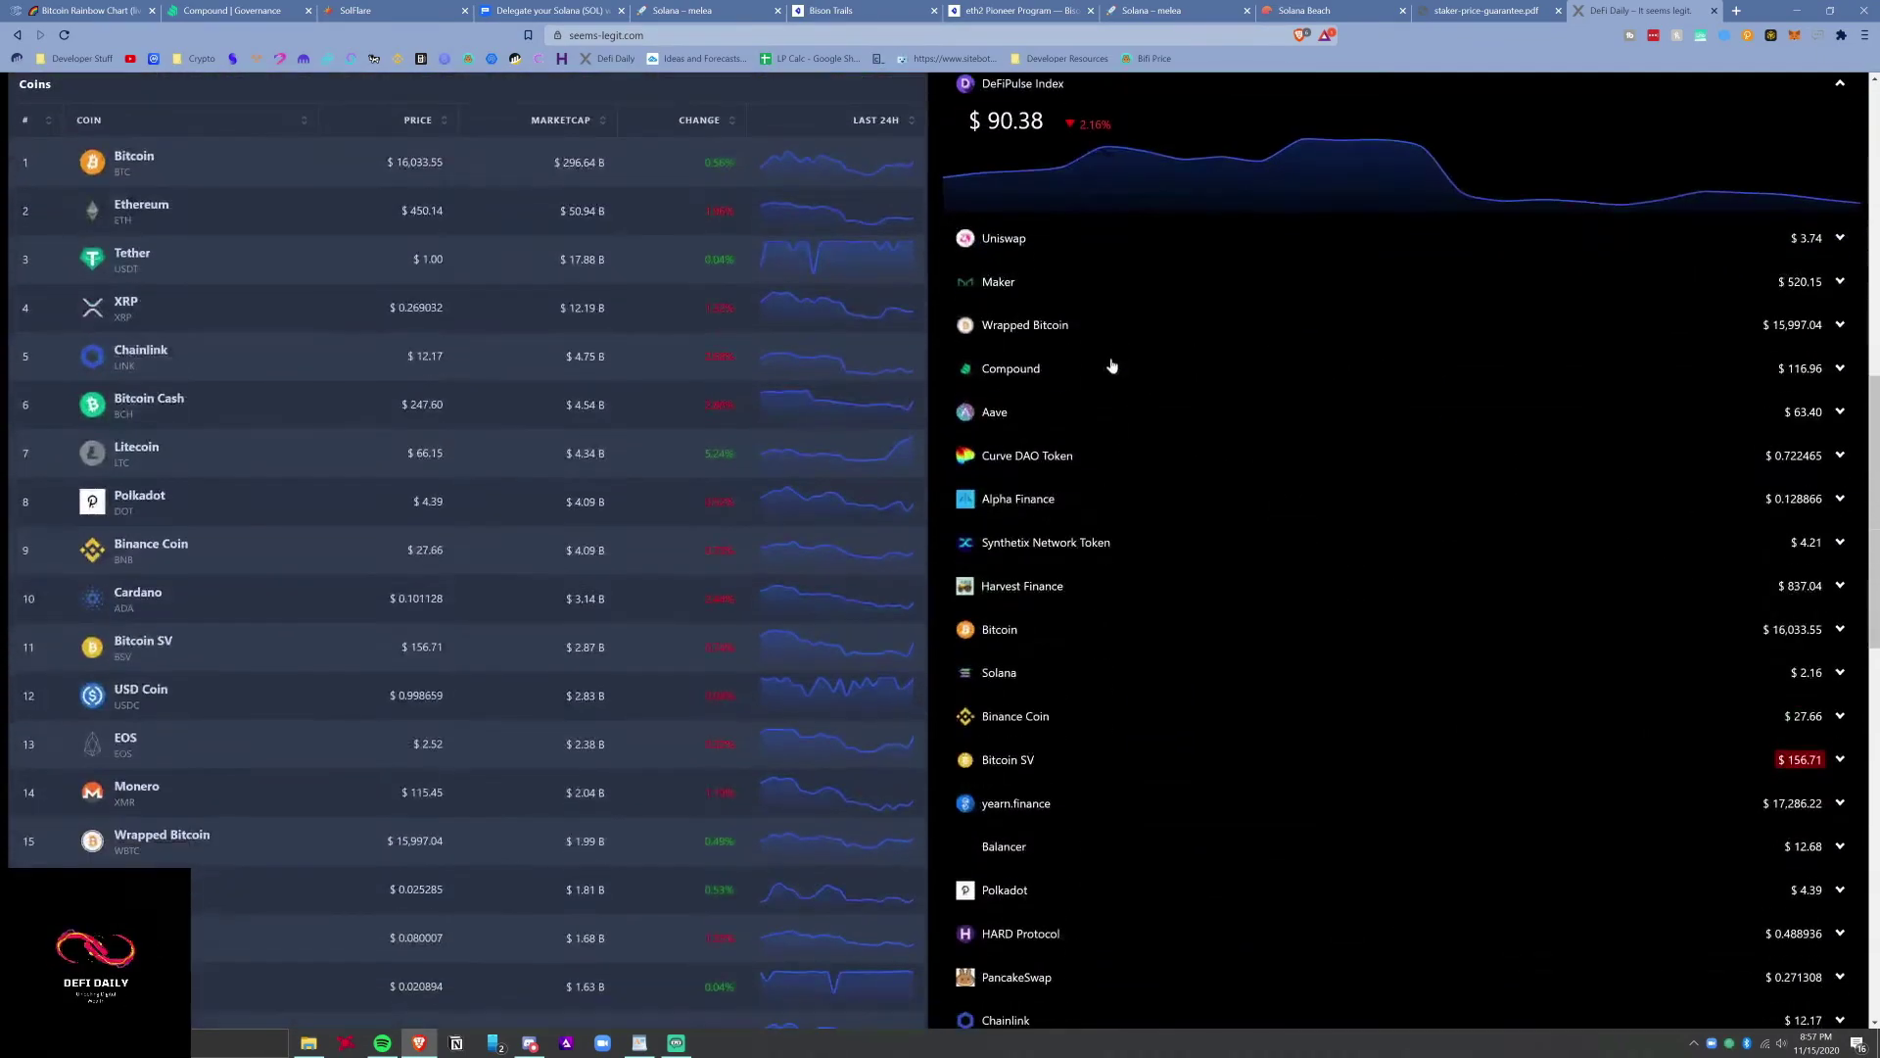
scroll(1109, 369, "down", 7)
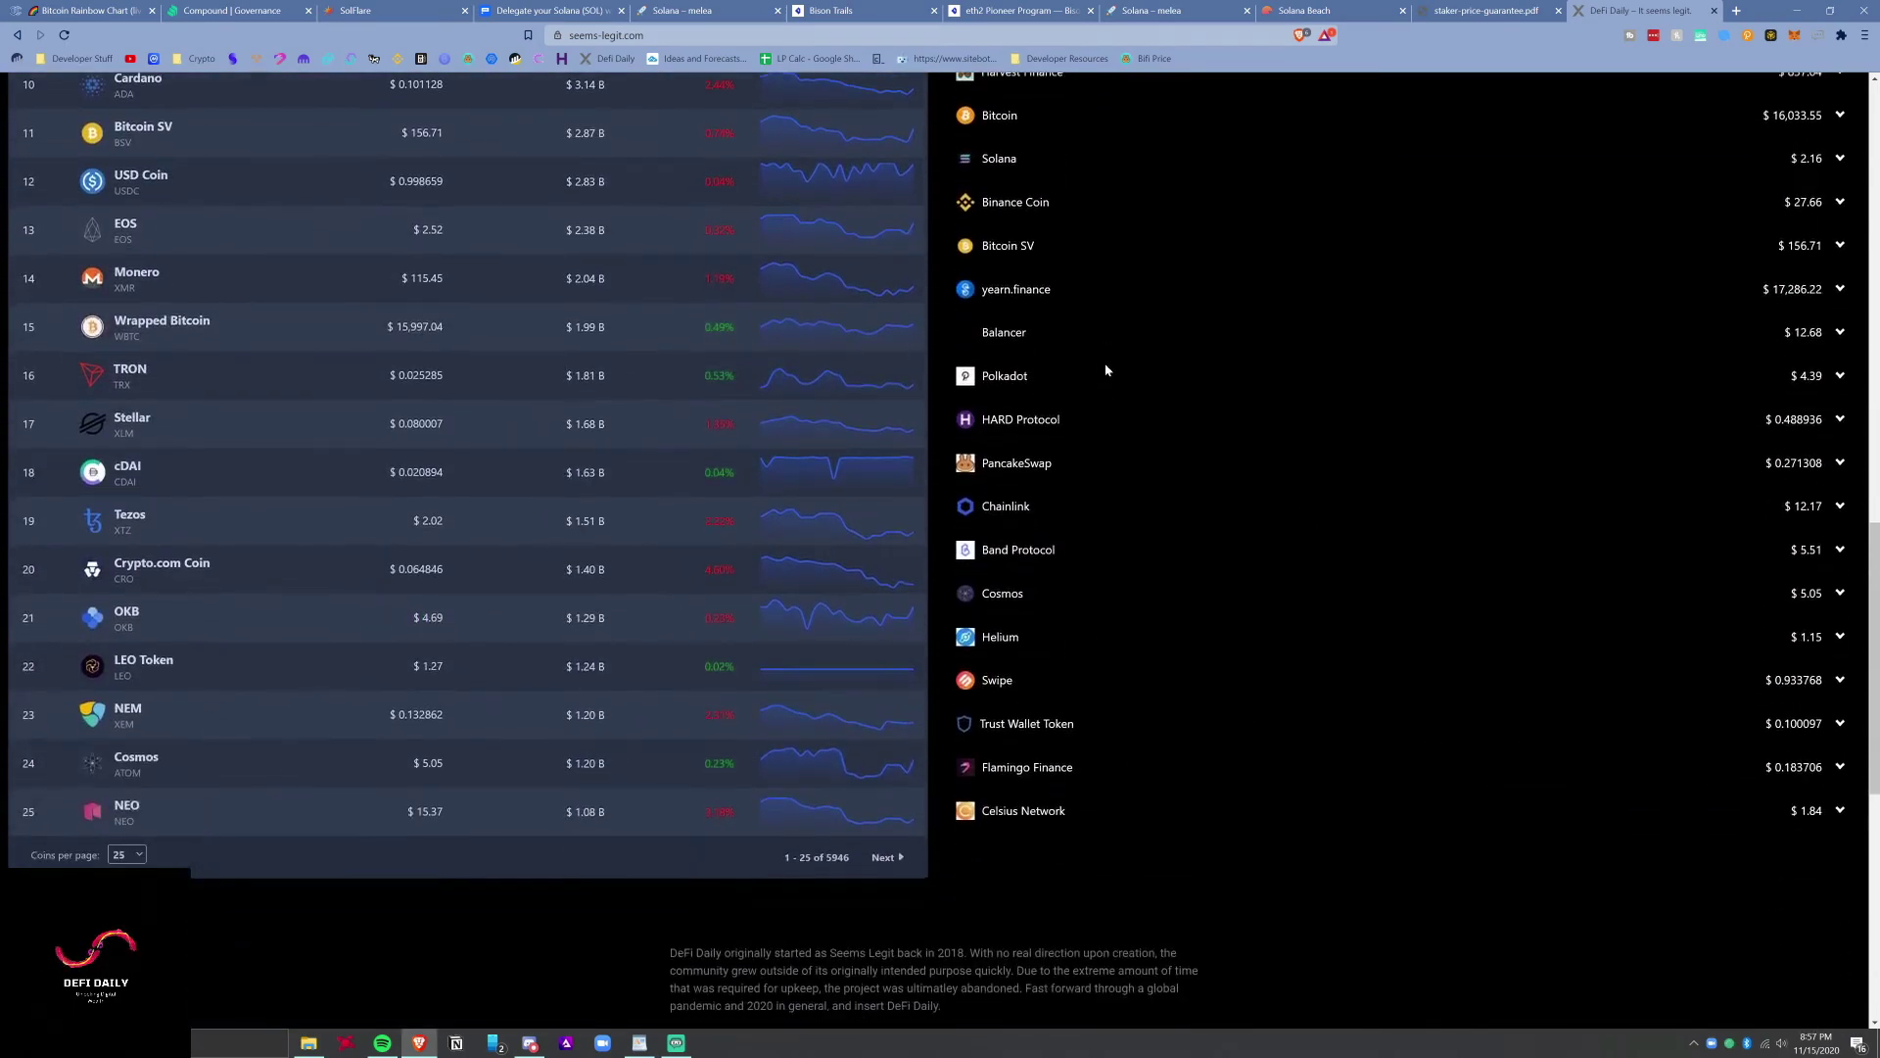
scroll(1105, 370, "down", 7)
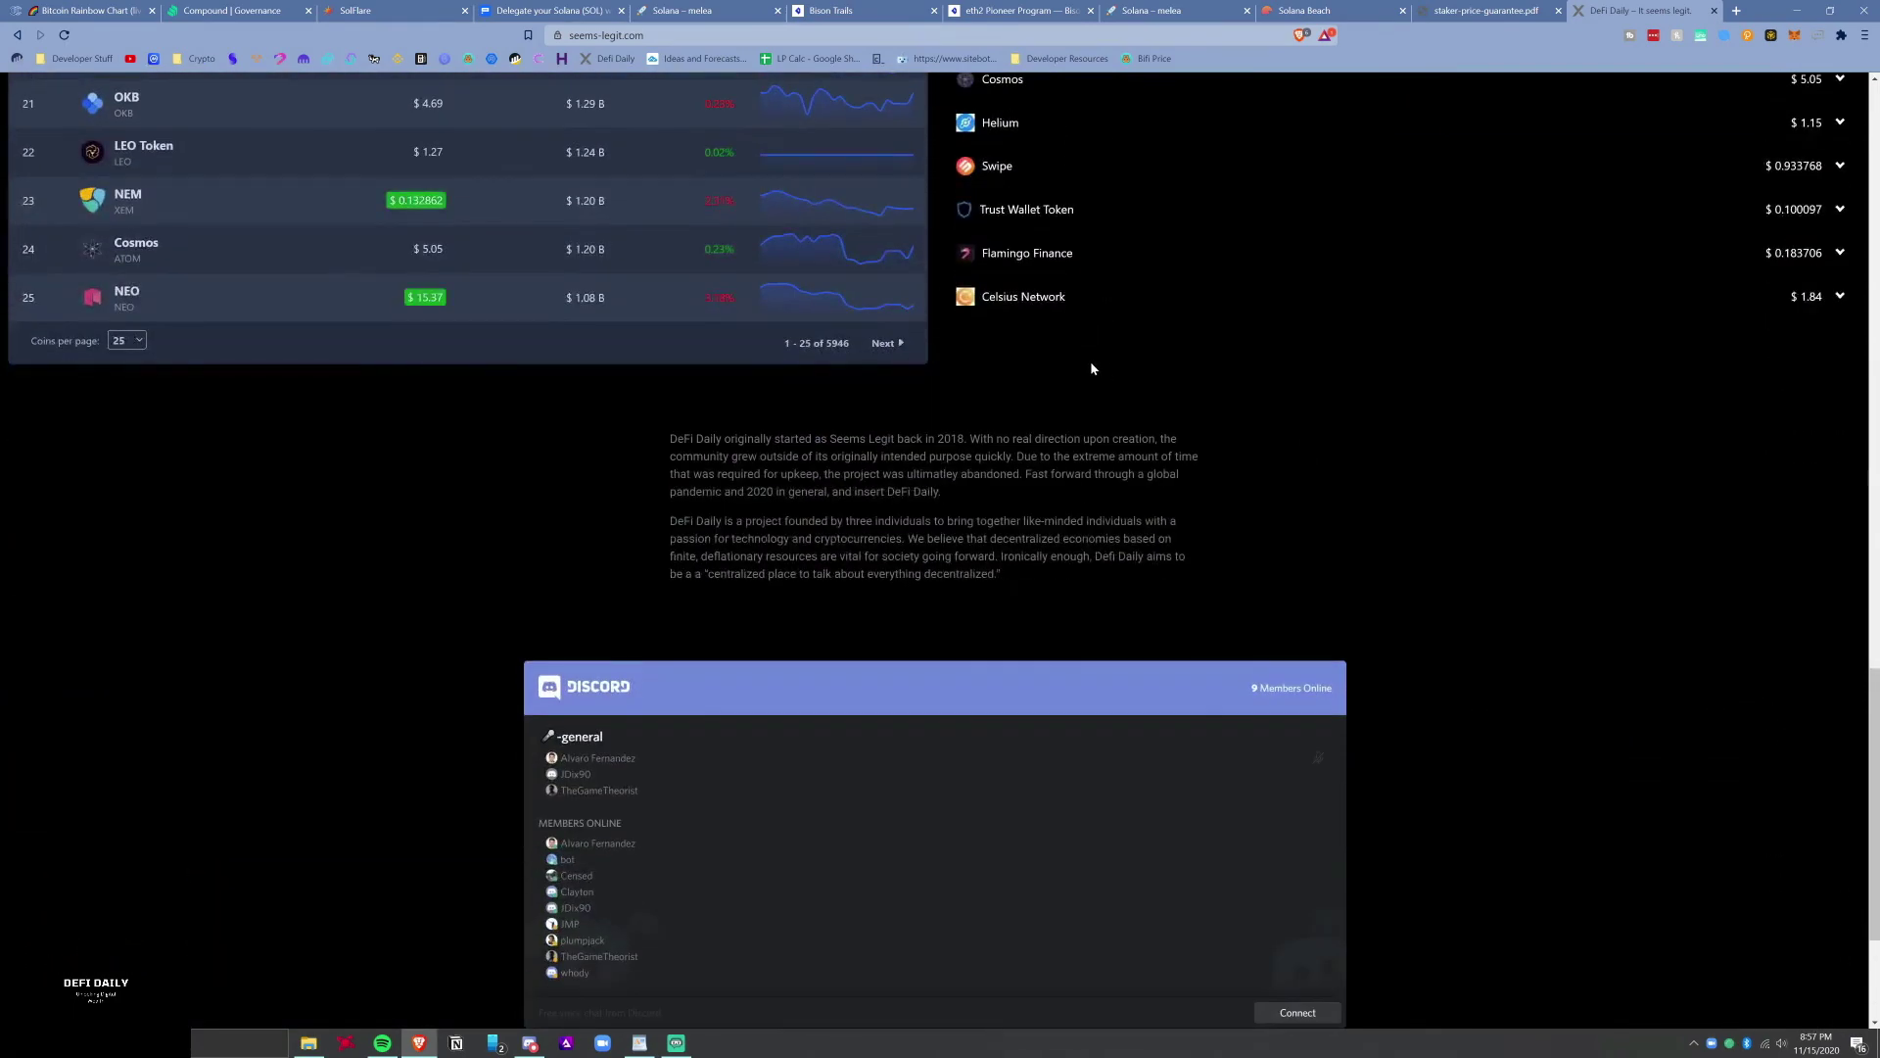
scroll(1087, 368, "down", 4)
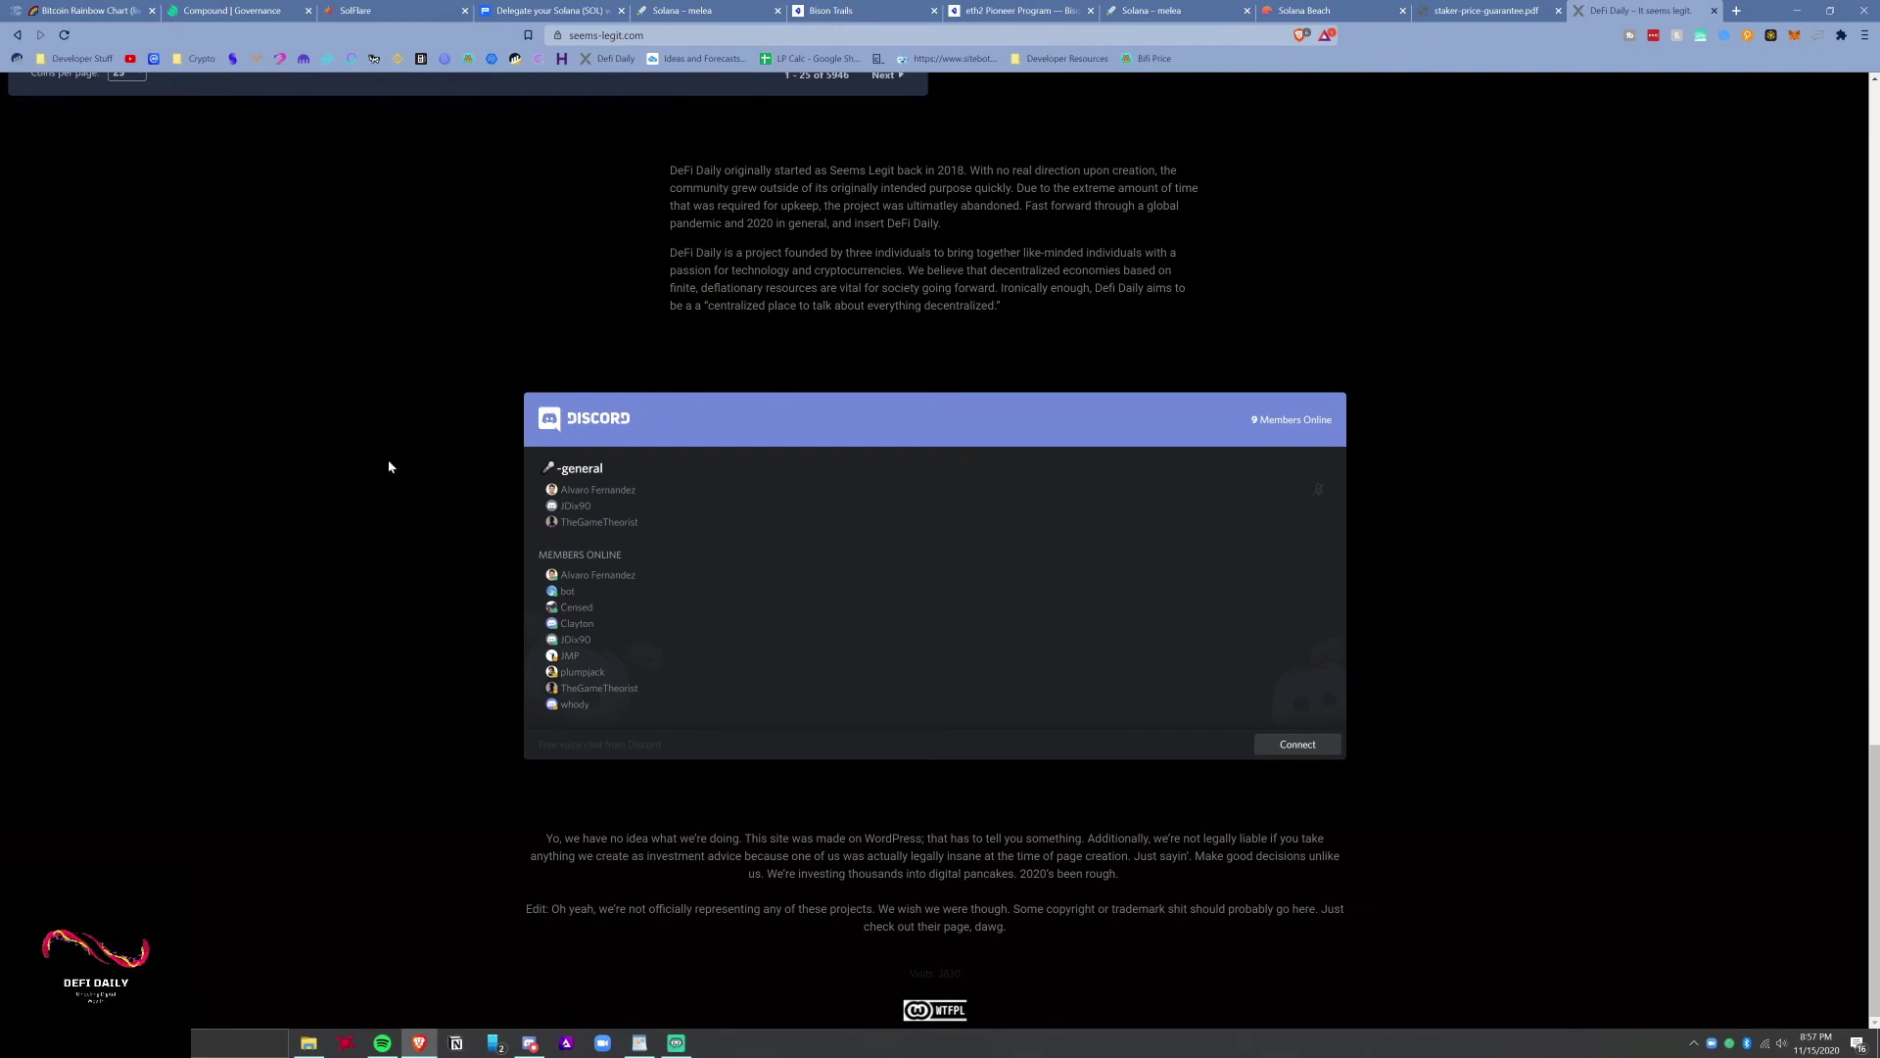
scroll(1447, 930, "up", 15)
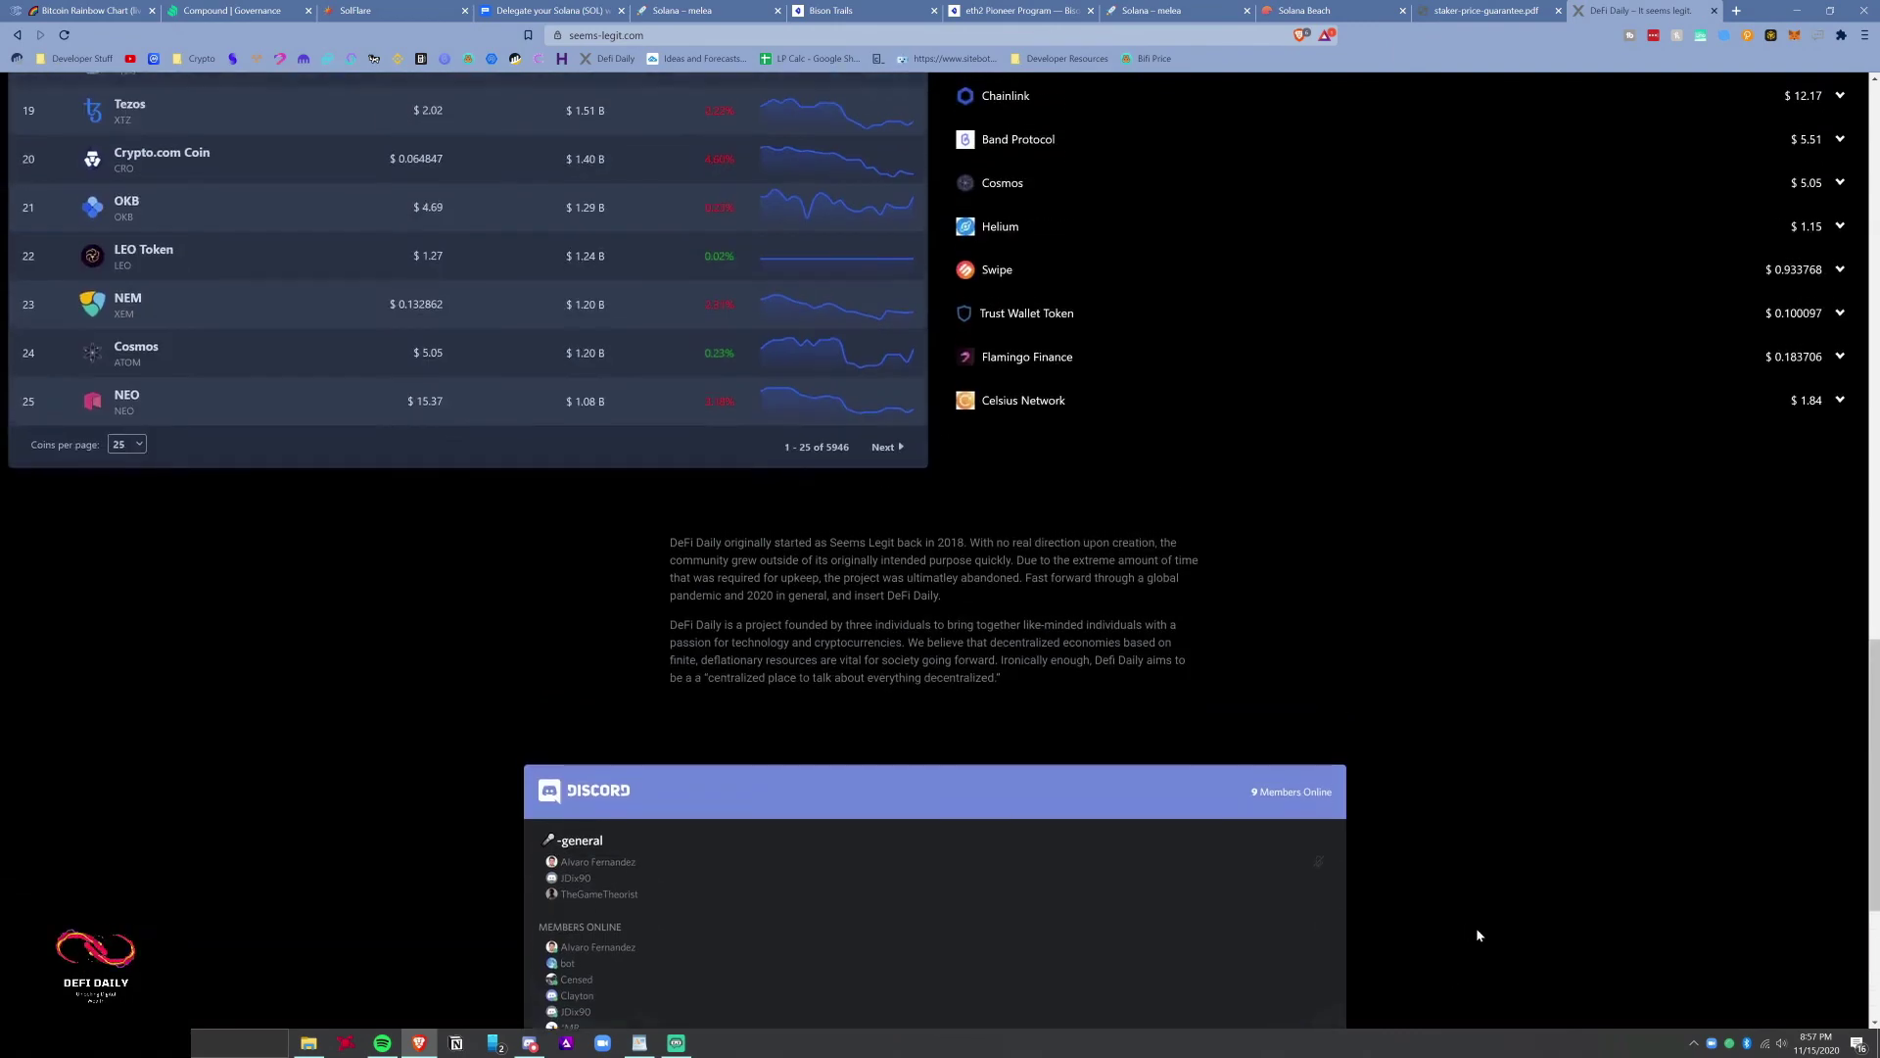
scroll(1476, 935, "up", 10)
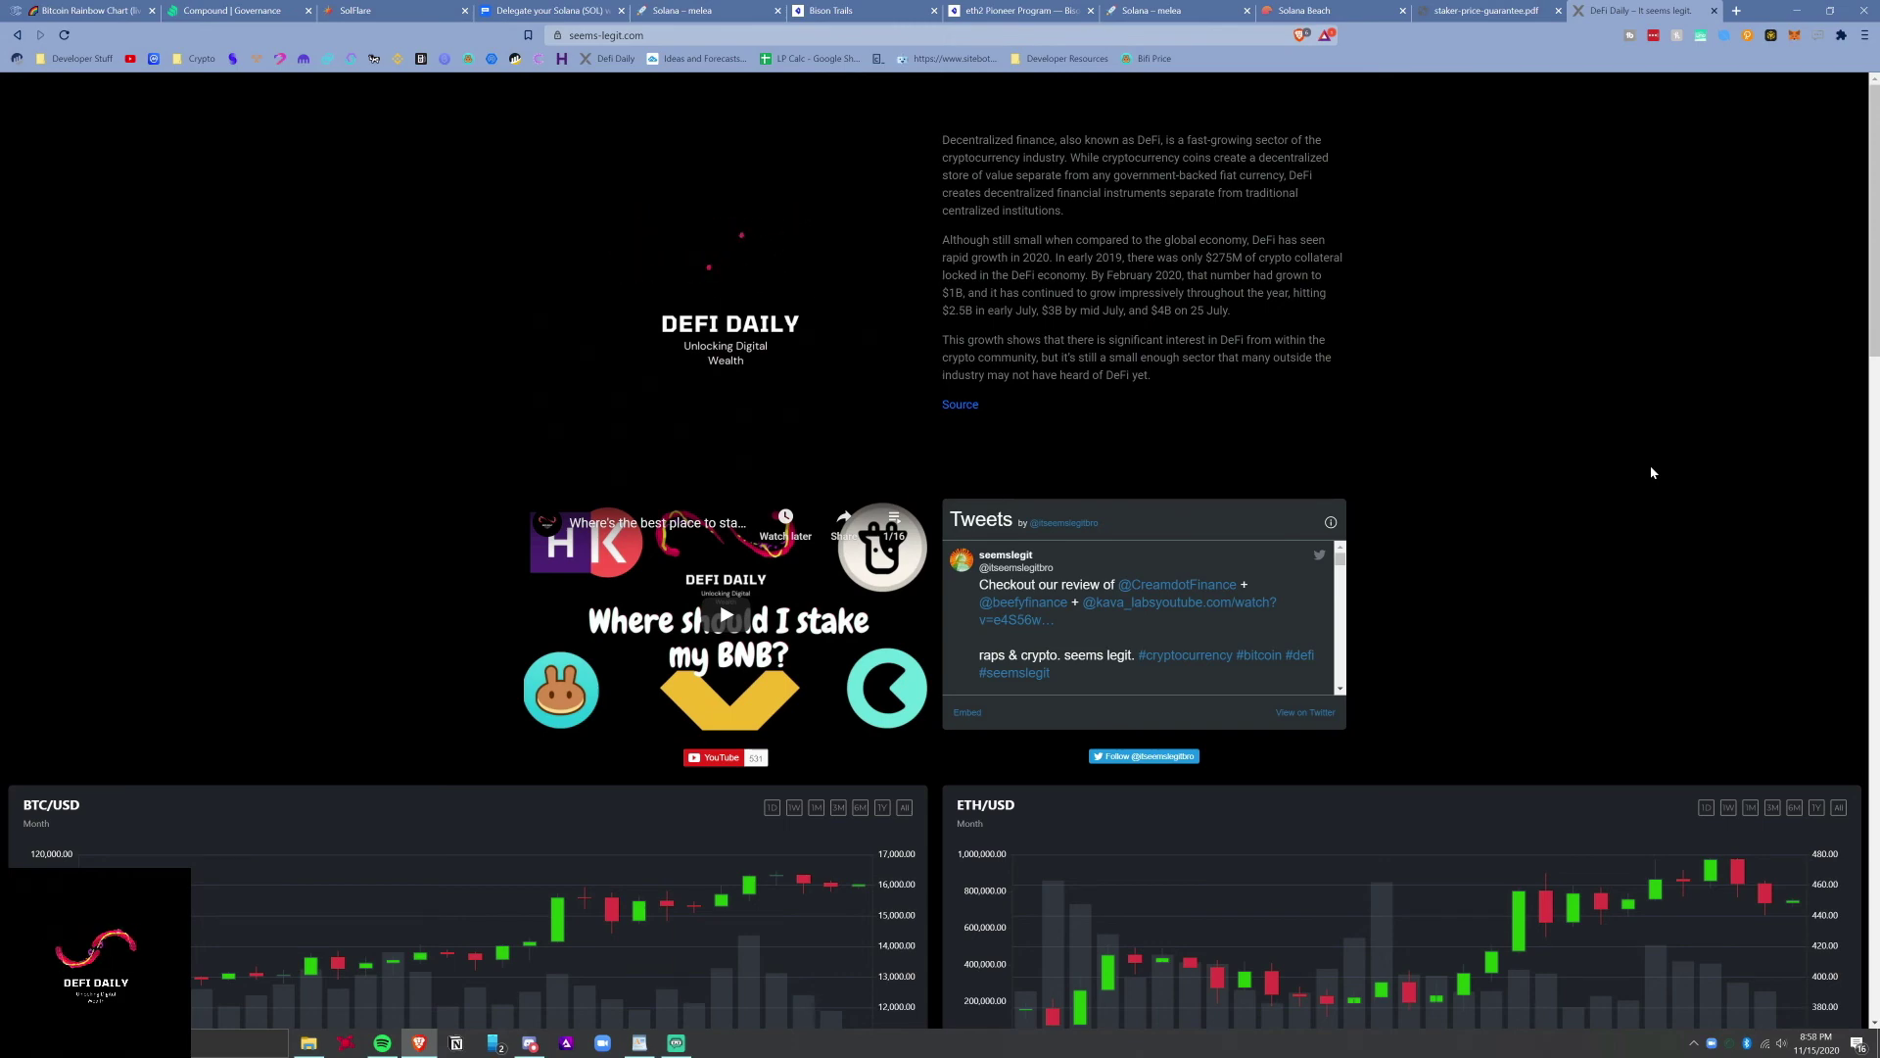
Search for 'flakre network' in a new tab and open the Flare Networks blog result.
key("ctrl+t")
type("flakre network")
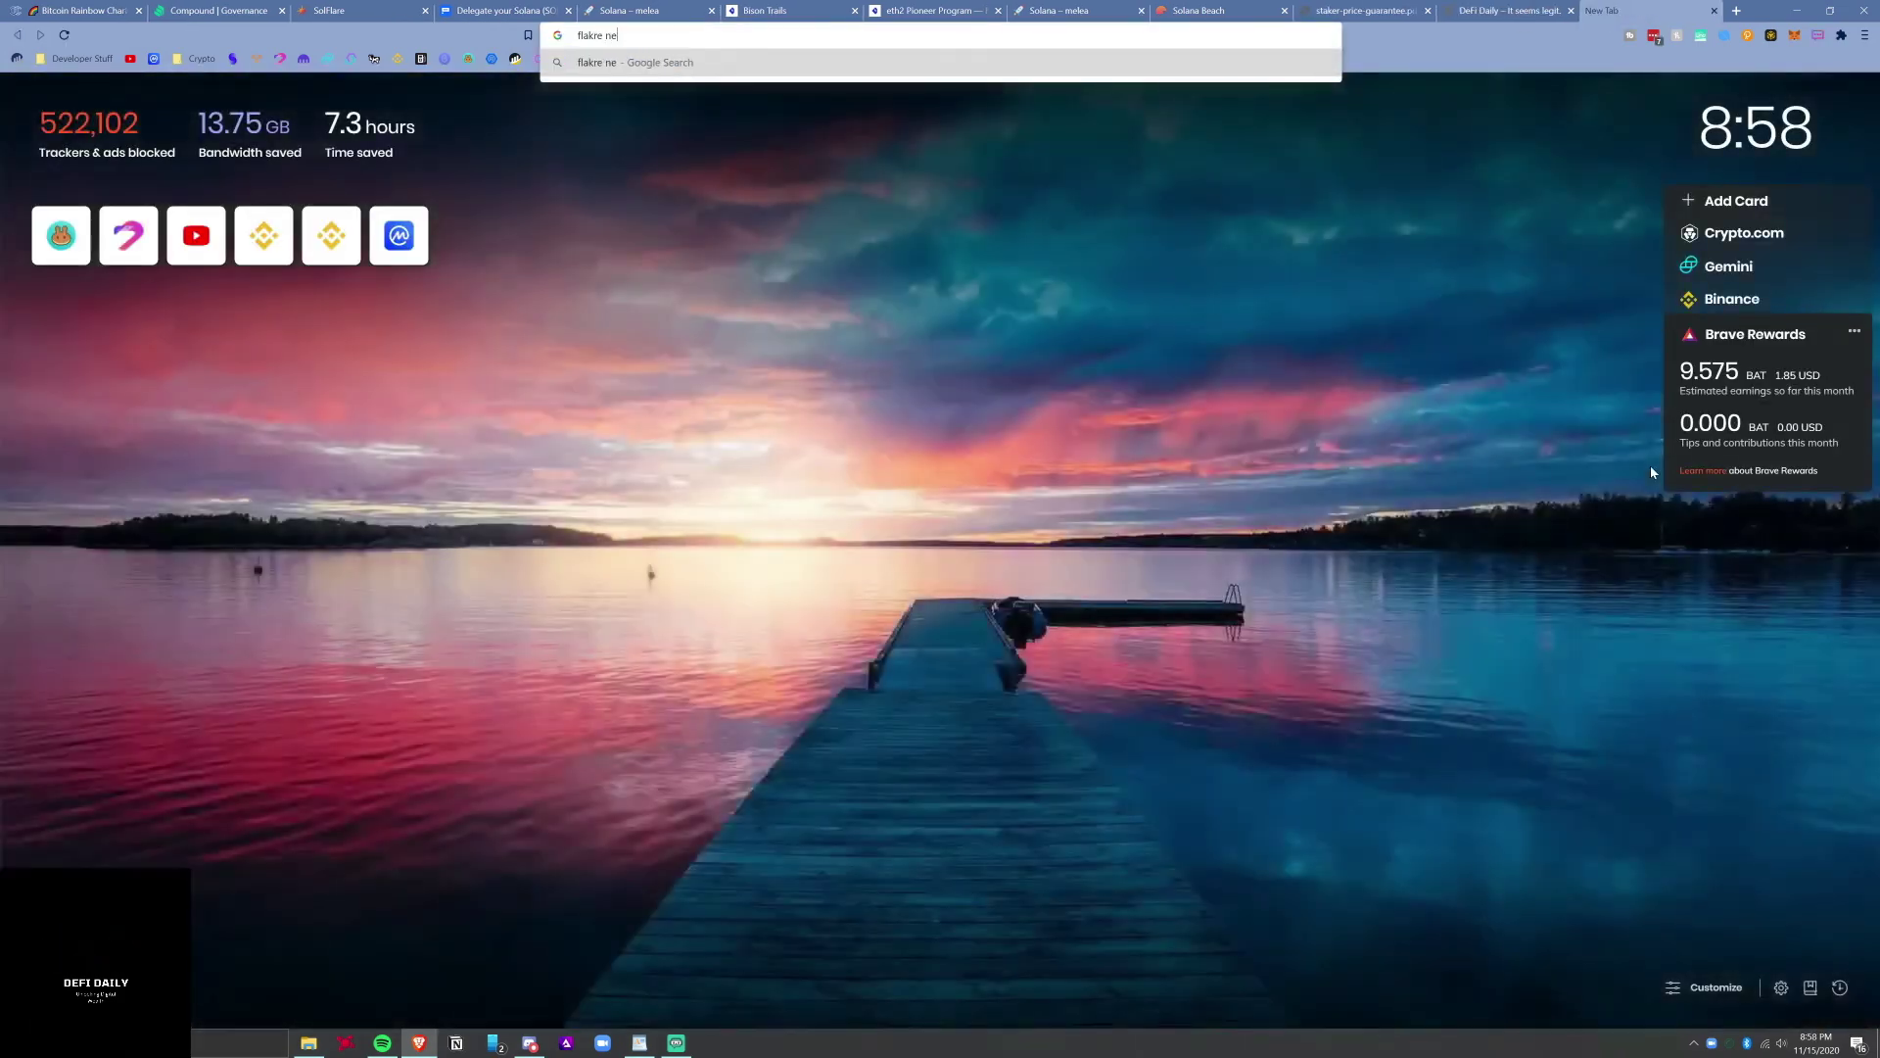
key("Return")
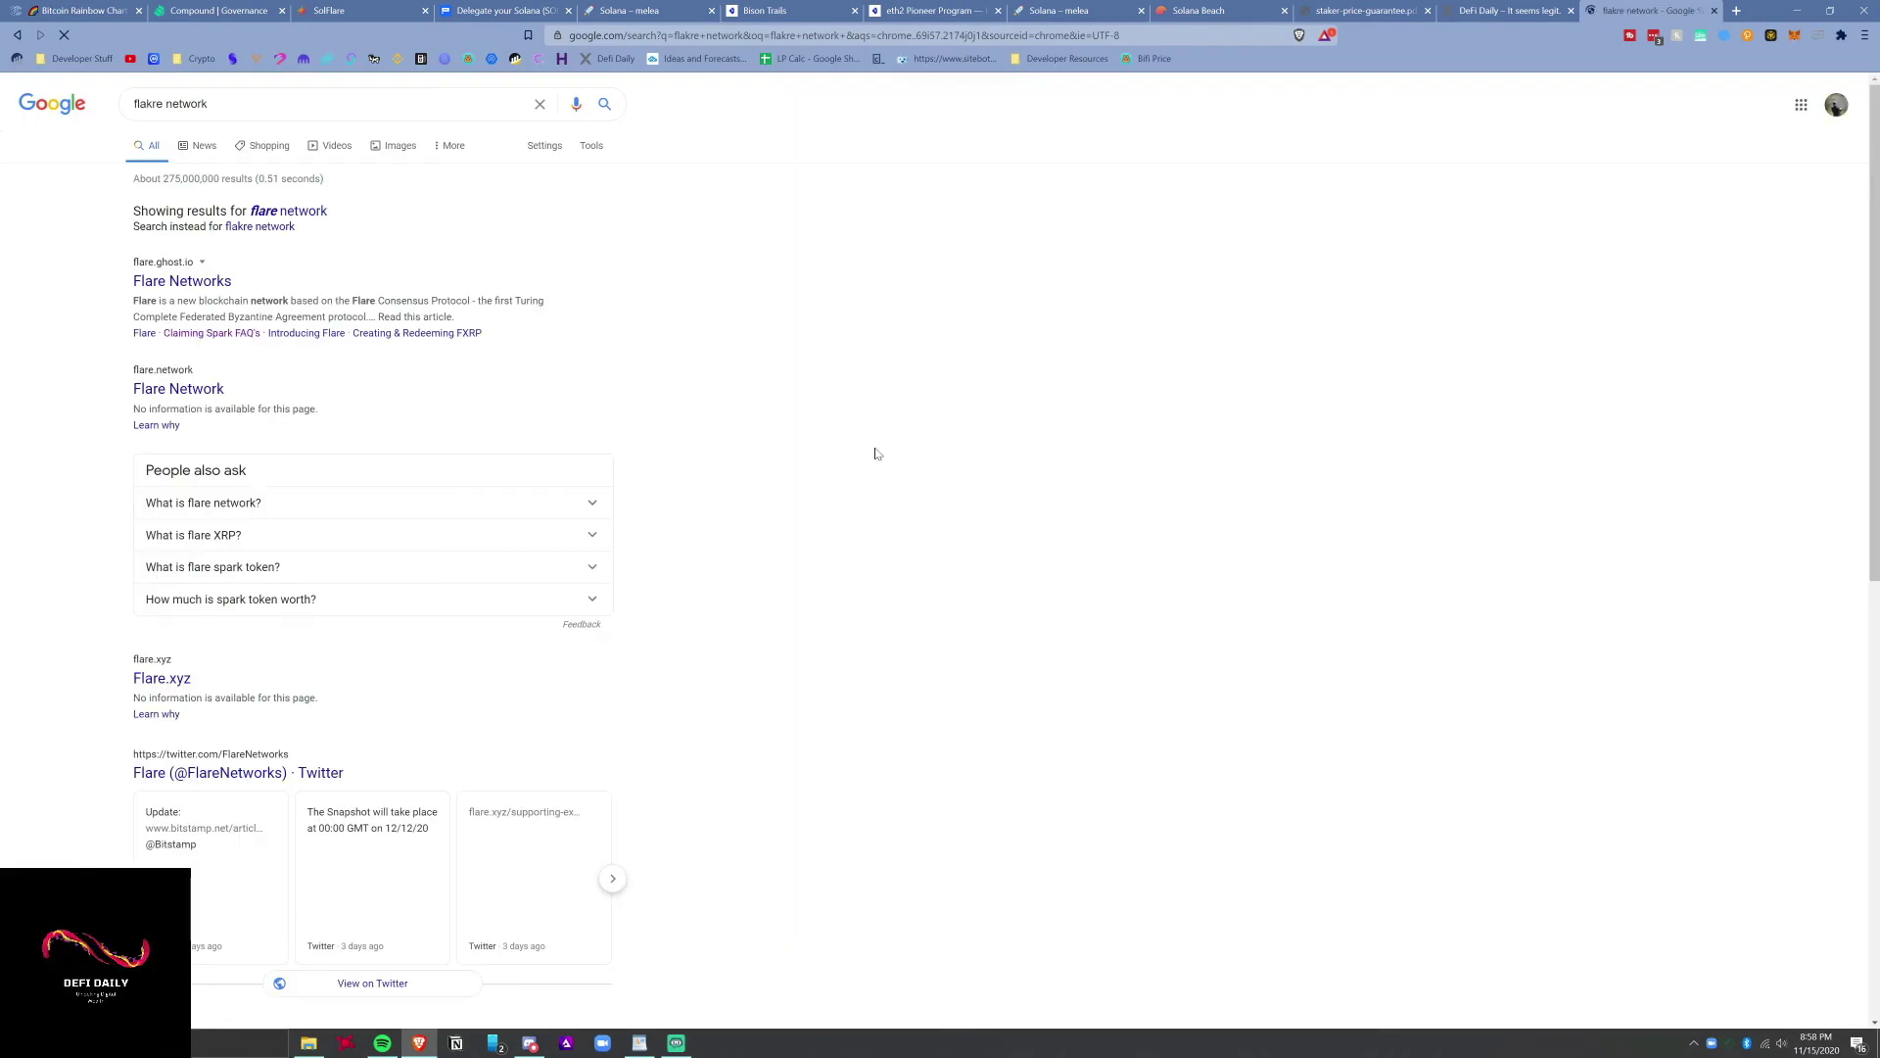
left_click(182, 281)
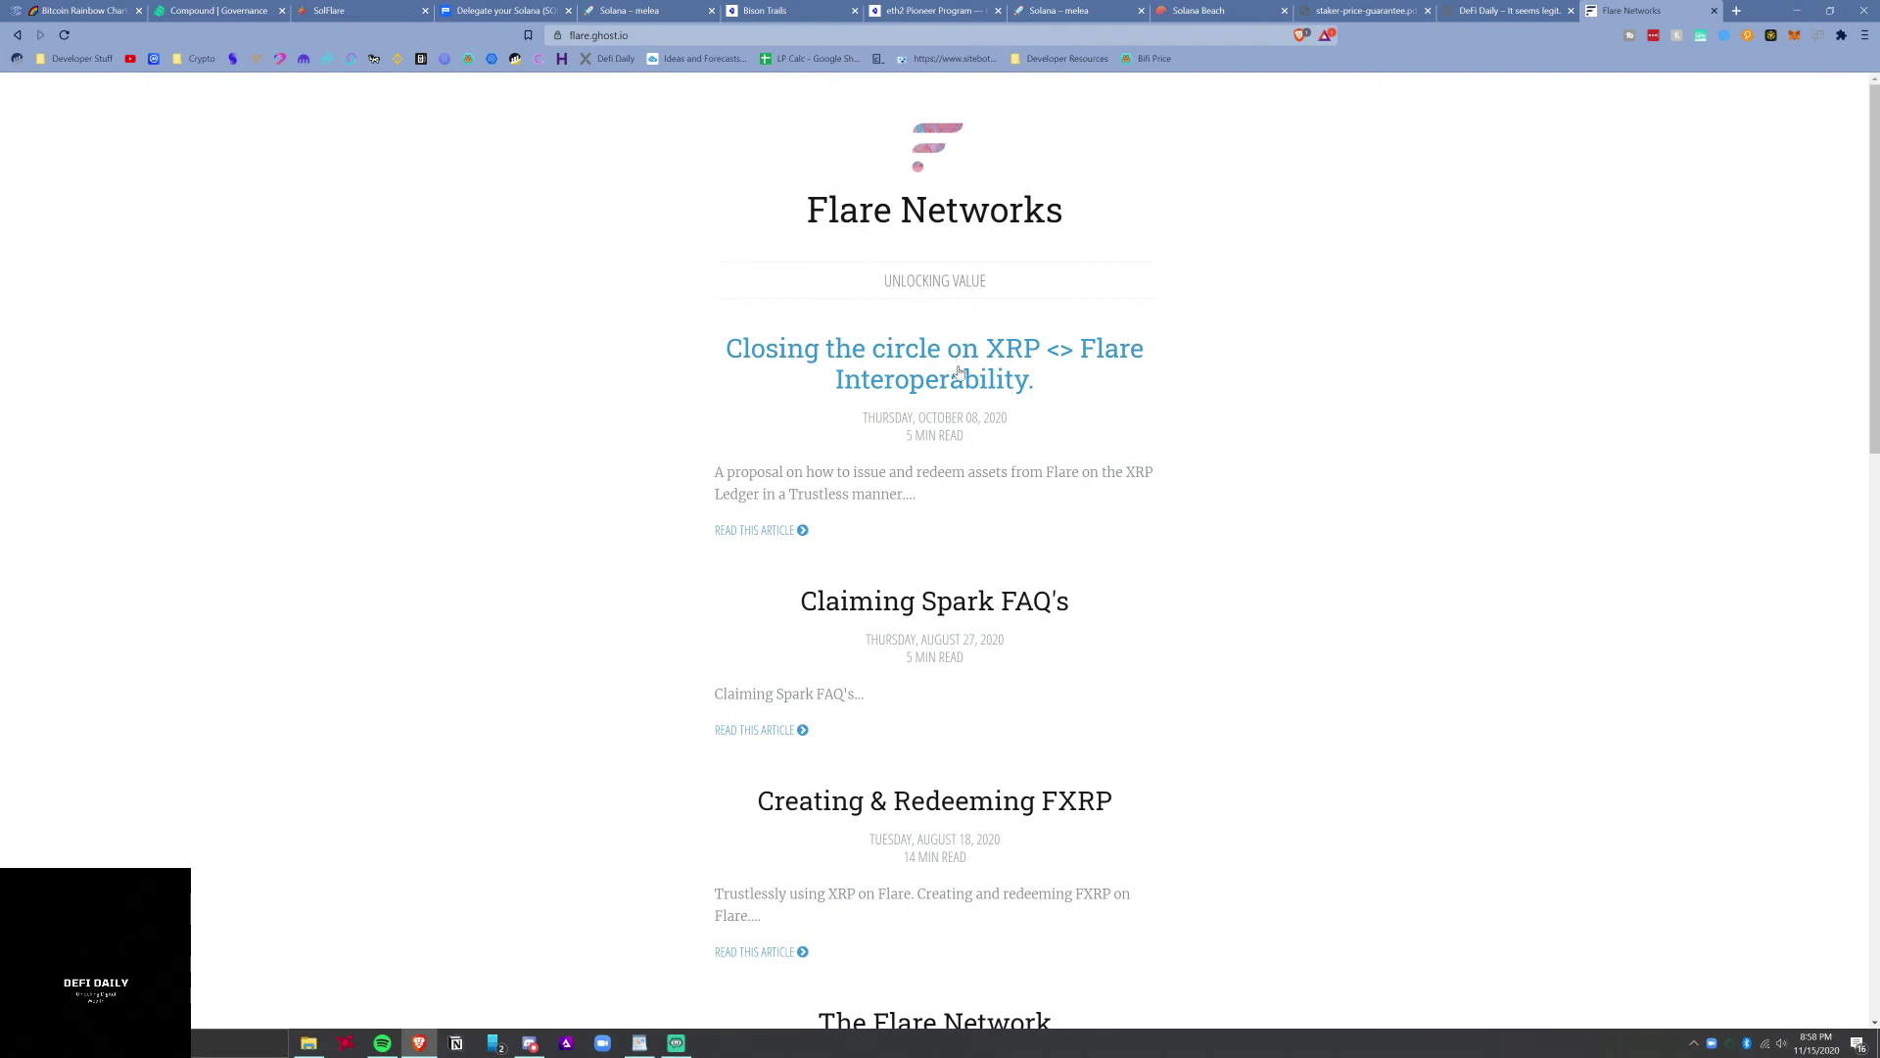
Open the Claiming Spark FAQ's article in a separate tab and read it.
left_click_drag(1230, 600, 672, 597)
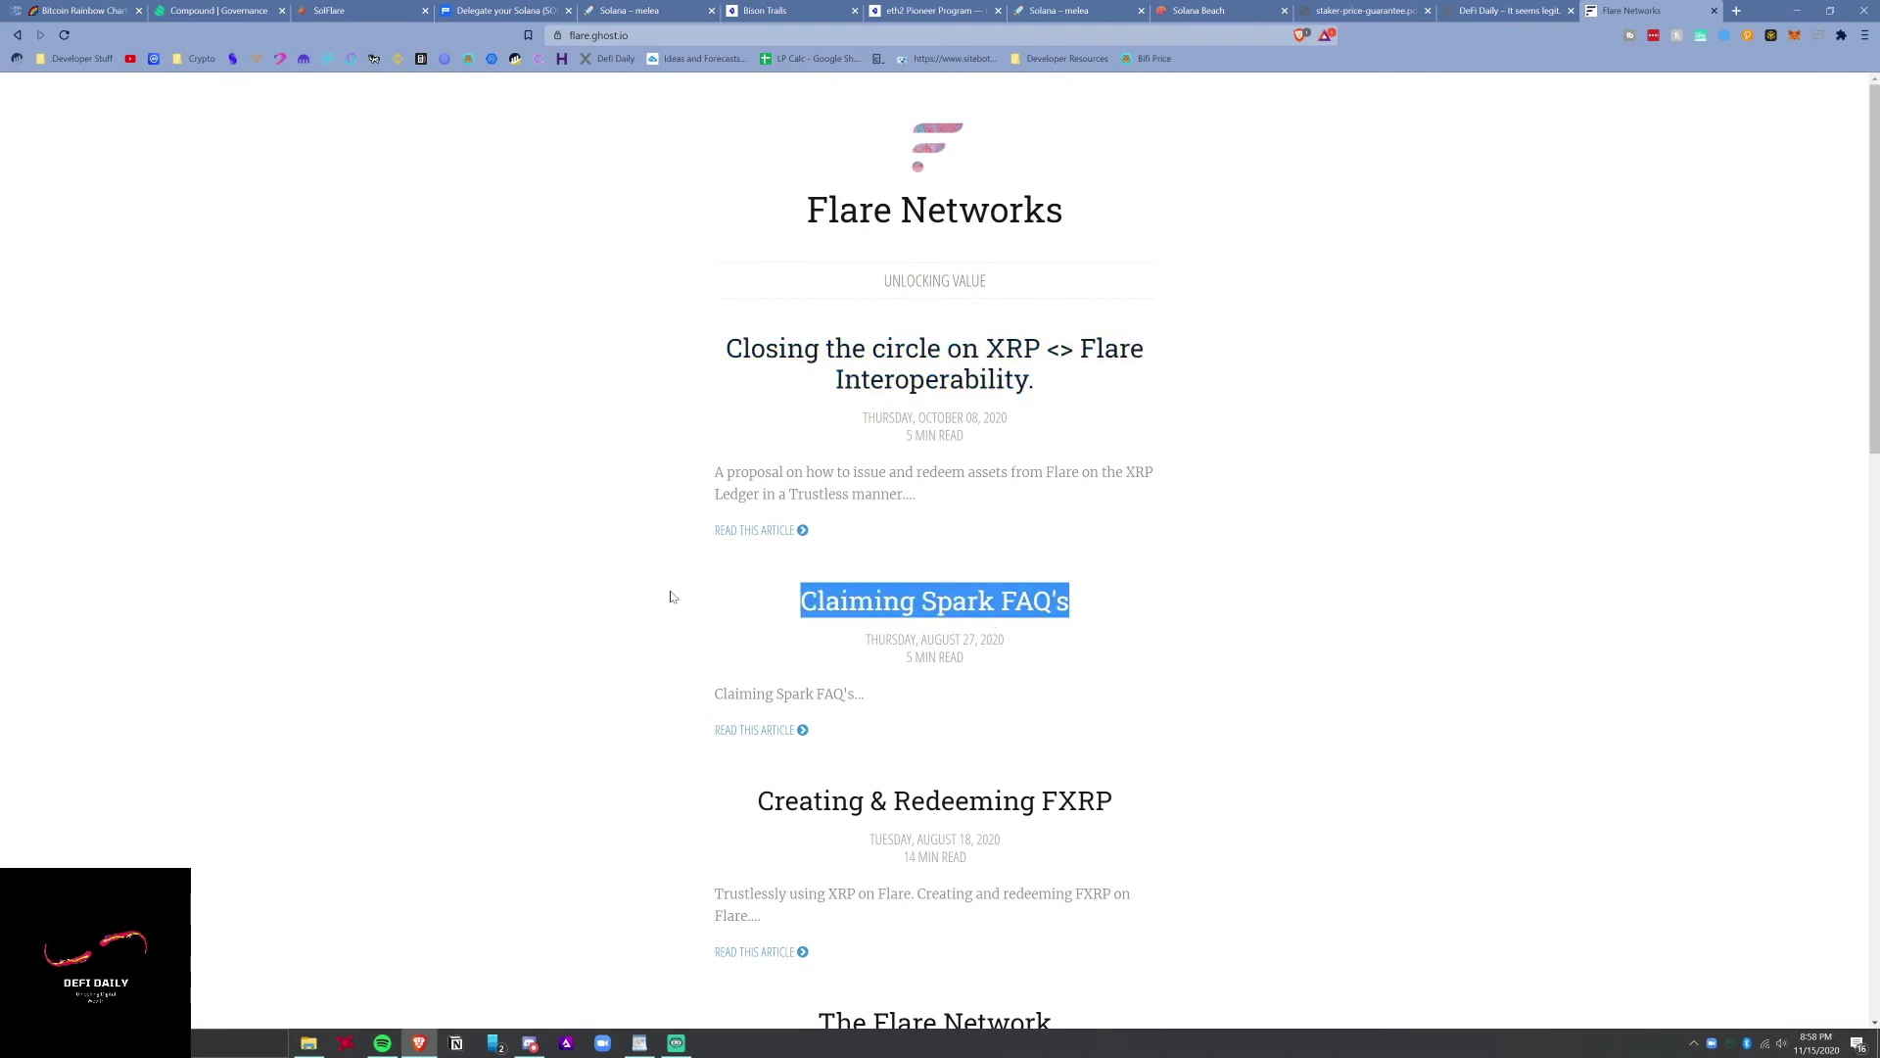
right_click(969, 604)
left_click(1033, 613)
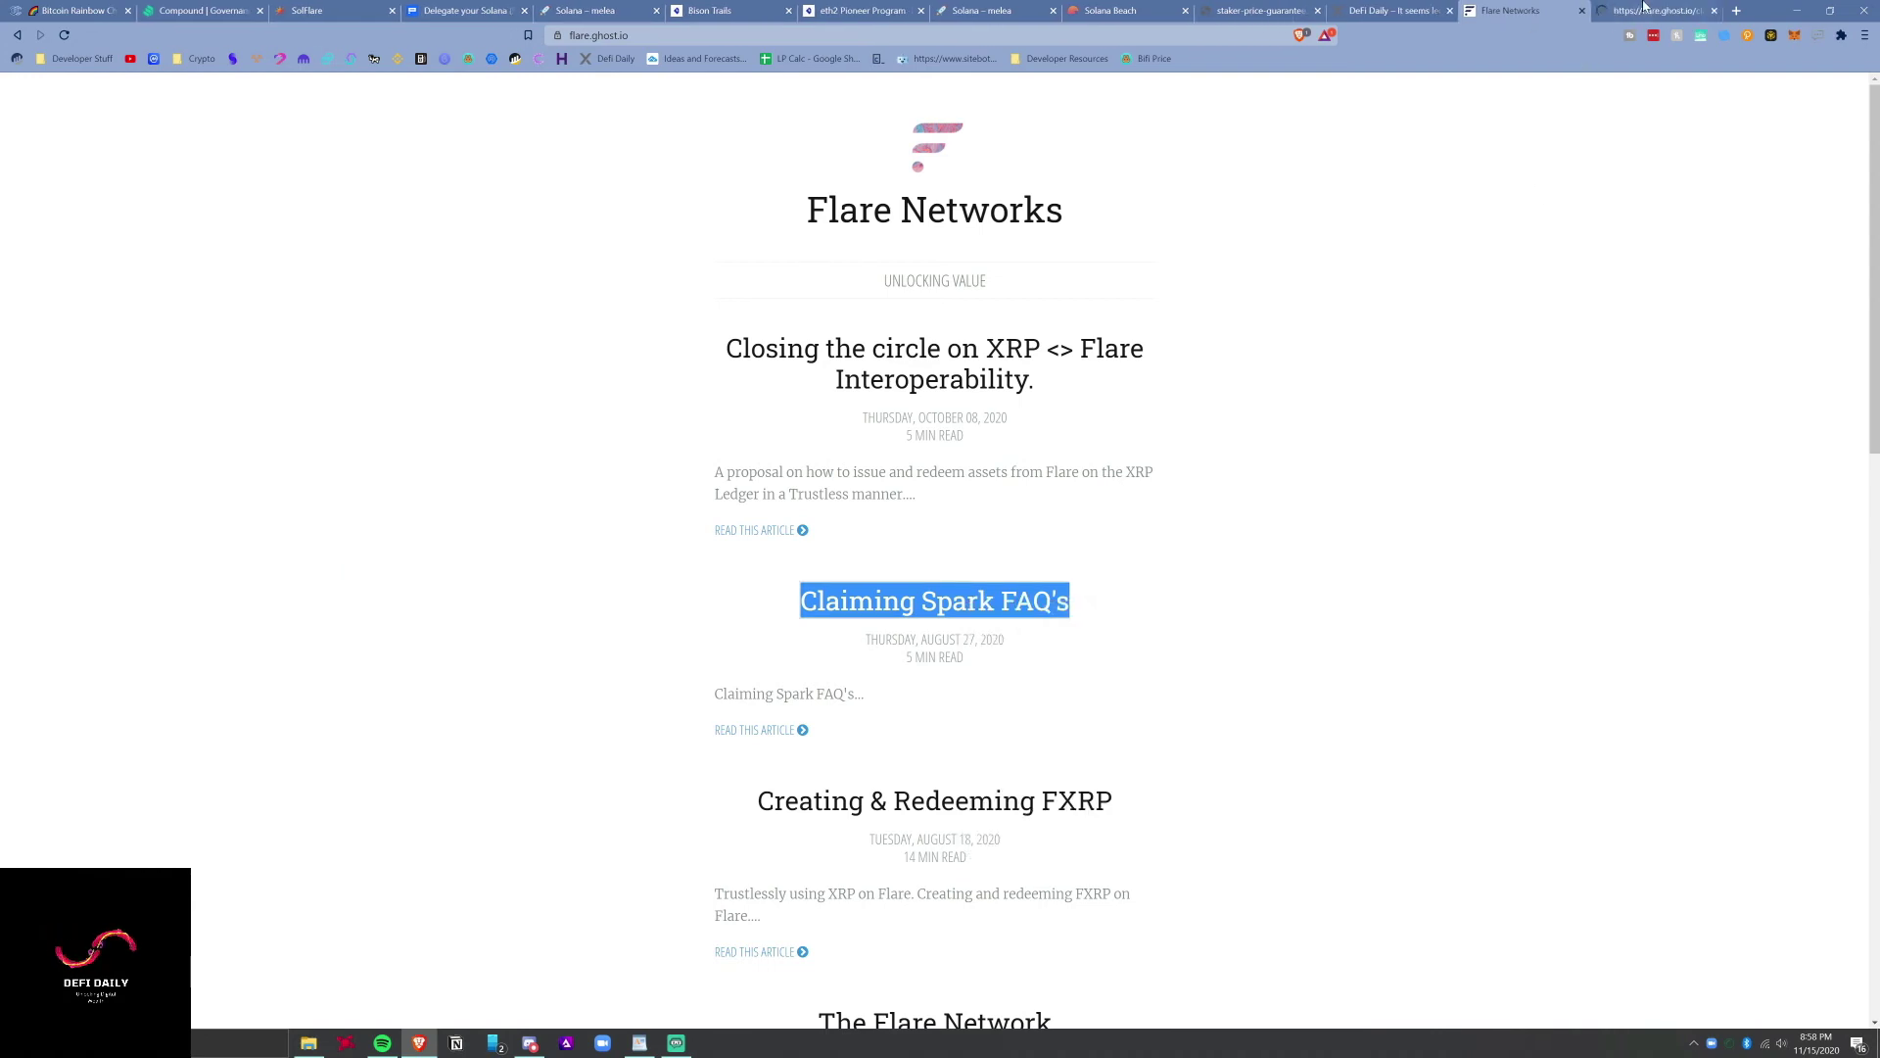
key("ctrl+Tab")
scroll(948, 474, "down", 3)
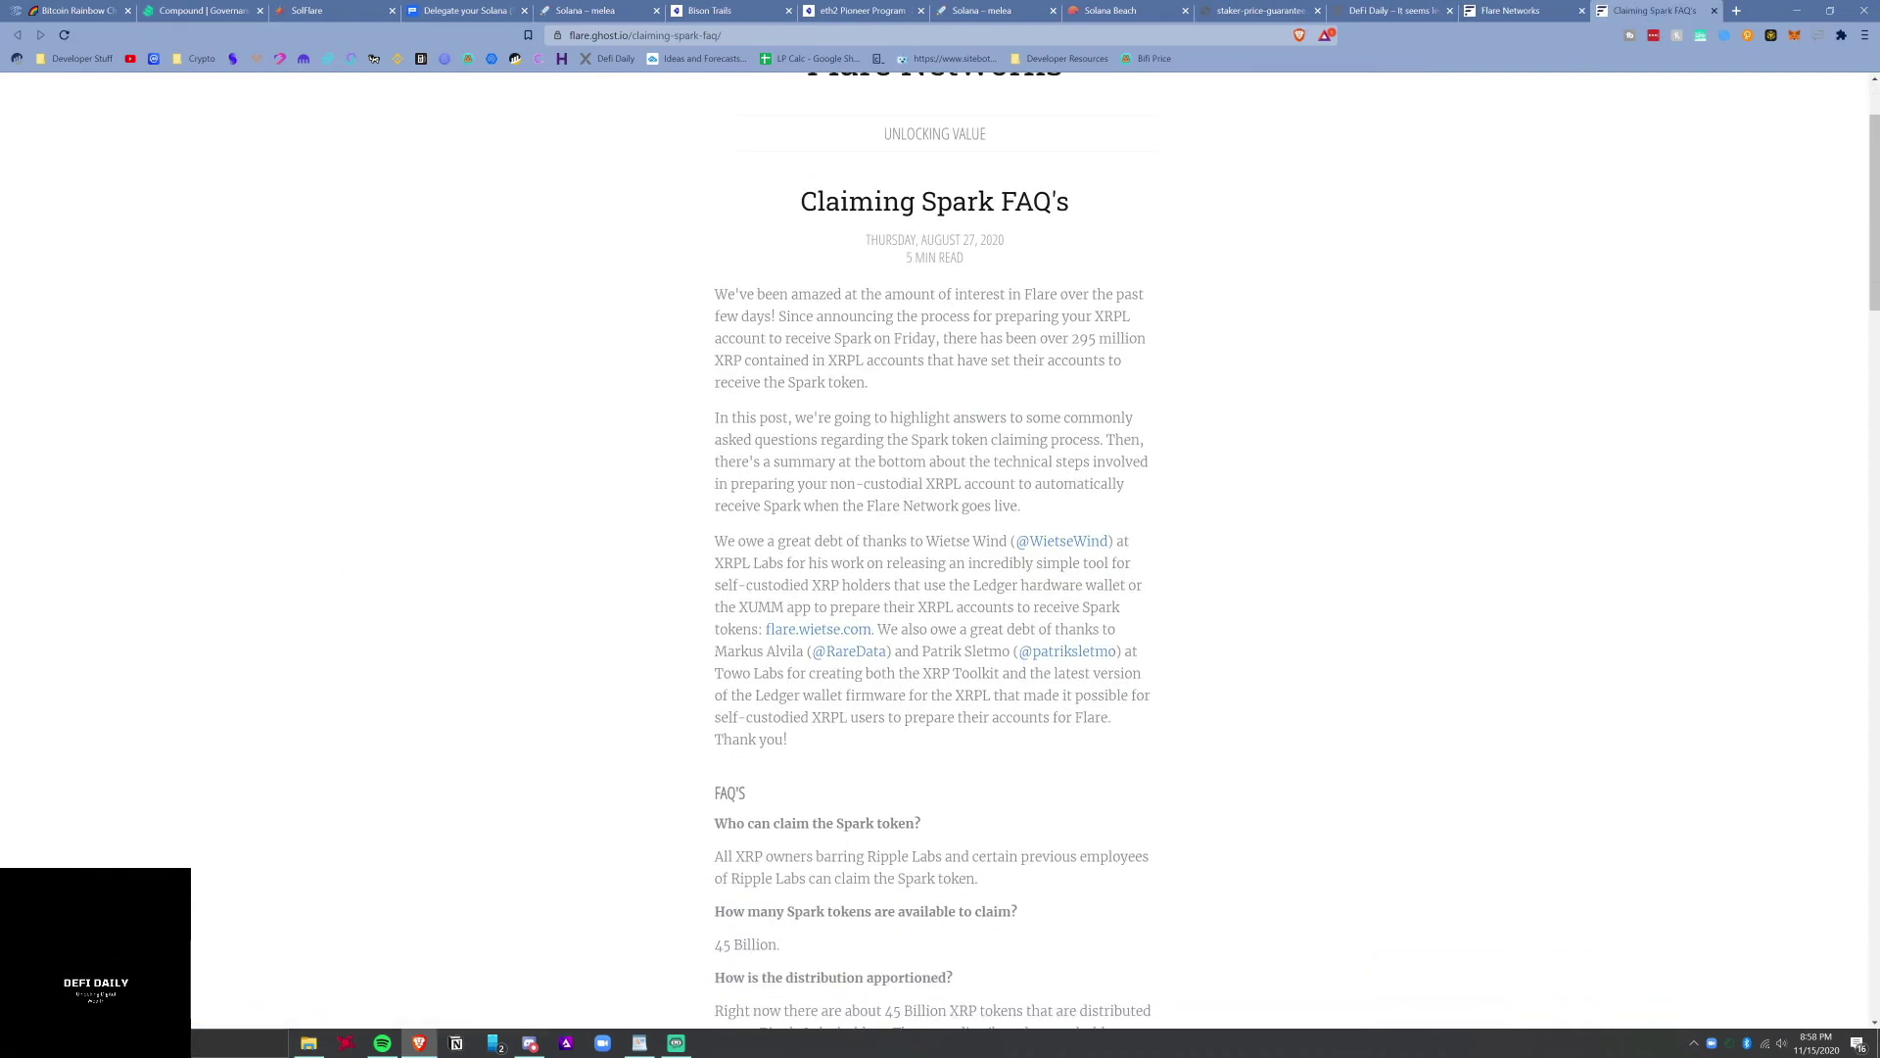
scroll(946, 404, "down", 6)
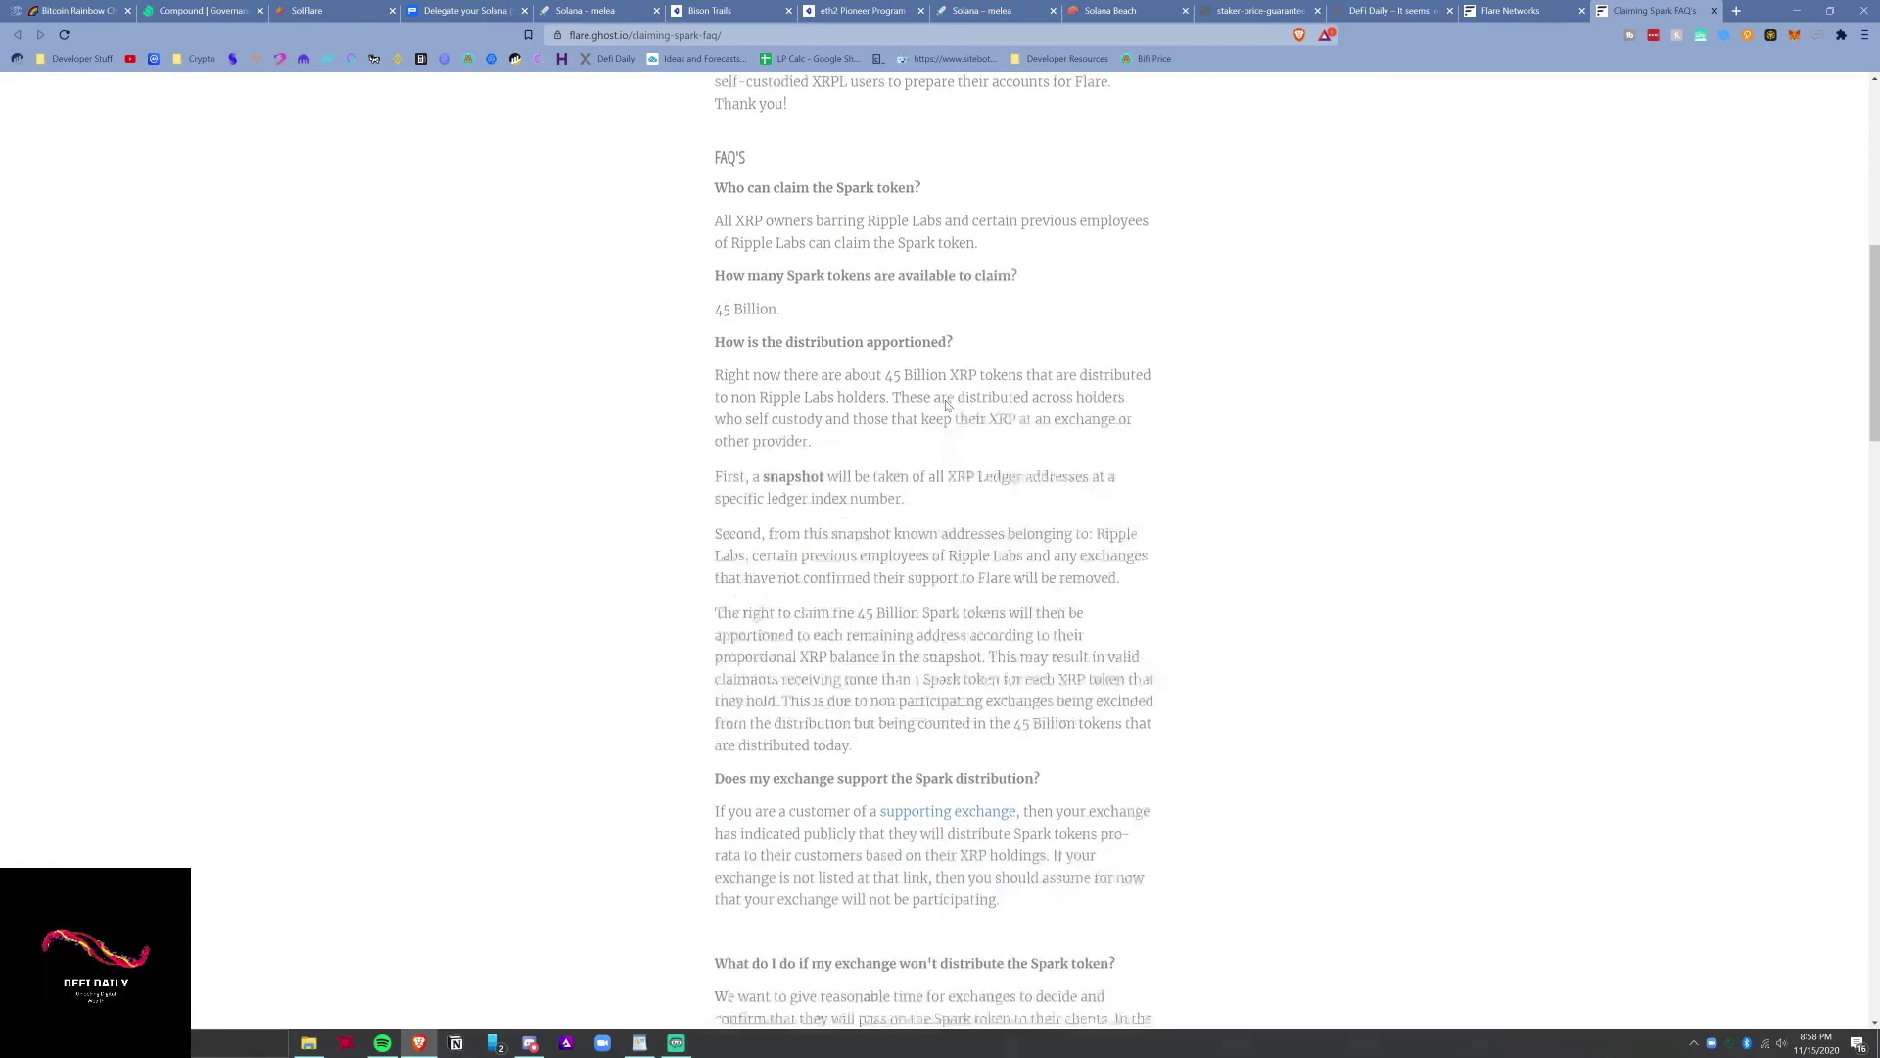
scroll(946, 404, "down", 4)
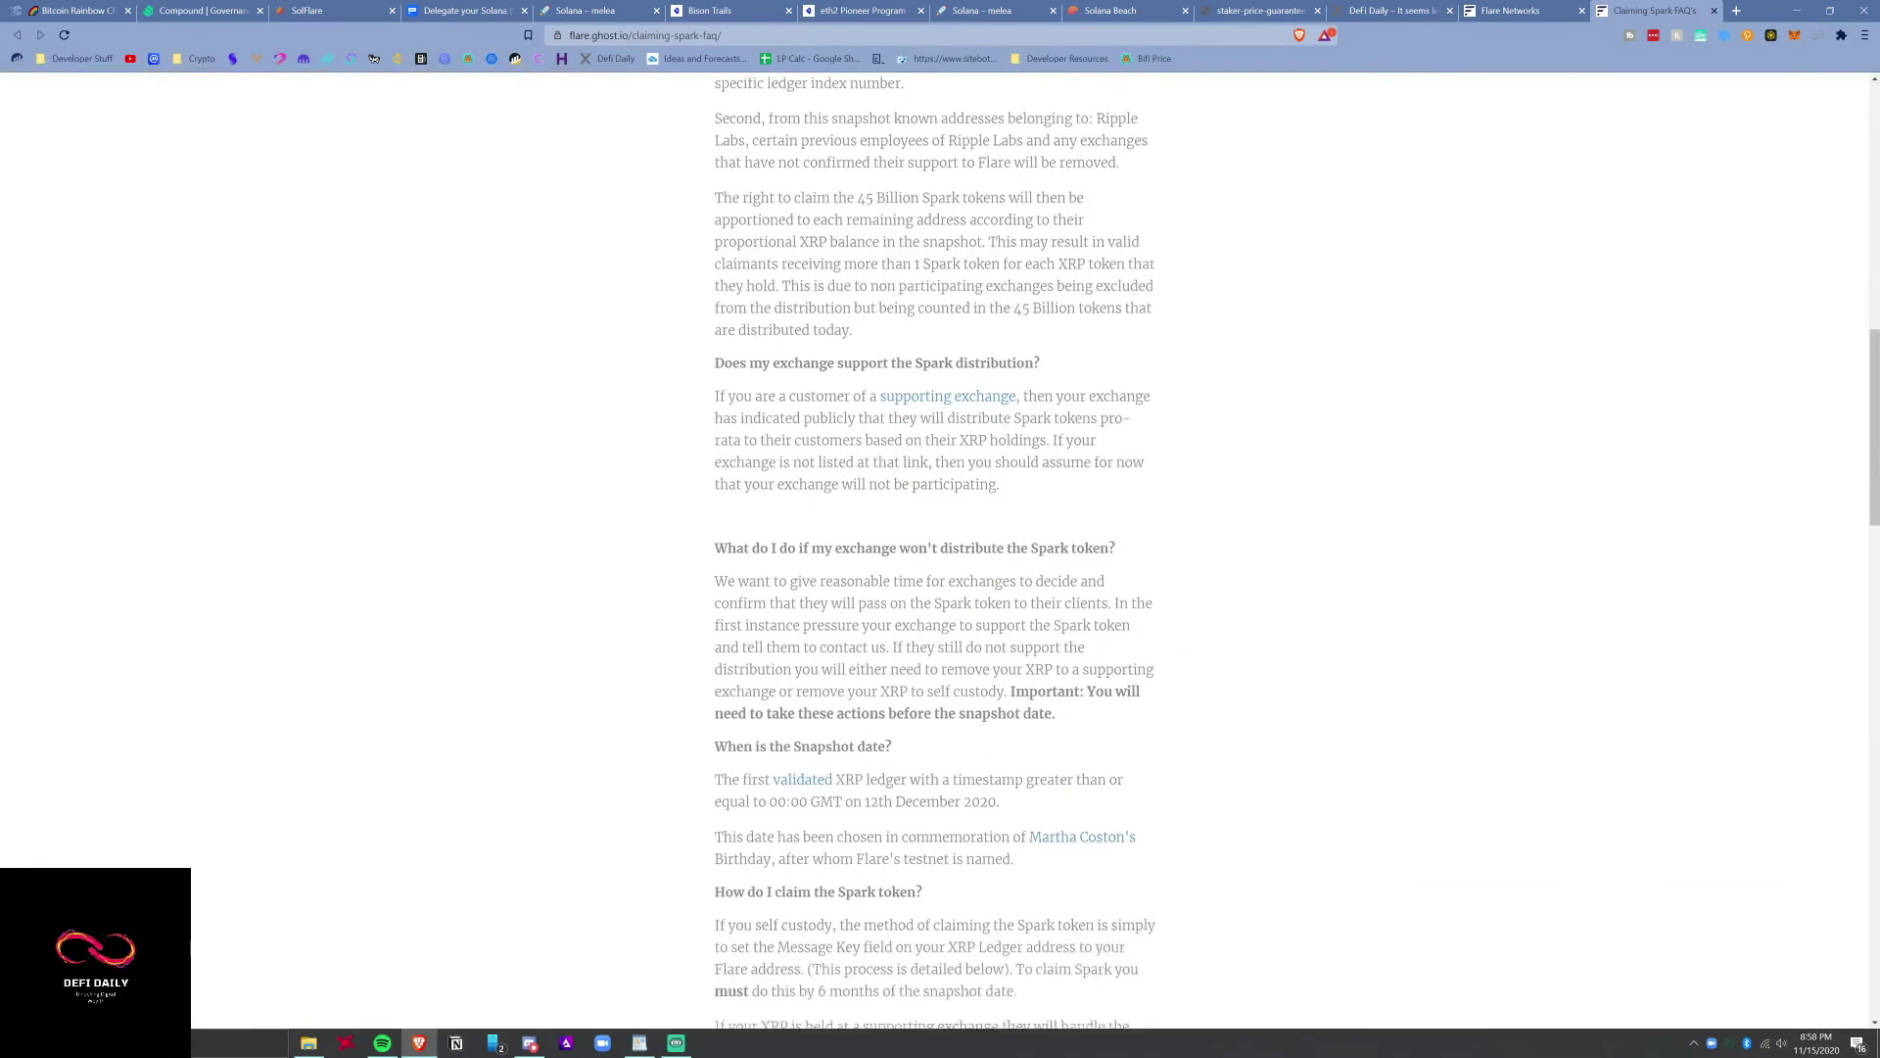
Open the 'Closing the circle on XRP <> Flare Interoperability.' article from the blog listing.
left_click(1495, 11)
scroll(1221, 512, "down", 1)
scroll(1075, 424, "up", 1)
left_click(936, 370)
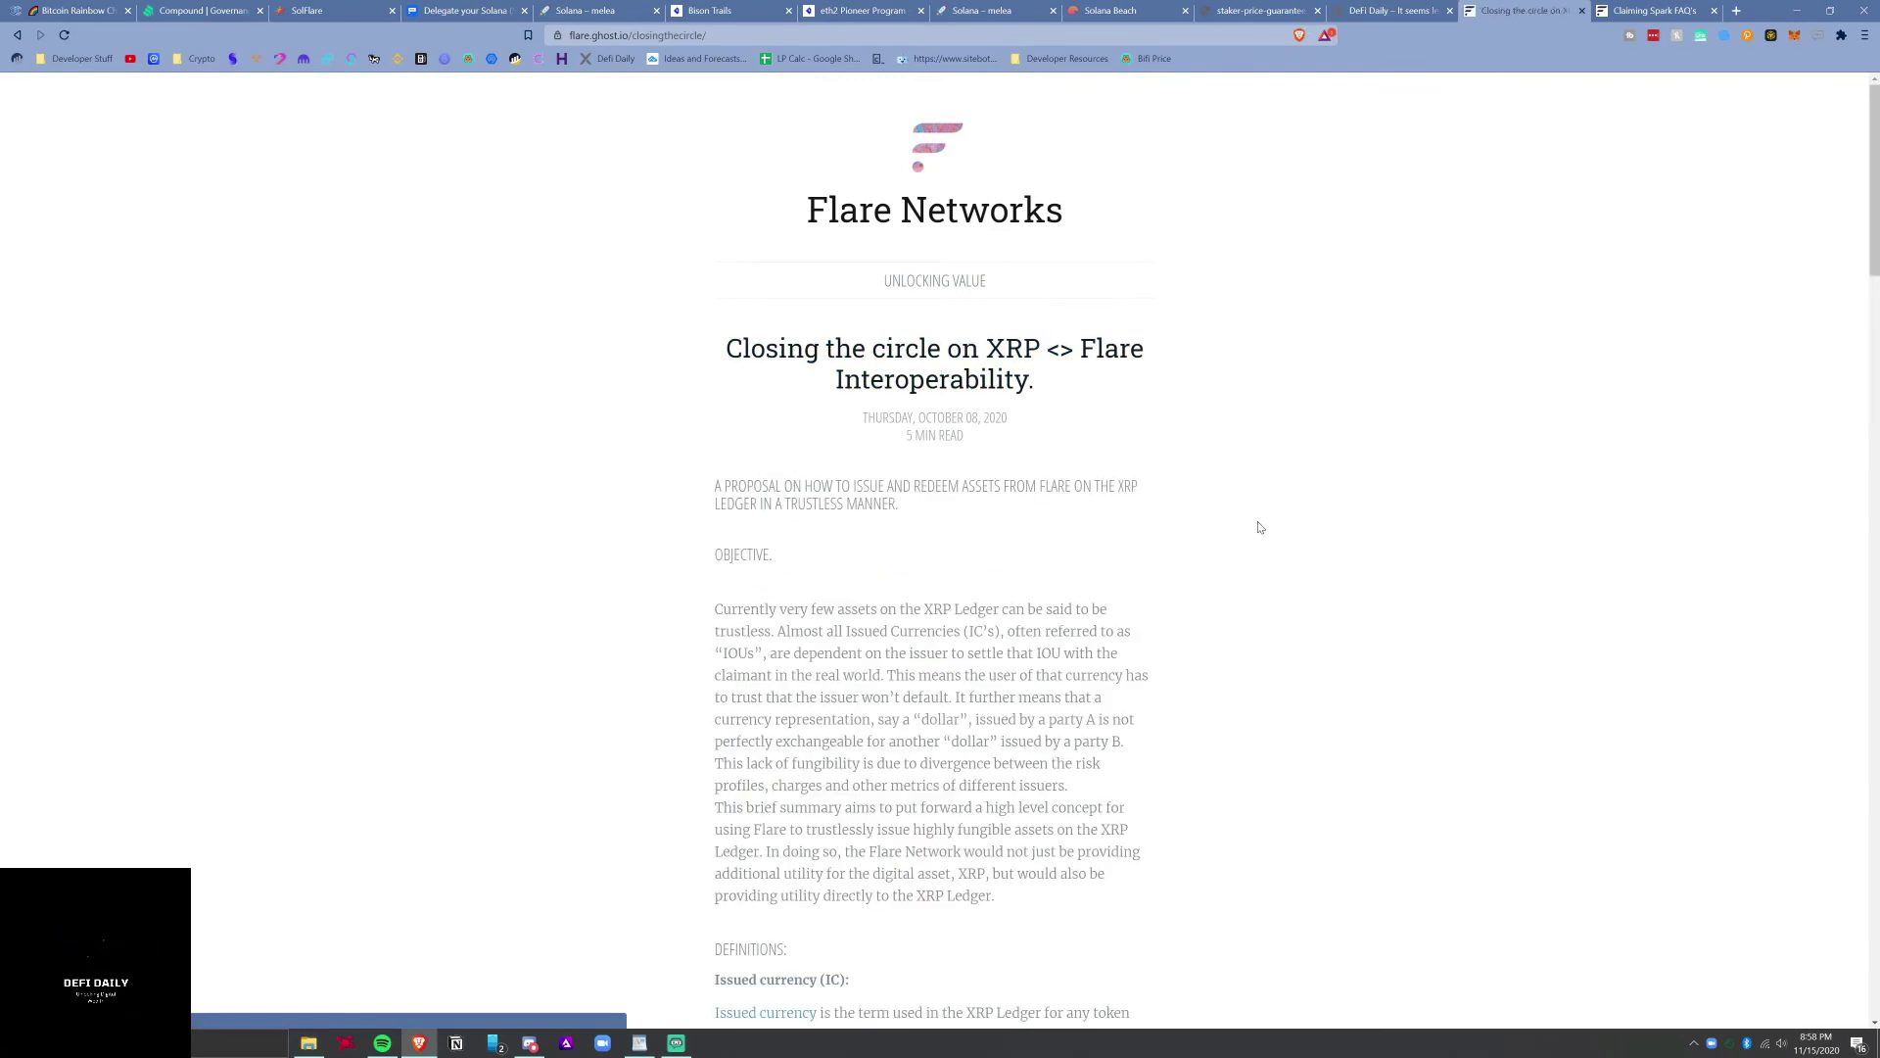
scroll(1244, 539, "down", 4)
scroll(784, 578, "down", 3)
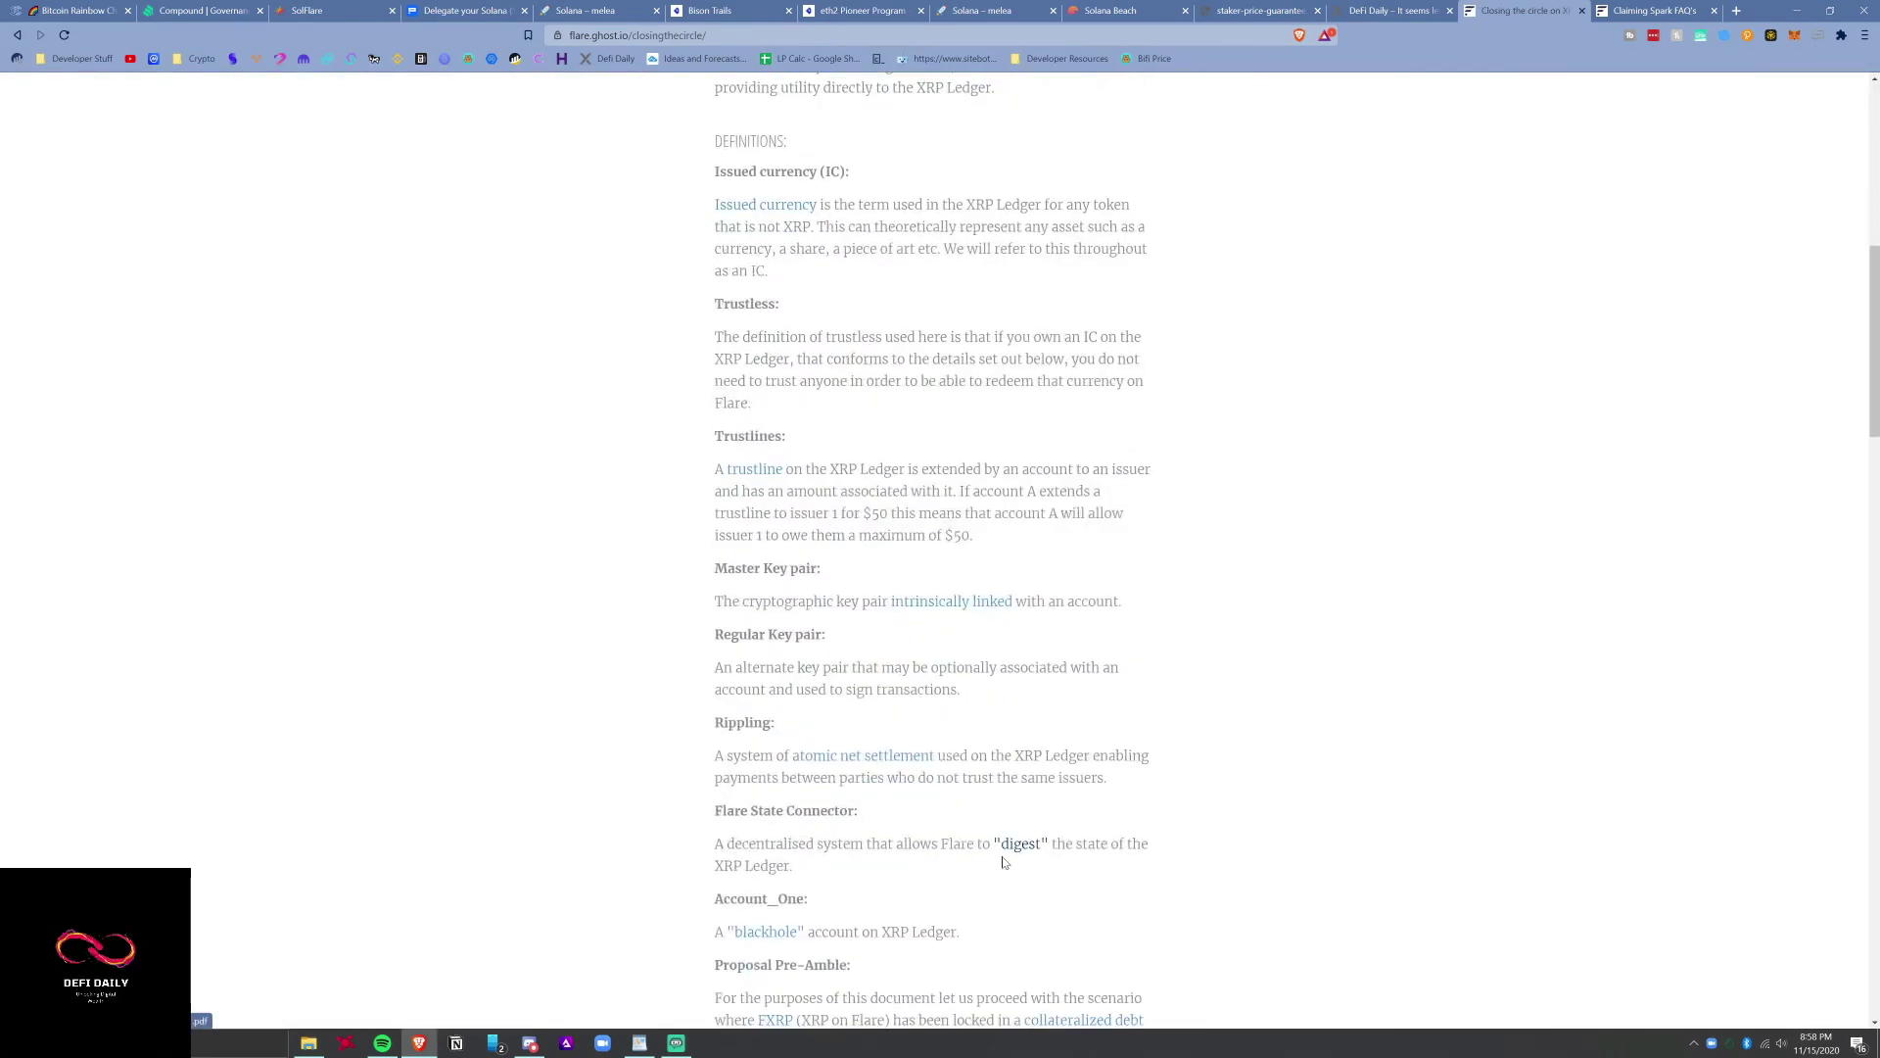
scroll(994, 887, "up", 6)
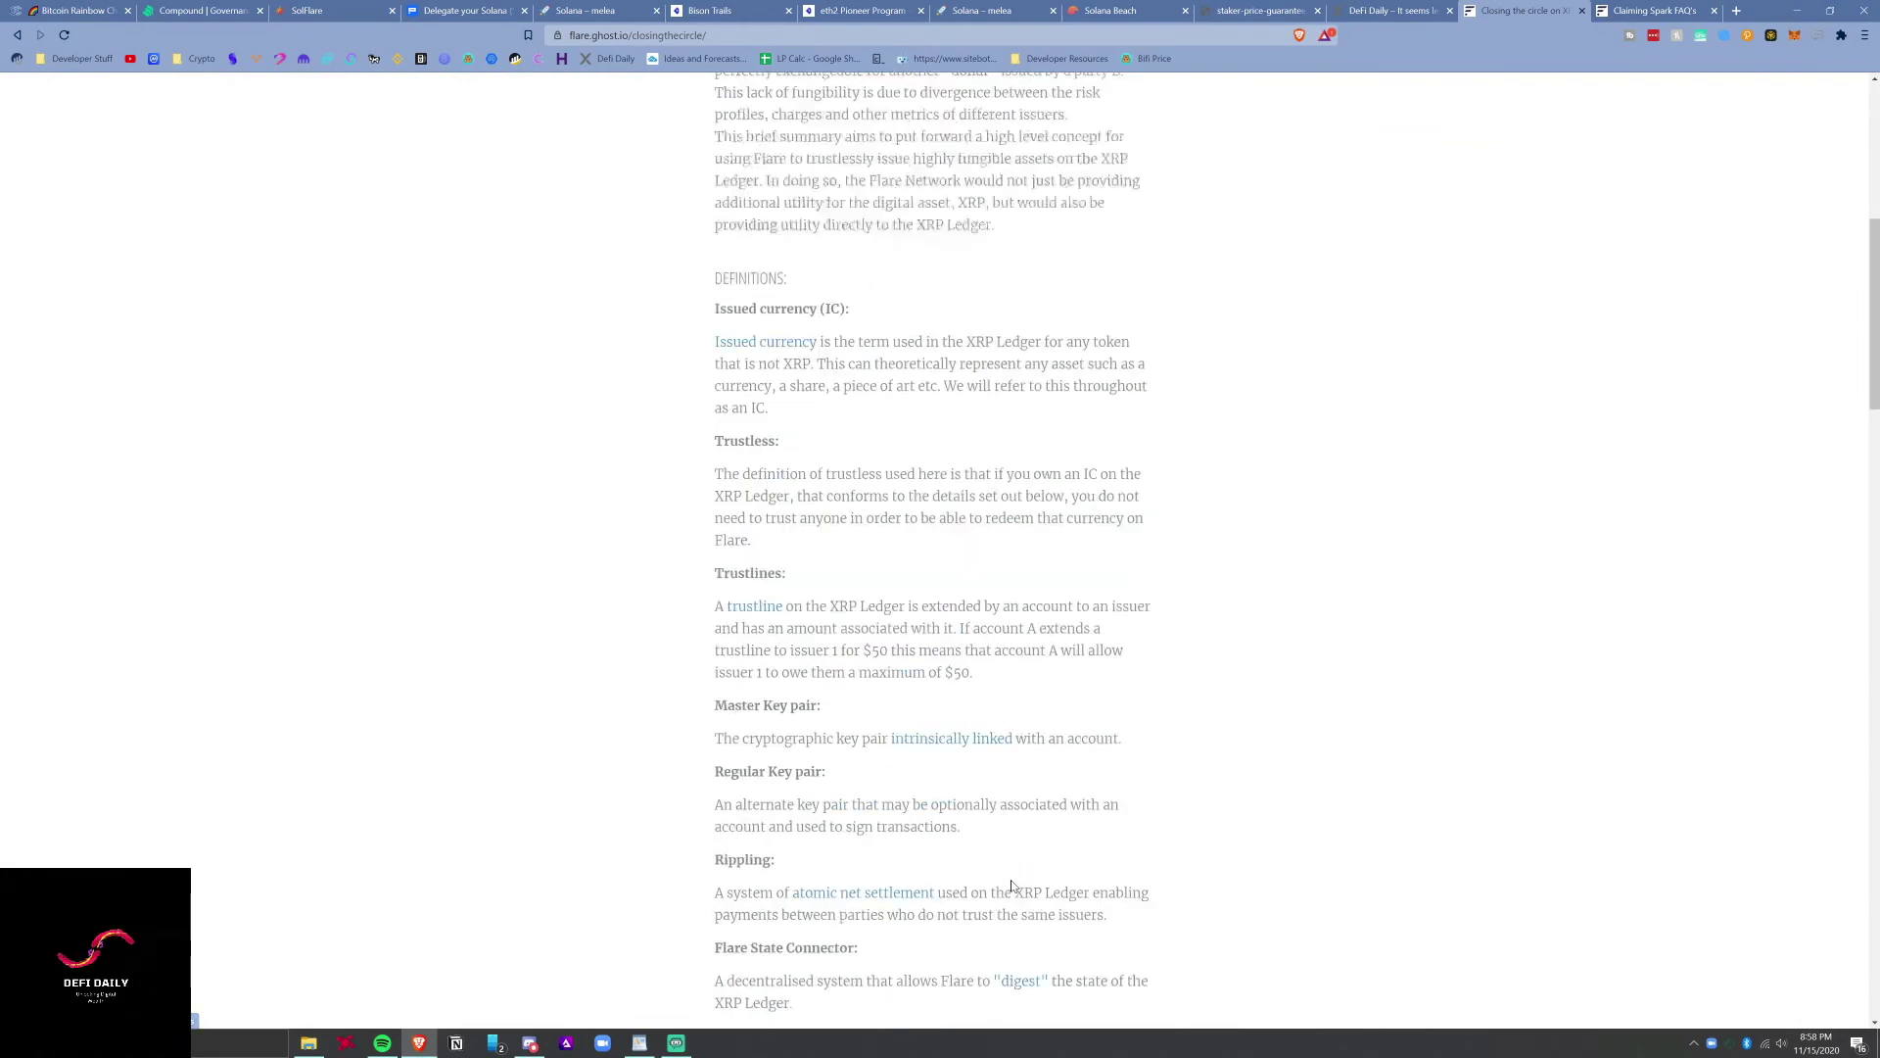
Go back through the Flare blog to the Google results for Flare Network.
key("alt+Left")
scroll(1004, 855, "down", 2)
scroll(999, 852, "up", 3)
key("alt+Left")
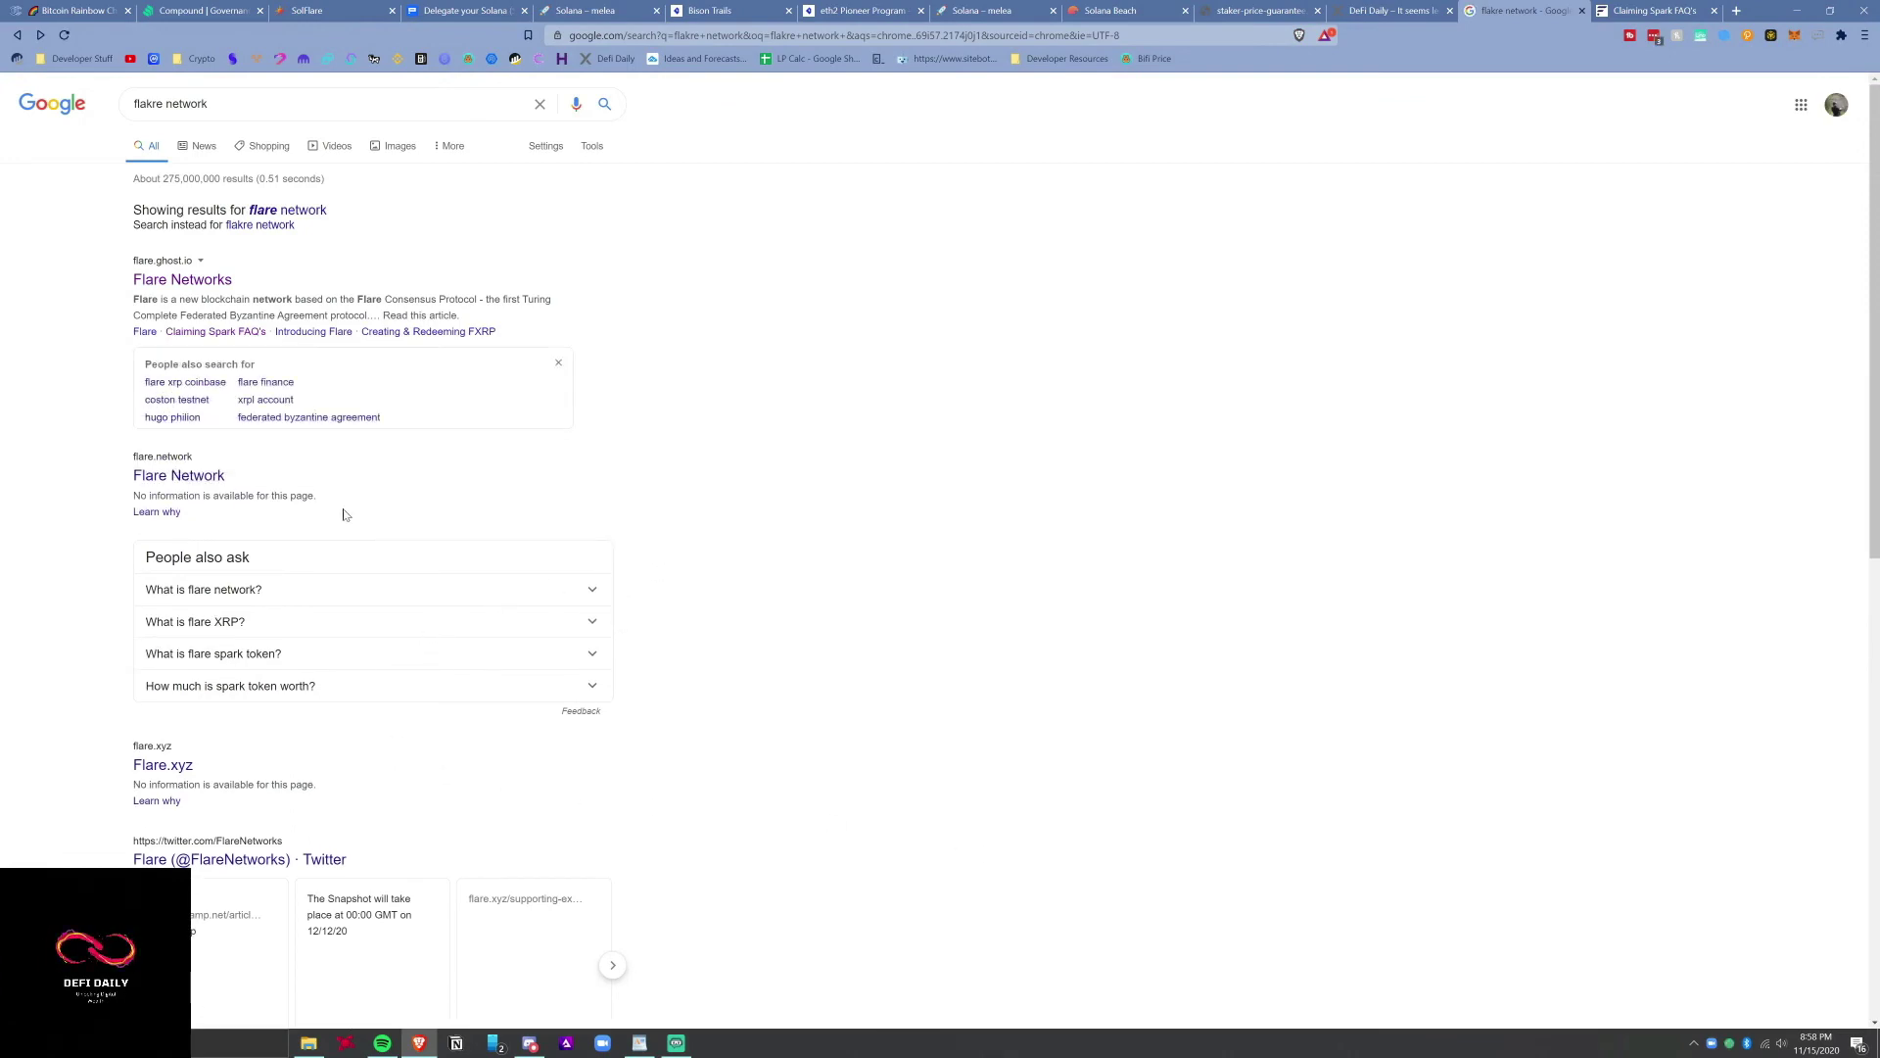
Open the Flare Network result to load flare.xyz, then open and close its navigation menu.
left_click(196, 474)
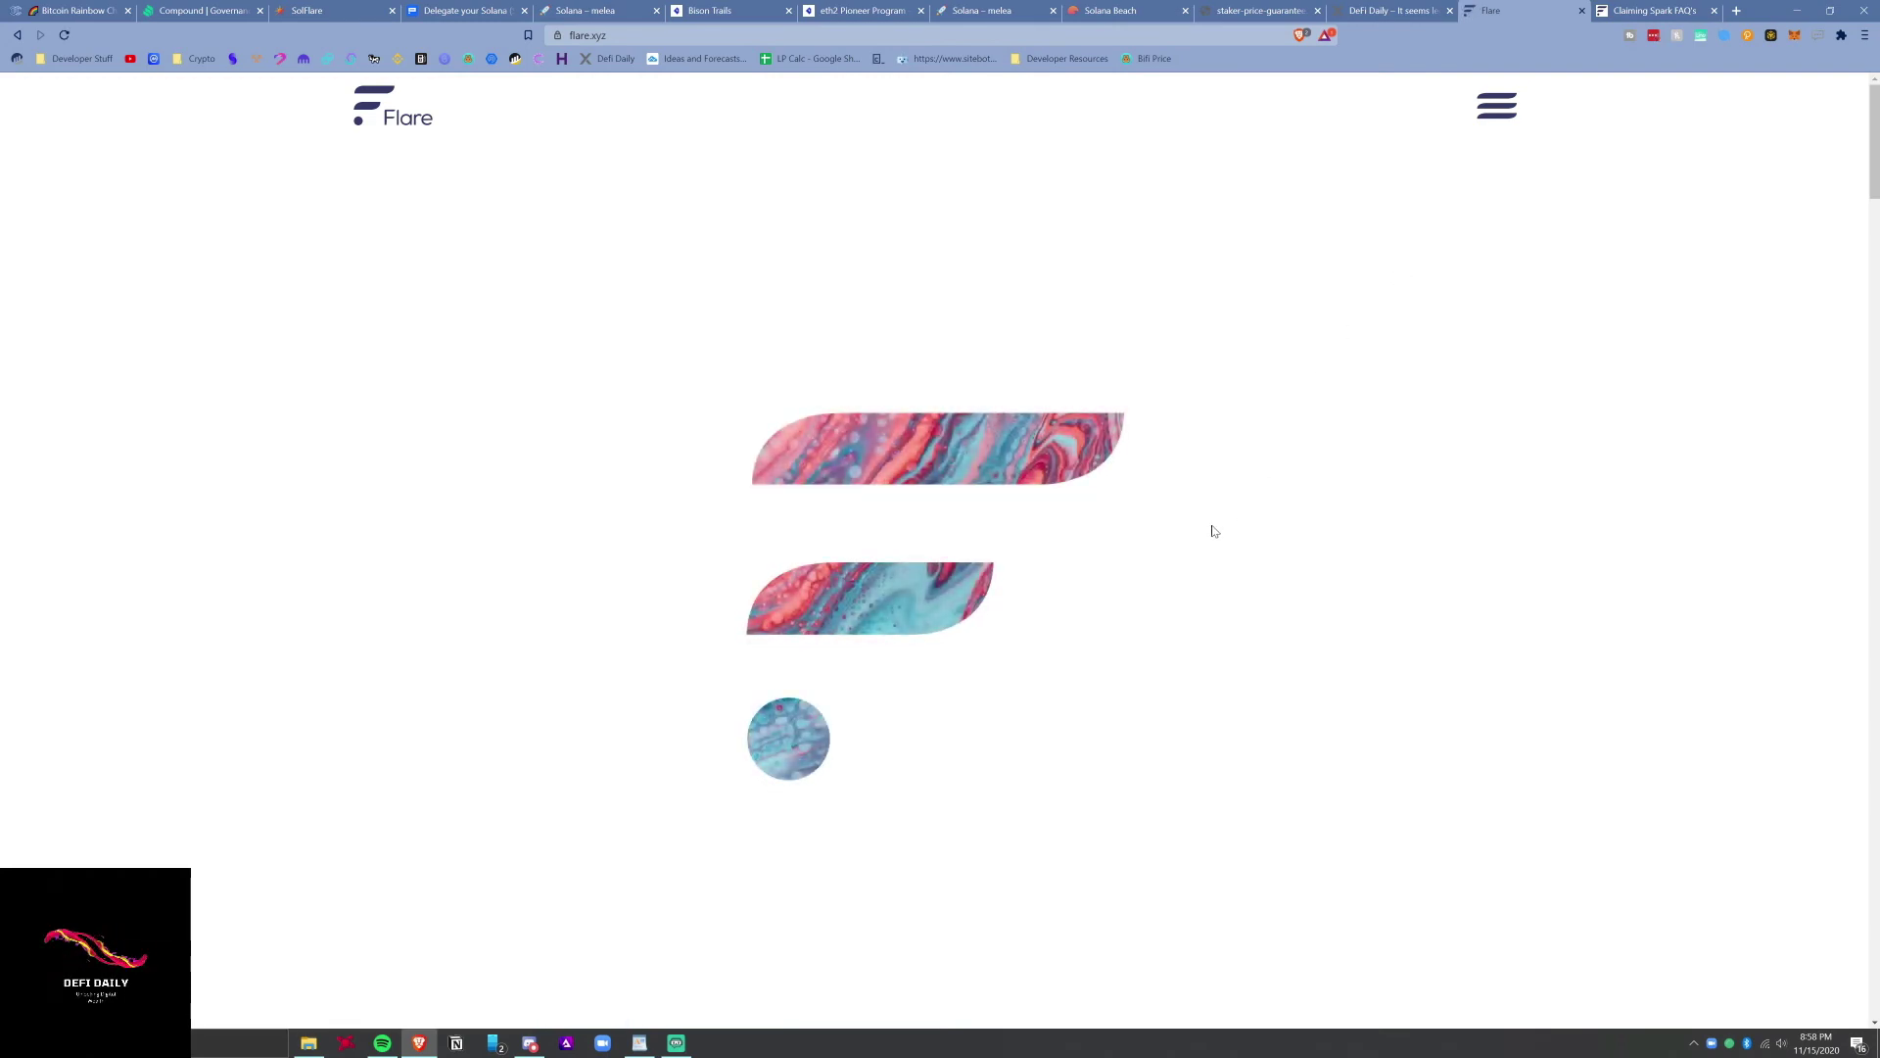
left_click(1501, 115)
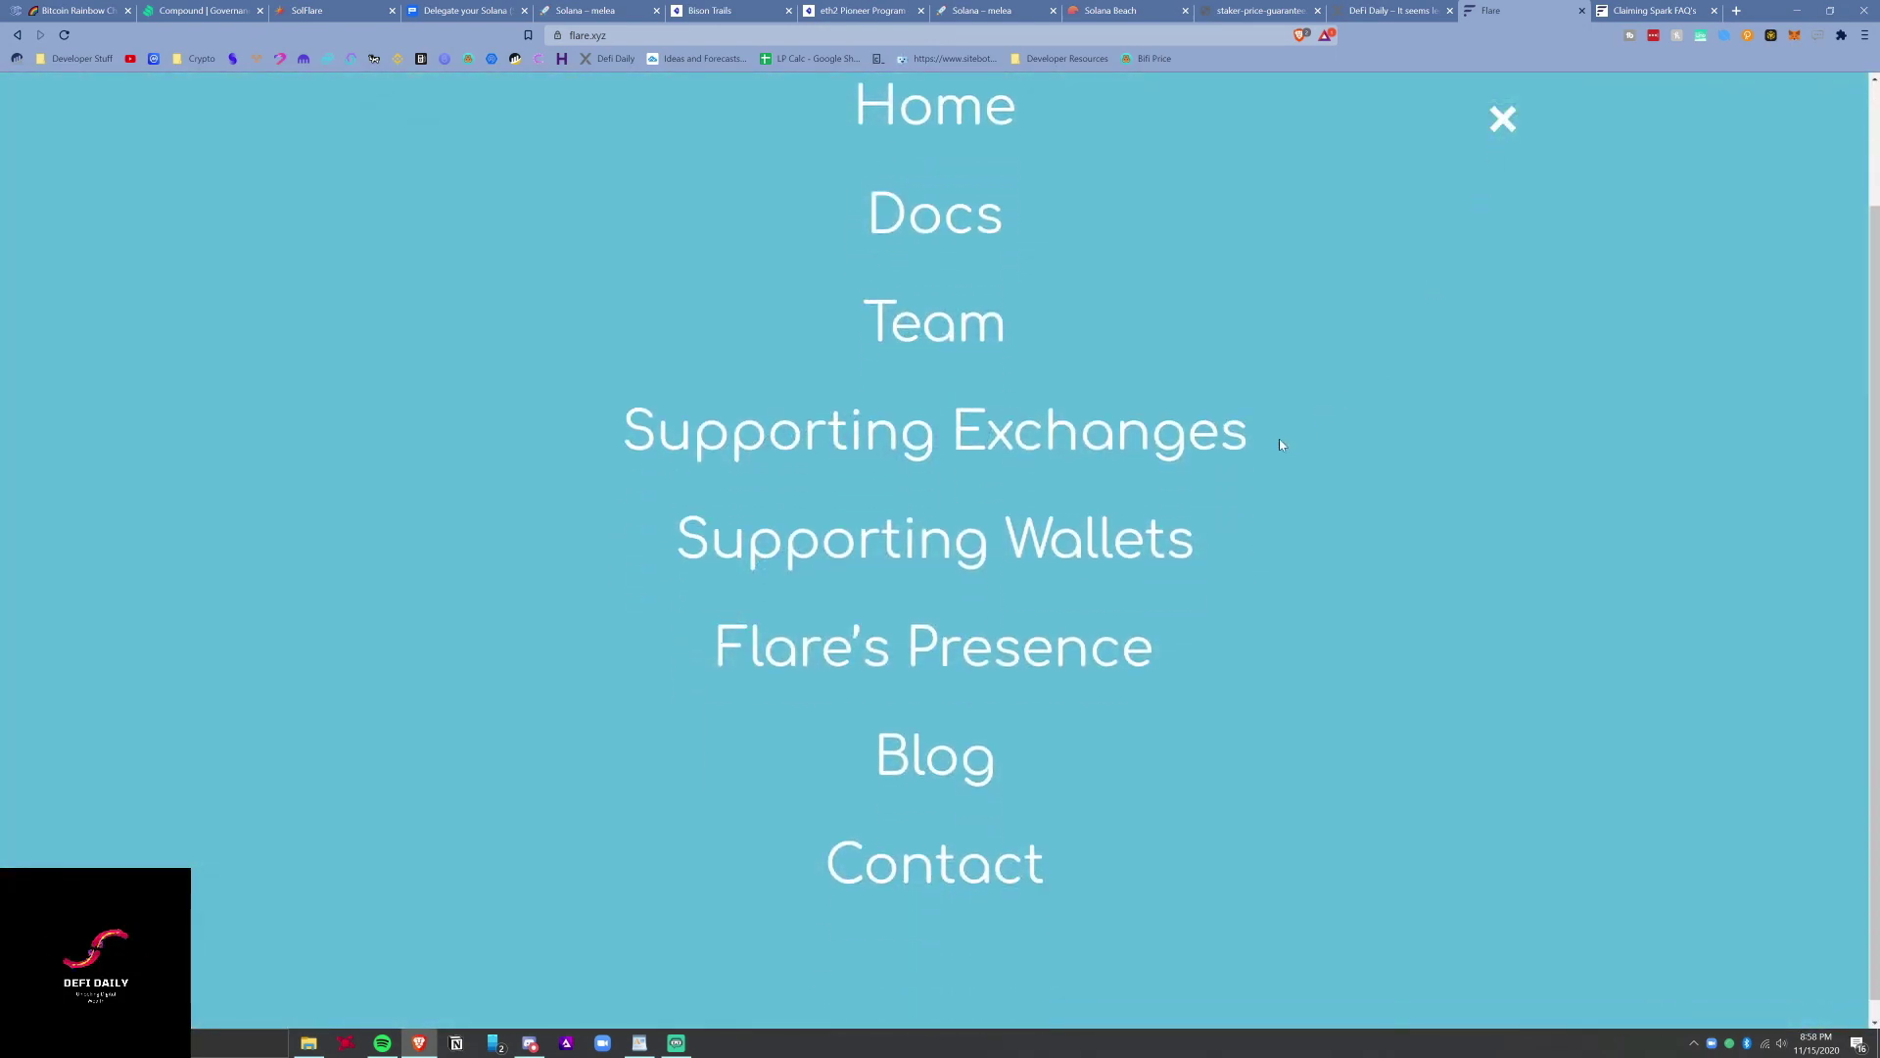
scroll(1275, 442, "up", 1)
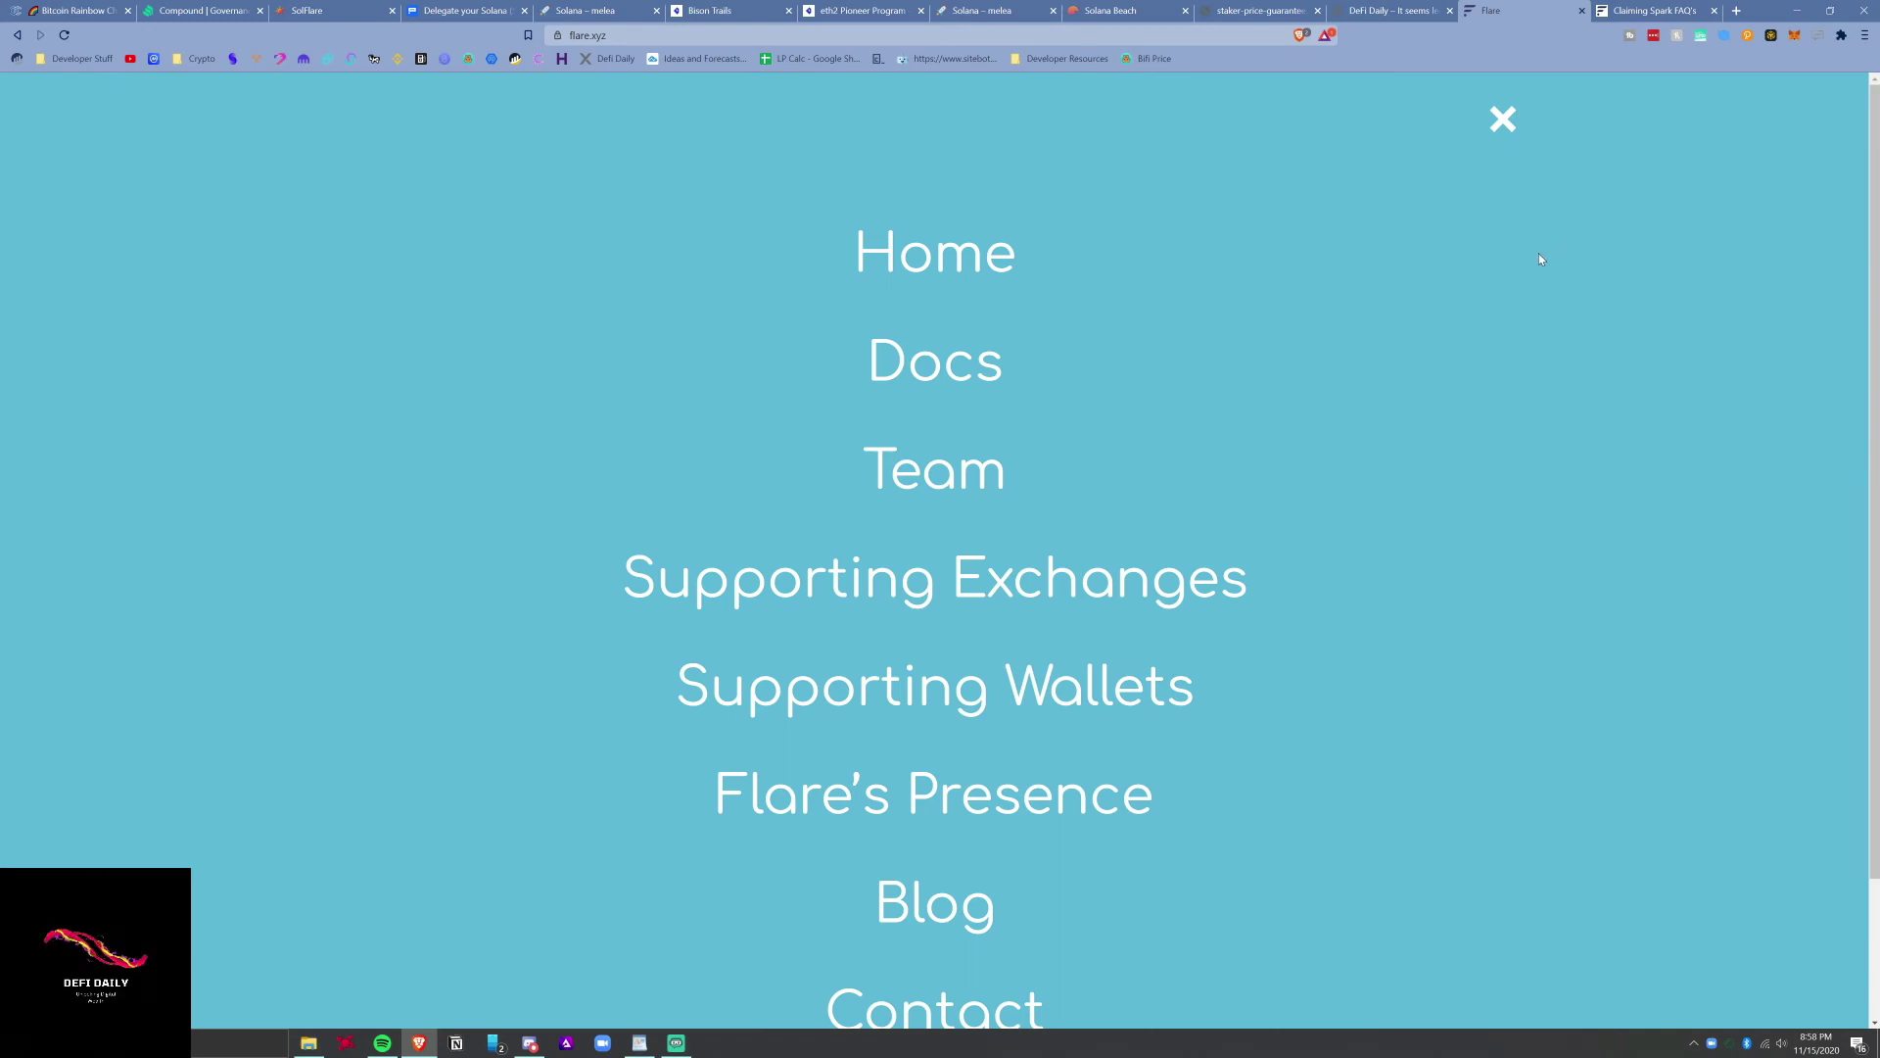
left_click(1502, 118)
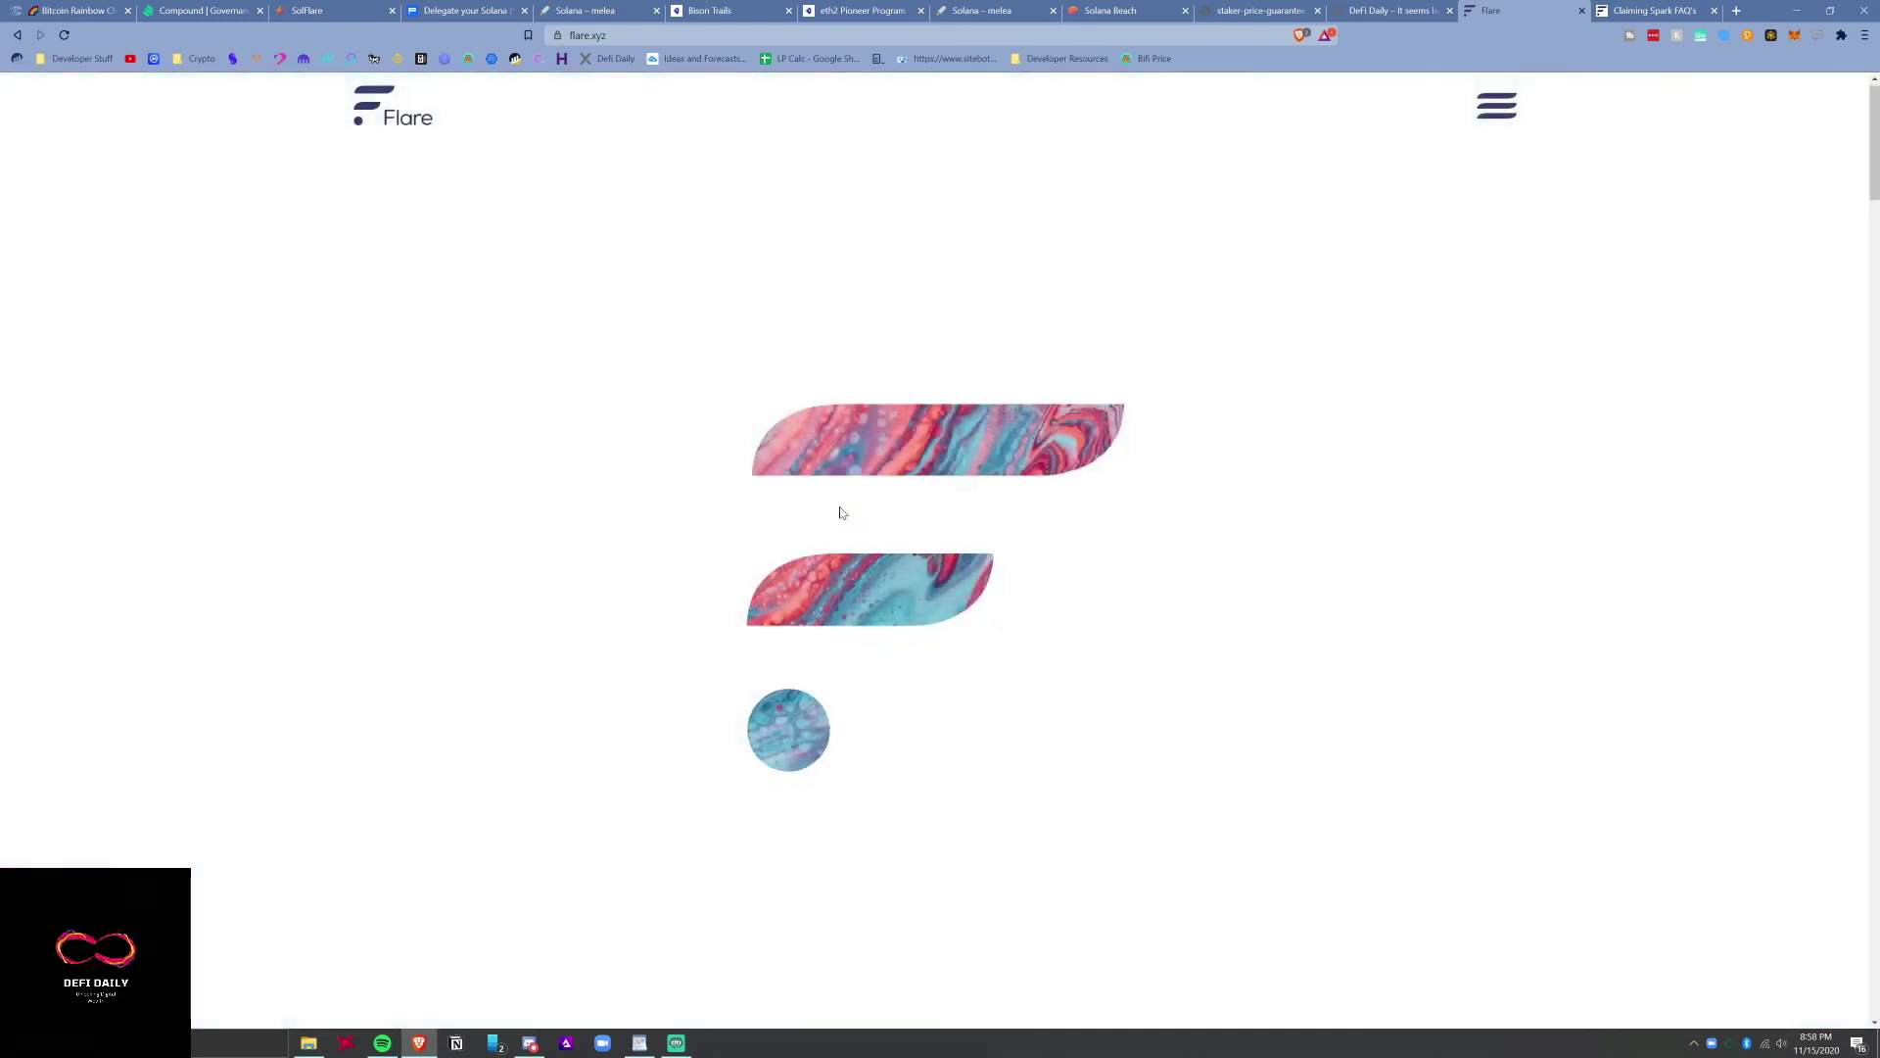
Scroll flare.xyz past Unlocking Value, Introducing Flare and Spark down to the FXRP section.
scroll(839, 512, "down", 5)
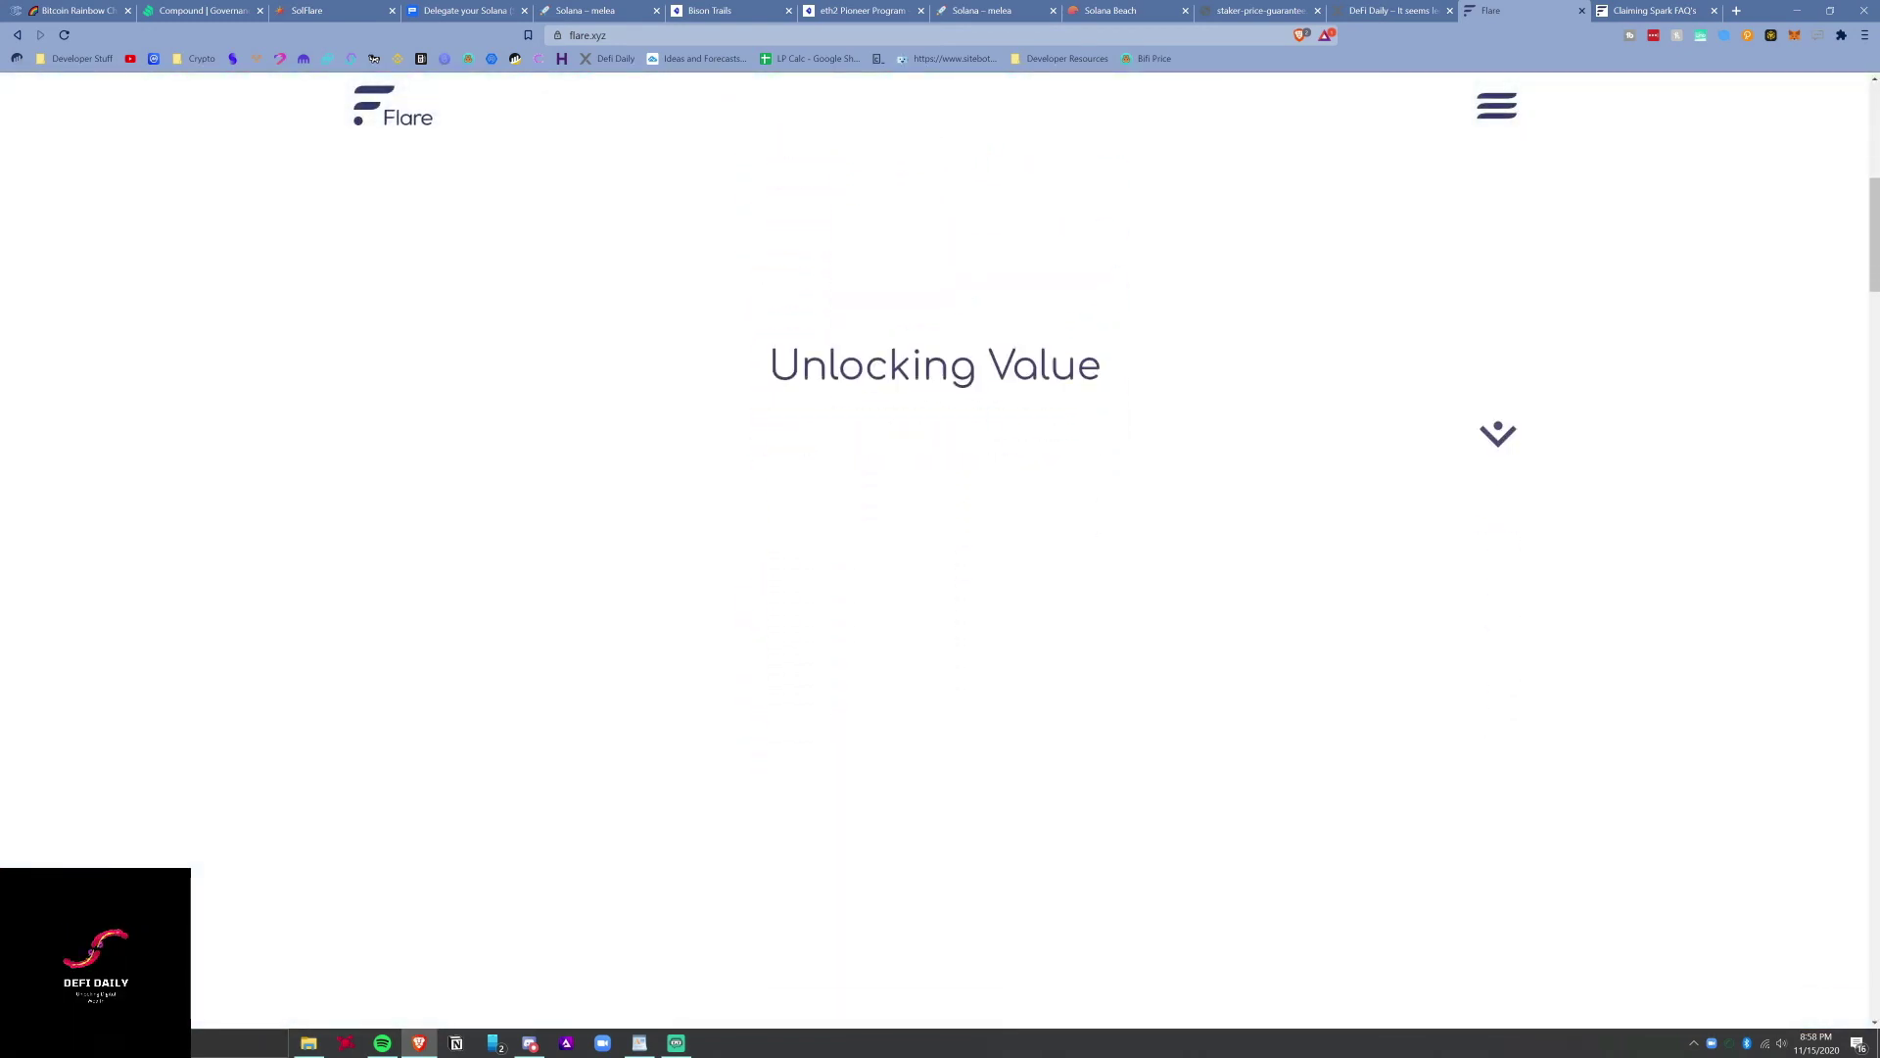
scroll(839, 512, "down", 3)
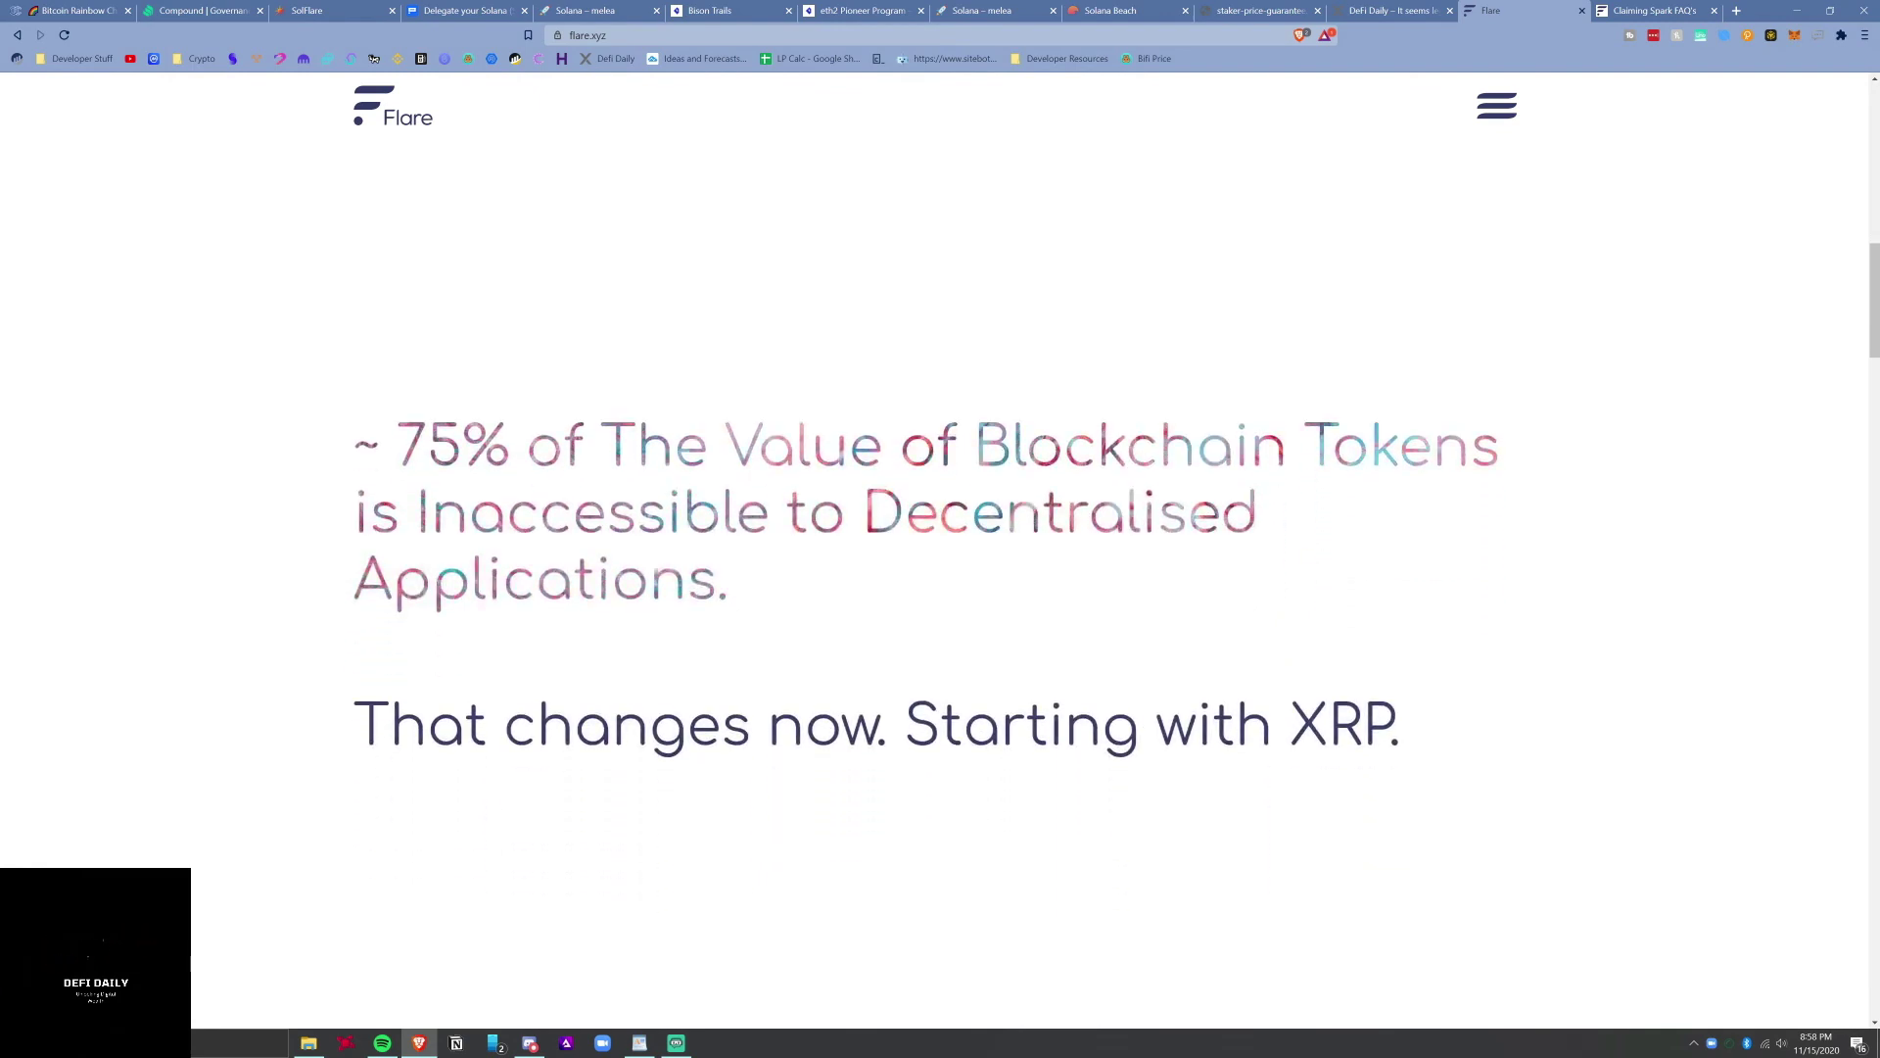
scroll(872, 450, "down", 5)
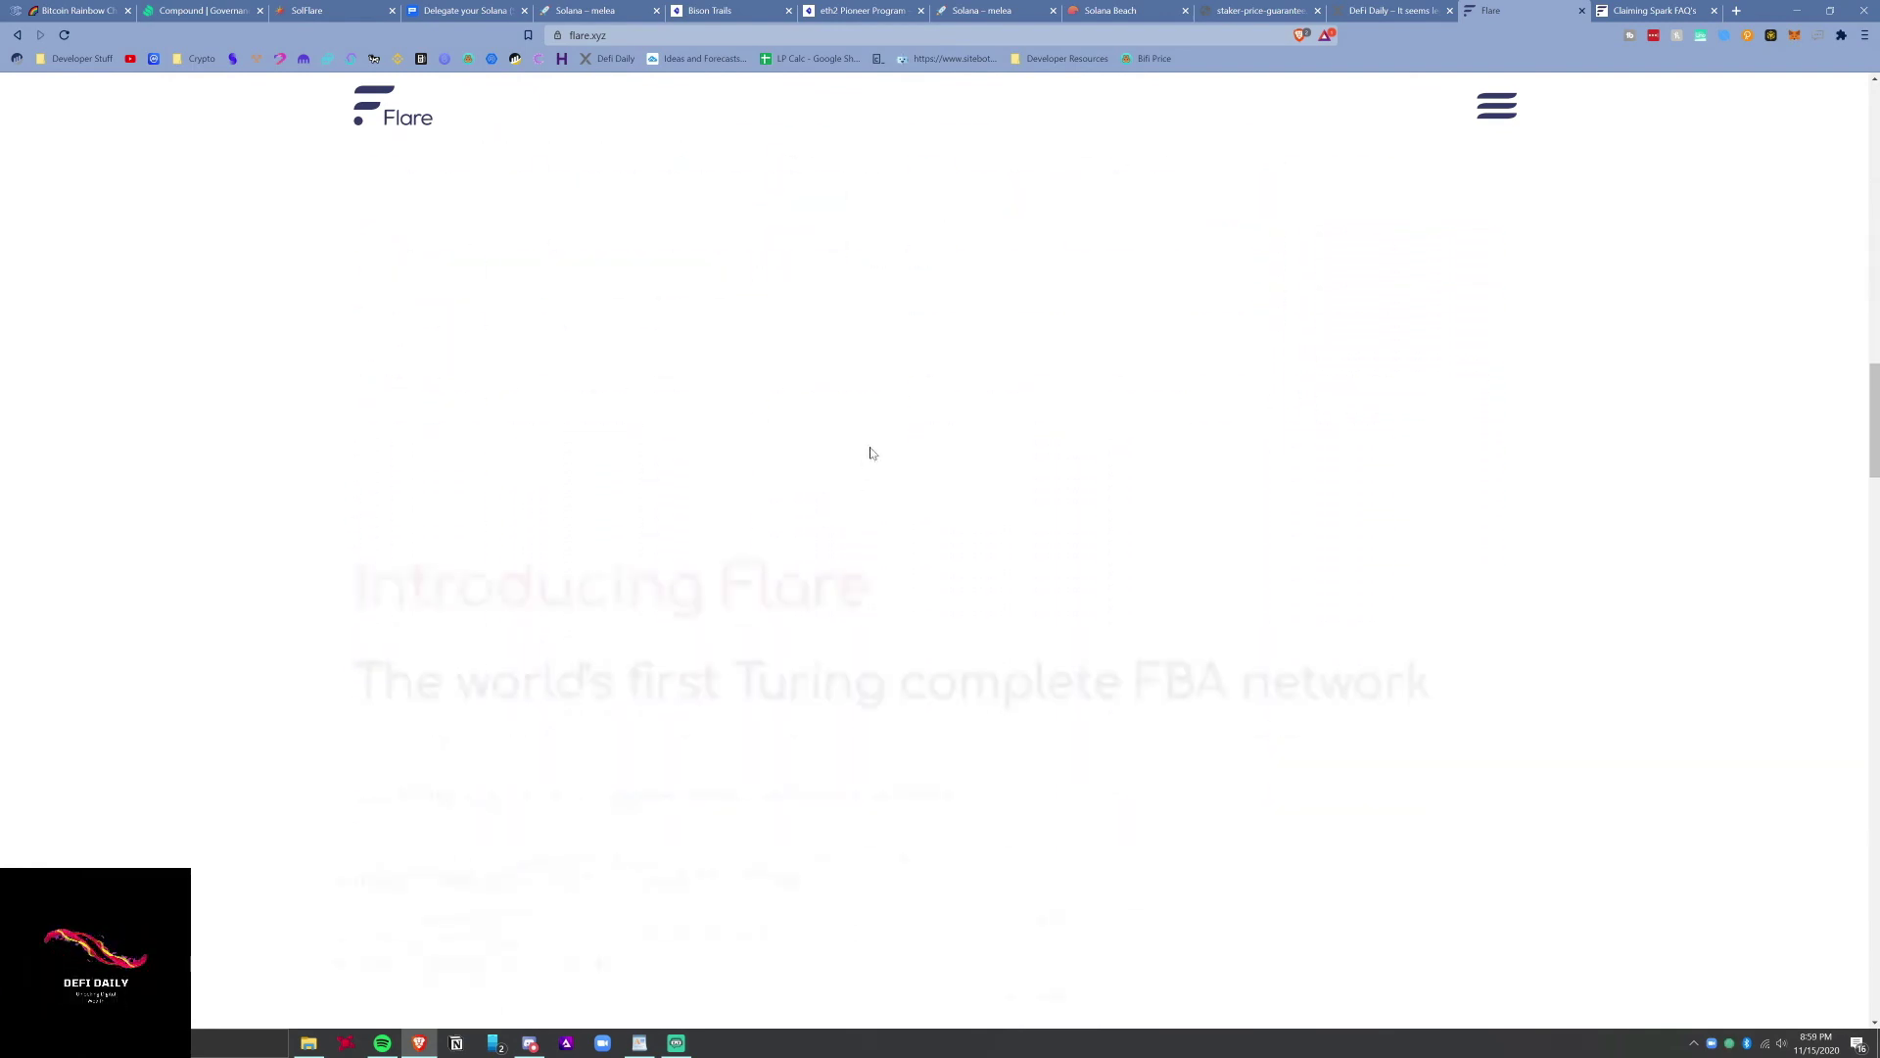
scroll(873, 449, "up", 5)
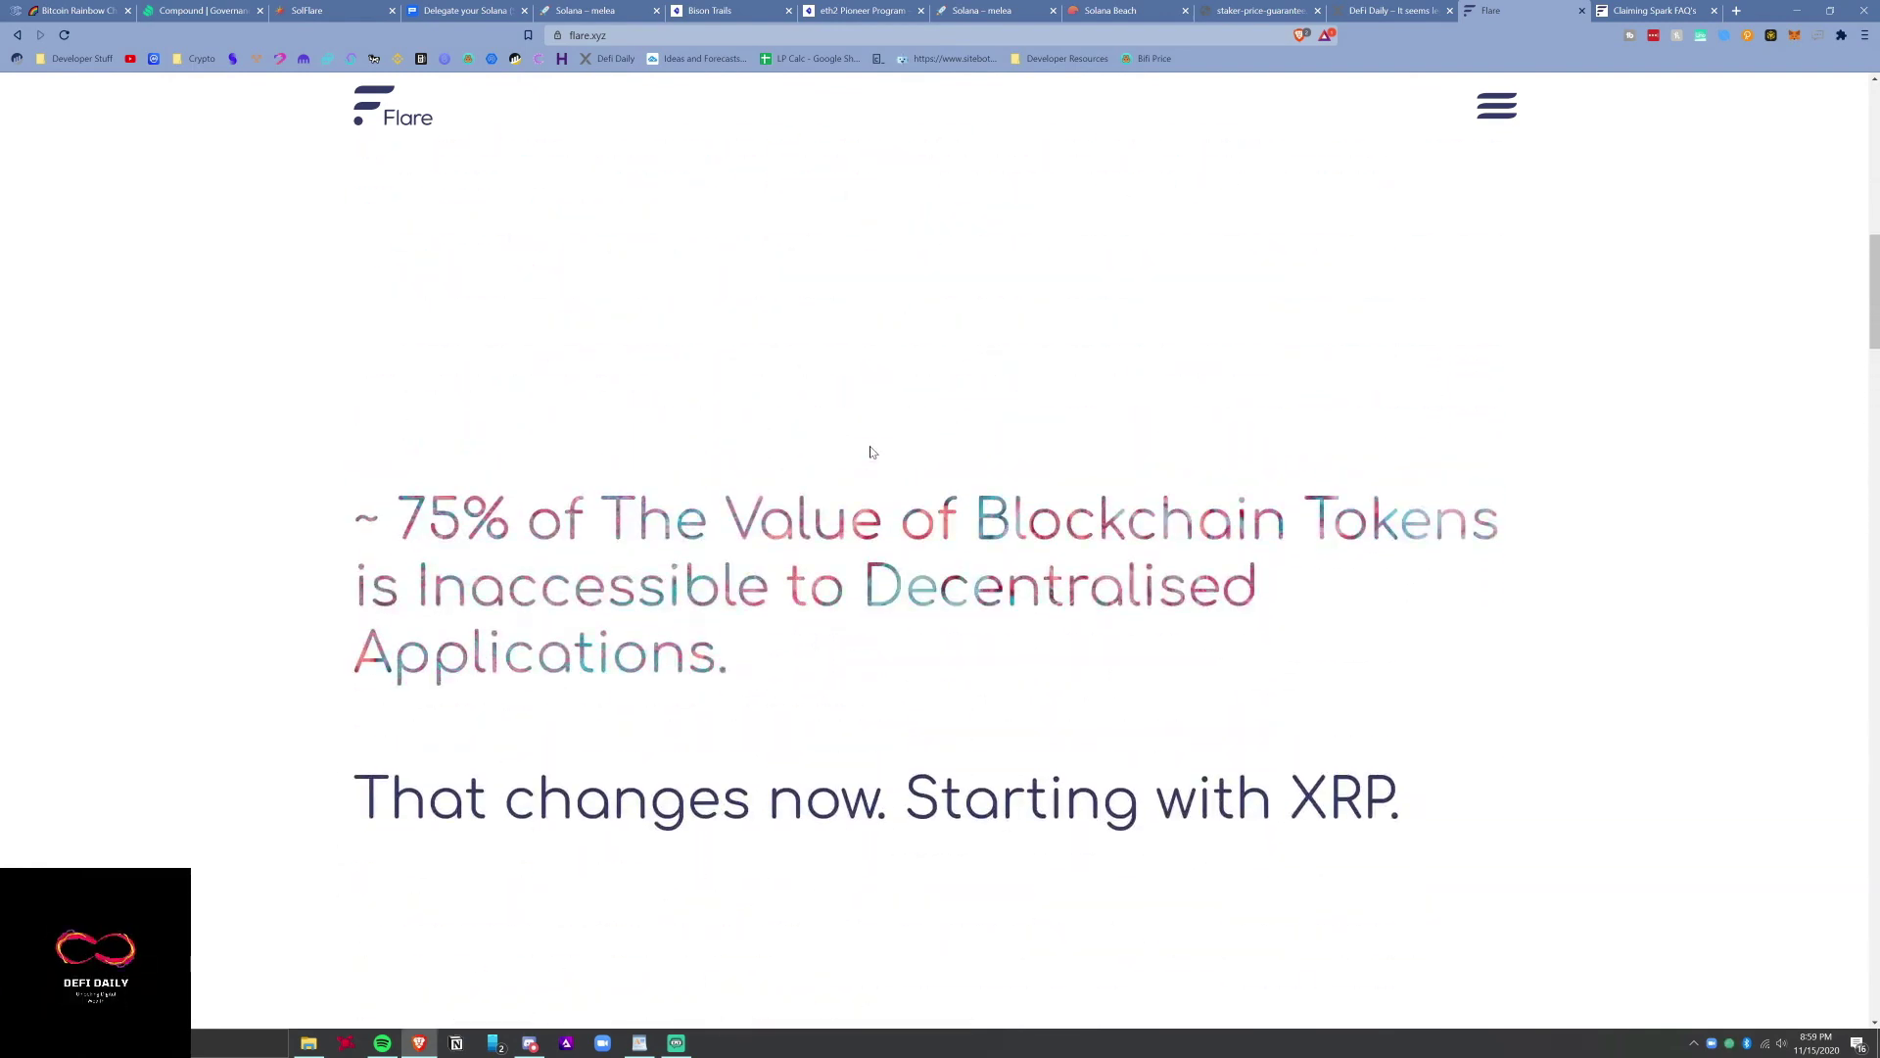
scroll(873, 452, "down", 4)
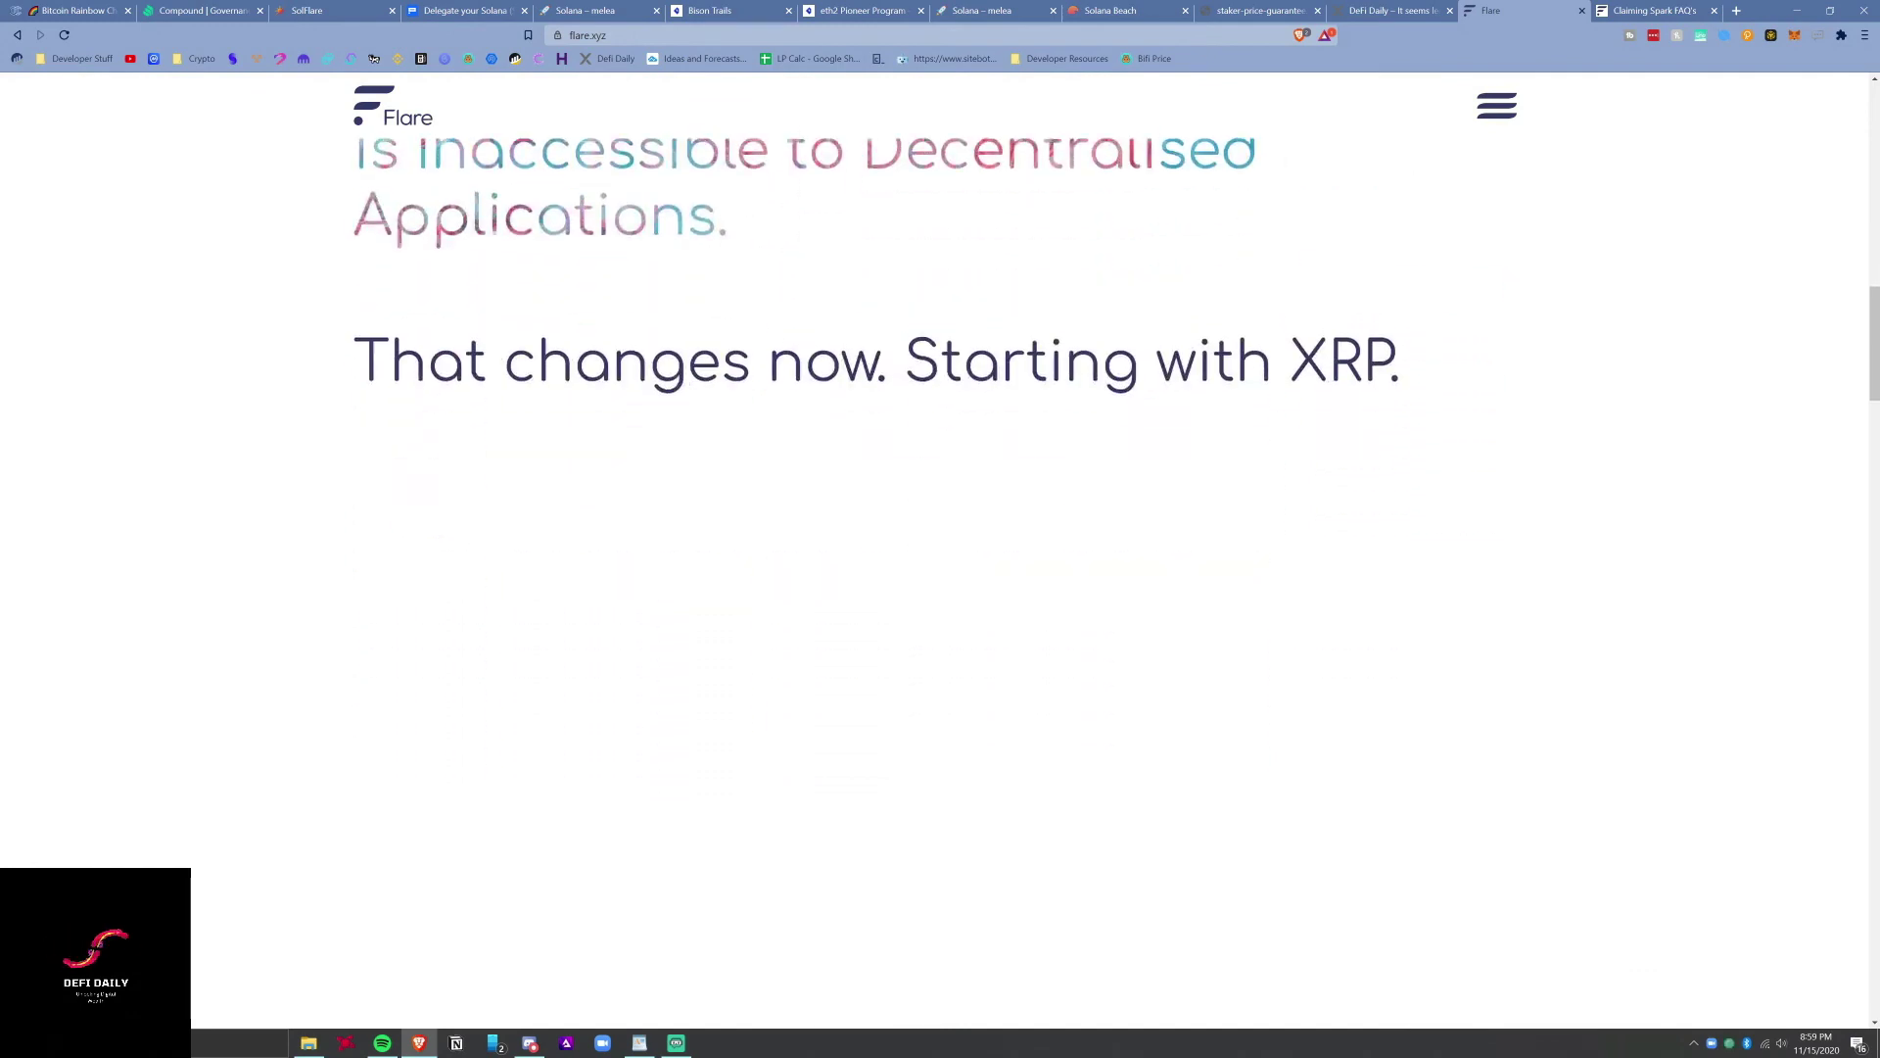
scroll(838, 553, "down", 7)
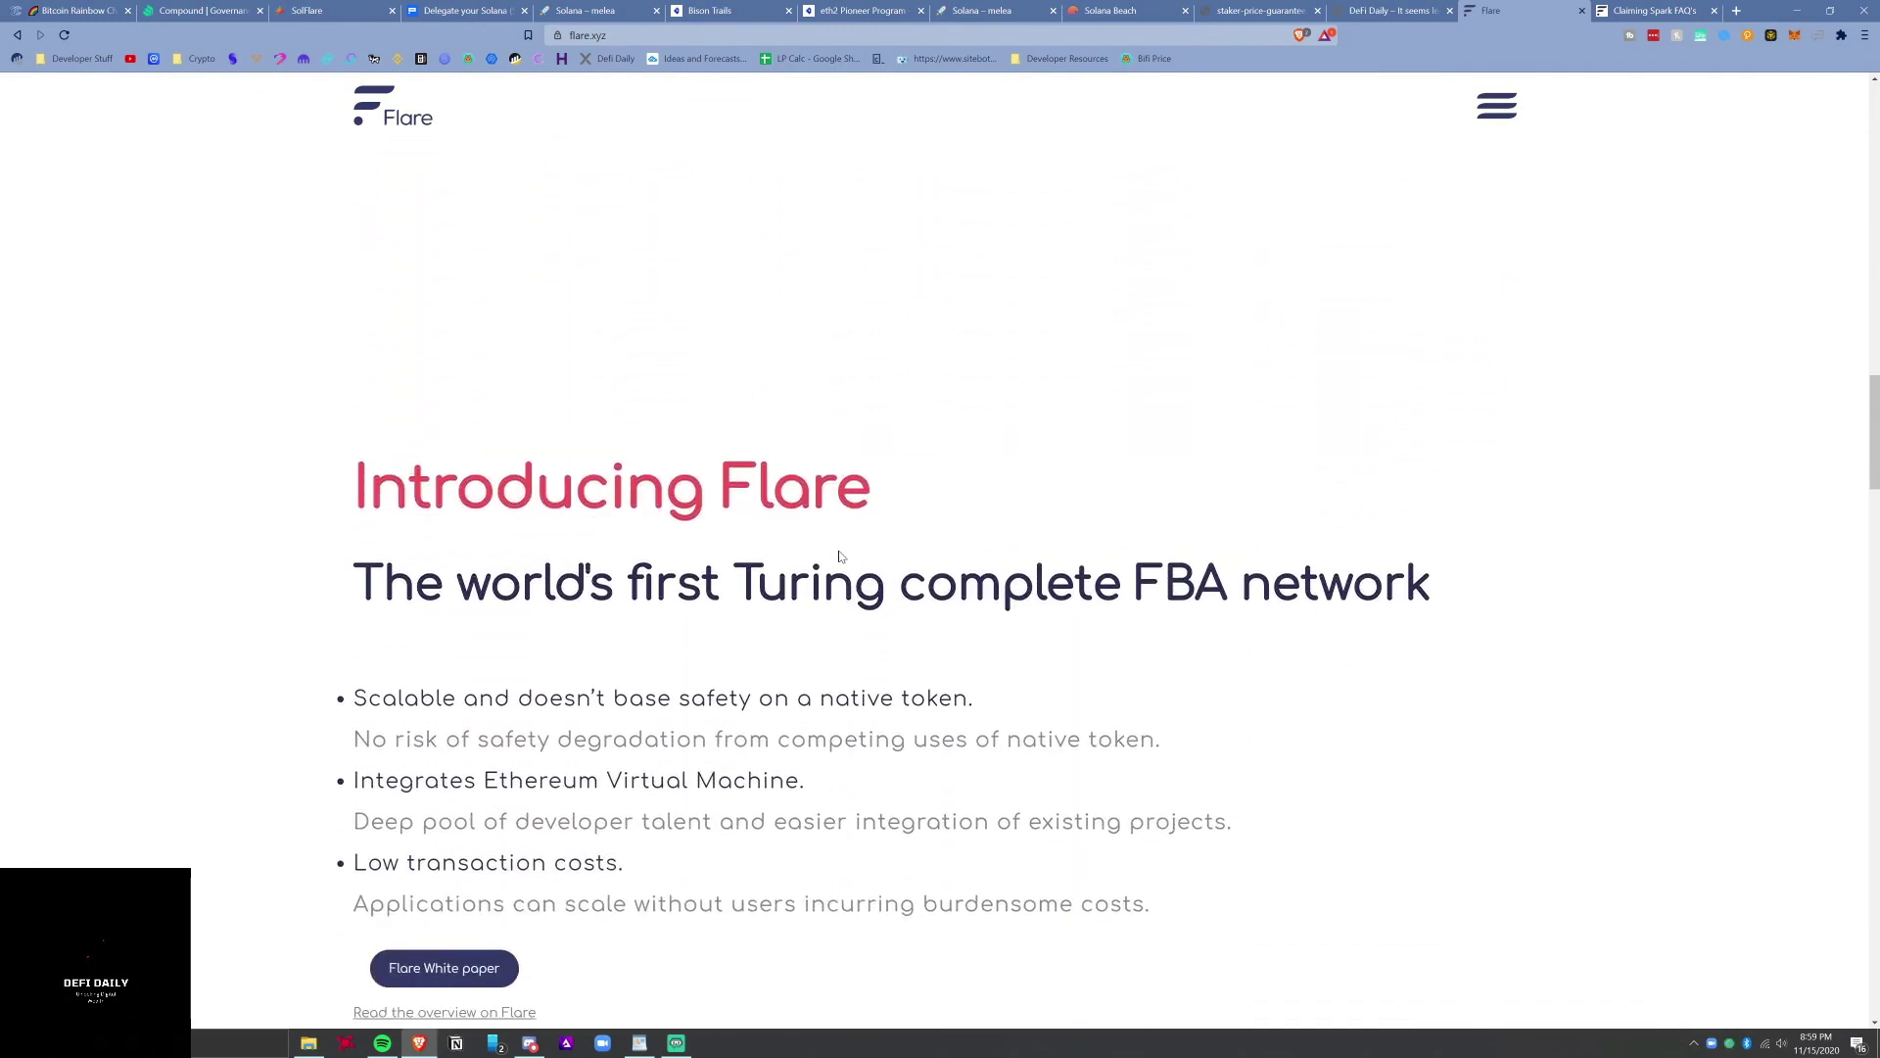
scroll(839, 557, "down", 3)
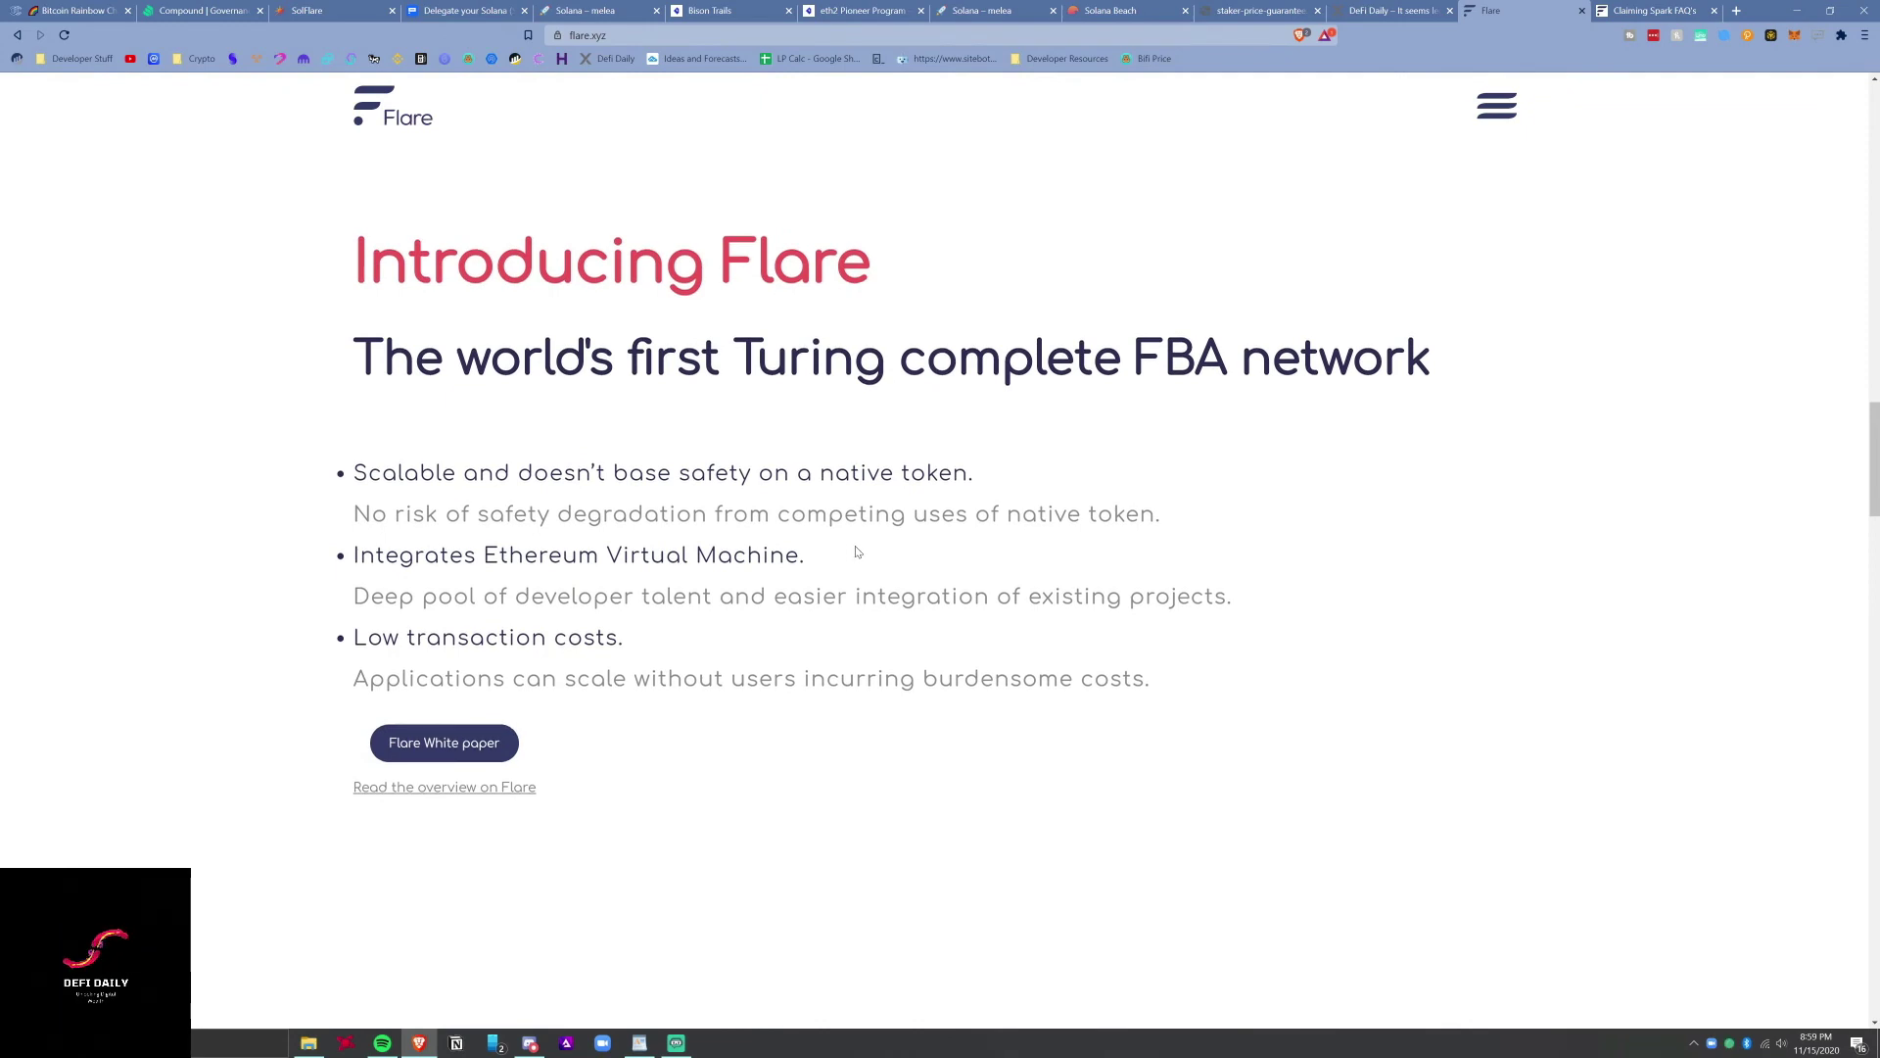
scroll(1533, 685, "down", 10)
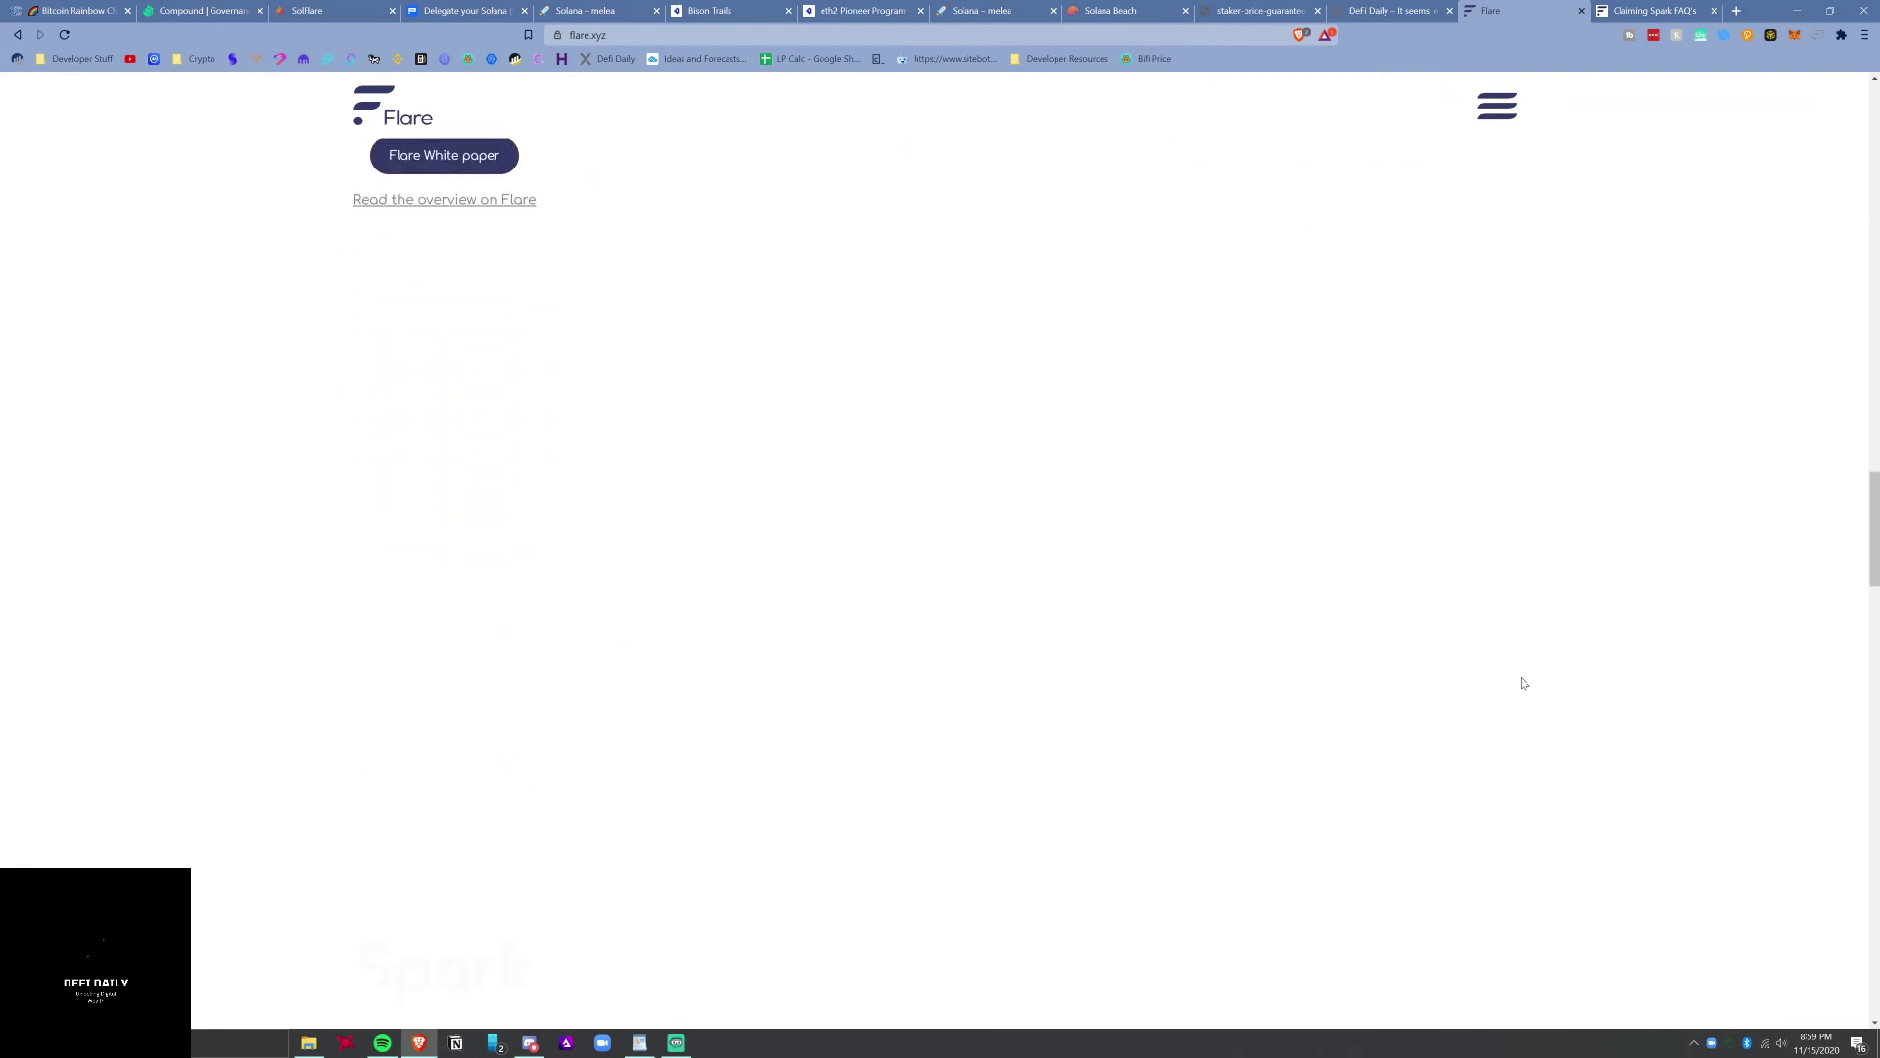
scroll(1522, 683, "down", 2)
scroll(1523, 682, "down", 2)
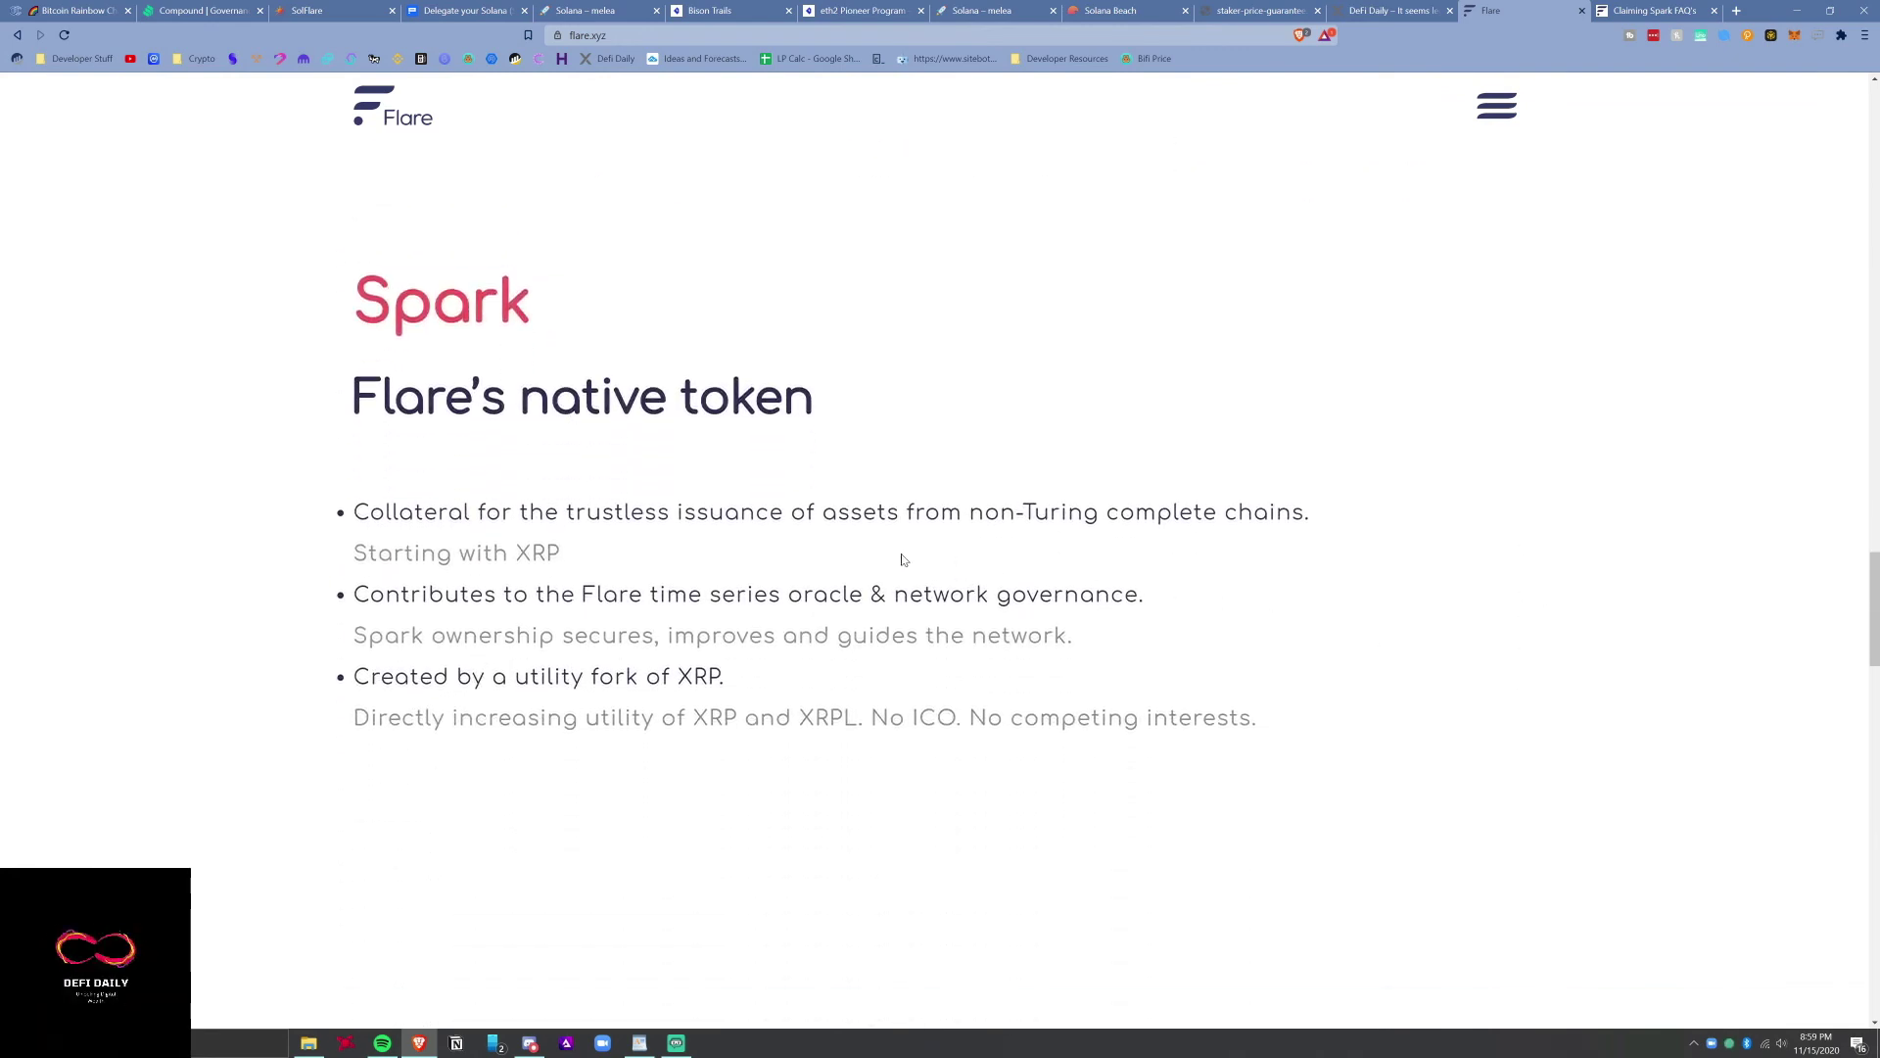
scroll(529, 572, "down", 1)
scroll(518, 568, "down", 6)
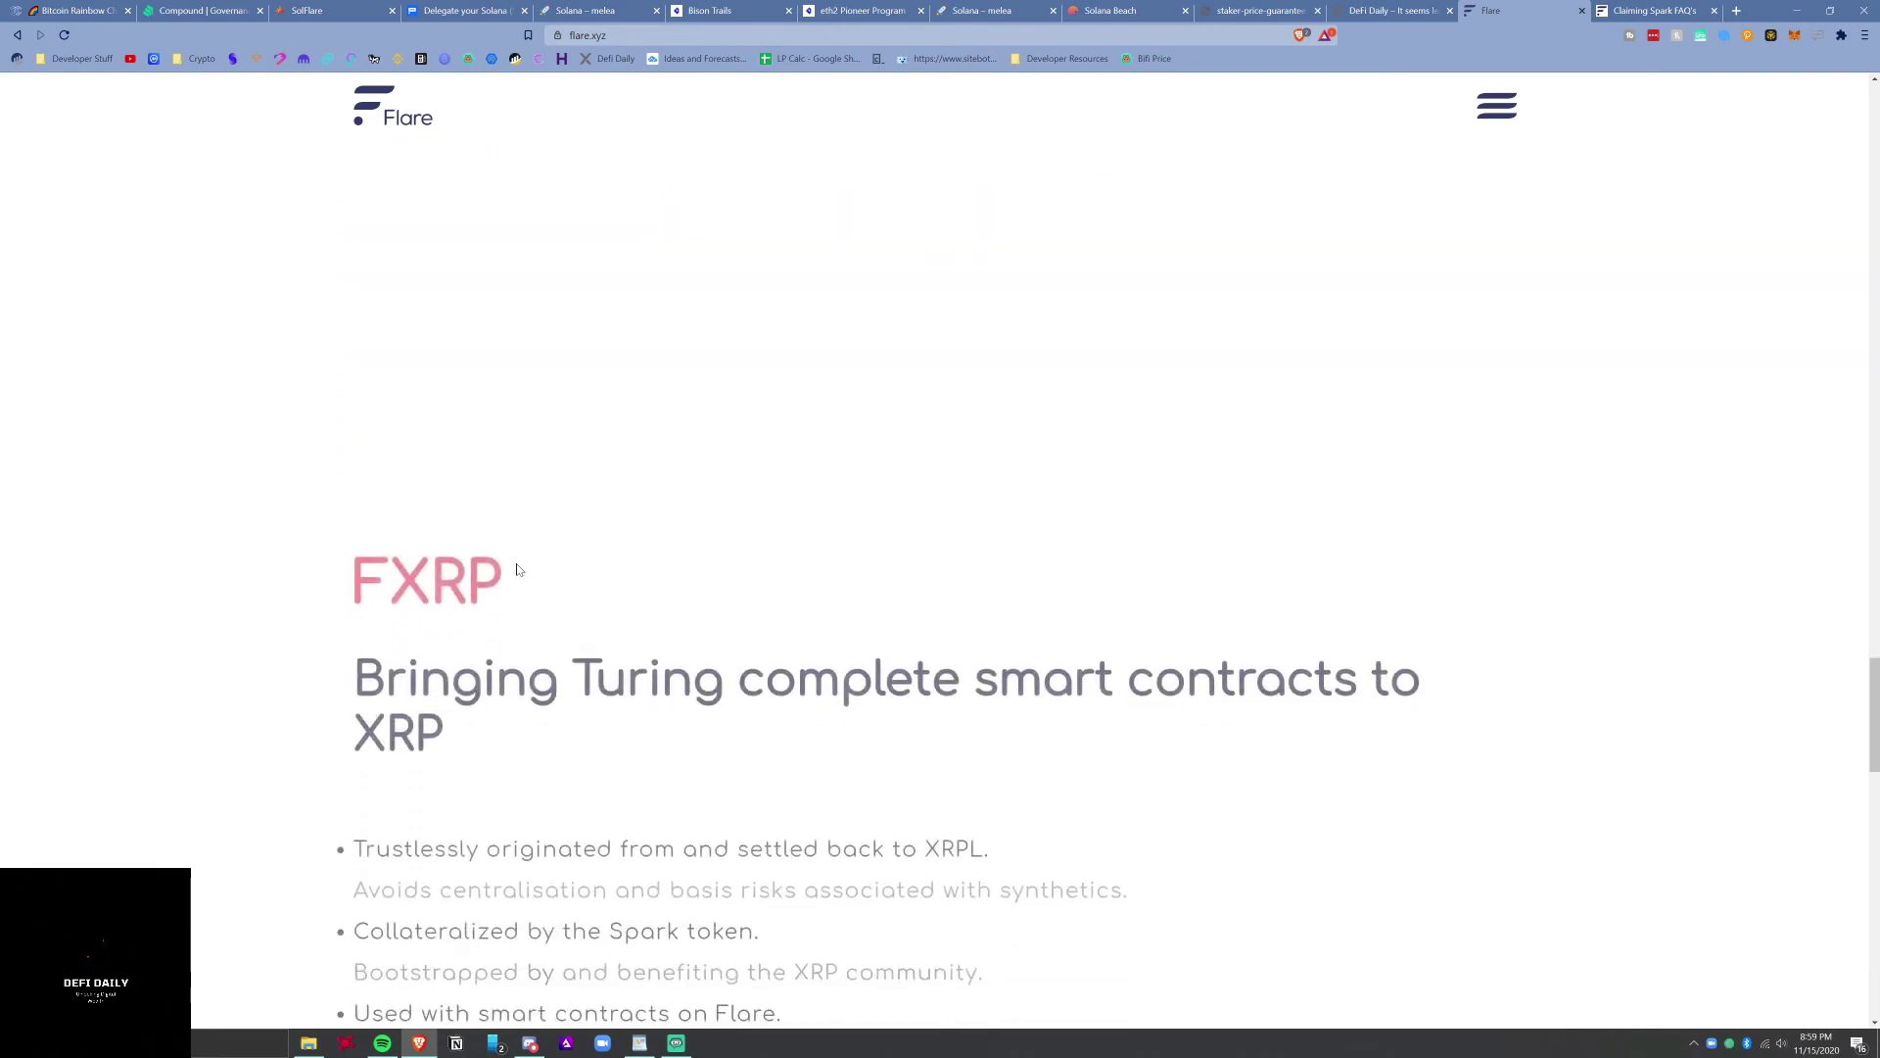
scroll(518, 569, "down", 2)
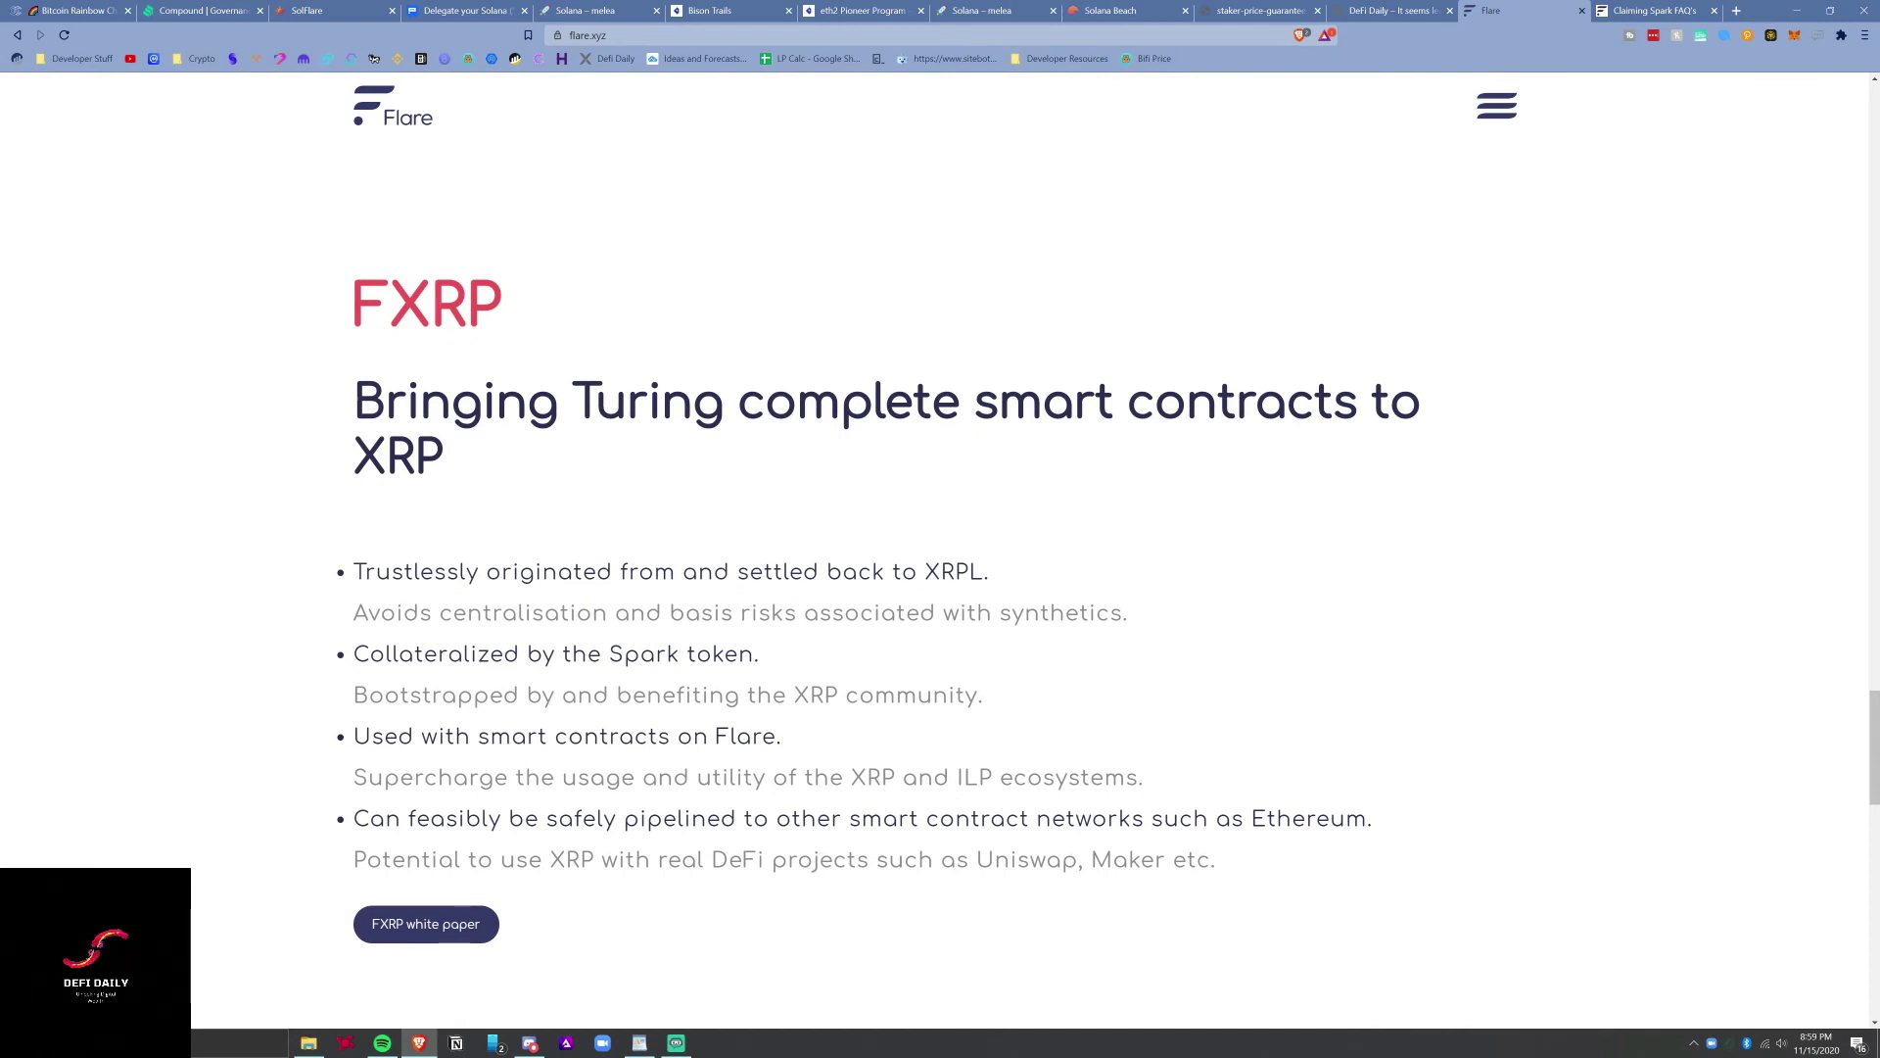
scroll(520, 568, "down", 1)
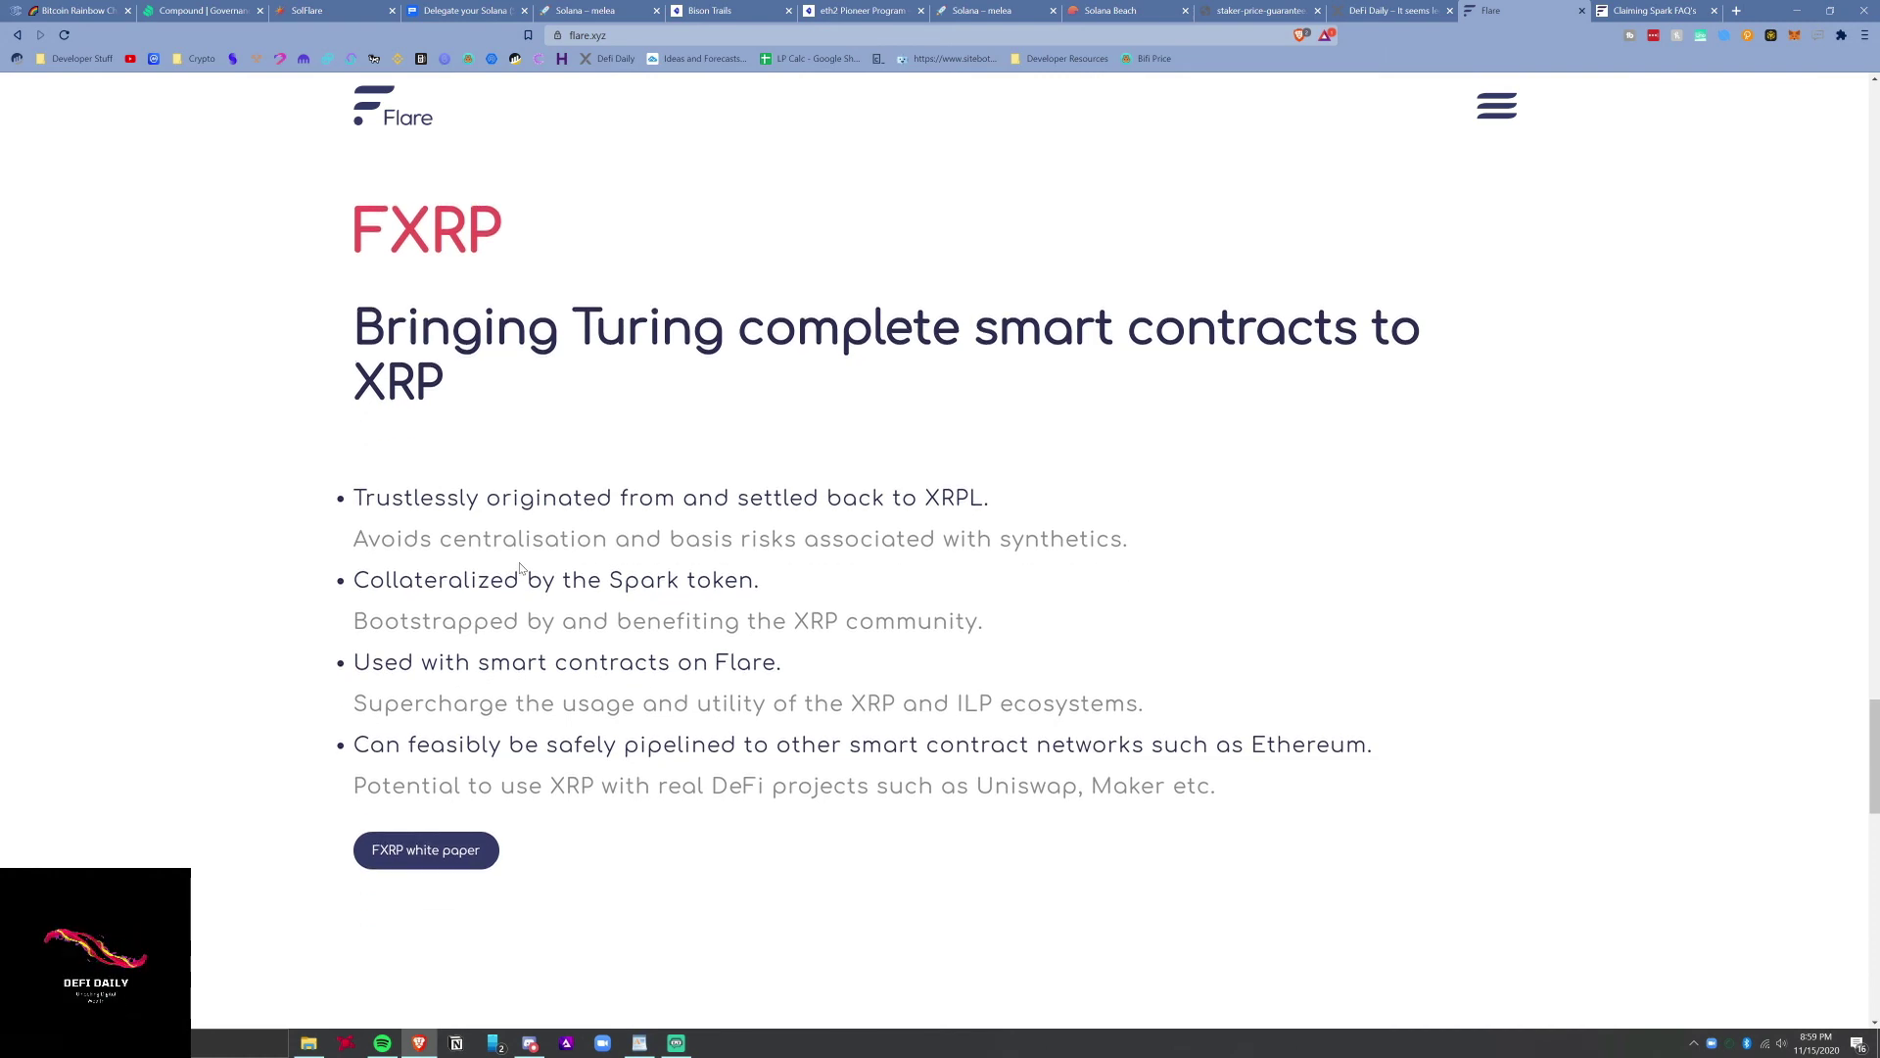
scroll(520, 568, "down", 1)
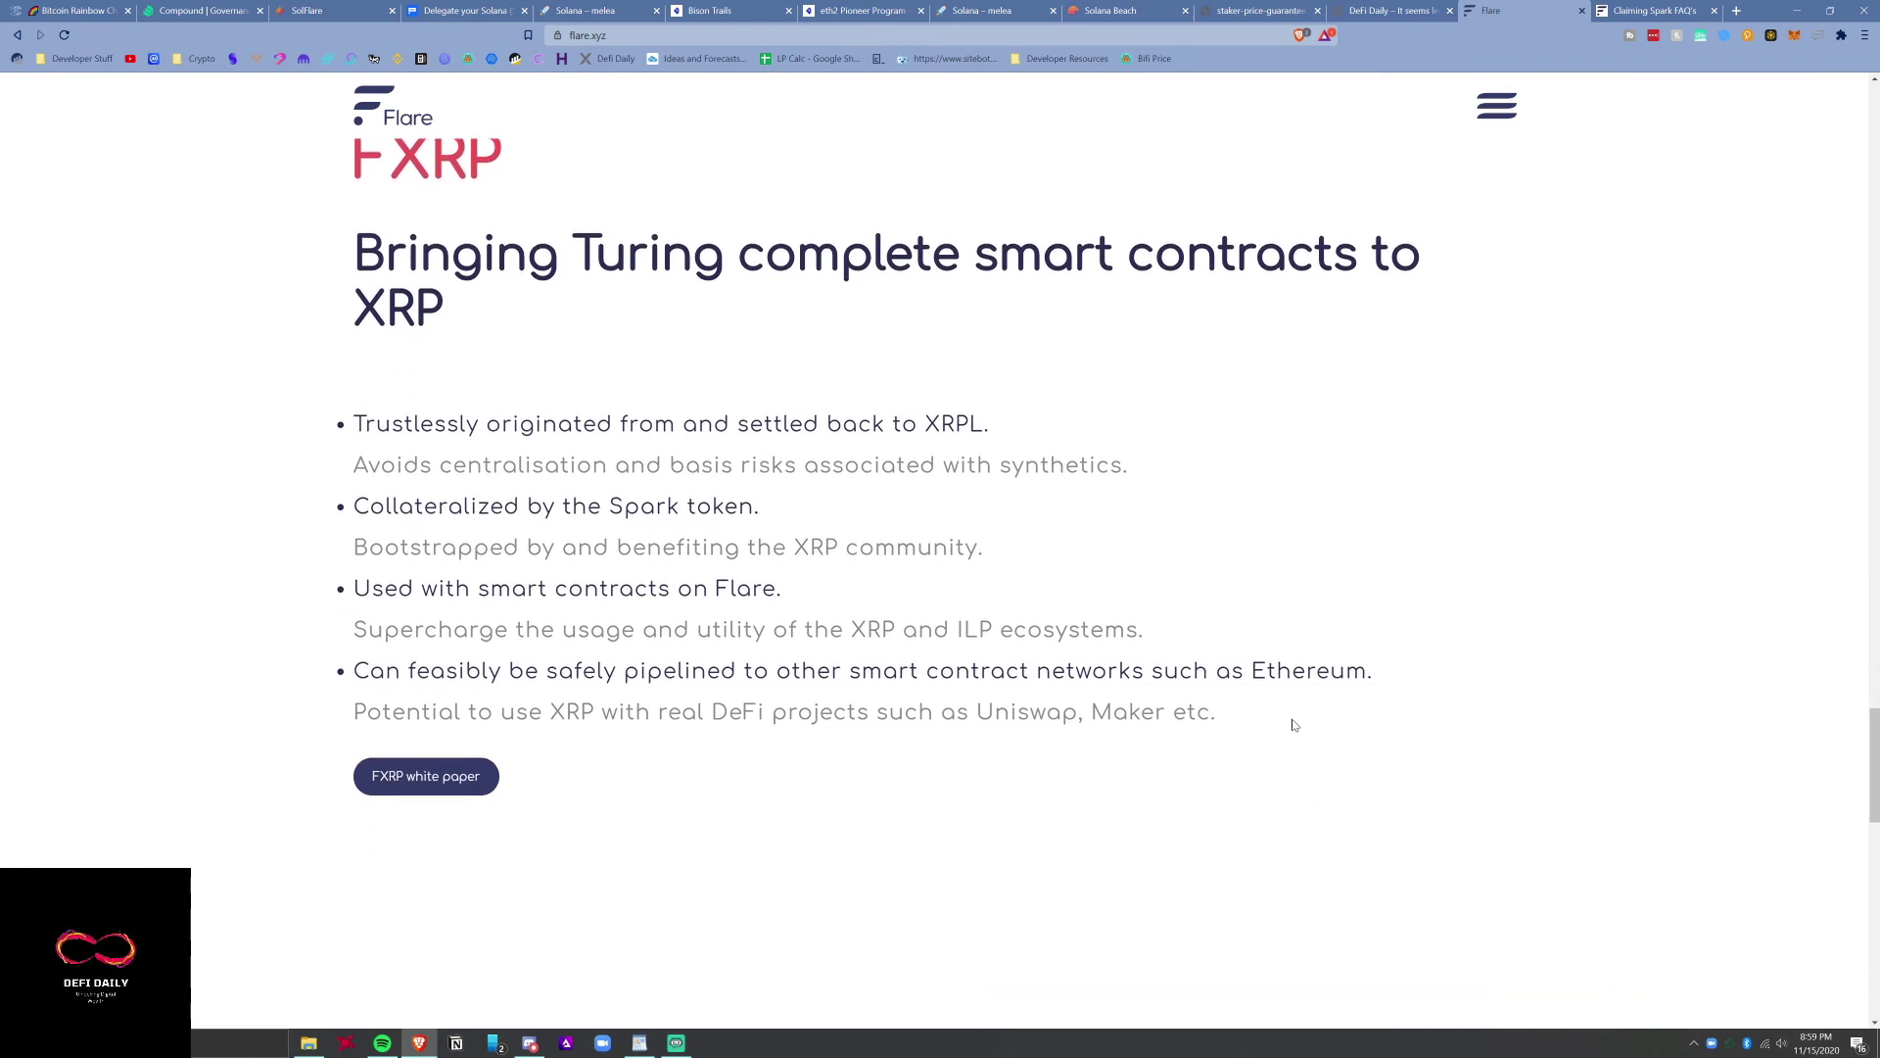
Highlight the FXRP bullet on pipelining XRP to Ethereum, glance at Coston Testnet, return to FXRP.
left_click_drag(1292, 725, 328, 663)
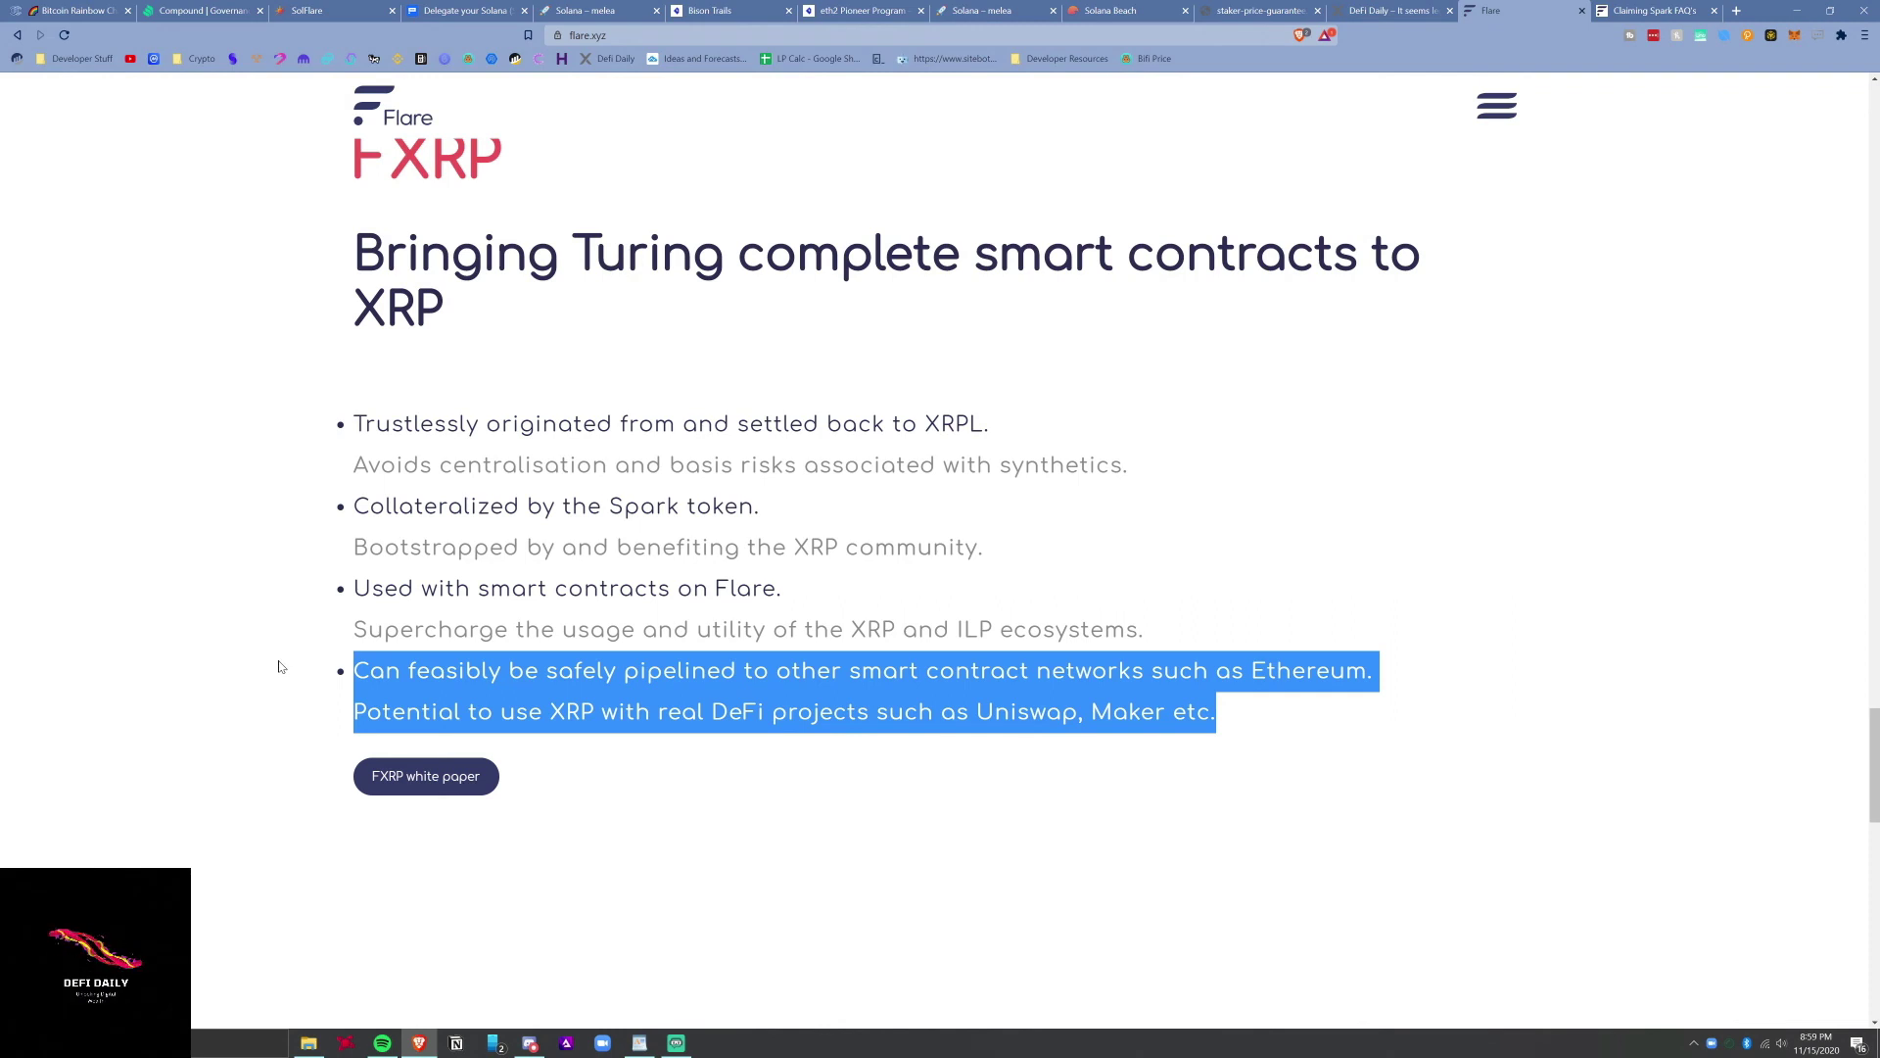
scroll(286, 670, "down", 5)
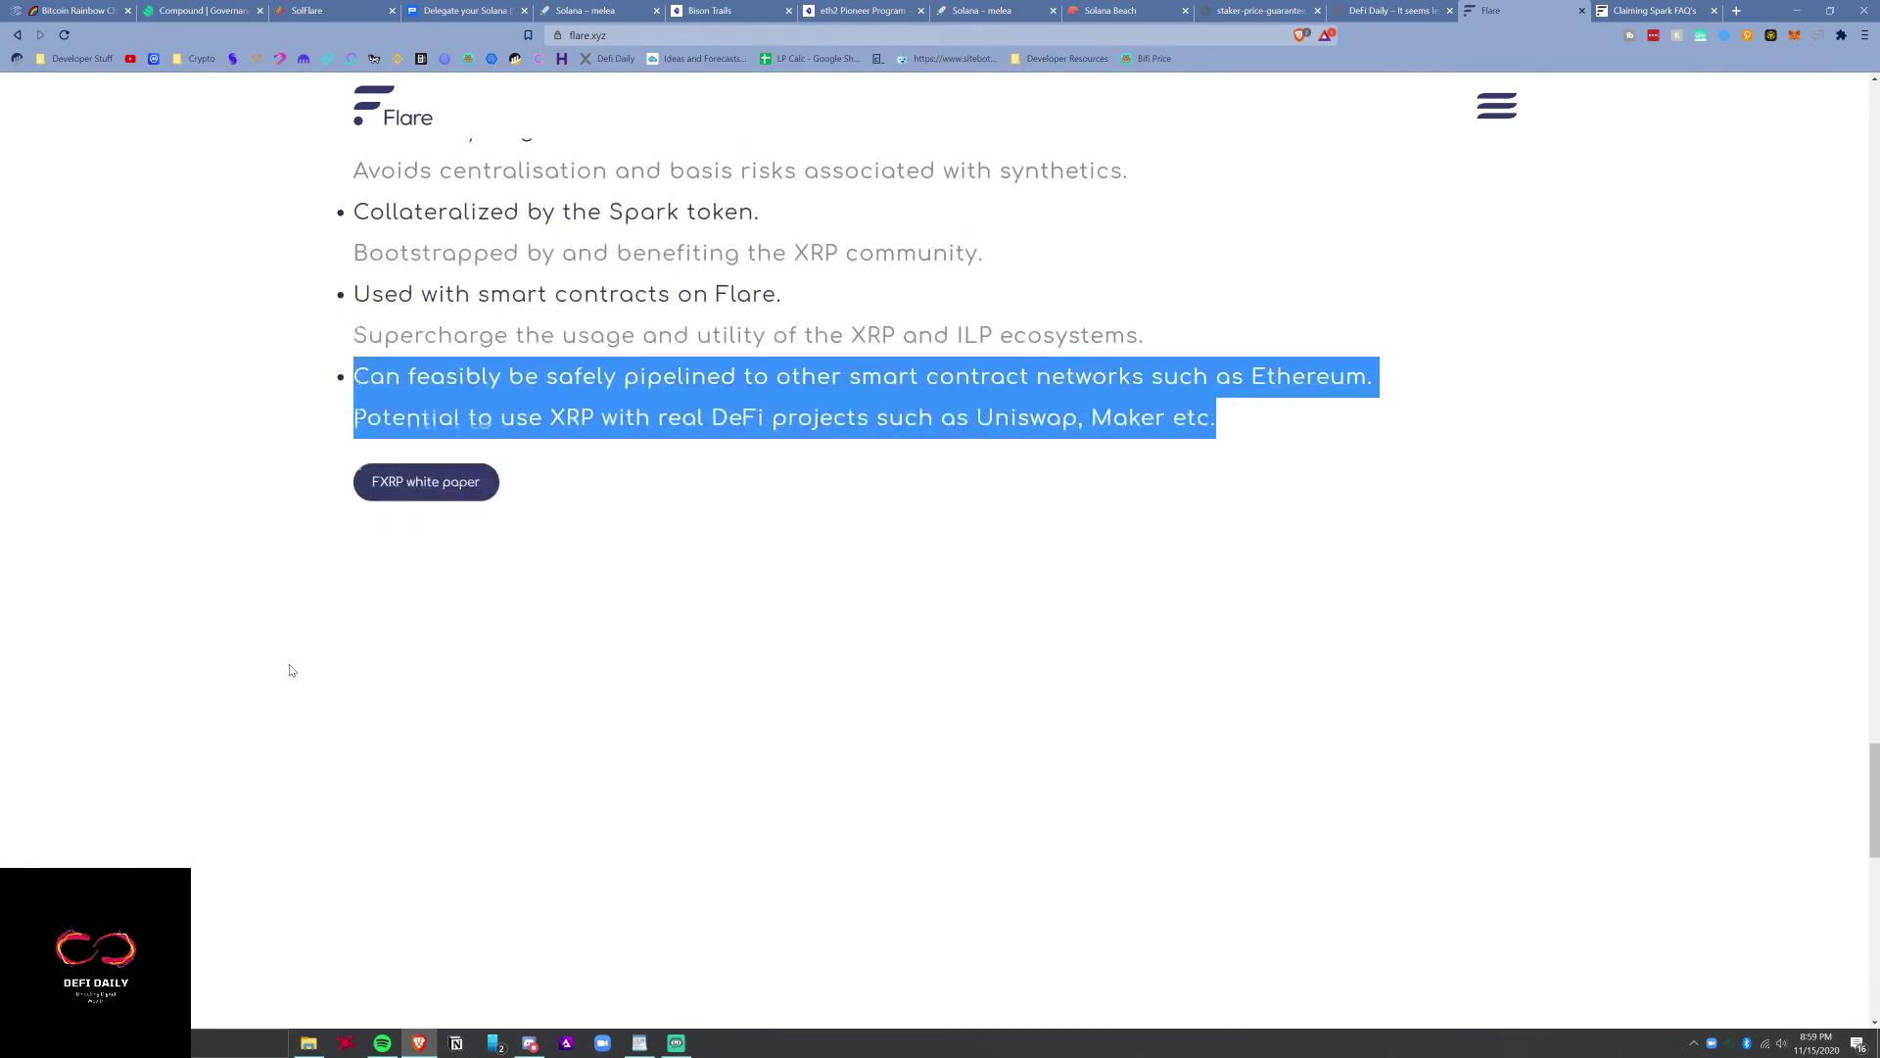
scroll(290, 670, "down", 5)
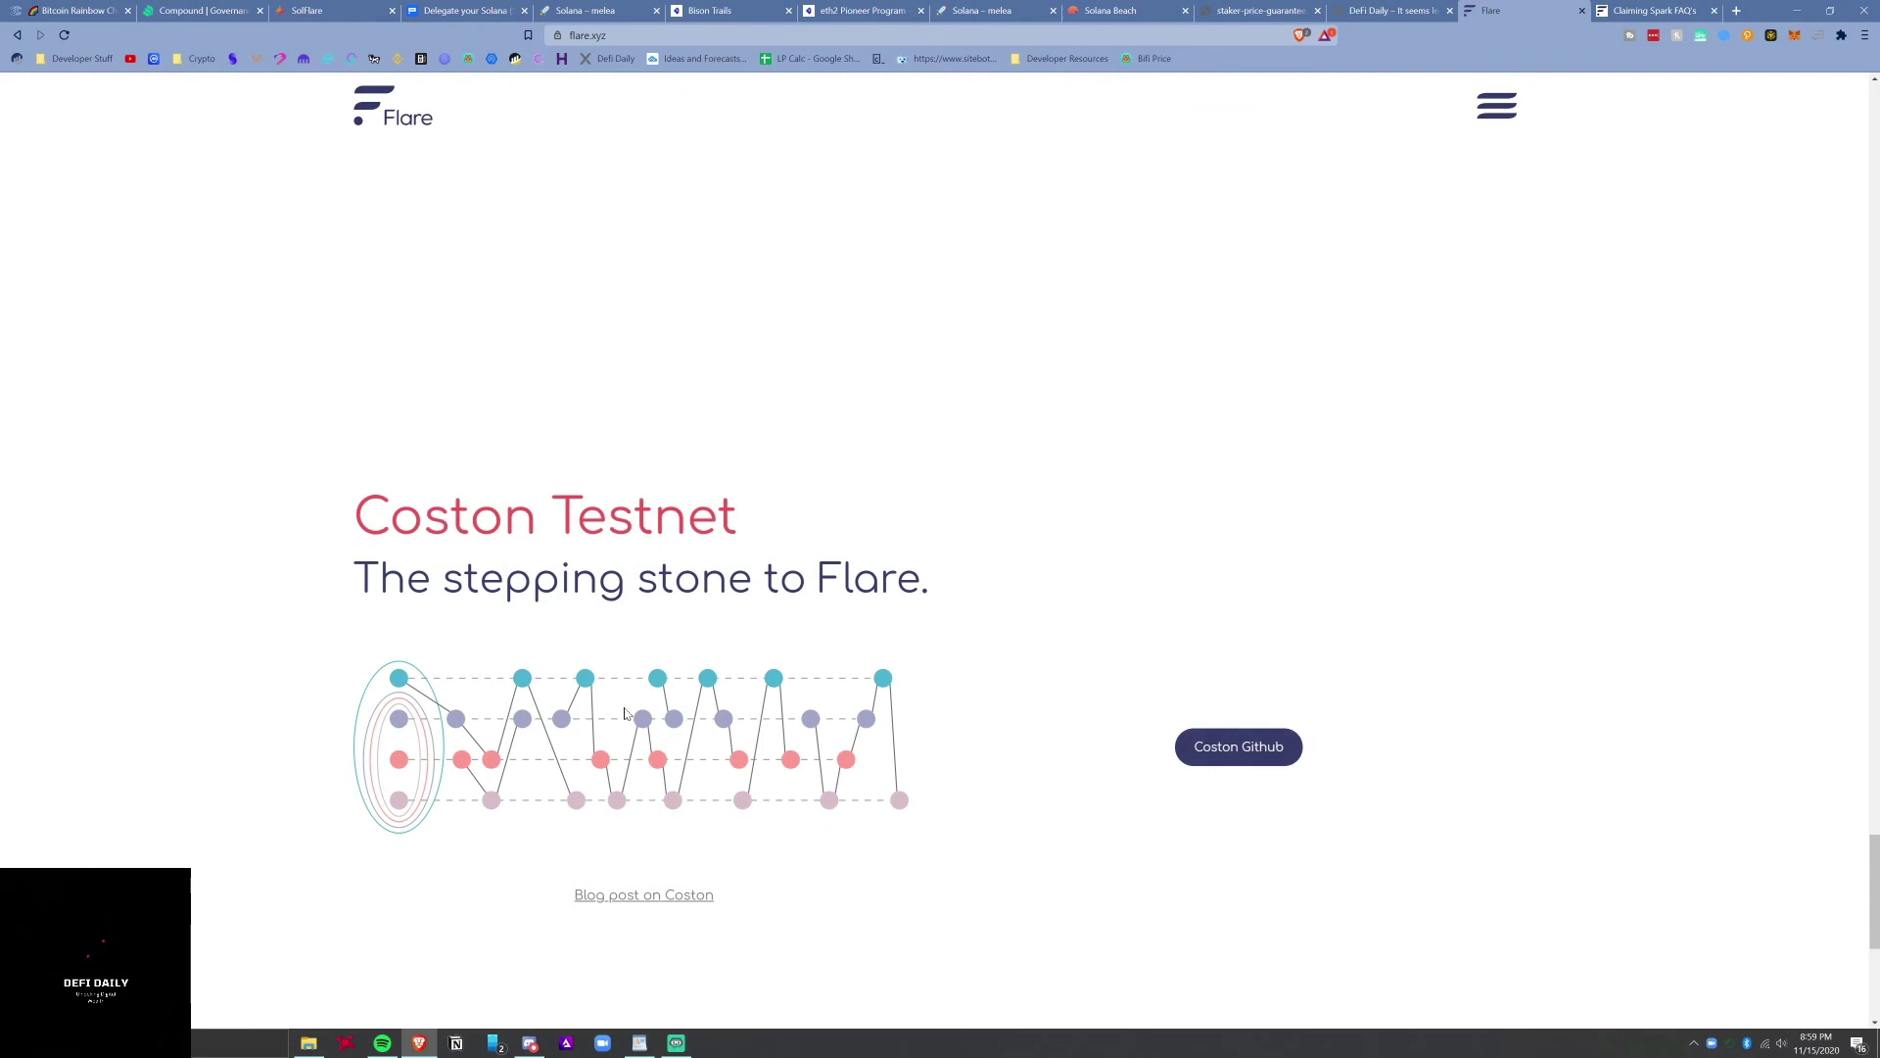
scroll(617, 711, "down", 3)
scroll(624, 713, "down", 3)
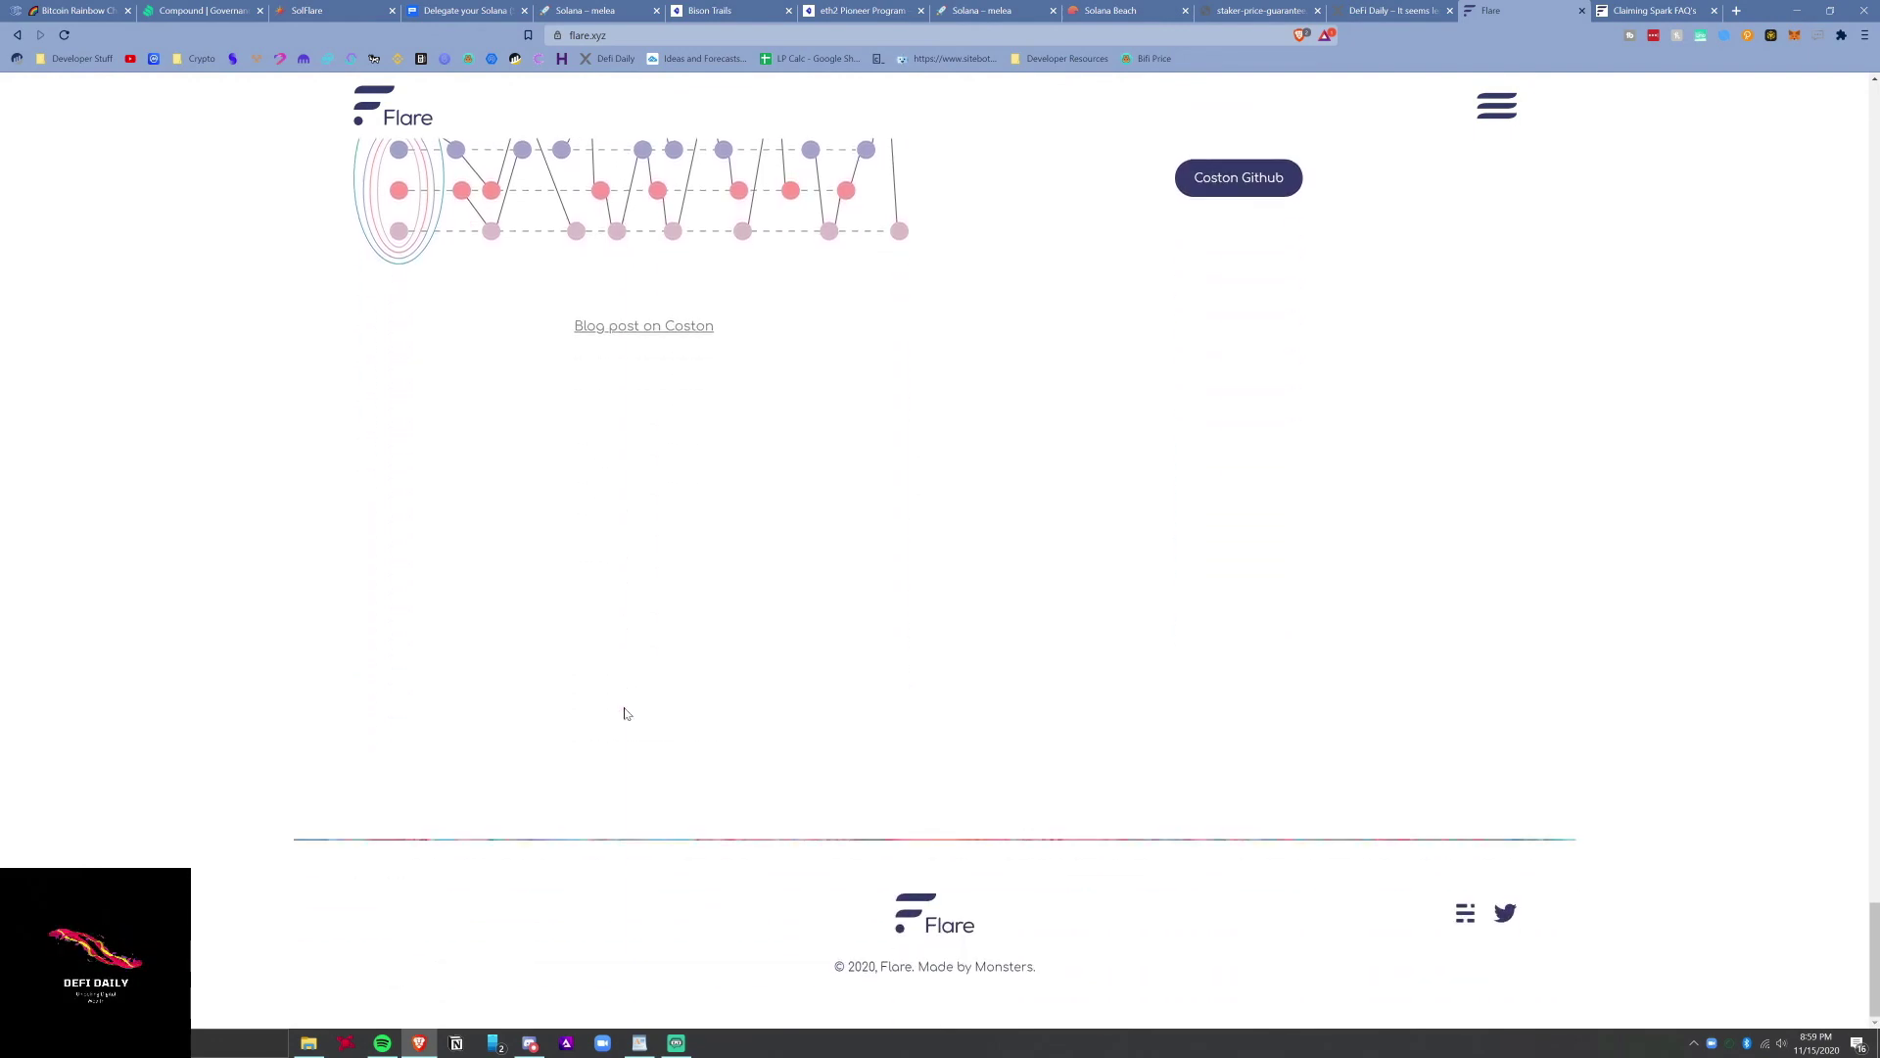
scroll(1112, 963, "up", 6)
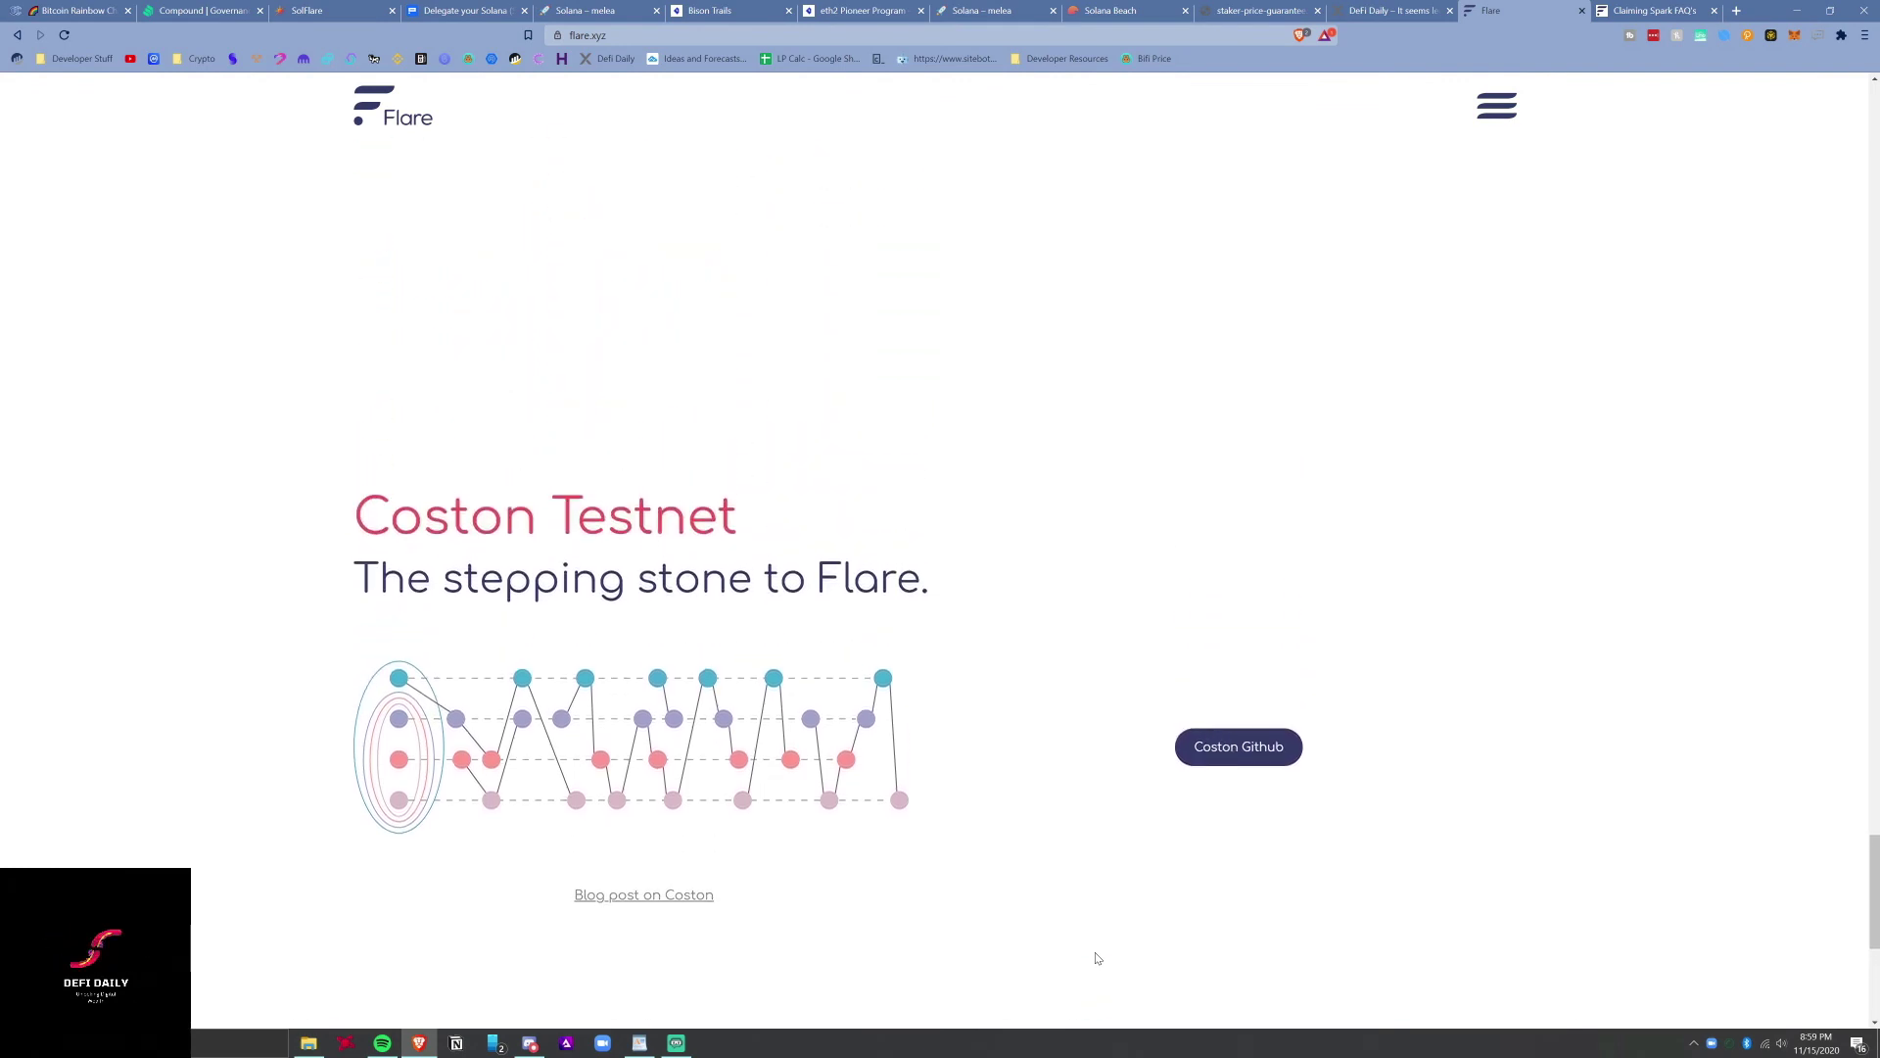
scroll(1096, 954, "up", 8)
scroll(1094, 949, "up", 5)
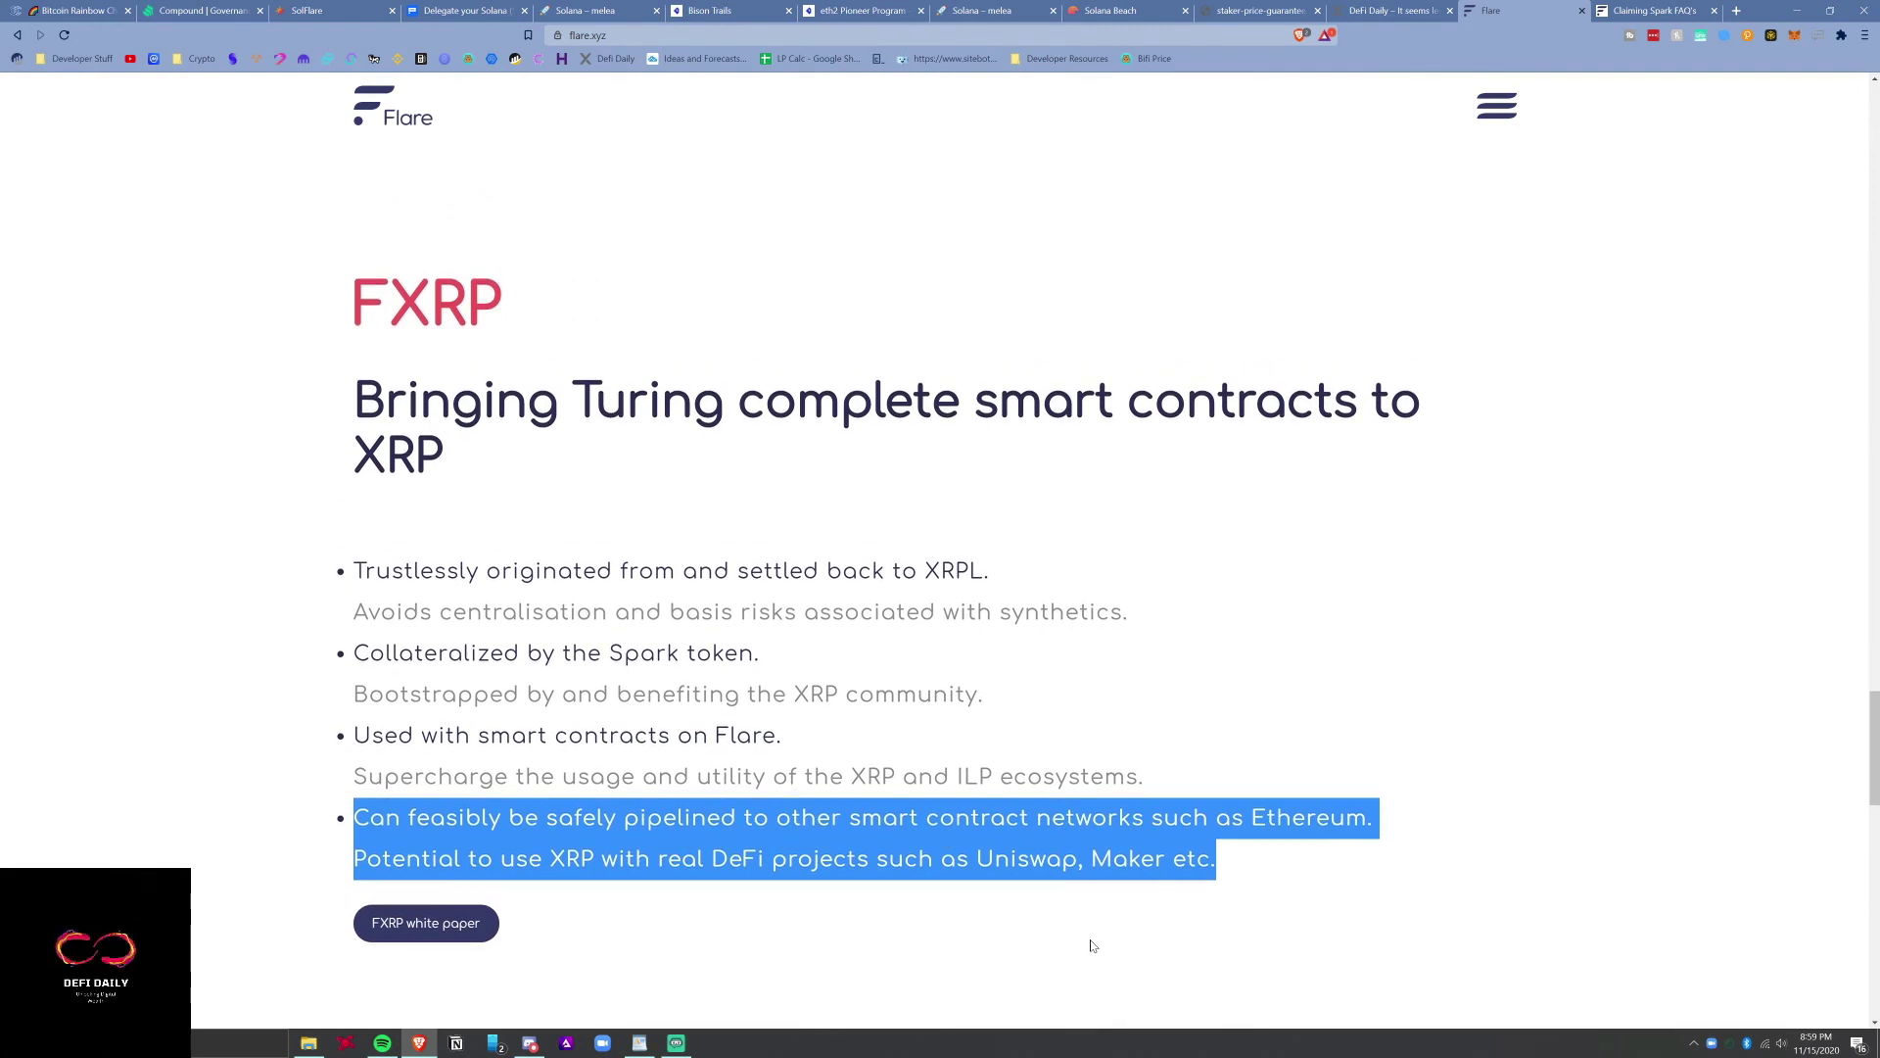
Scroll up from FXRP to the 'Spark – Flare's native token' section.
scroll(1094, 949, "up", 8)
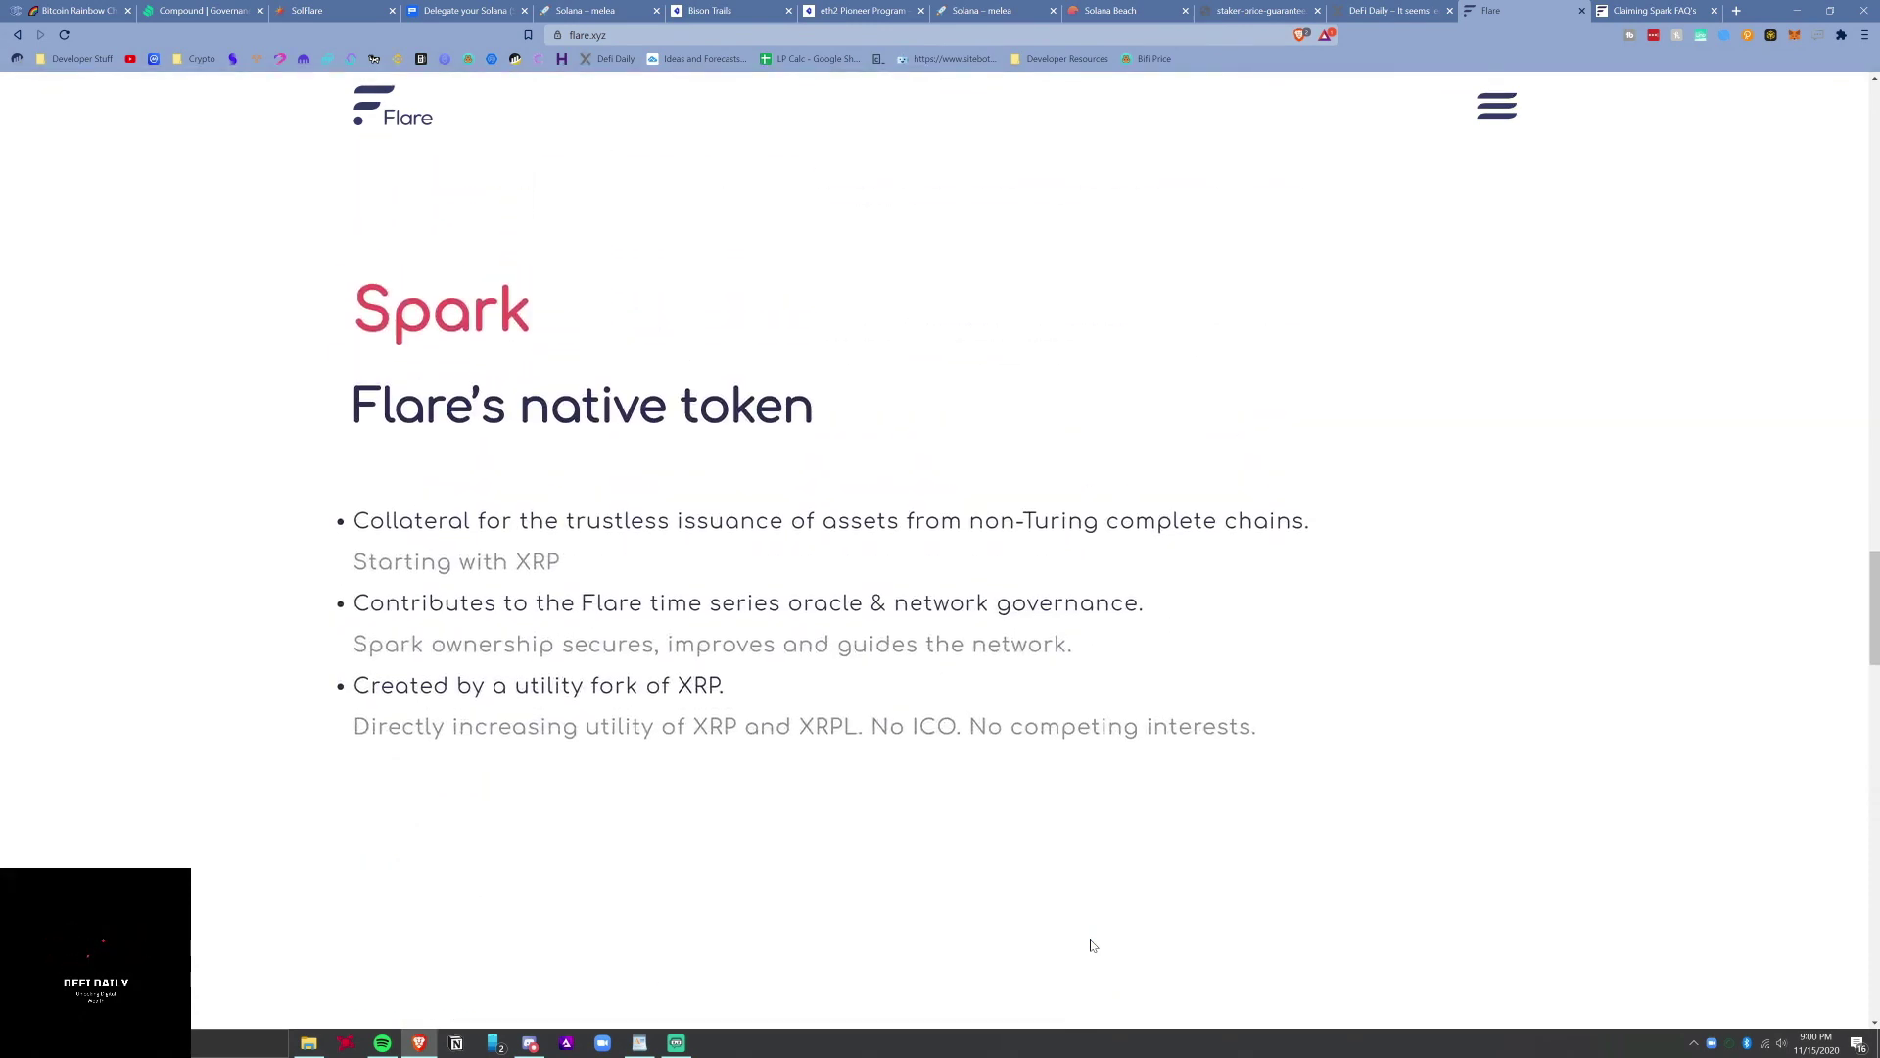
scroll(1093, 941, "up", 1)
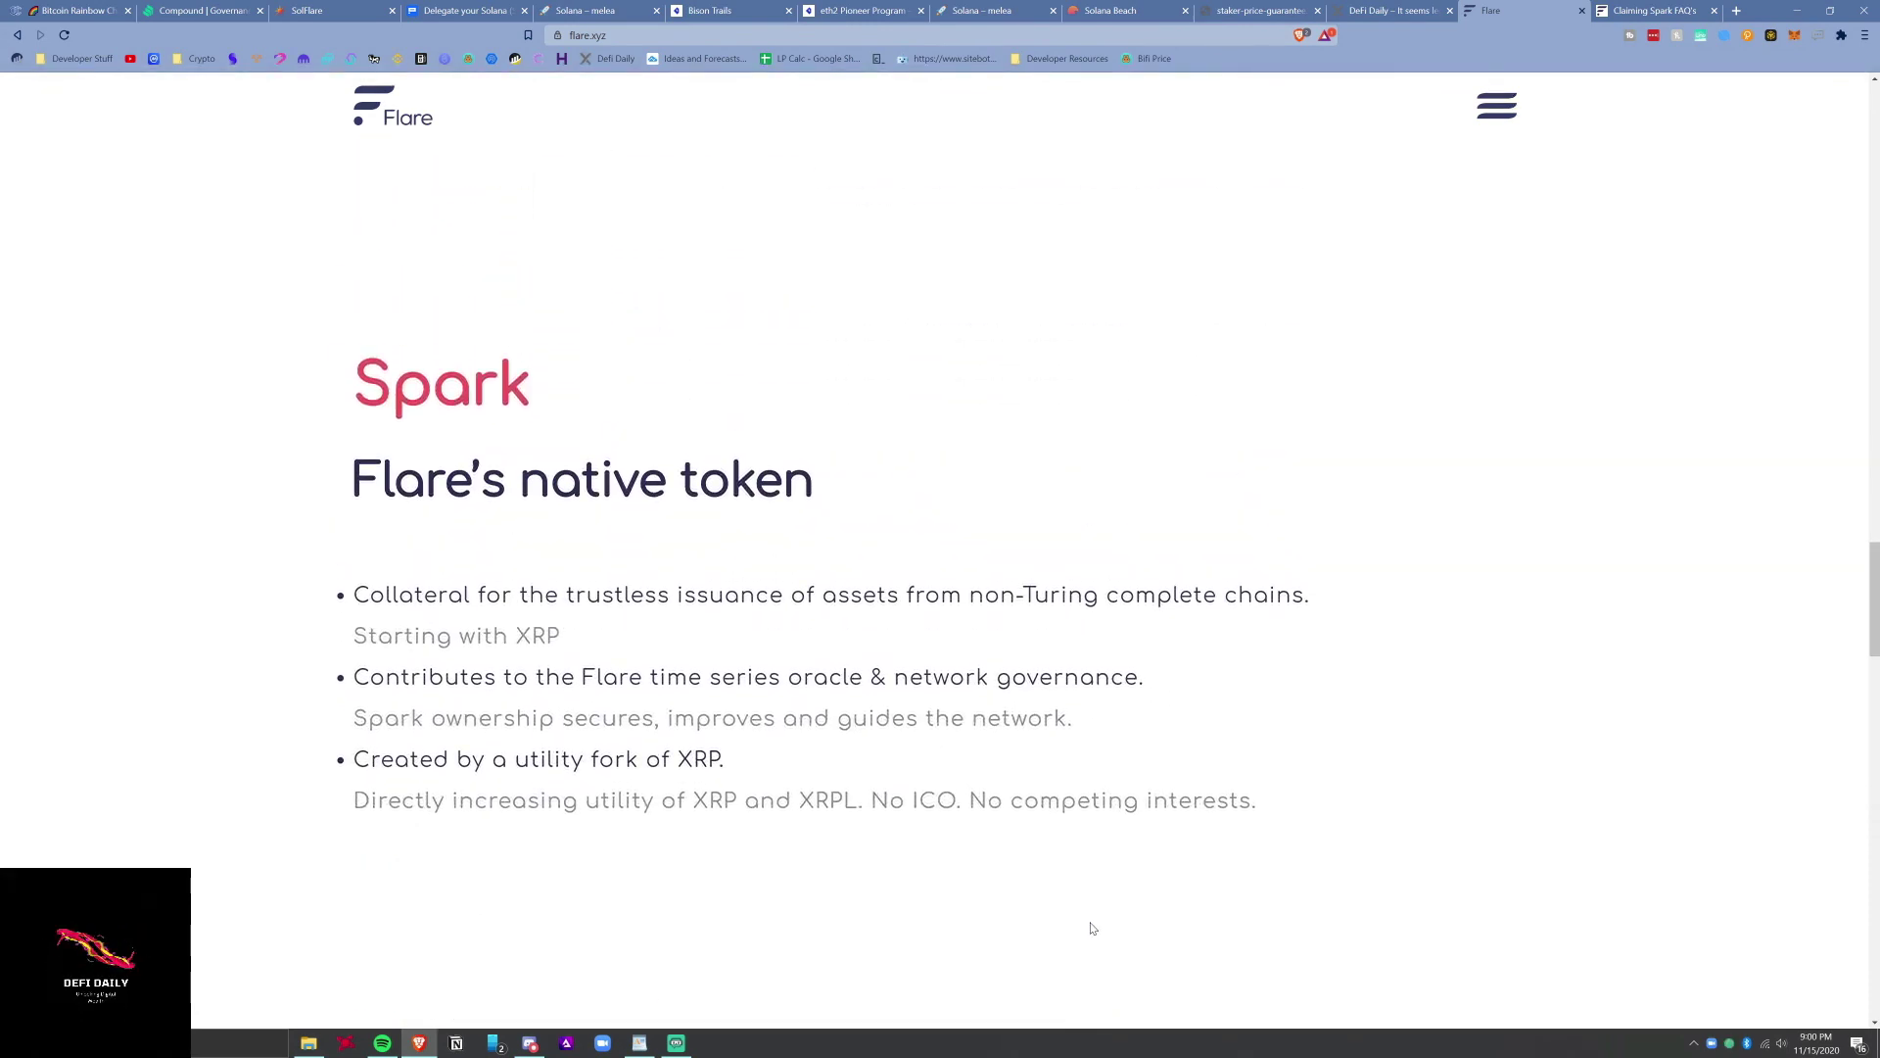